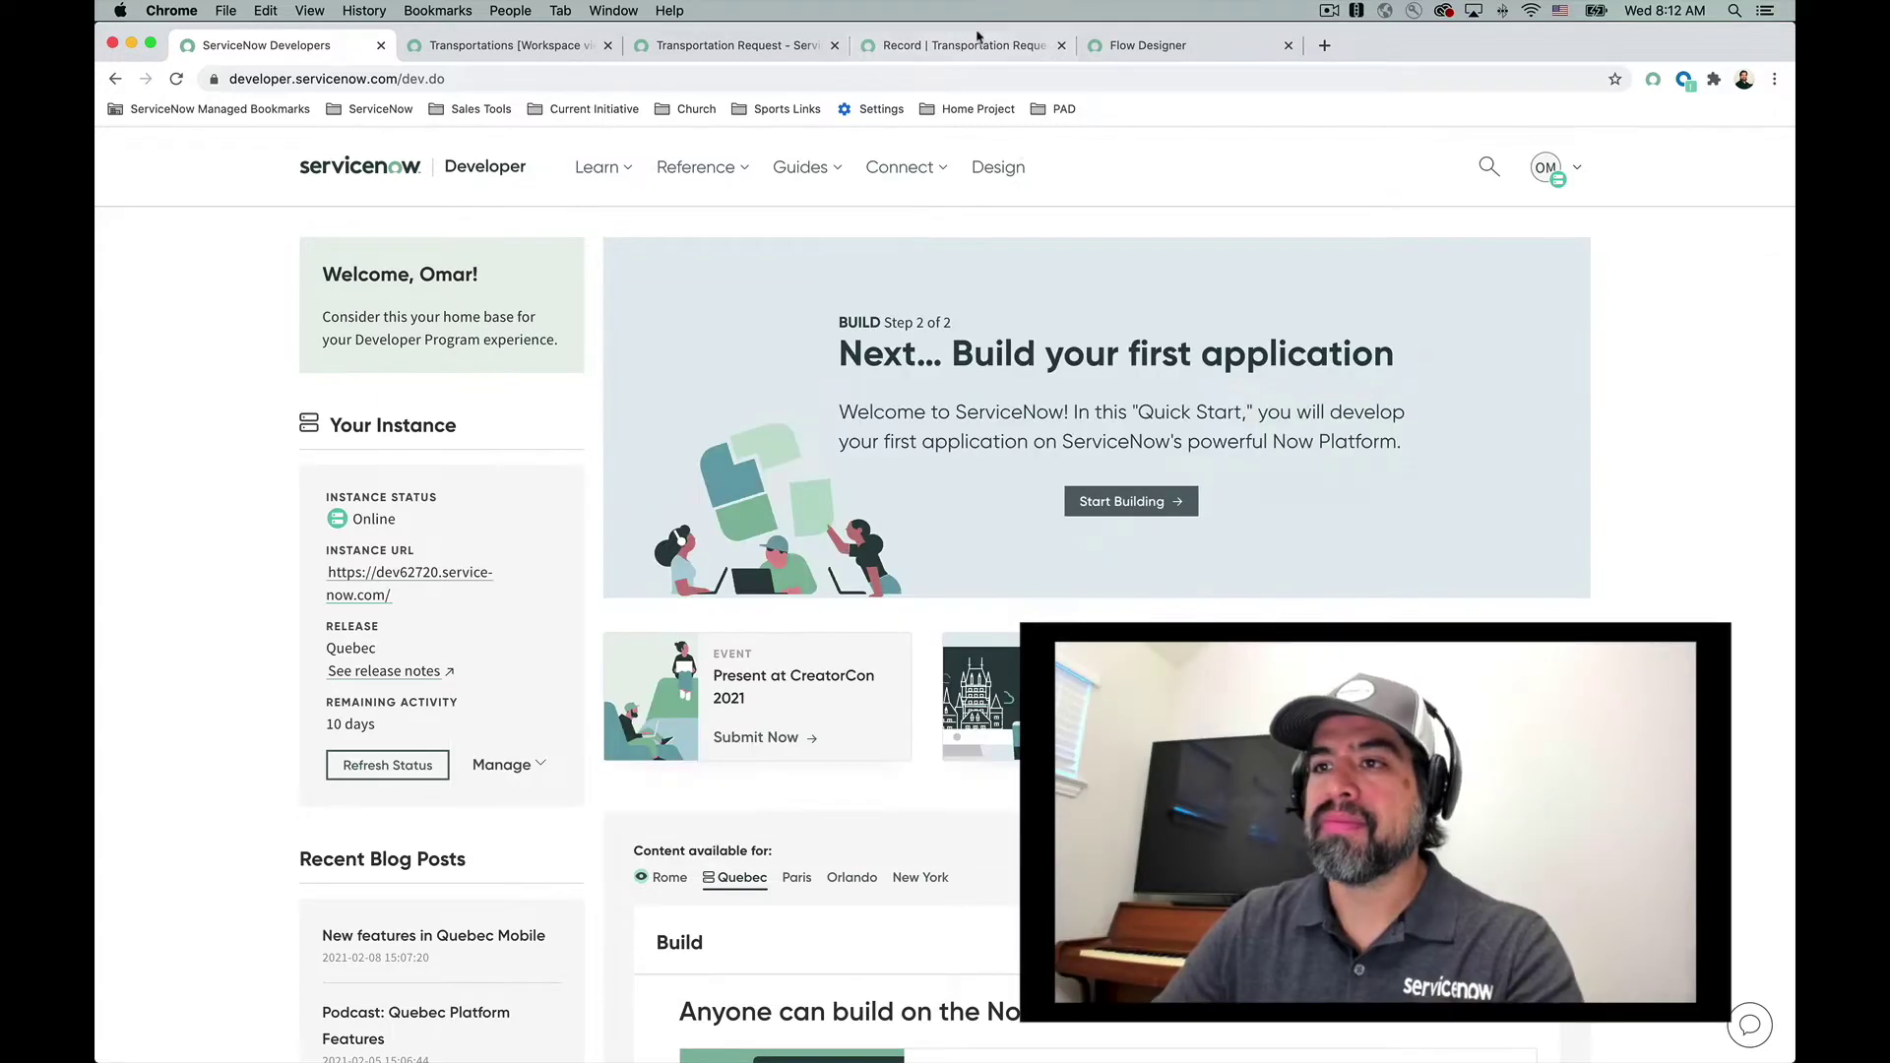
Step: Bring up the completed Limo transportation record TRA0001020 in Agent Workspace
left_click(972, 47)
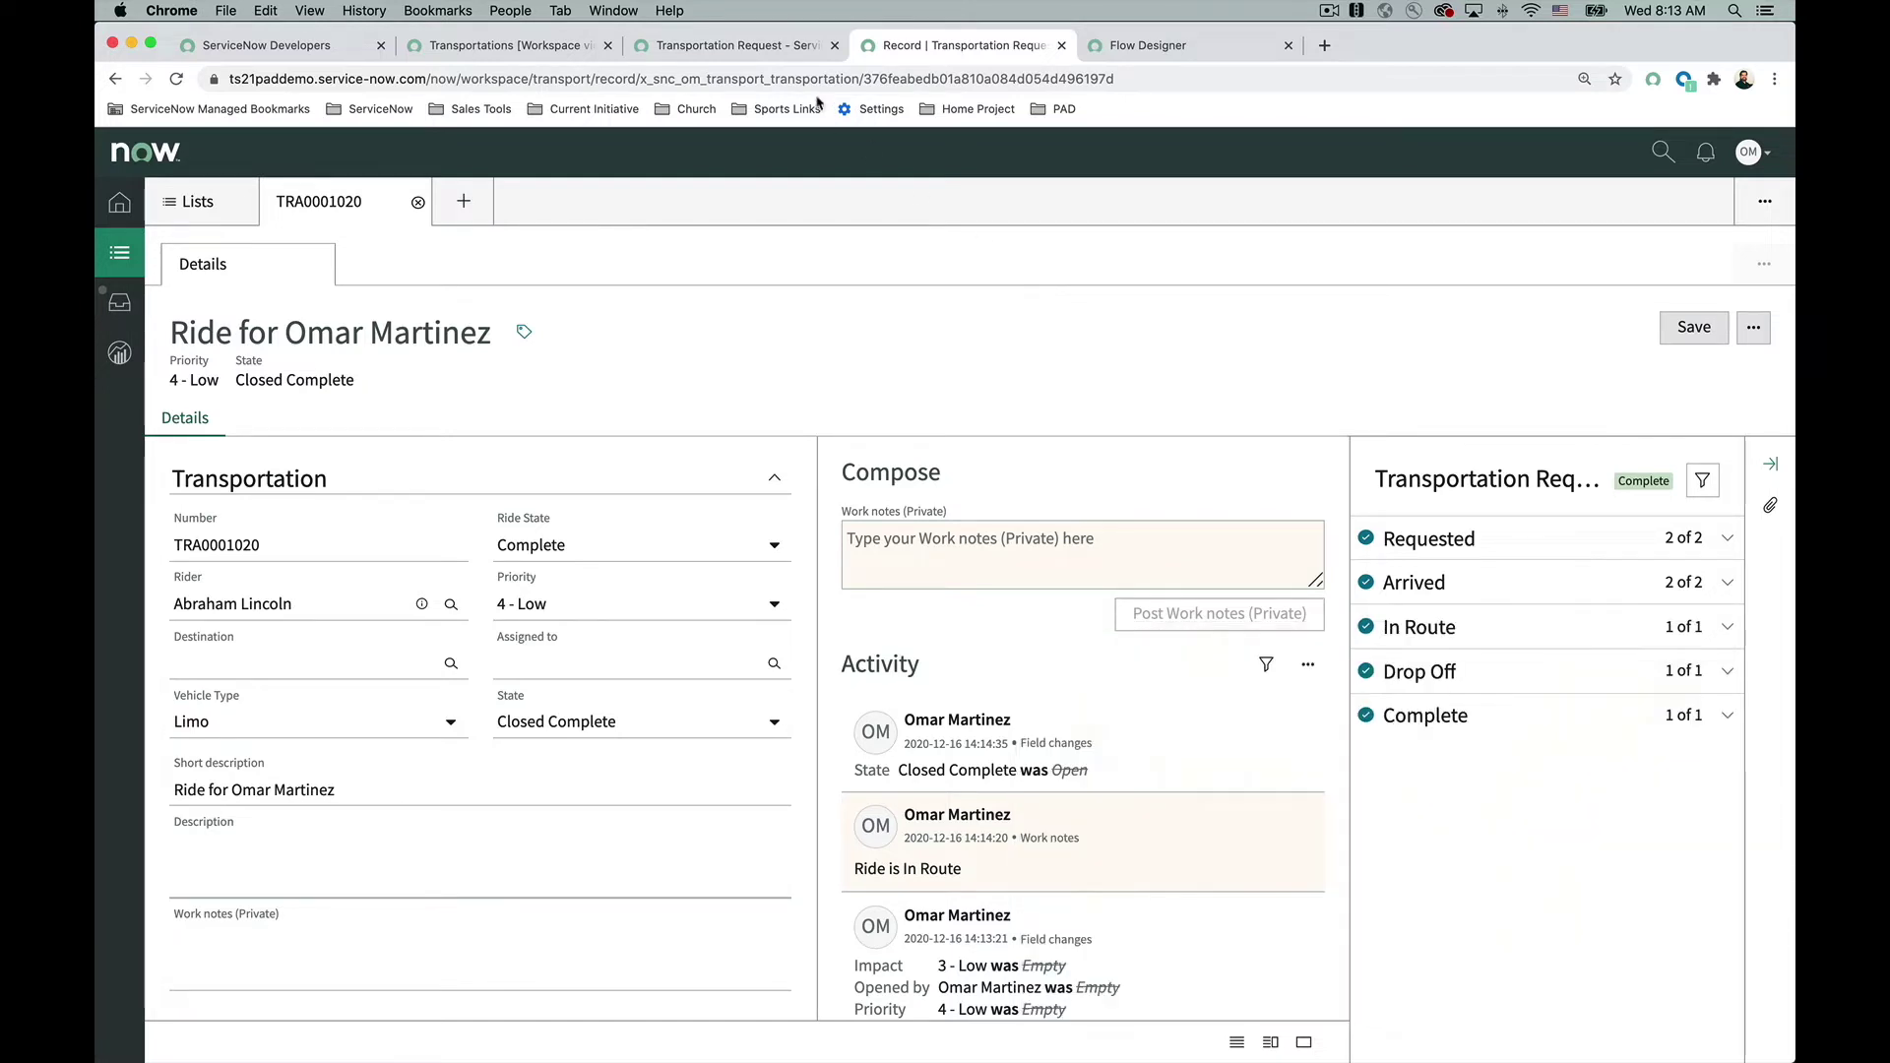
Step: Pick the rider from a name search and set Priority to 3 - Moderate
left_click(738, 45)
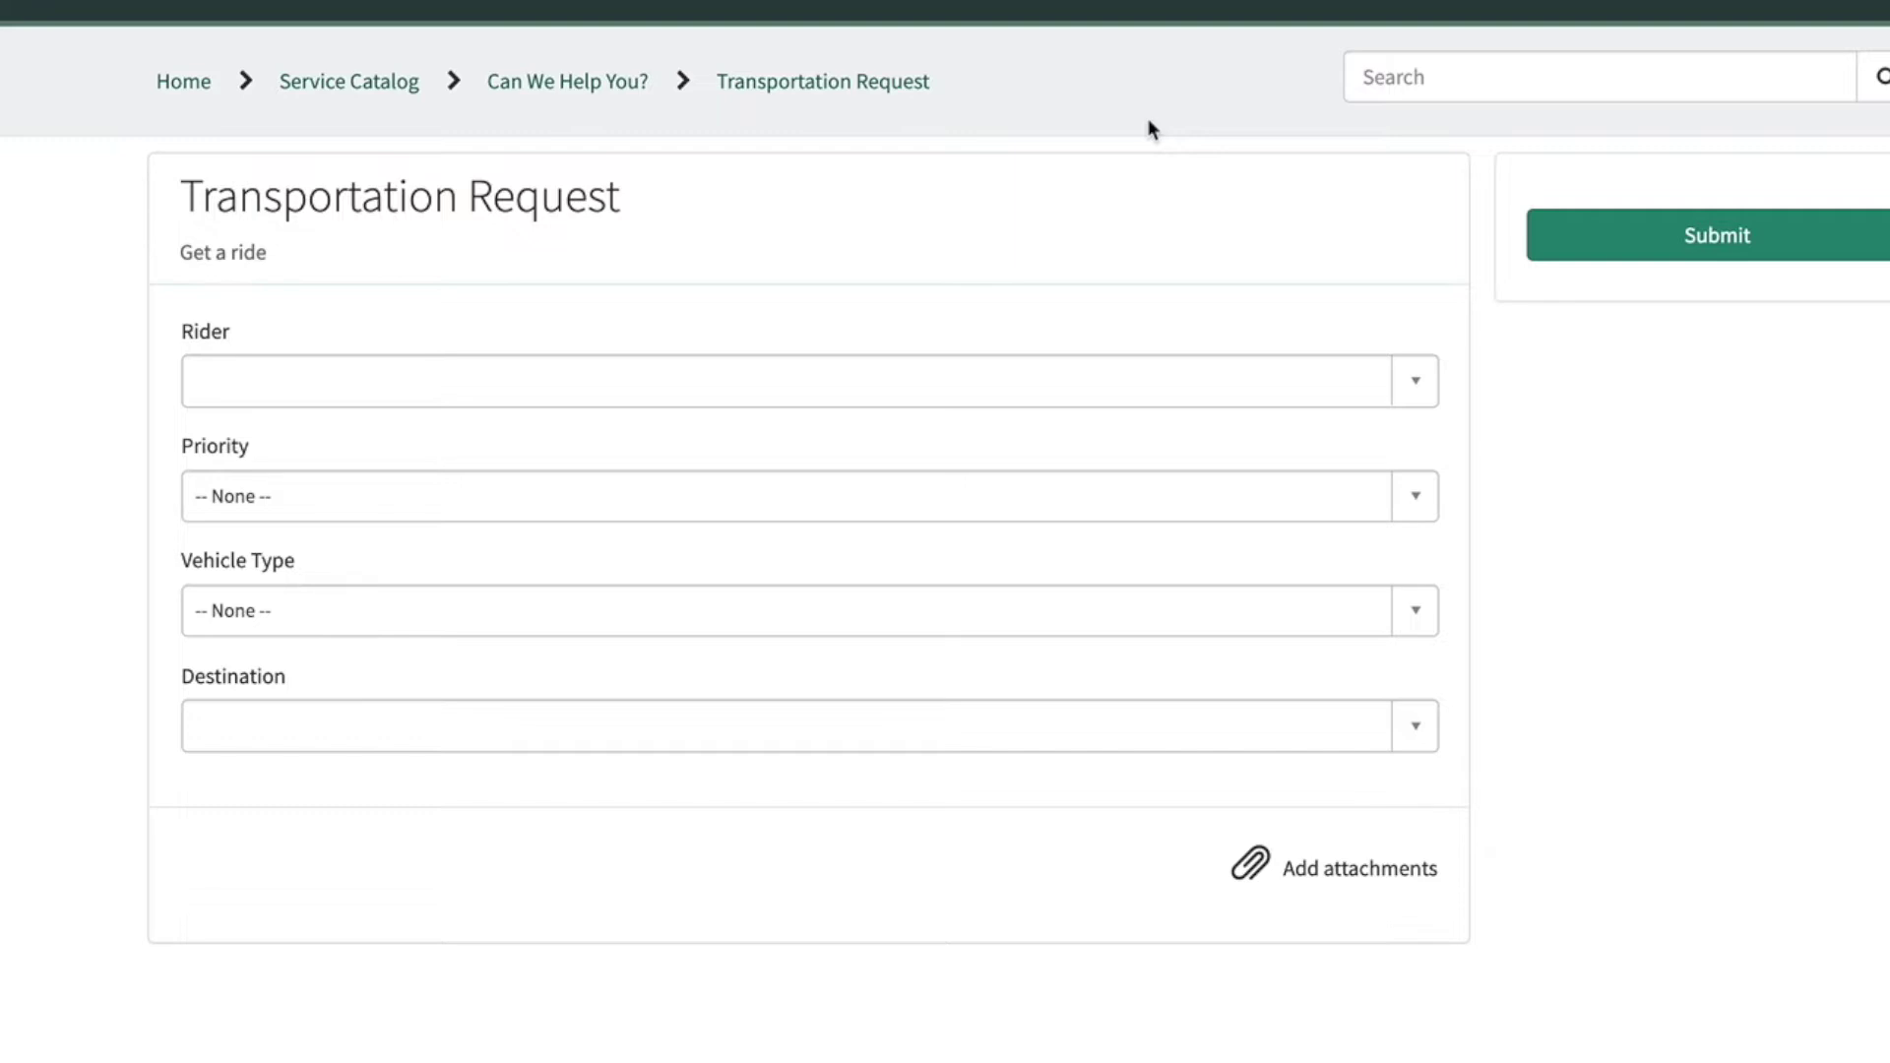
left_click(1075, 404)
type("omar M")
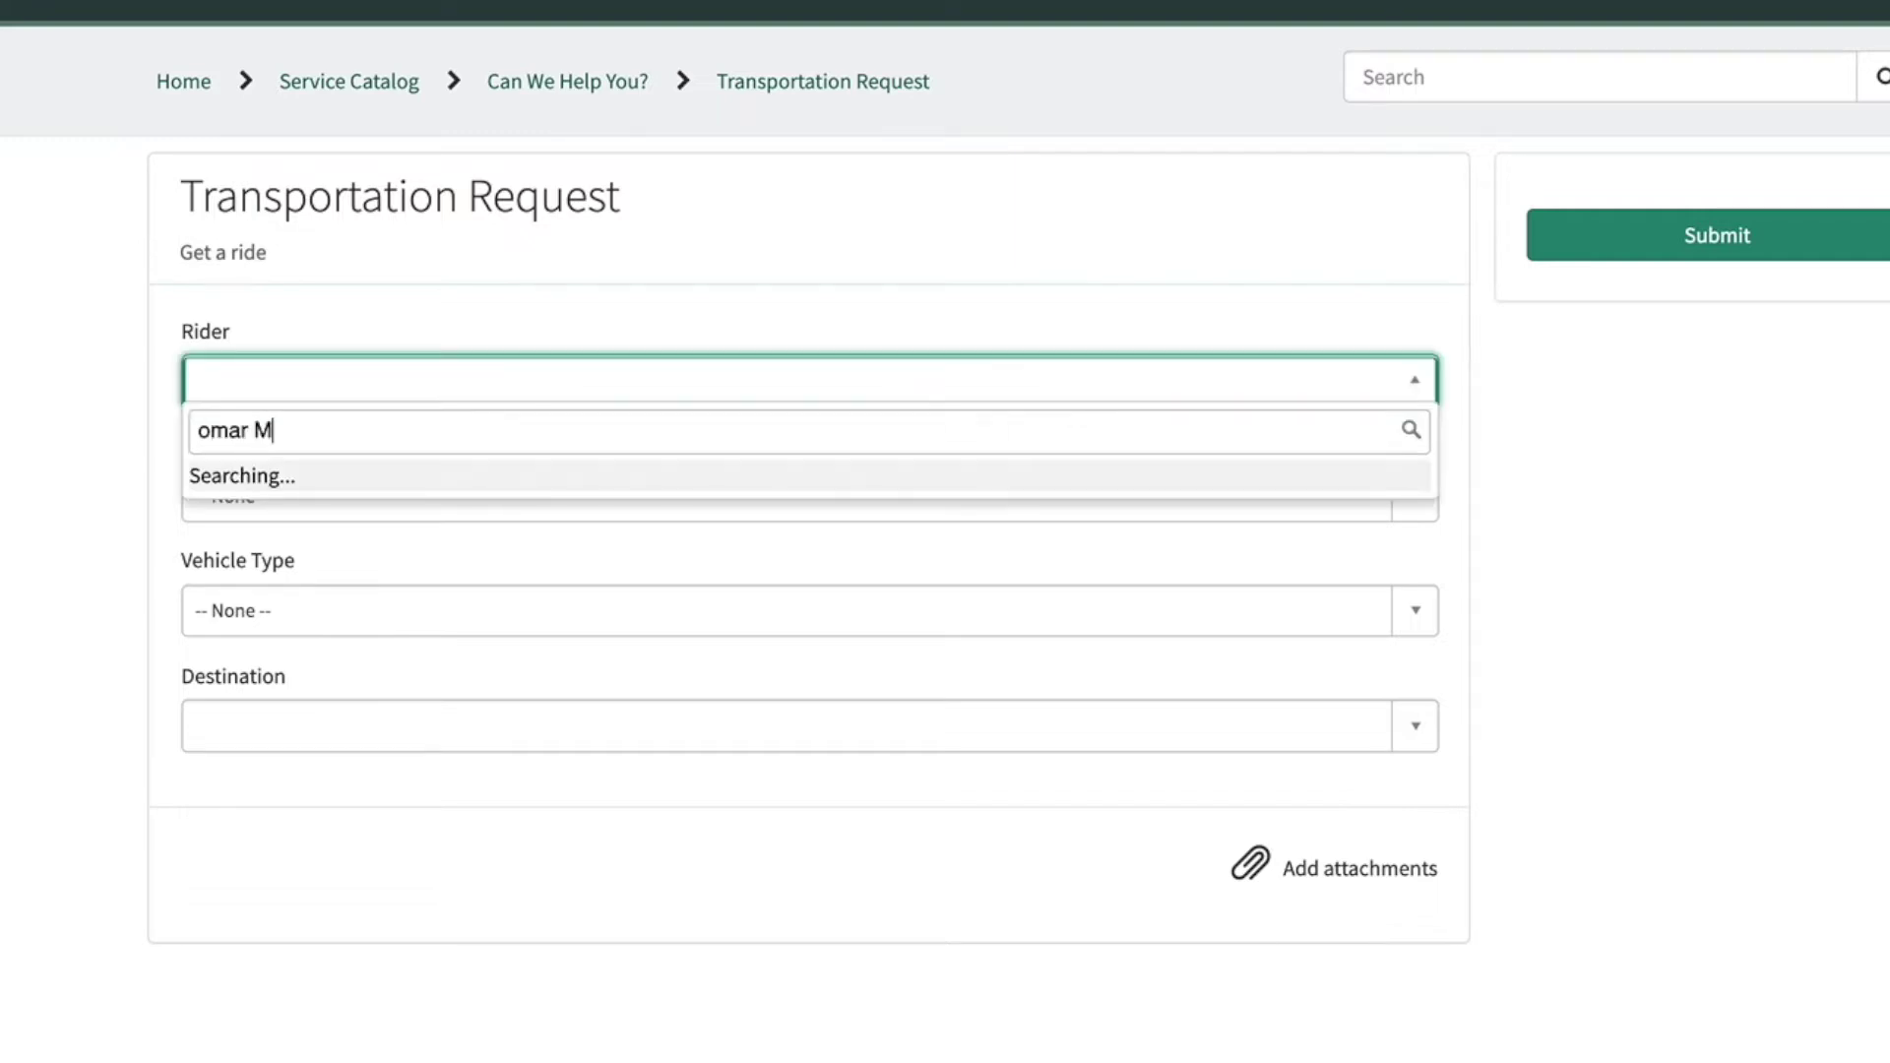
left_click(605, 494)
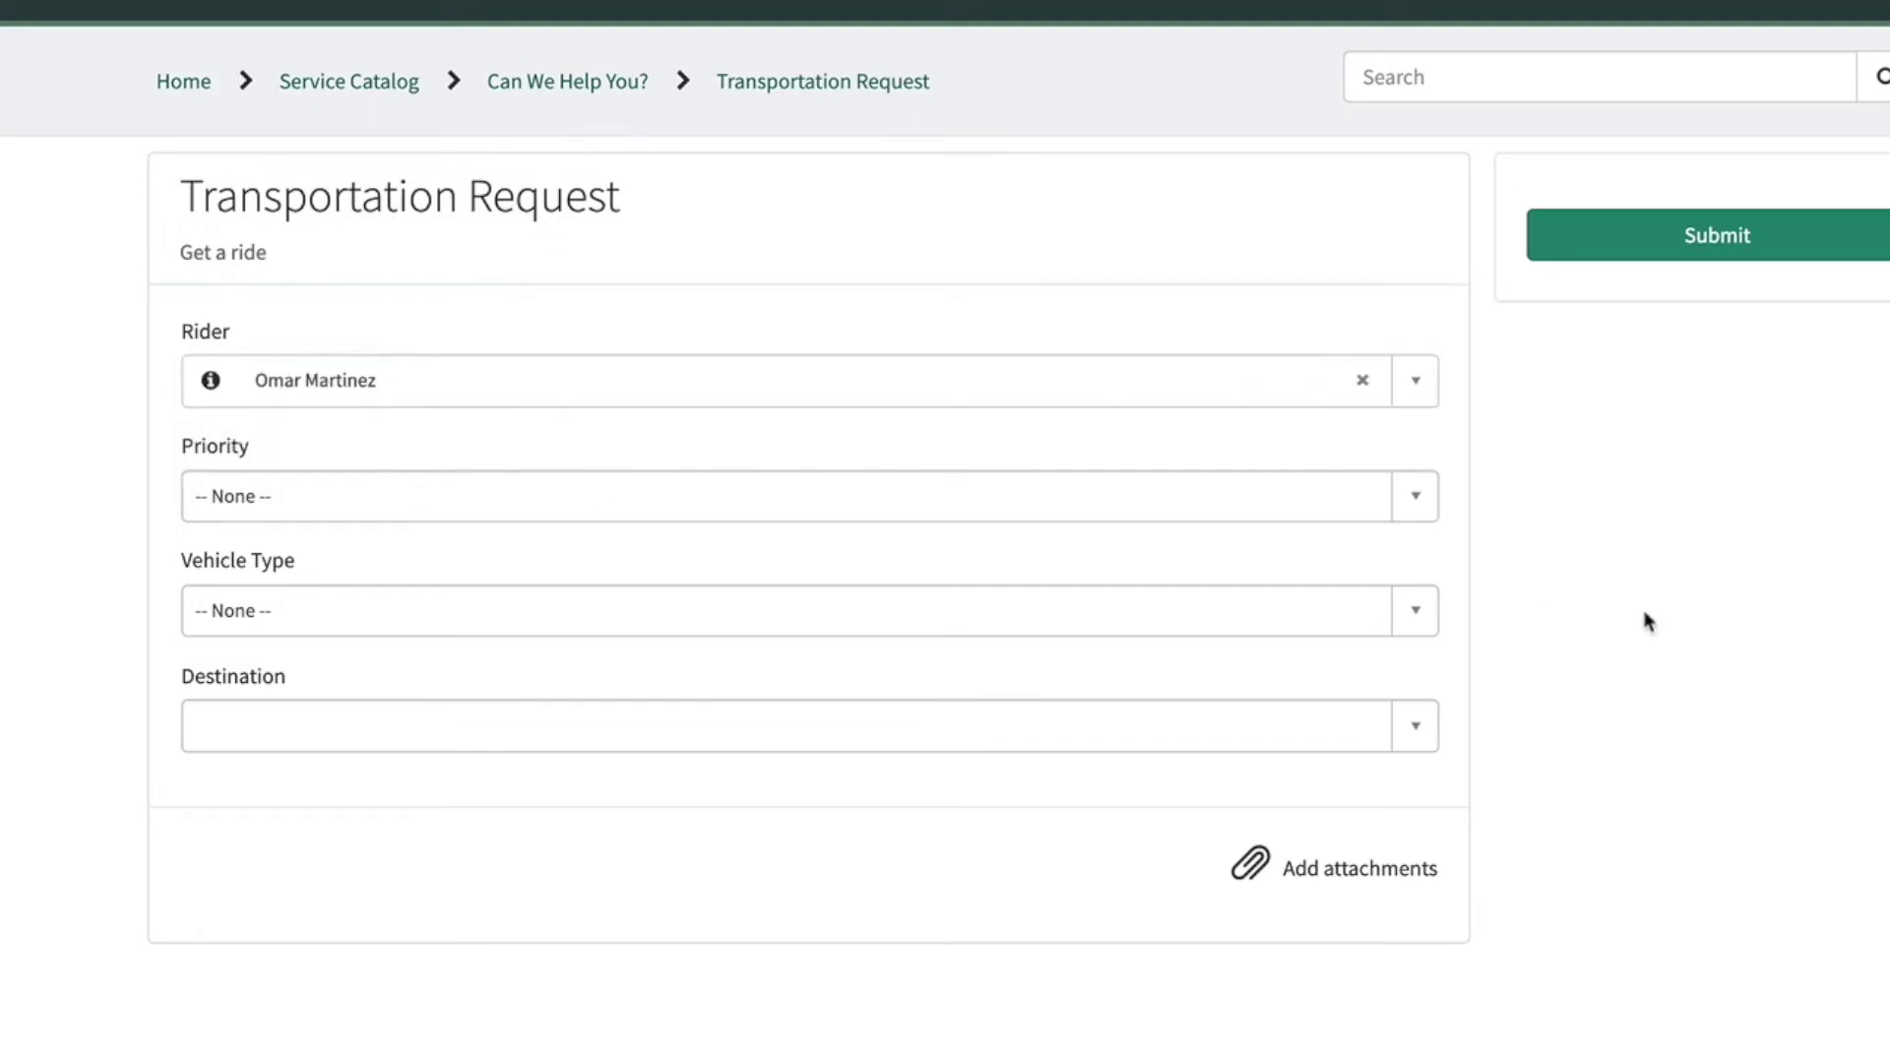
left_click(1241, 504)
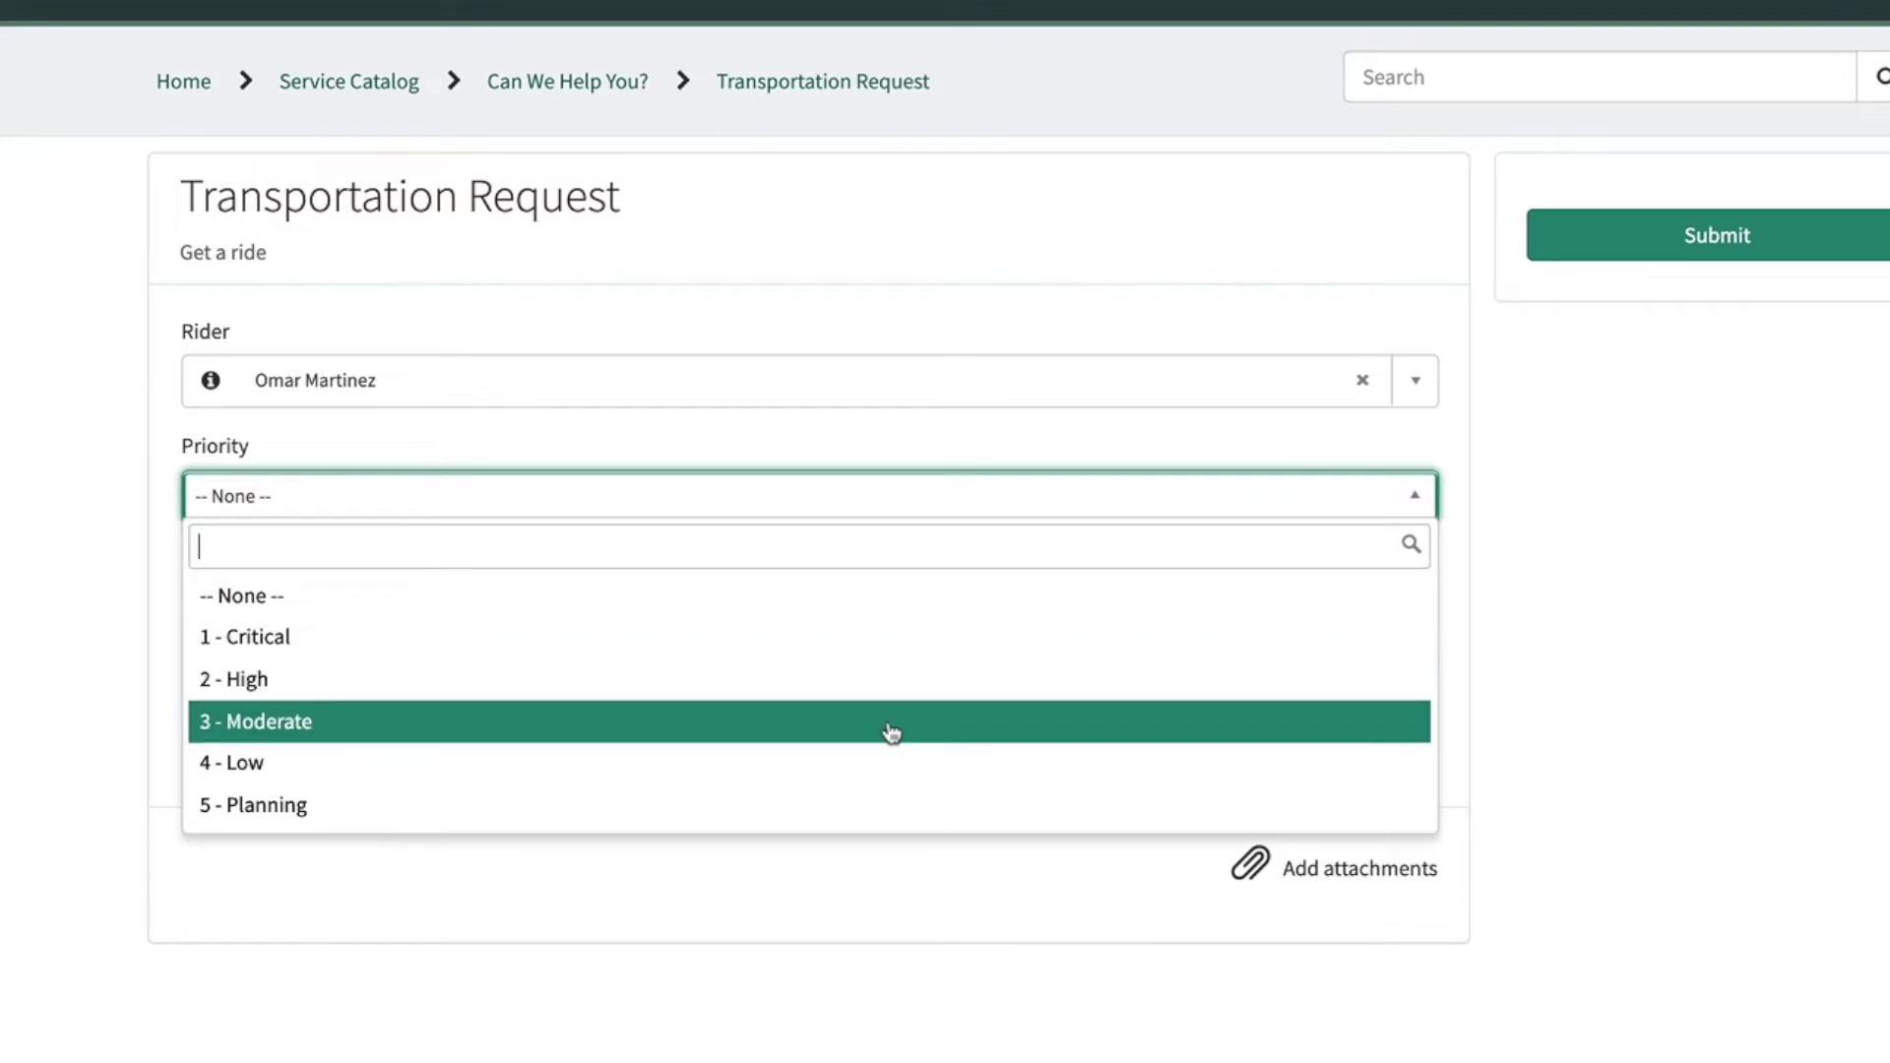
left_click(890, 729)
Step: Set Vehicle Type to Limo and the Destination to the Baltimore address
left_click(873, 628)
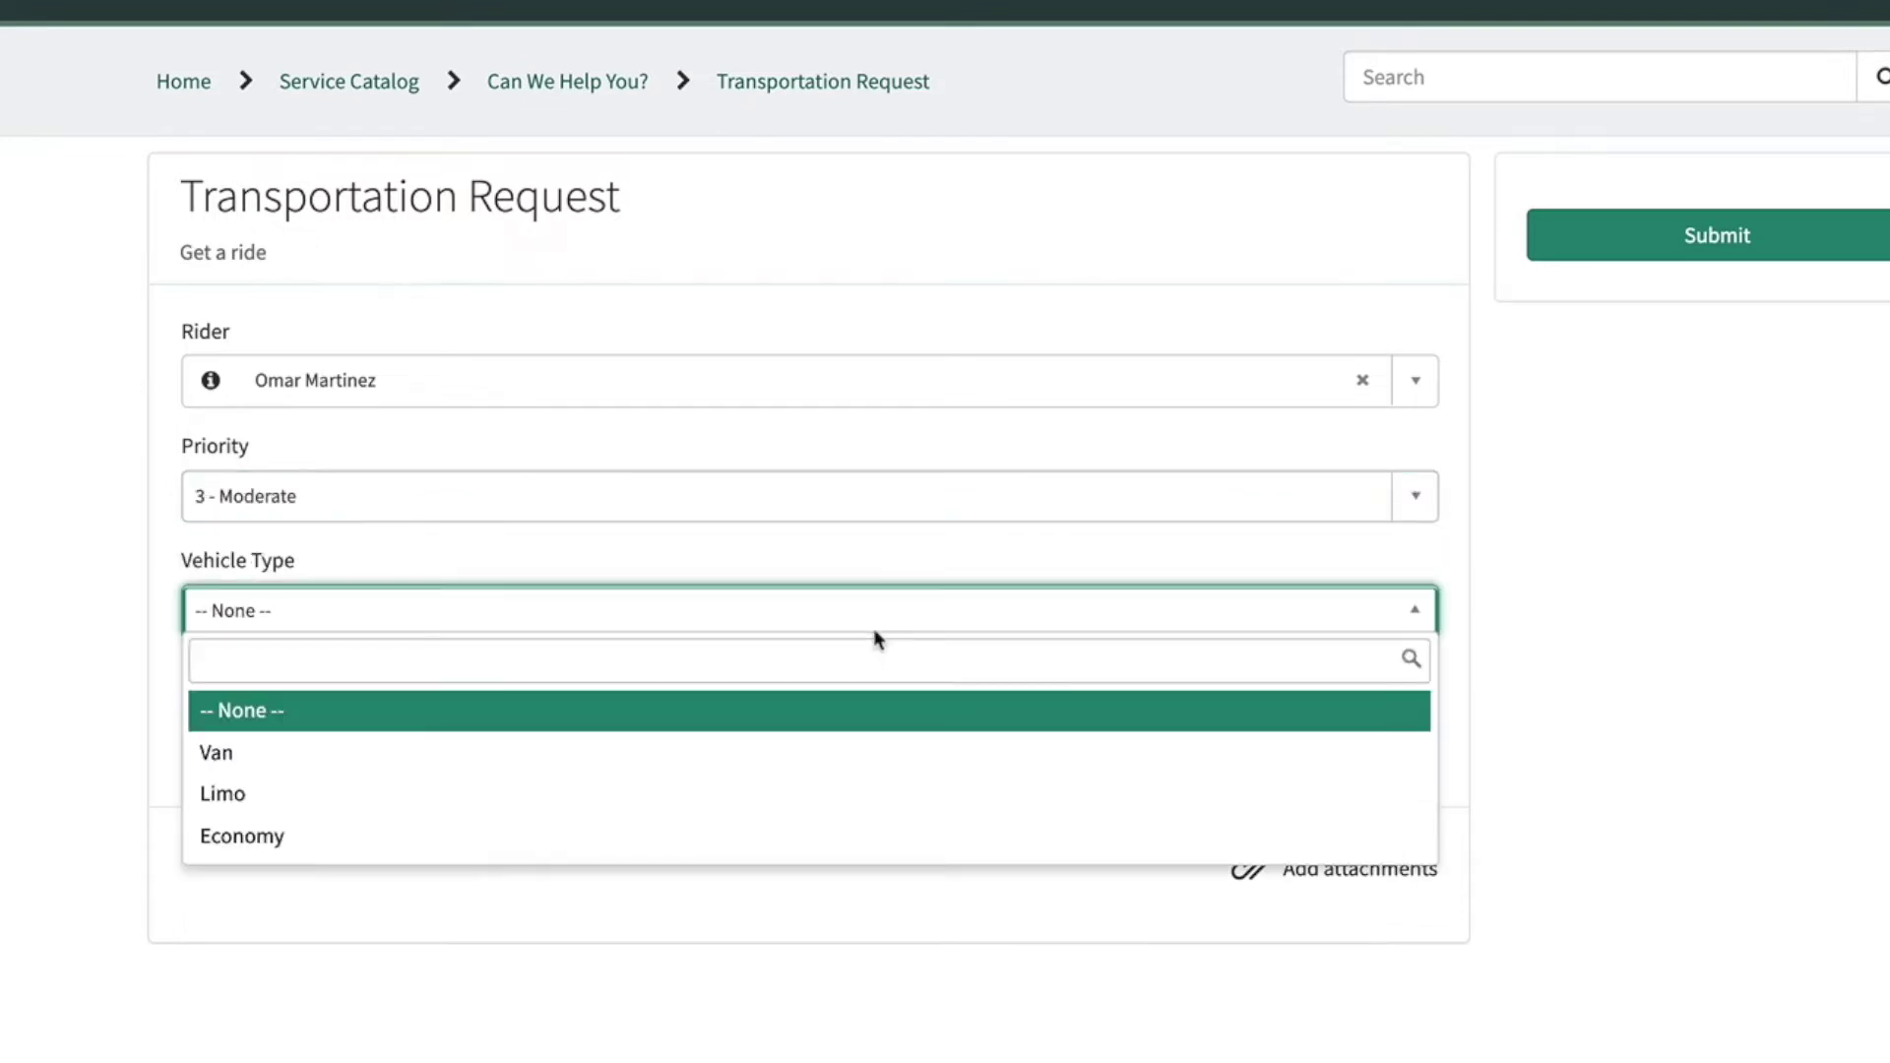
left_click(615, 793)
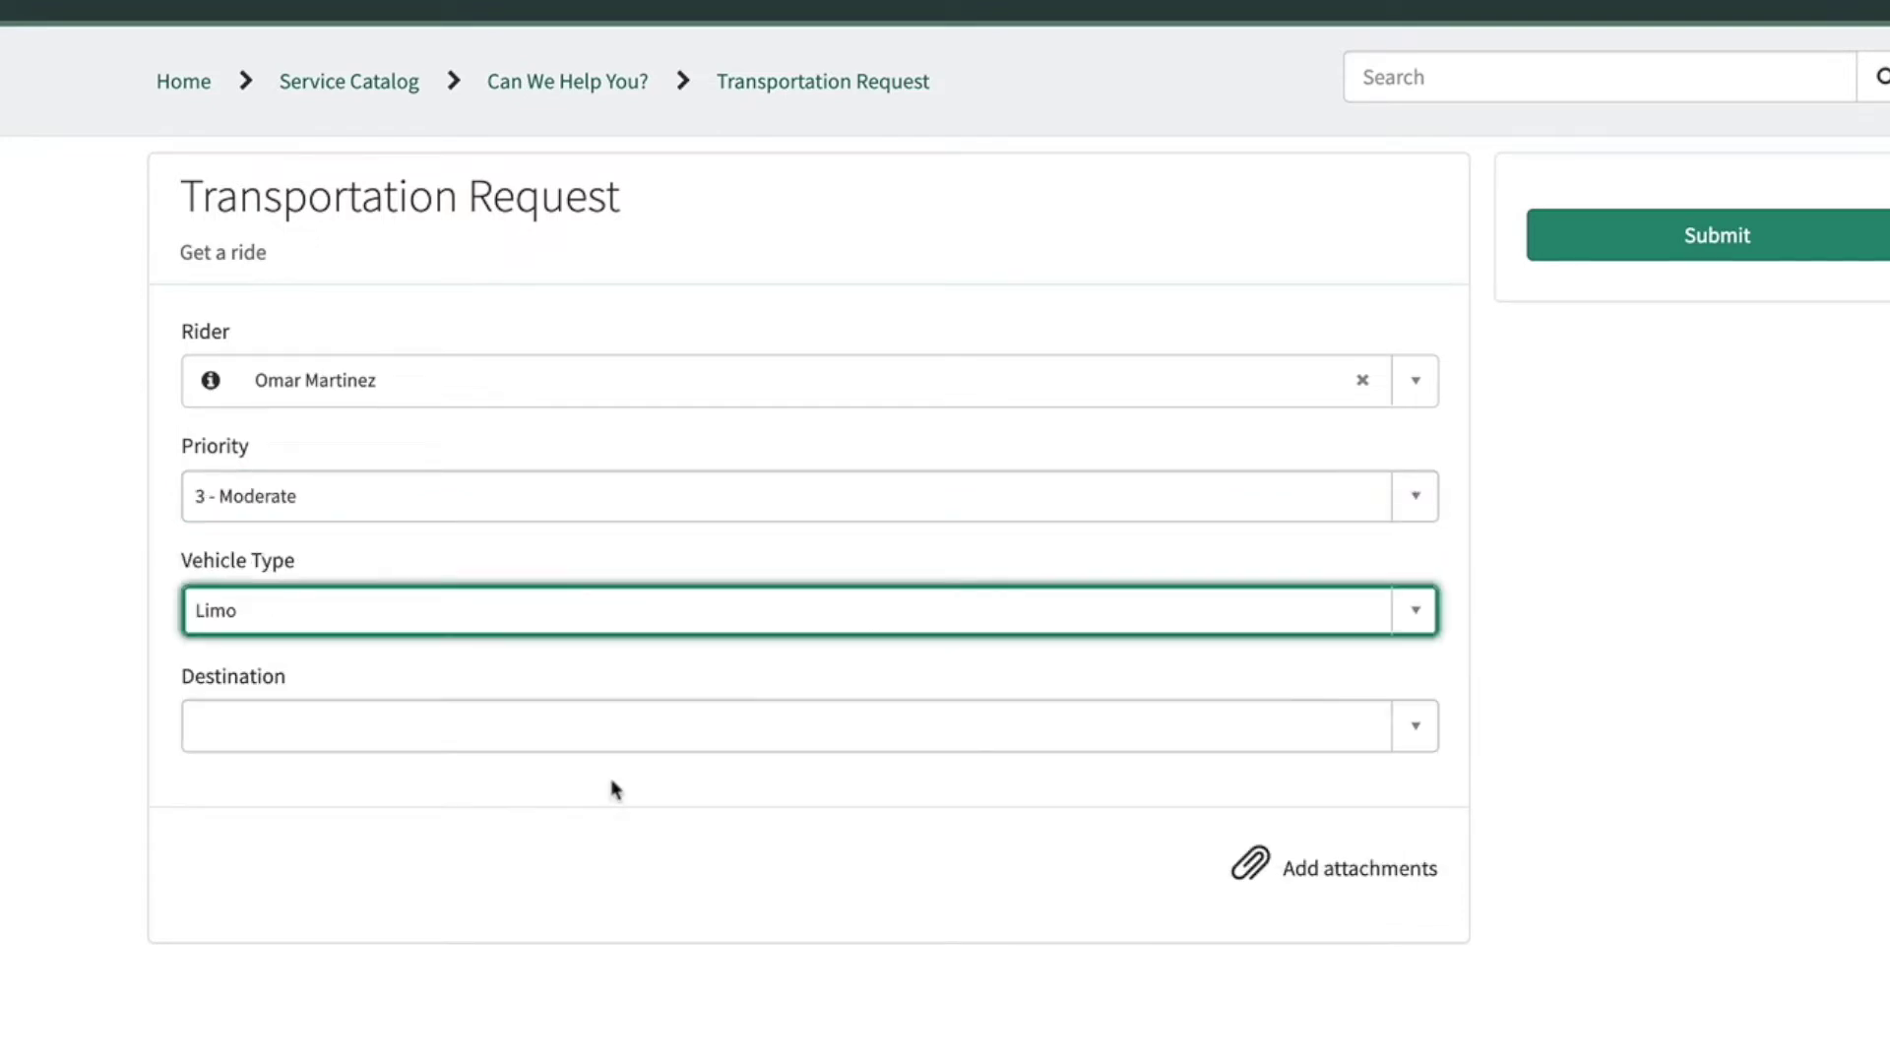
left_click(617, 729)
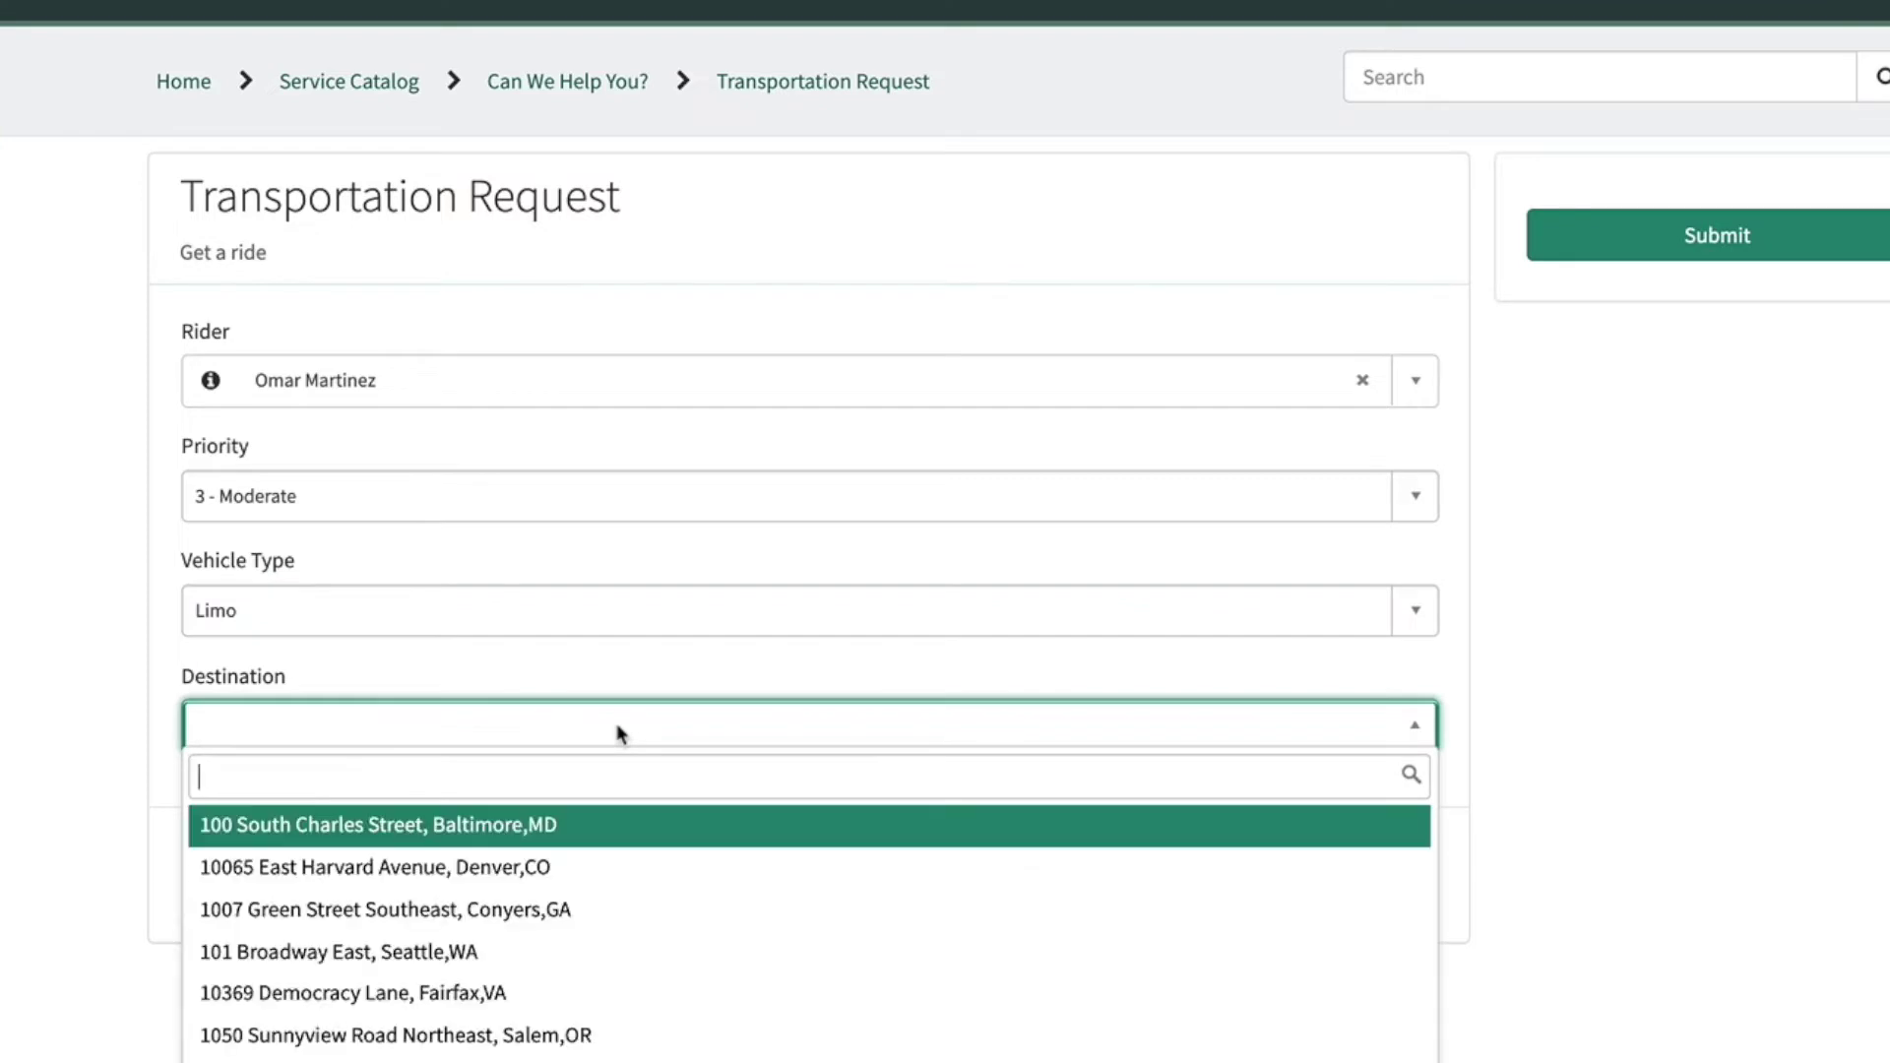
type("1")
left_click(506, 827)
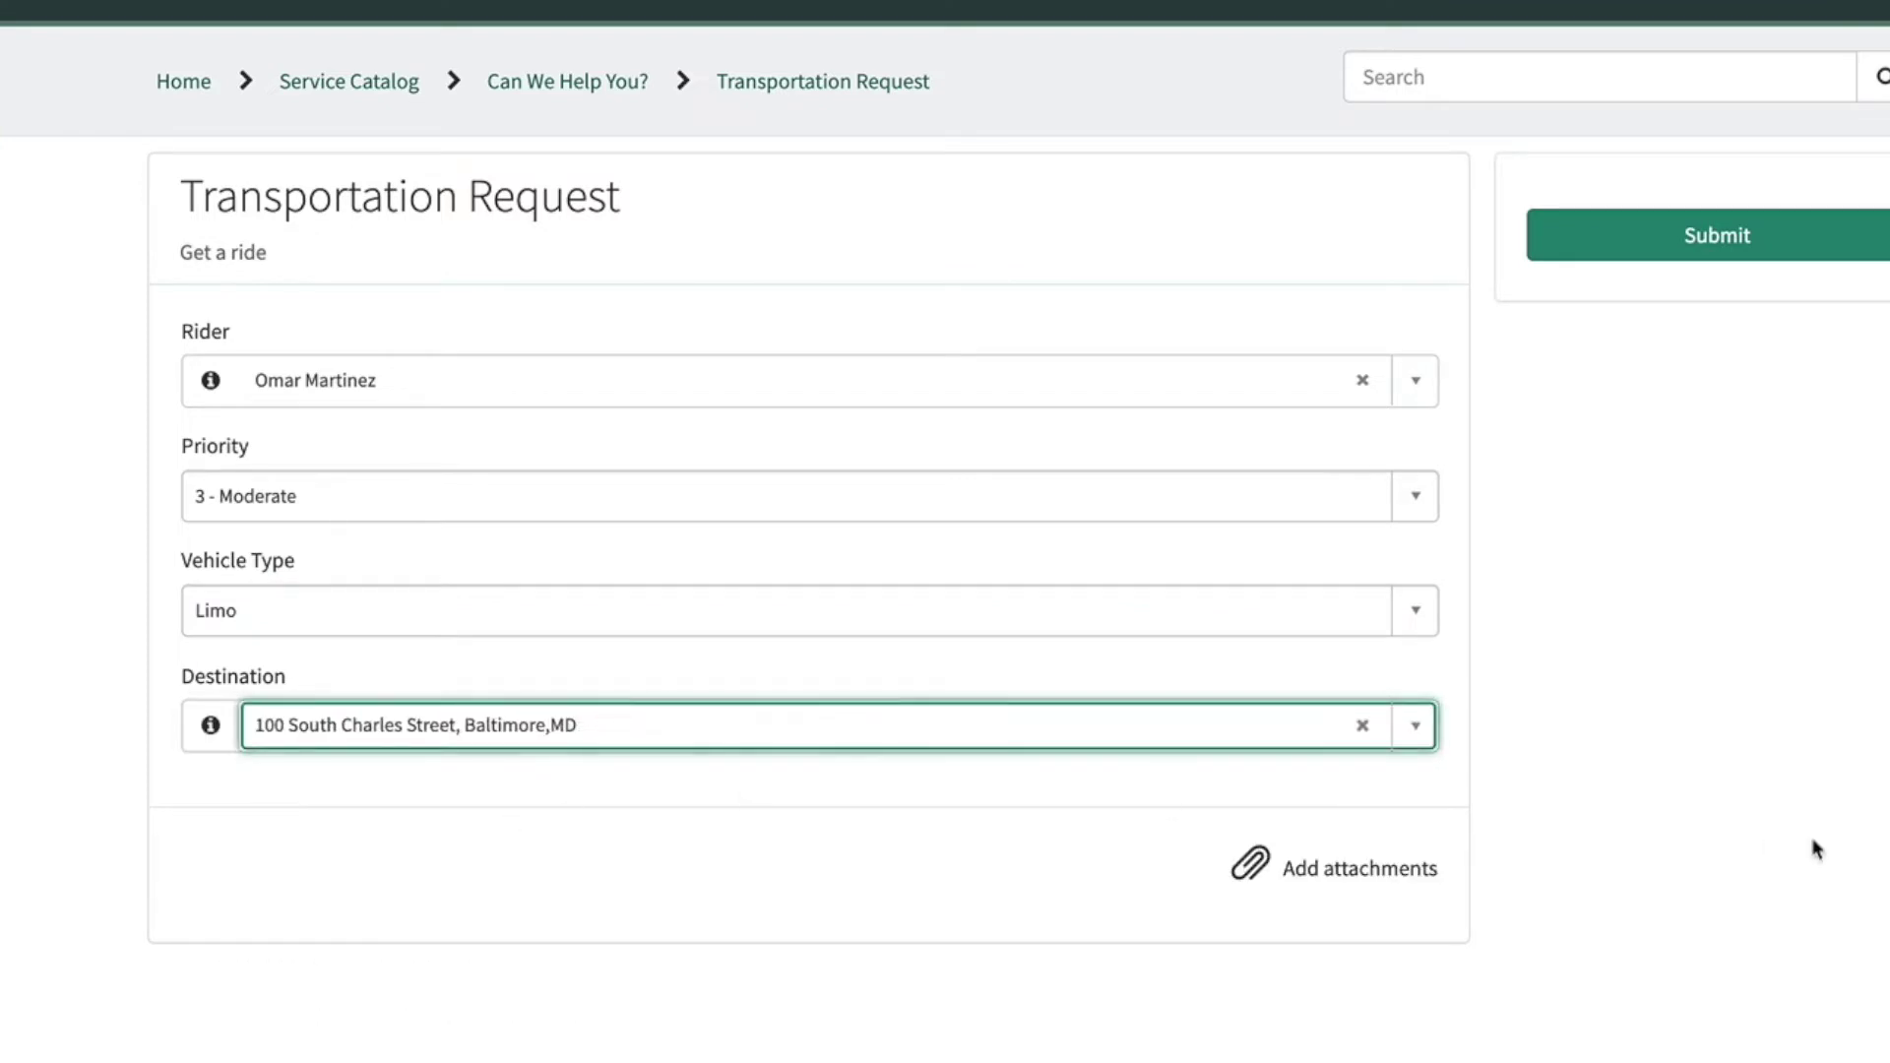
left_click(1818, 849)
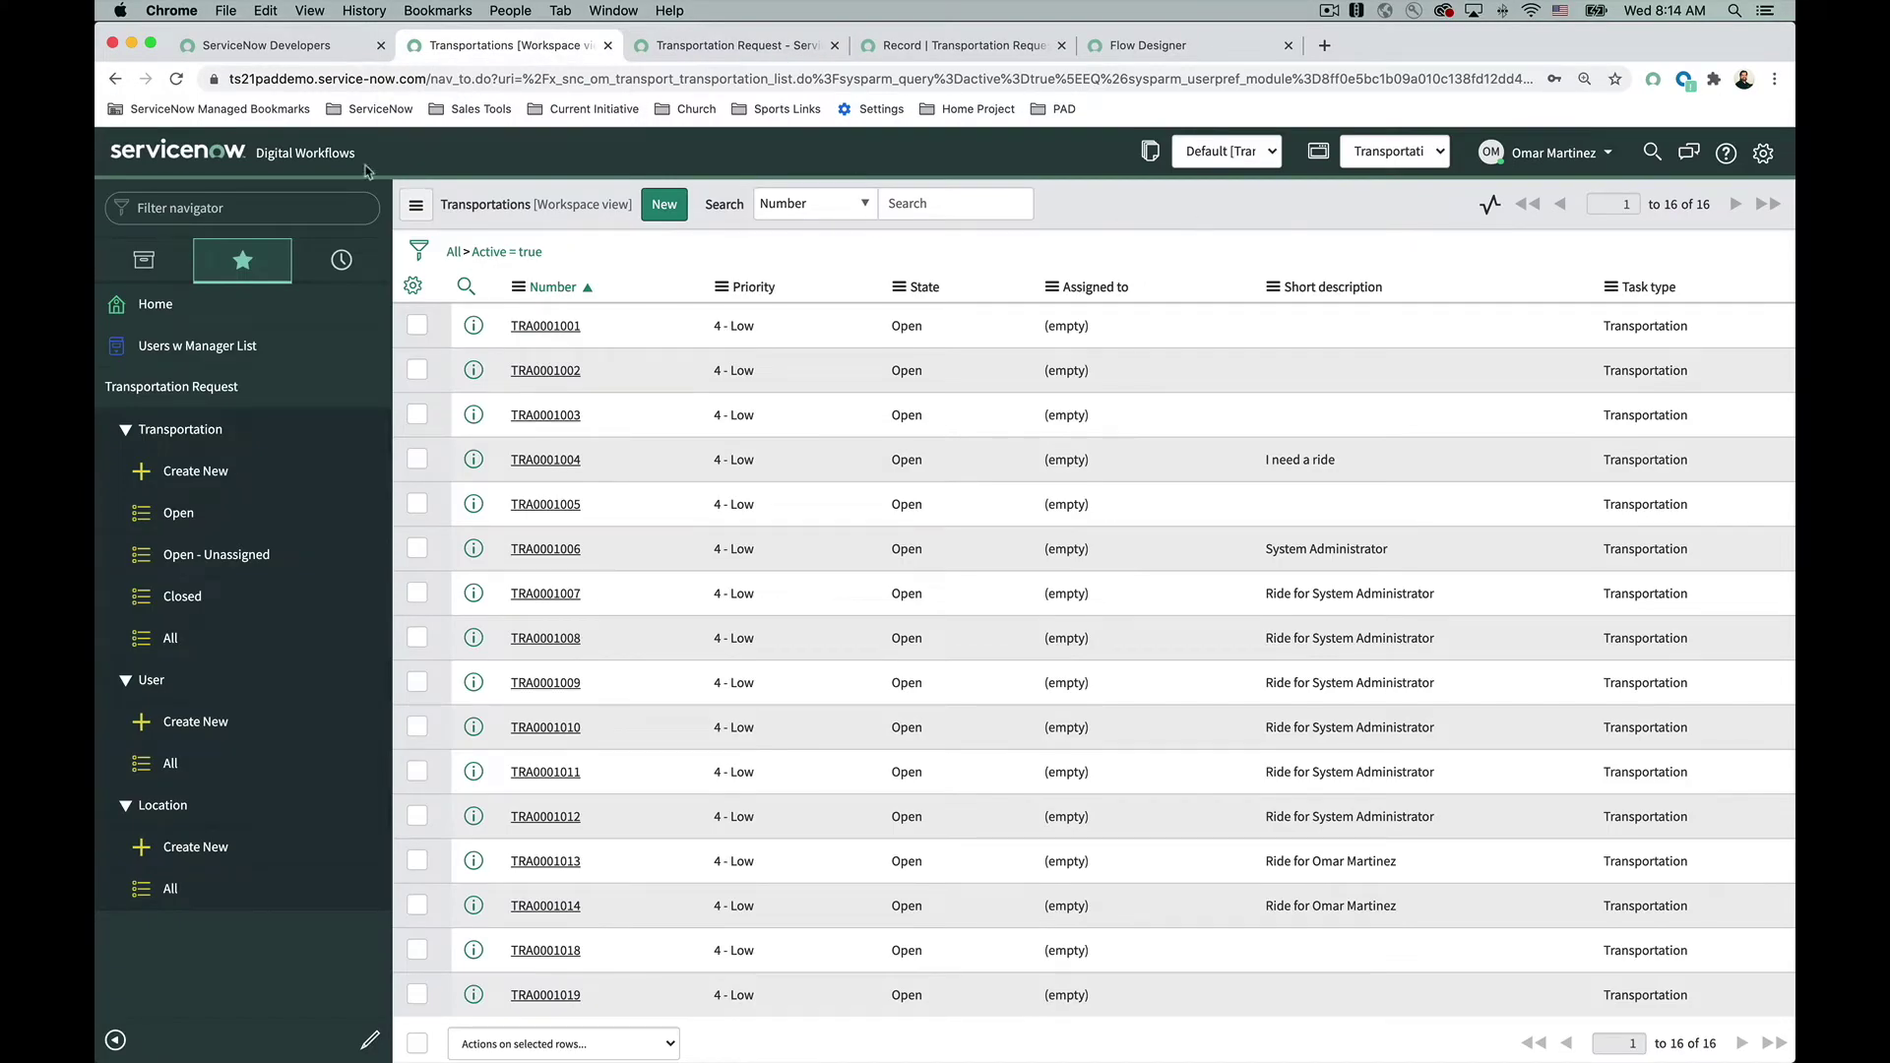
Step: Open Flow Designer by filtering the navigator for 'flow des' and create a new flow
left_click(271, 202)
type("flow des")
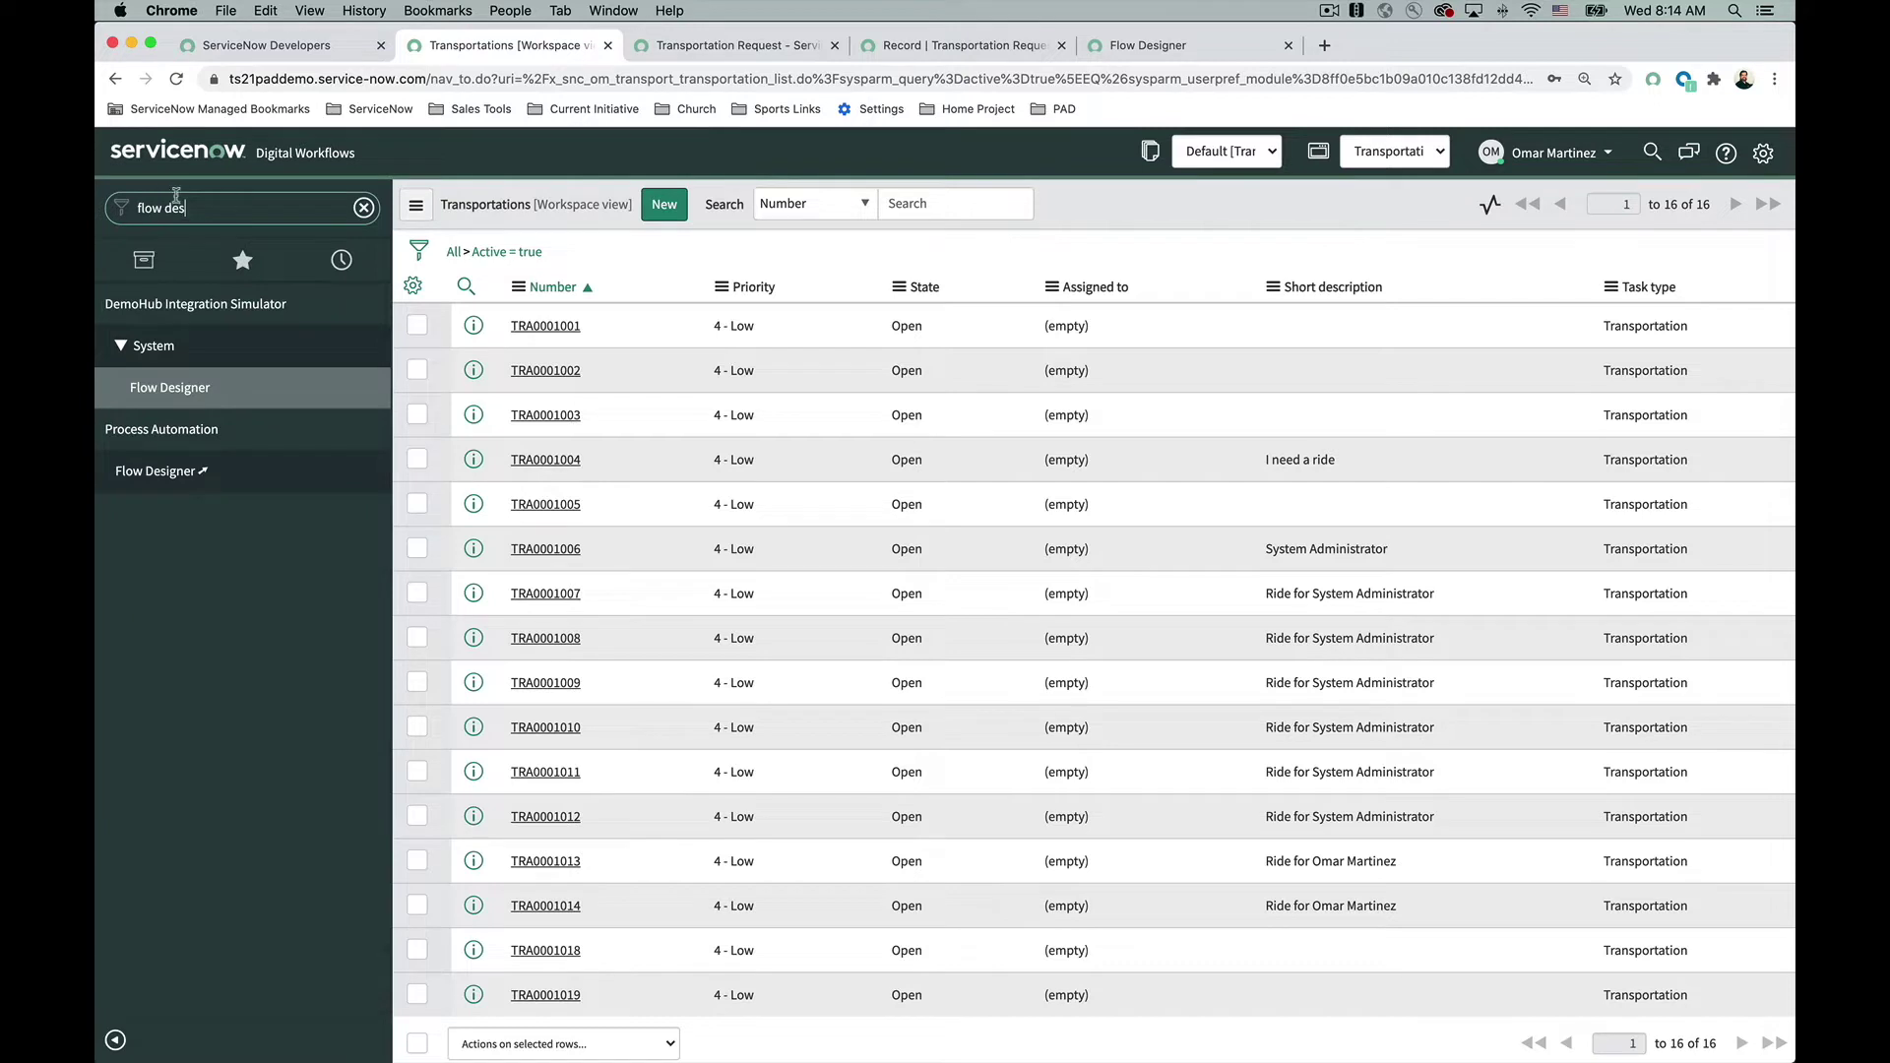
left_click(177, 473)
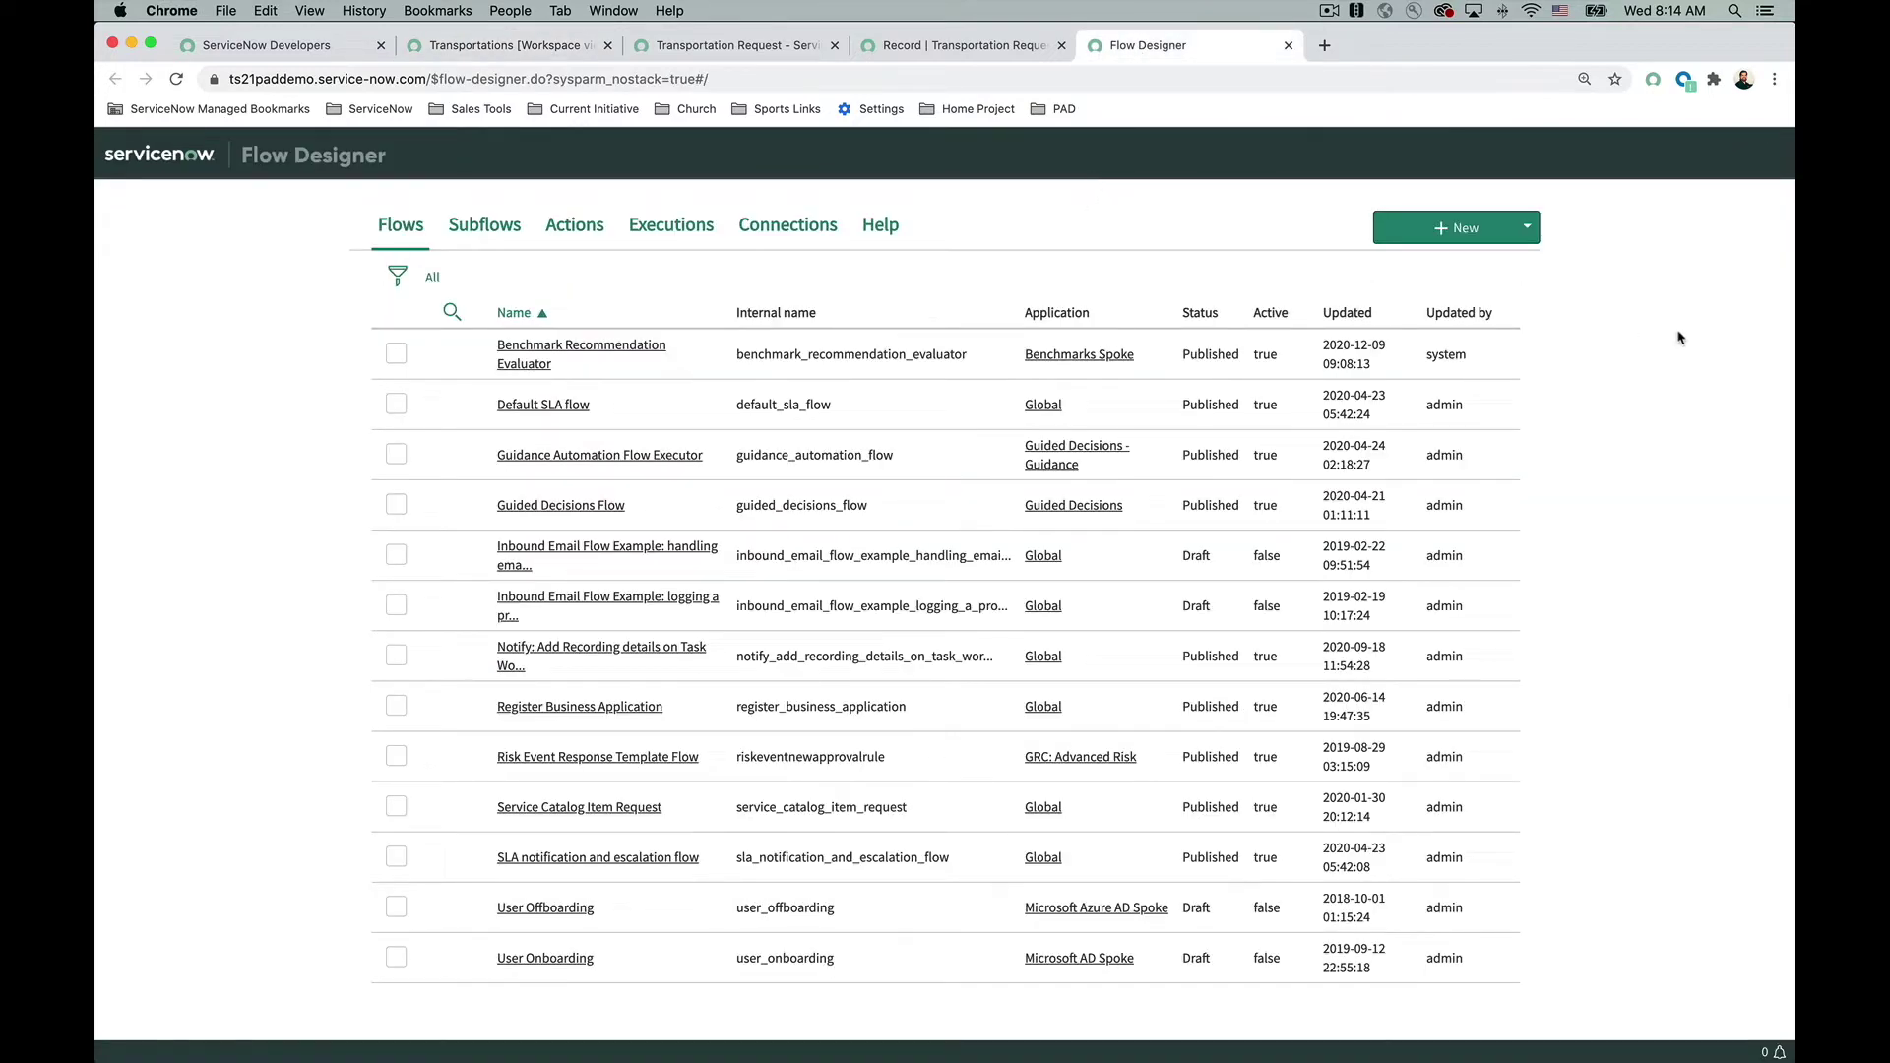
left_click(1527, 227)
left_click(1467, 267)
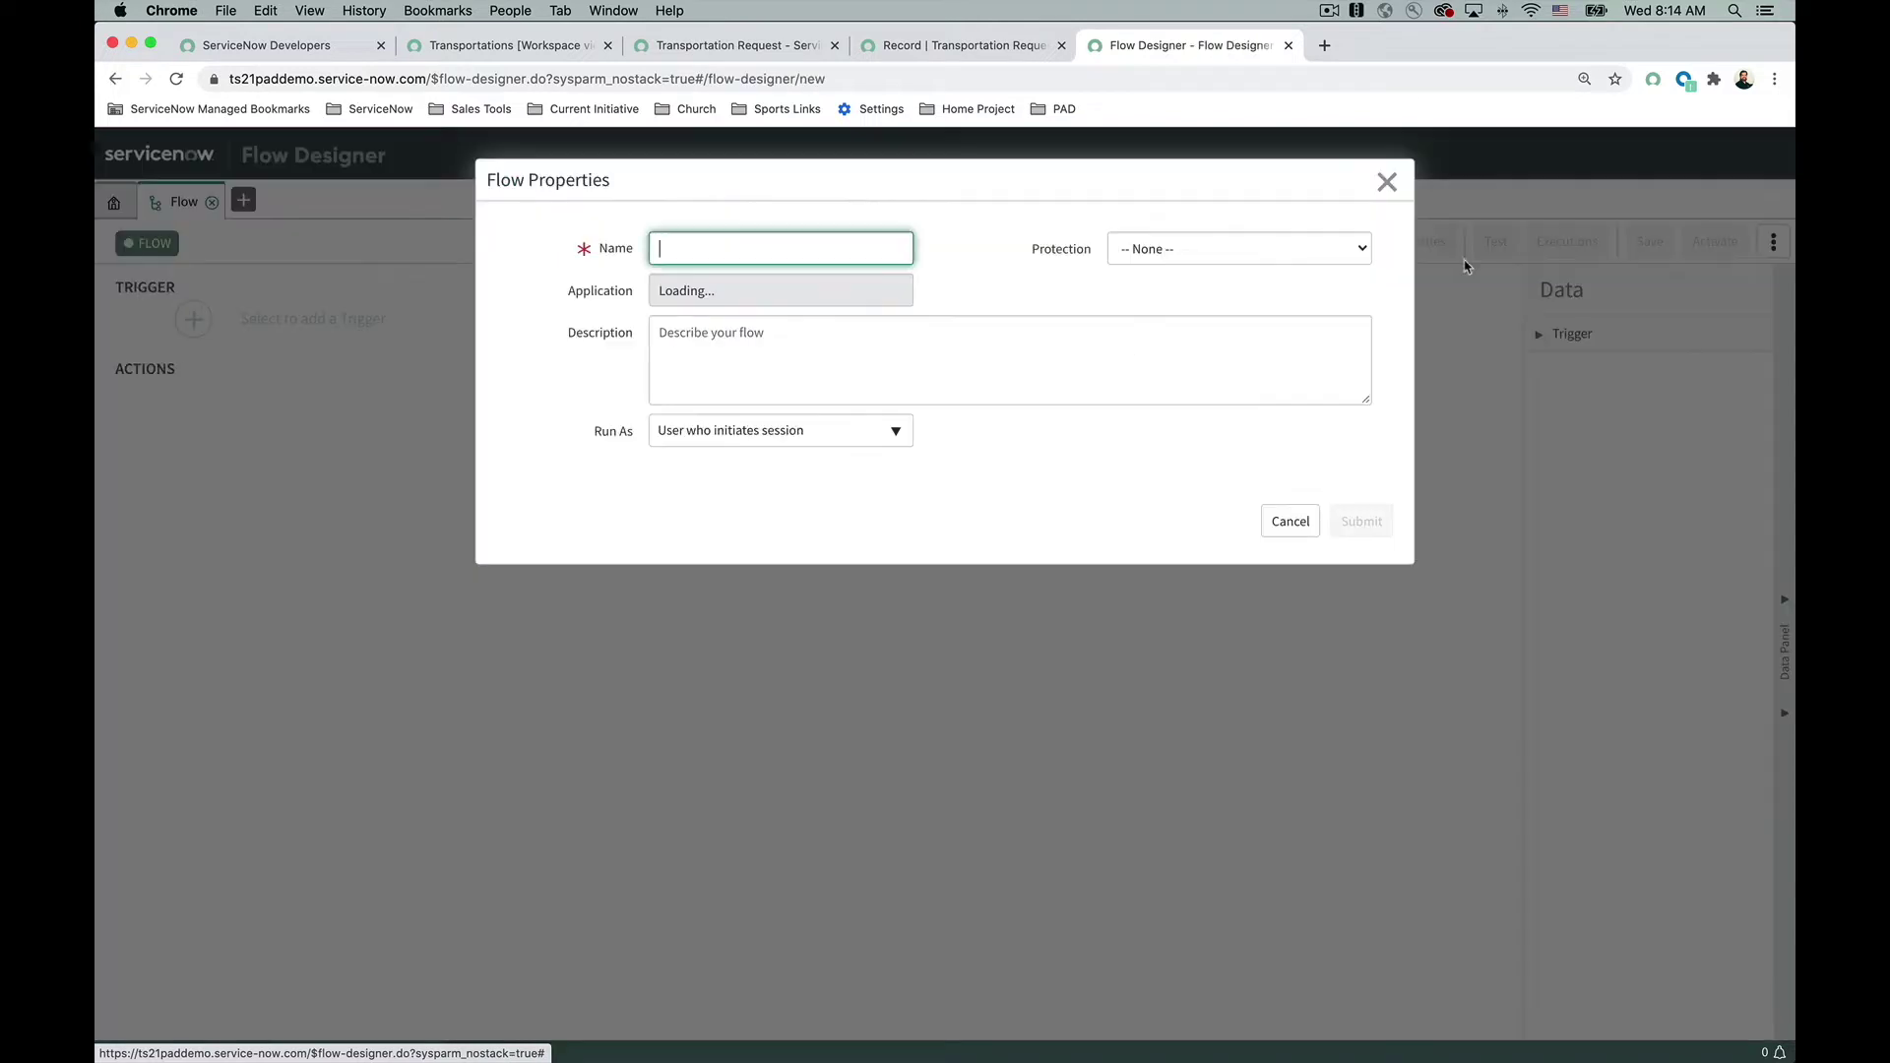
Step: Name the flow 'Transportation Request Approval' and keep Run As as the initiating user
left_click(823, 249)
type("T")
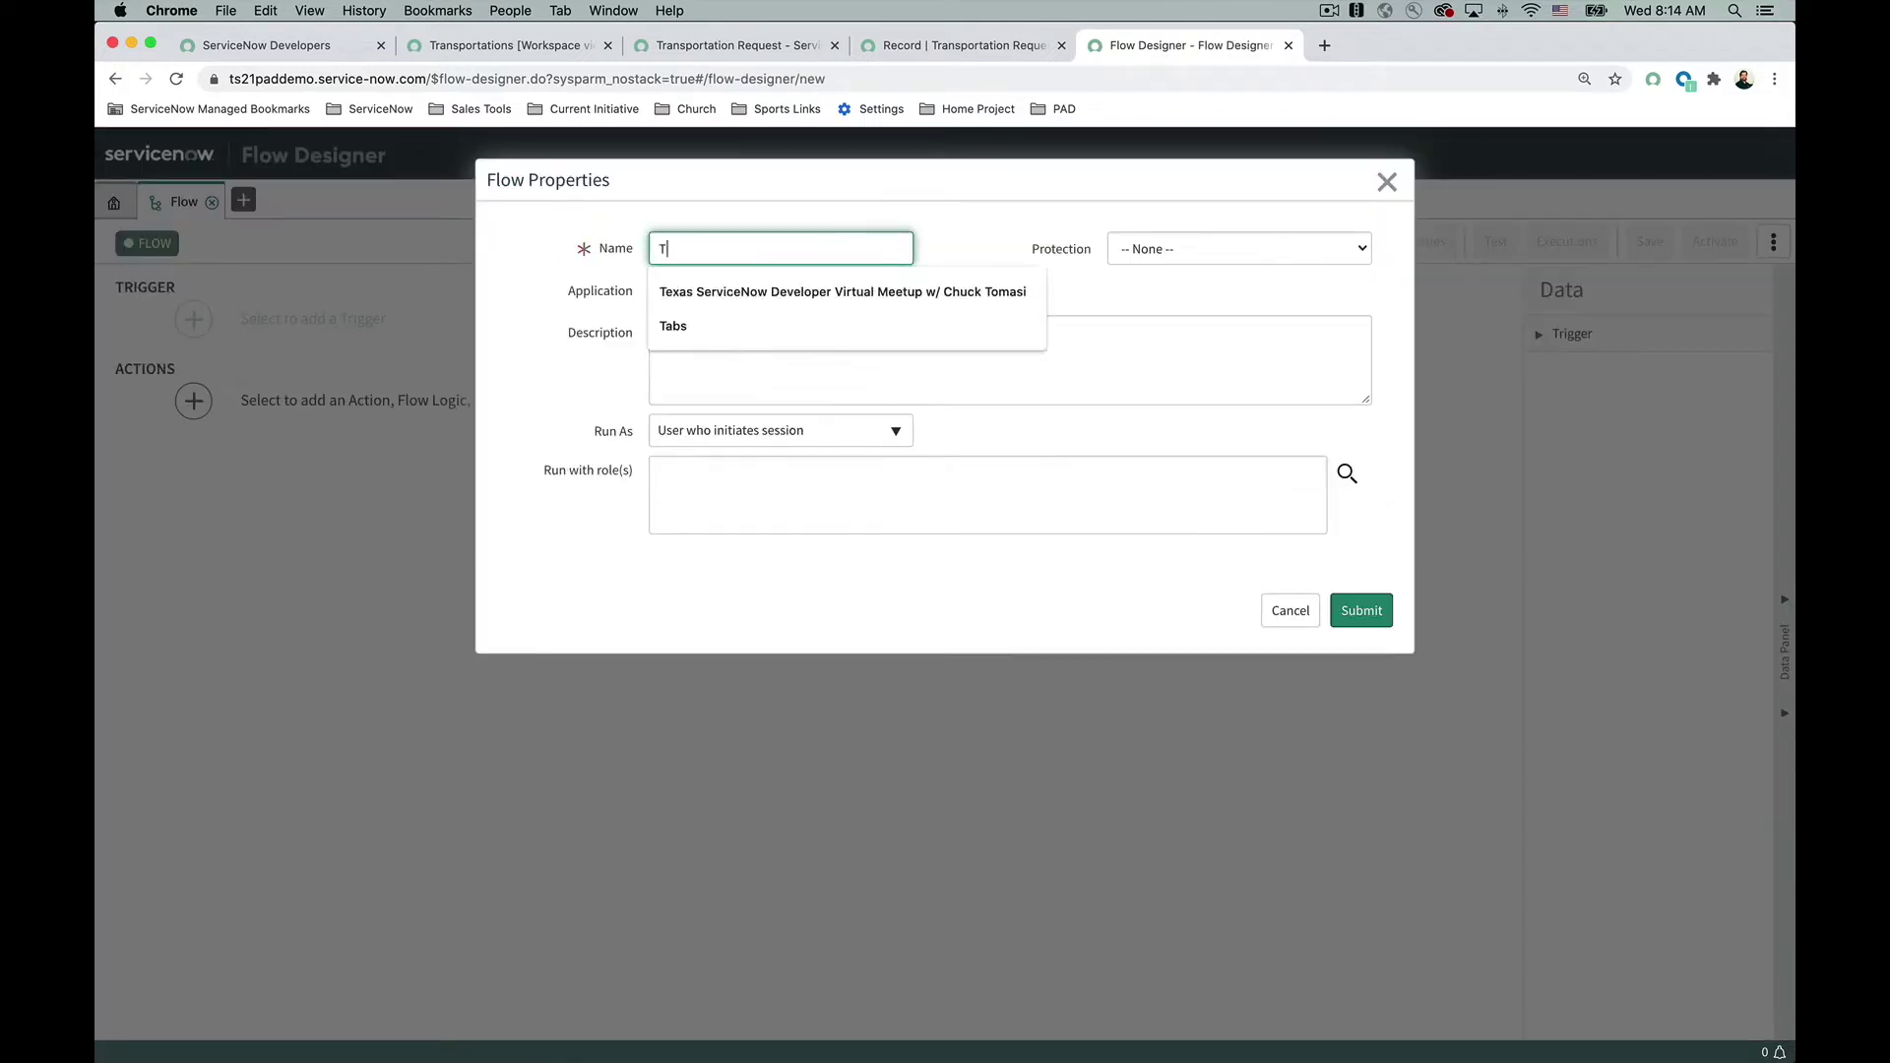
type("ransportation Reu")
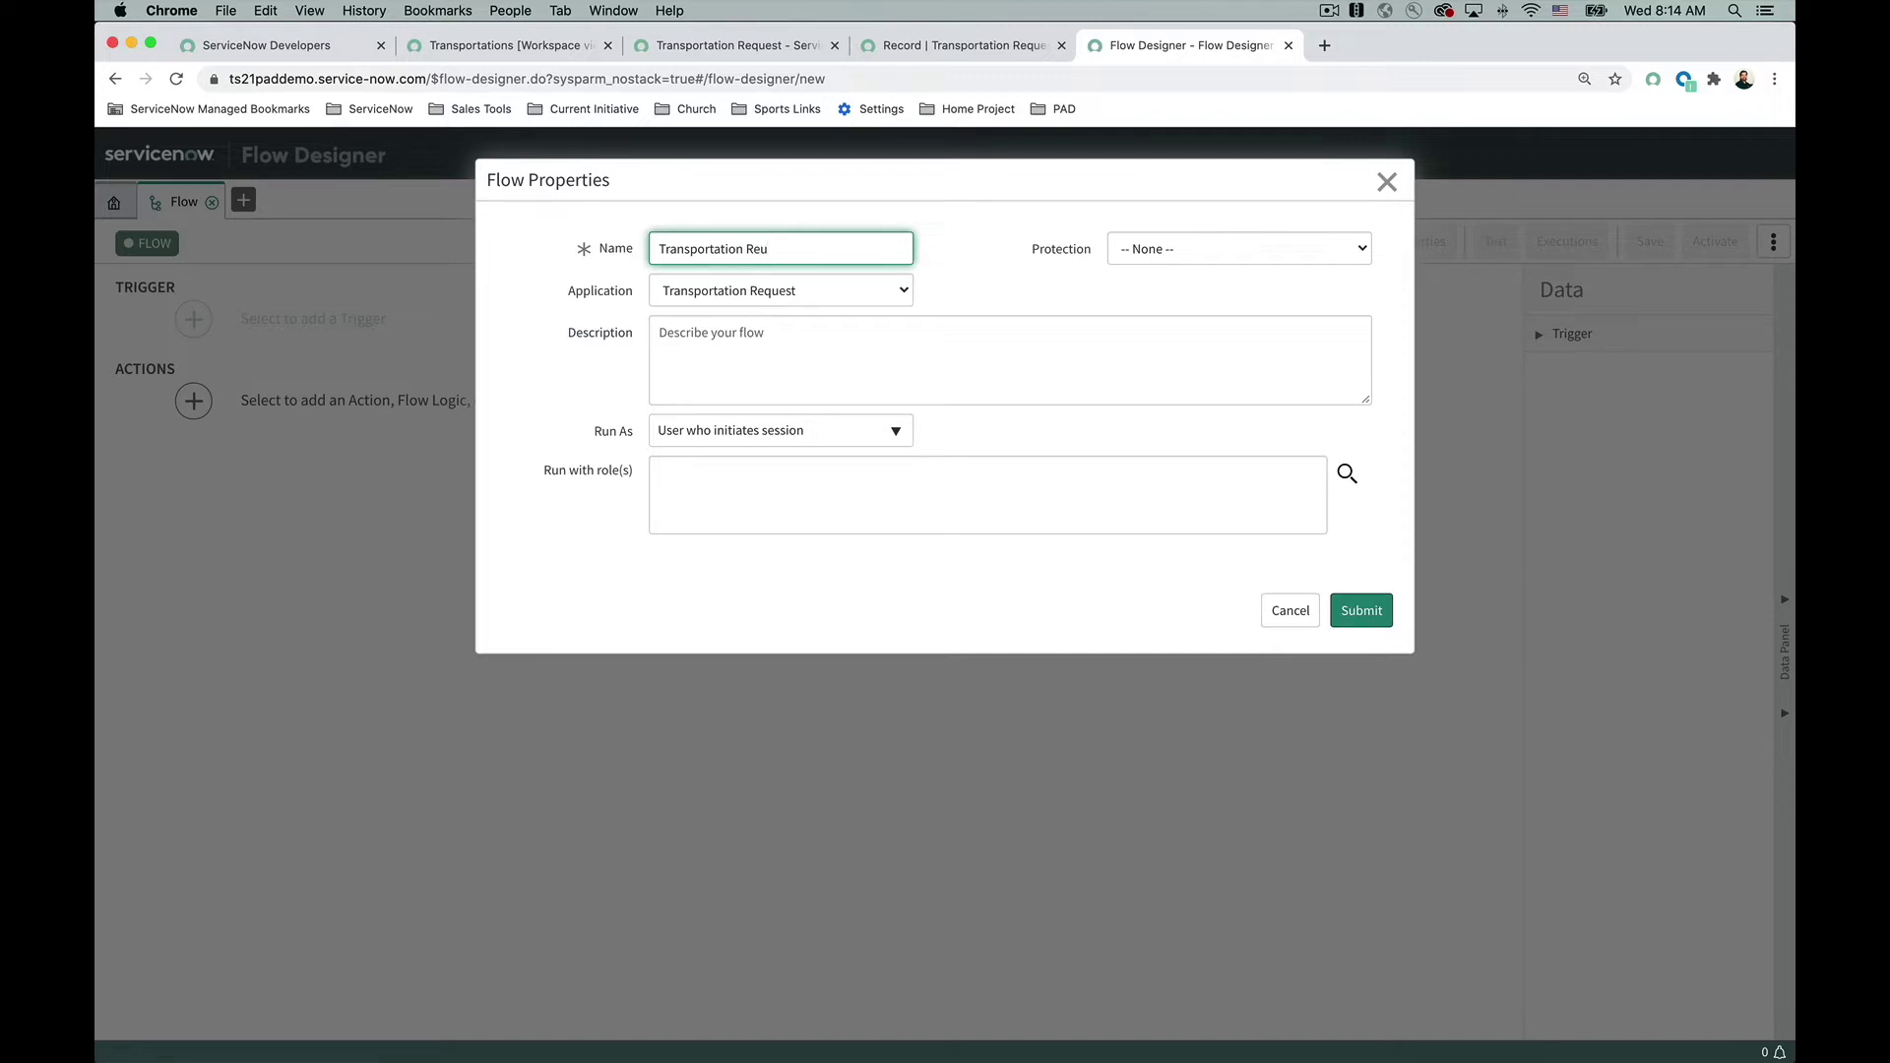
key("BackSpace")
type("quest Approval")
left_click(781, 440)
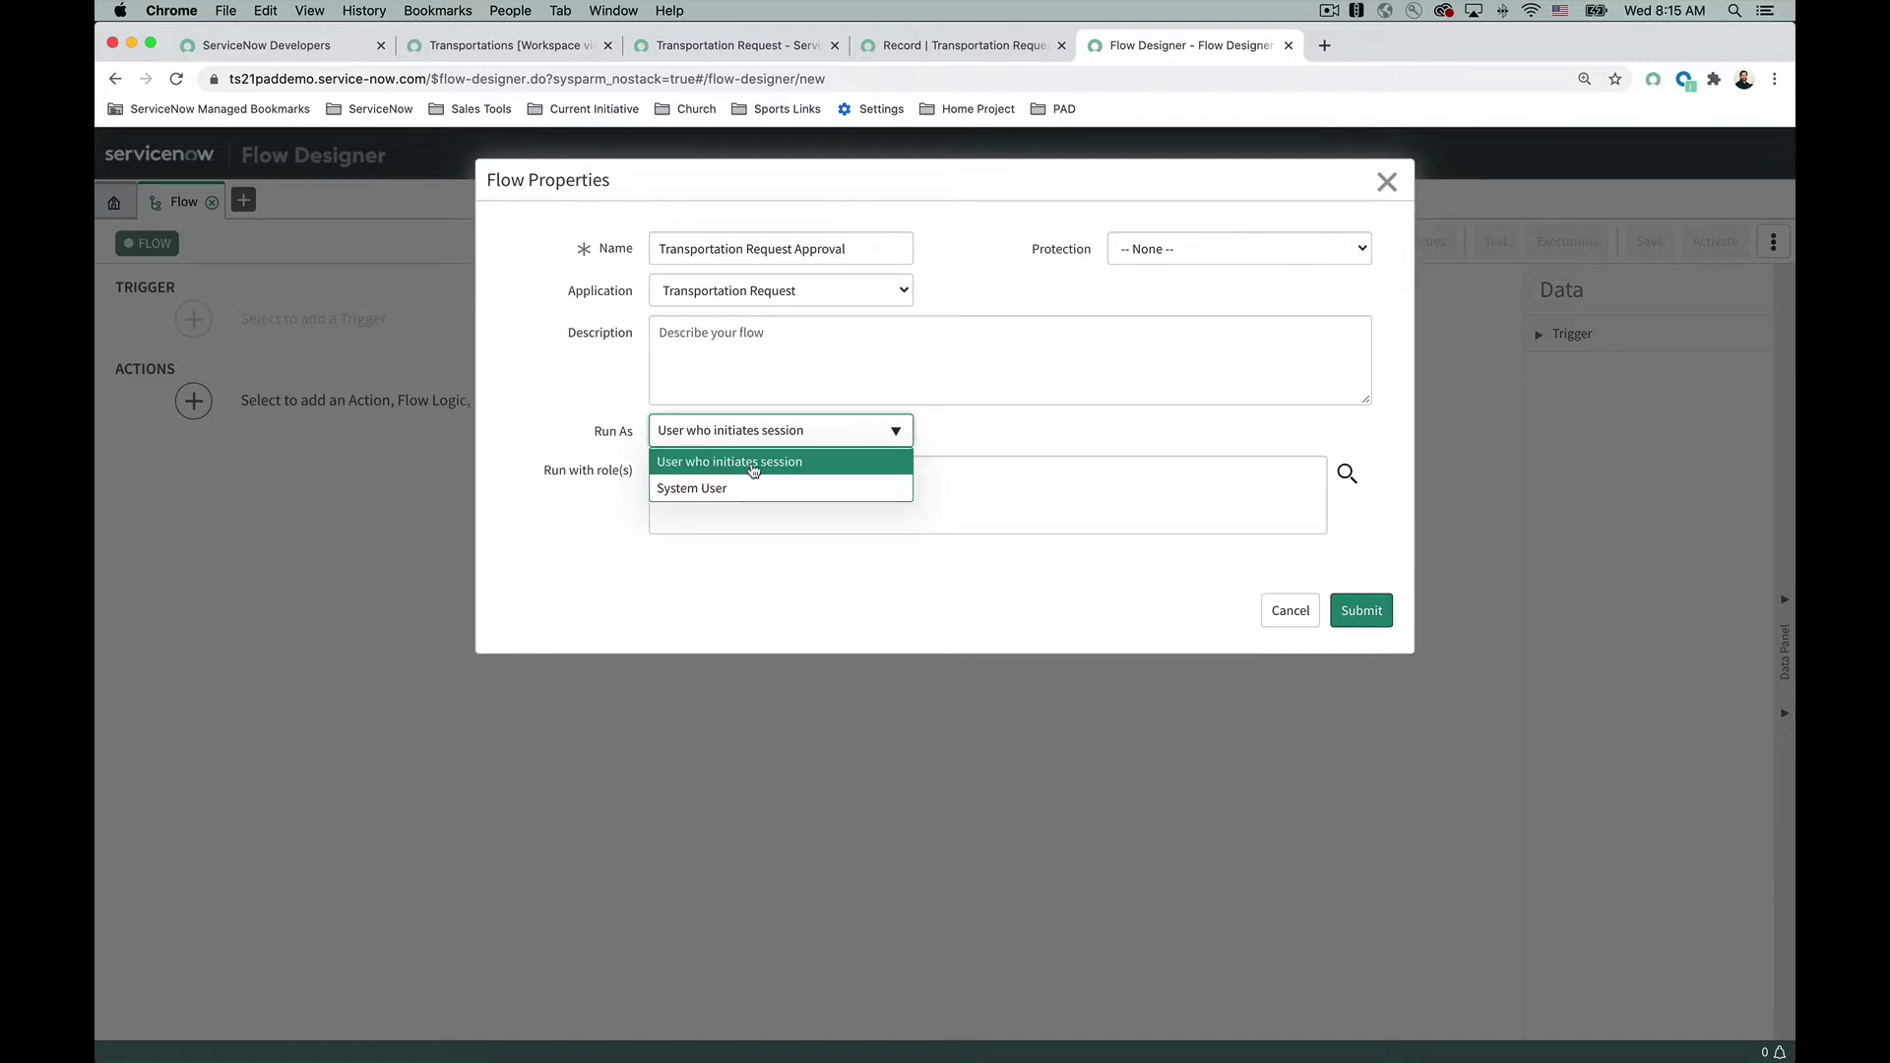
left_click(753, 464)
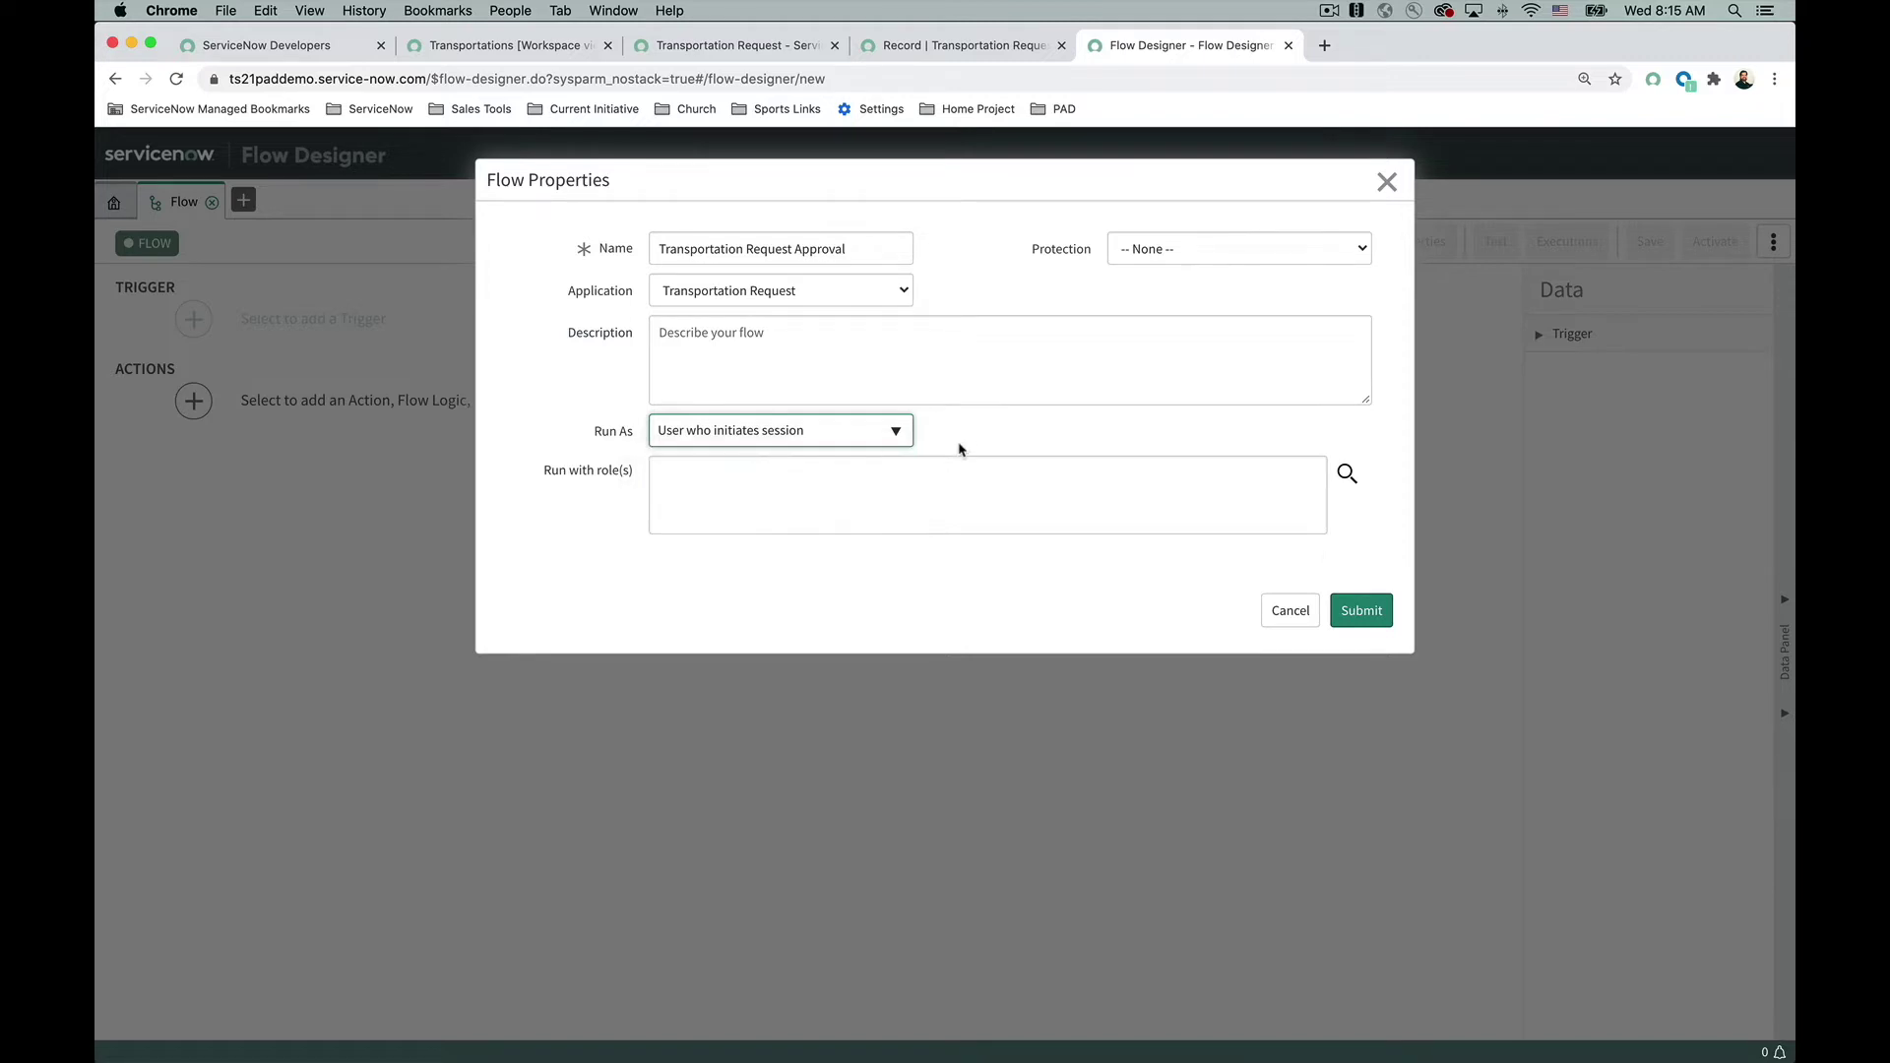
Step: Enter a ride approval description and submit the flow properties
left_click(976, 384)
type("Appro")
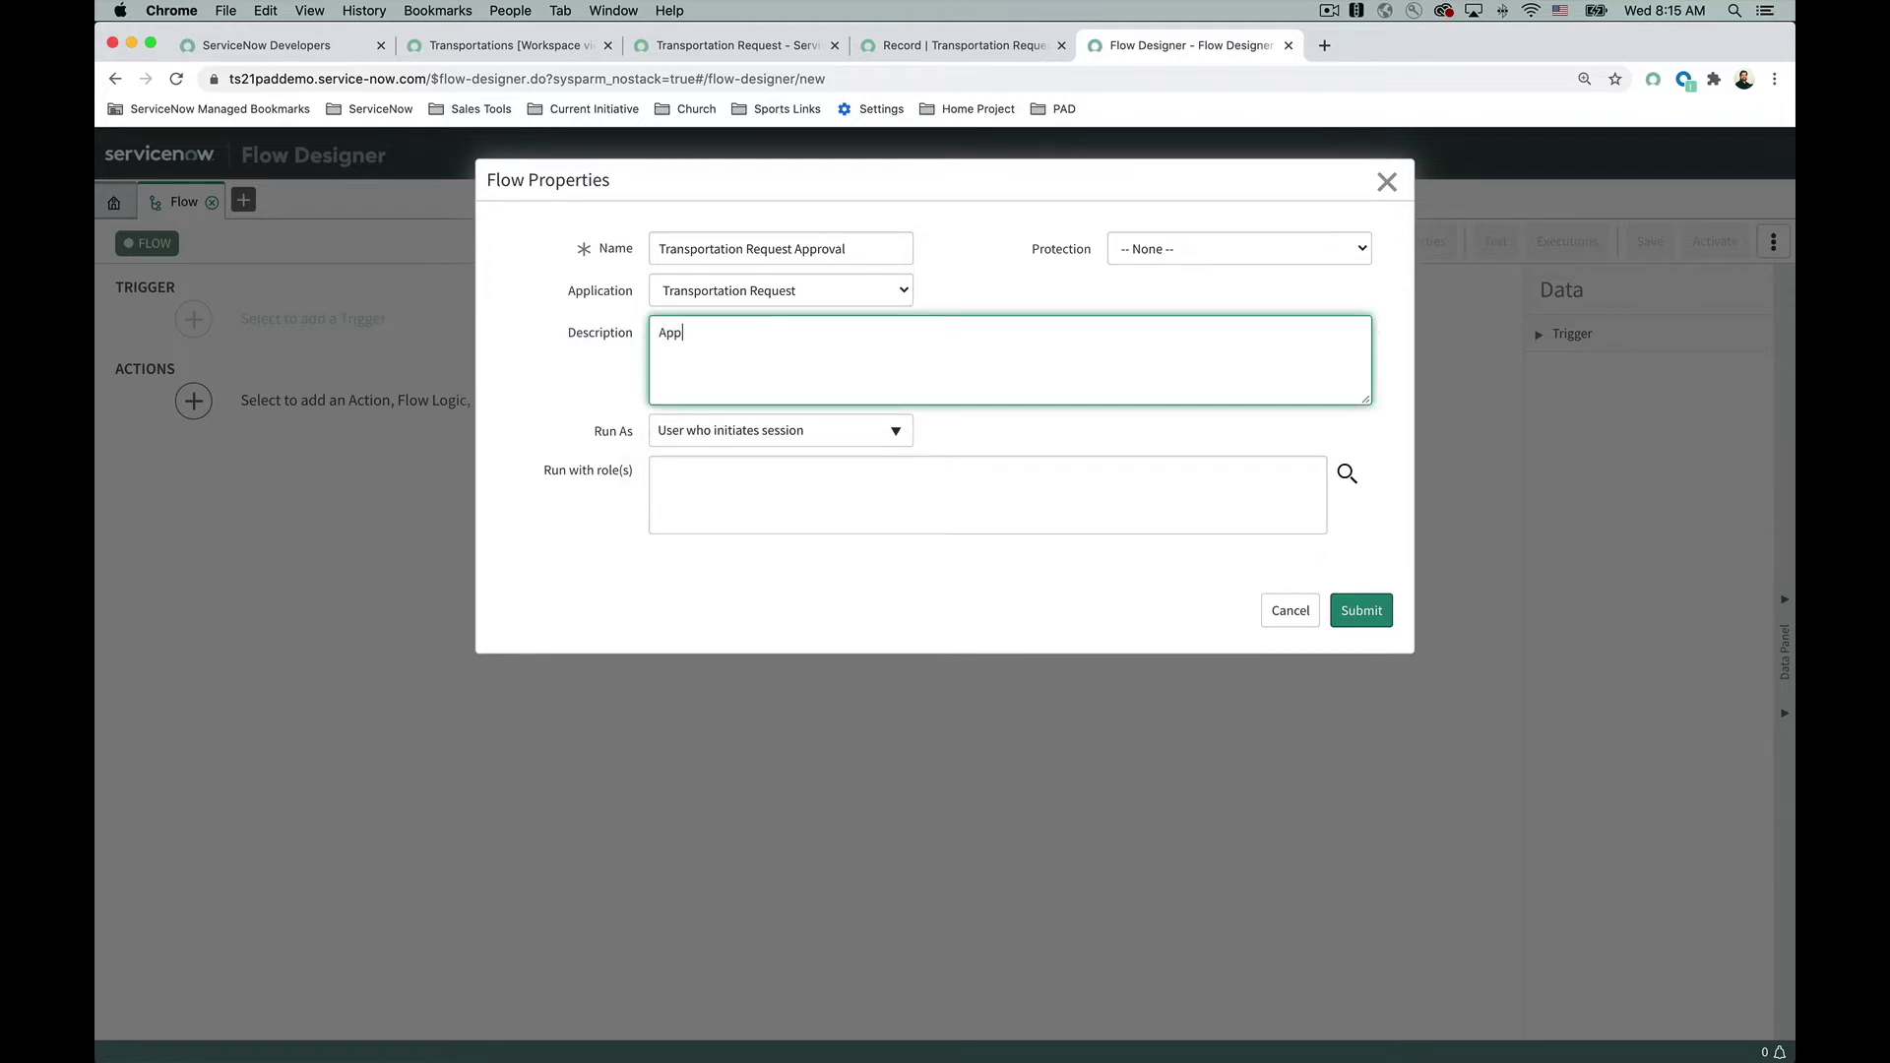
type("val f")
key("BackSpace")
type("Flow")
key("BackSpace")
key("BackSpace")
key("BackSpace")
type("low for a ride")
left_click(1362, 612)
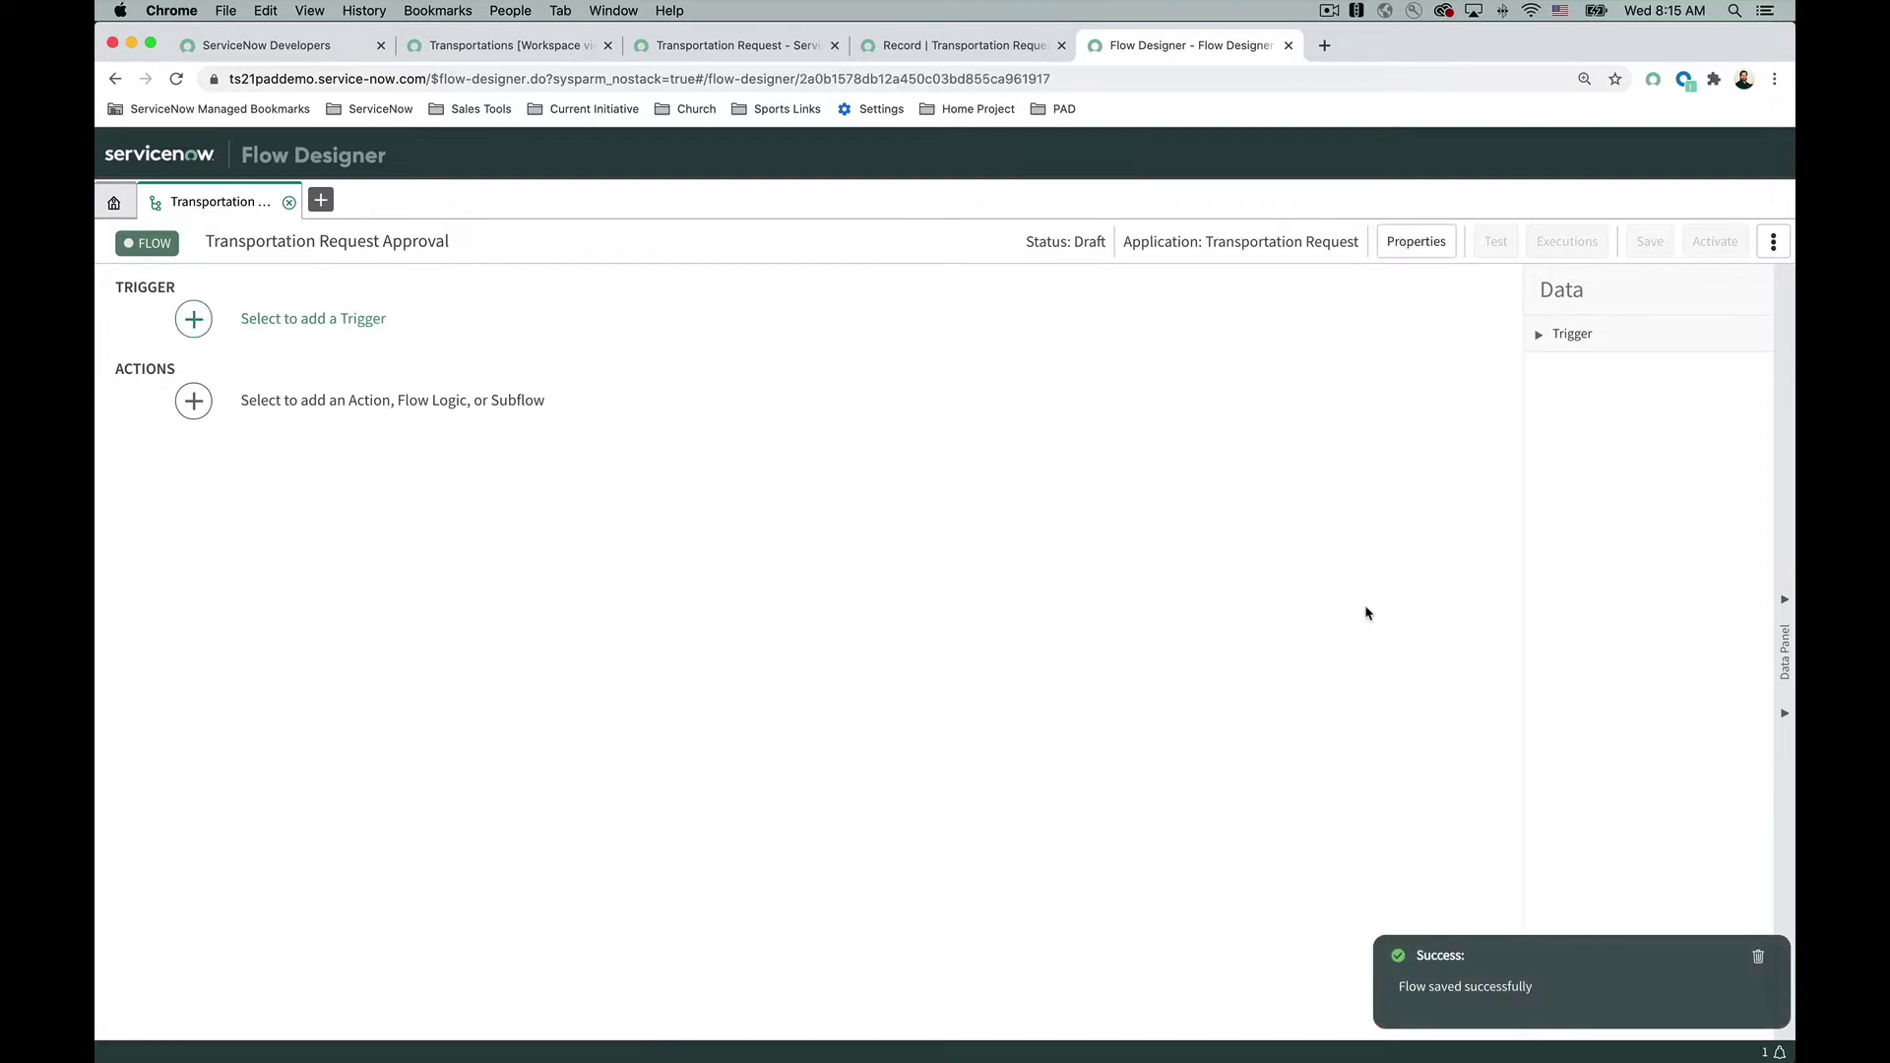
Step: Add a Created or Updated record trigger on the Transportation table
left_click(367, 325)
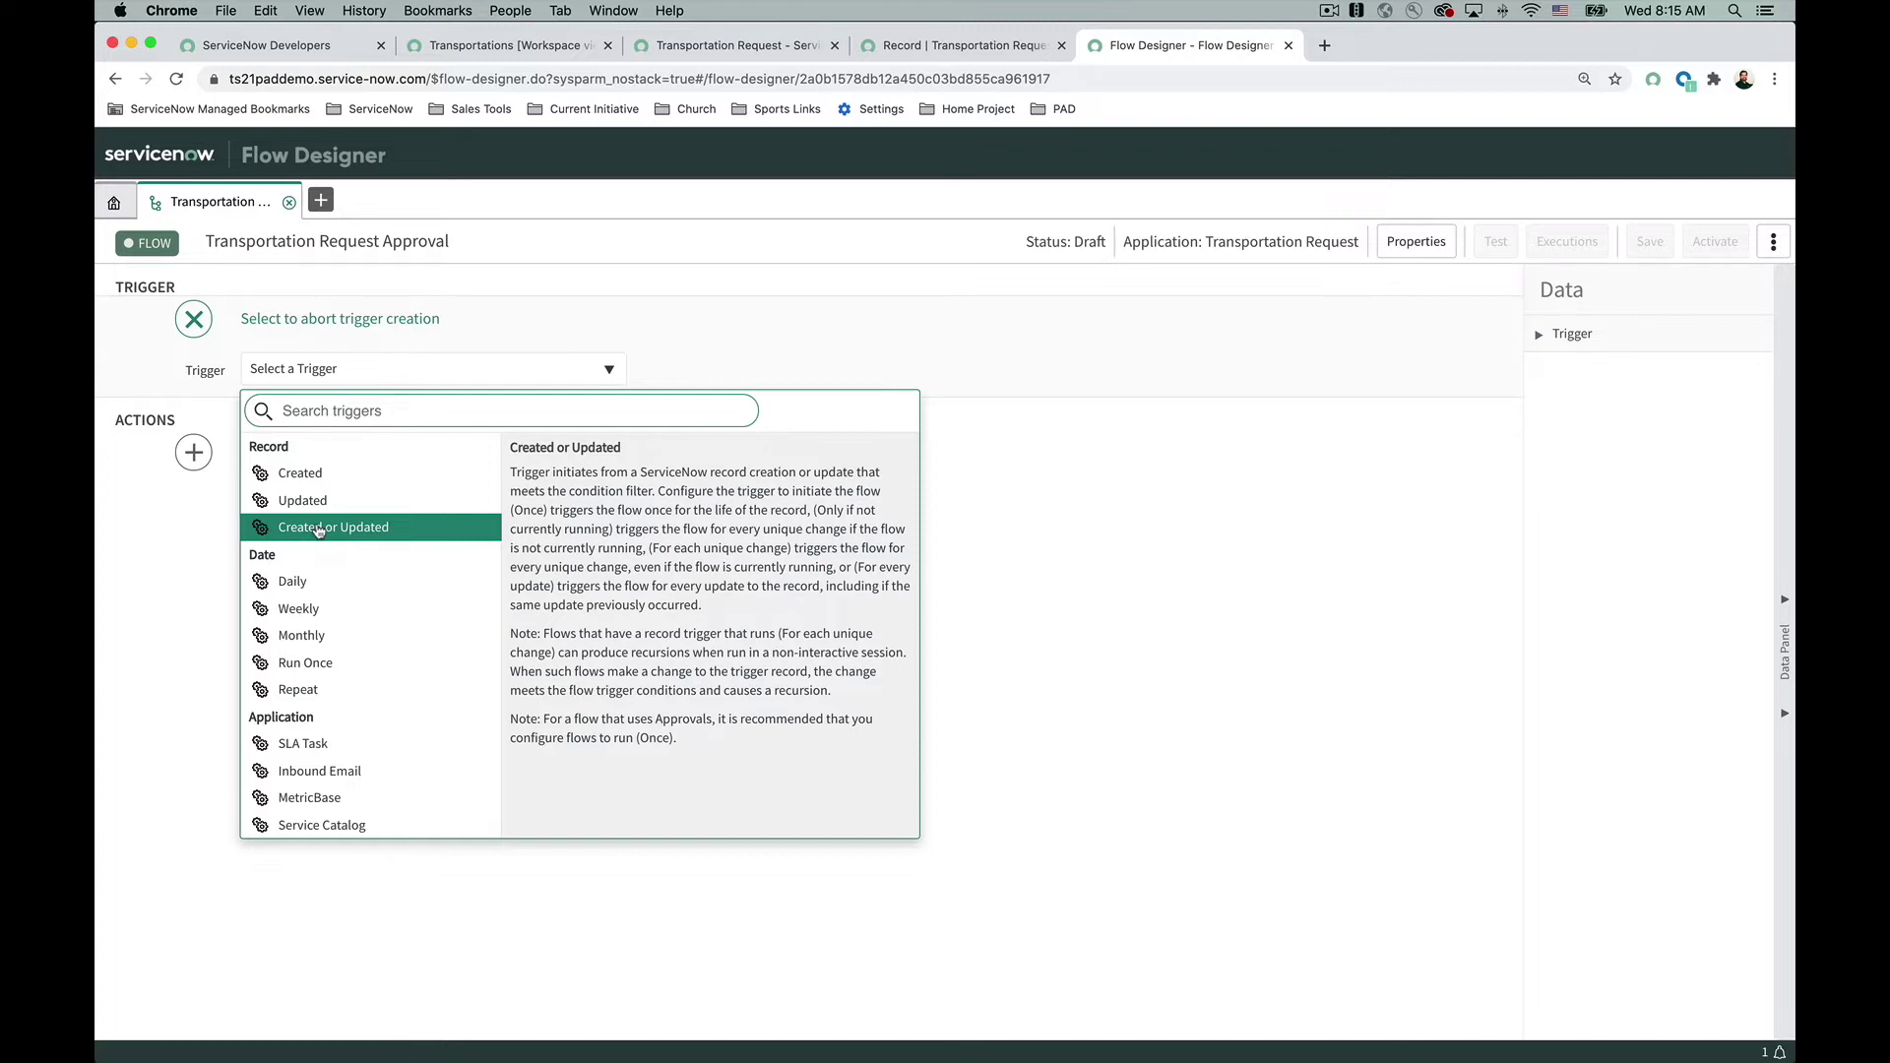
left_click(400, 529)
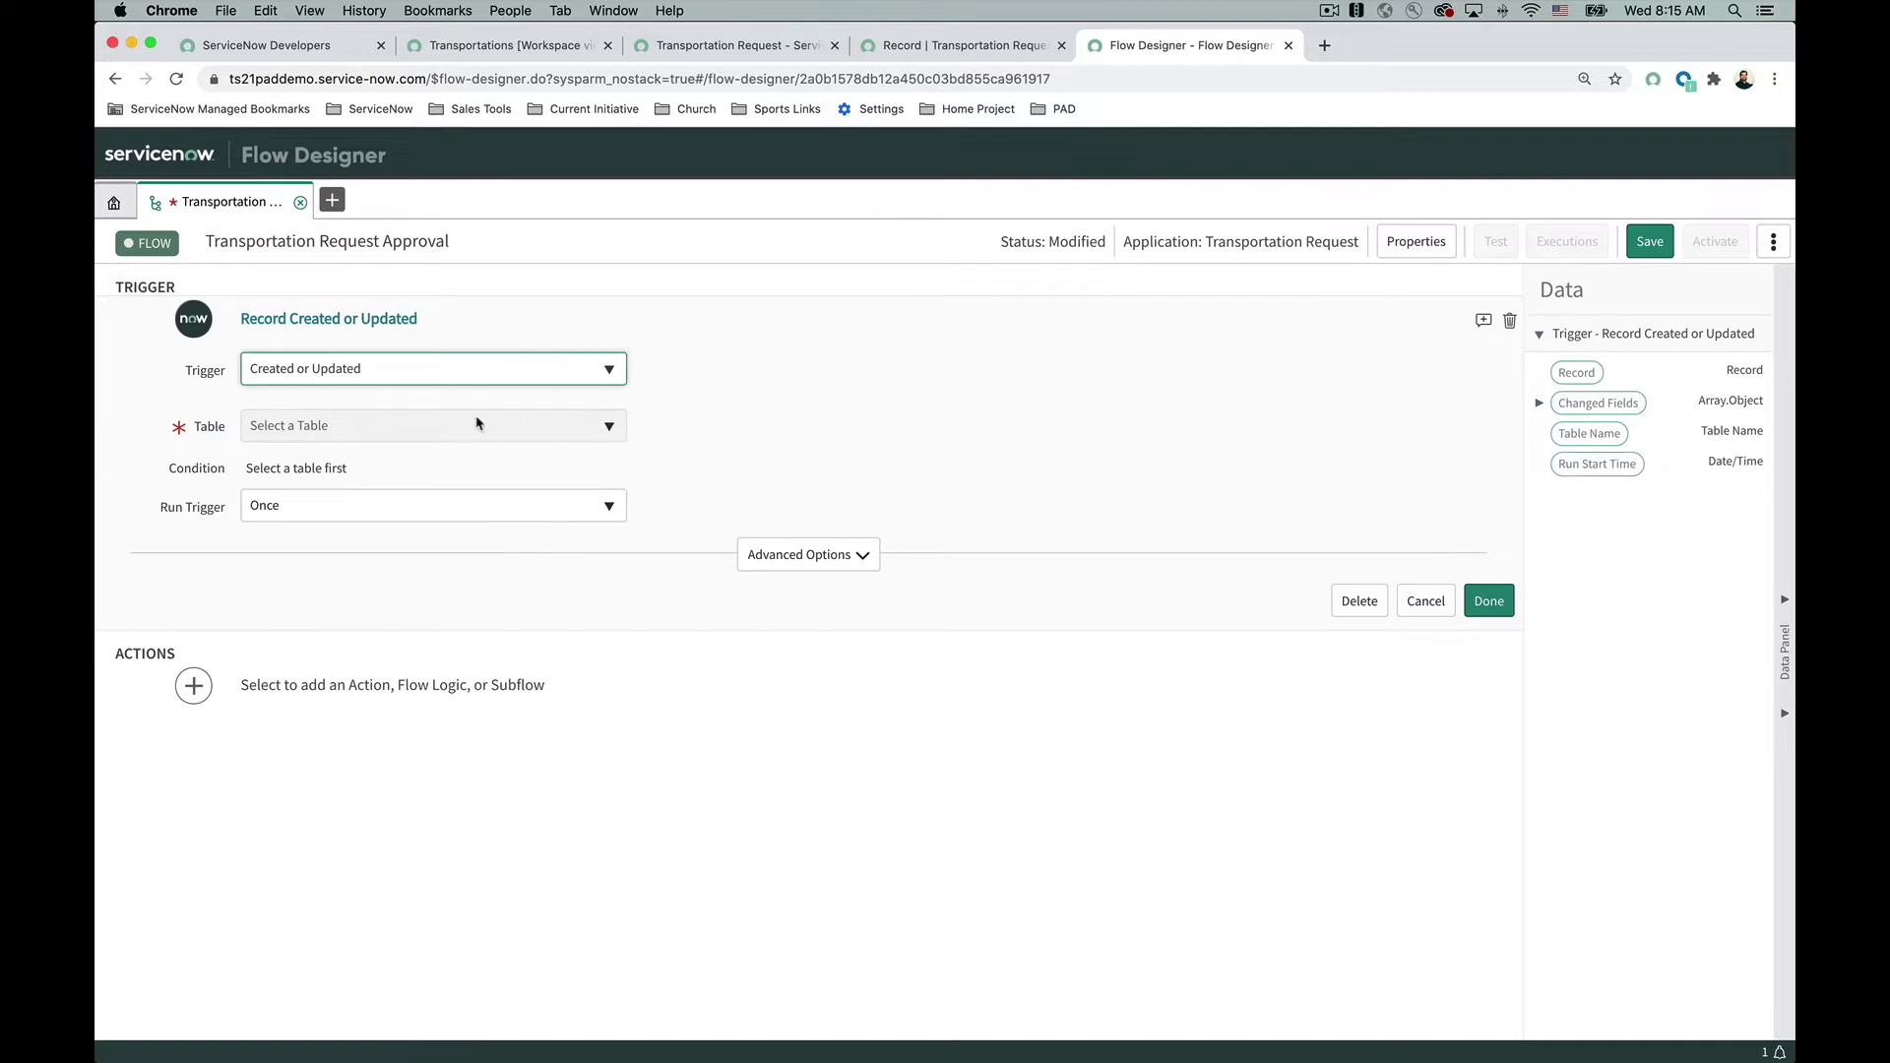
left_click(551, 426)
type("r")
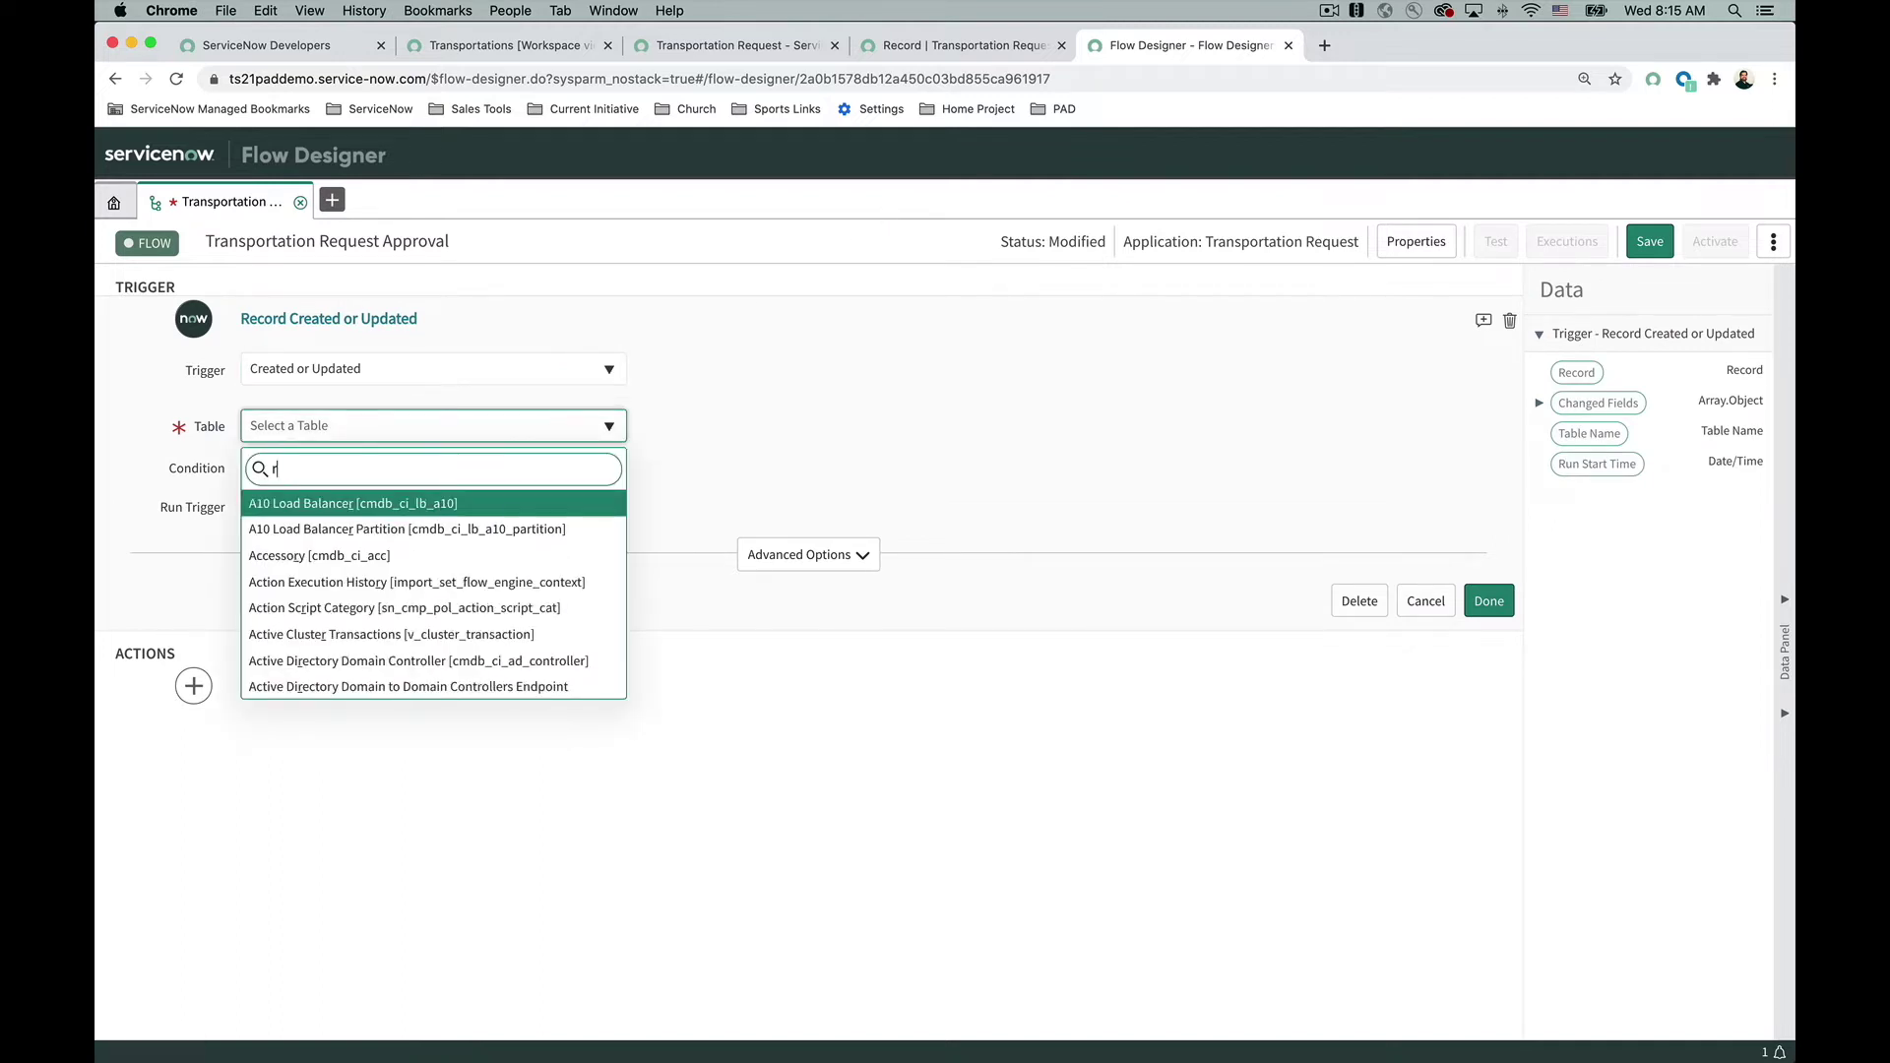
type("anspo")
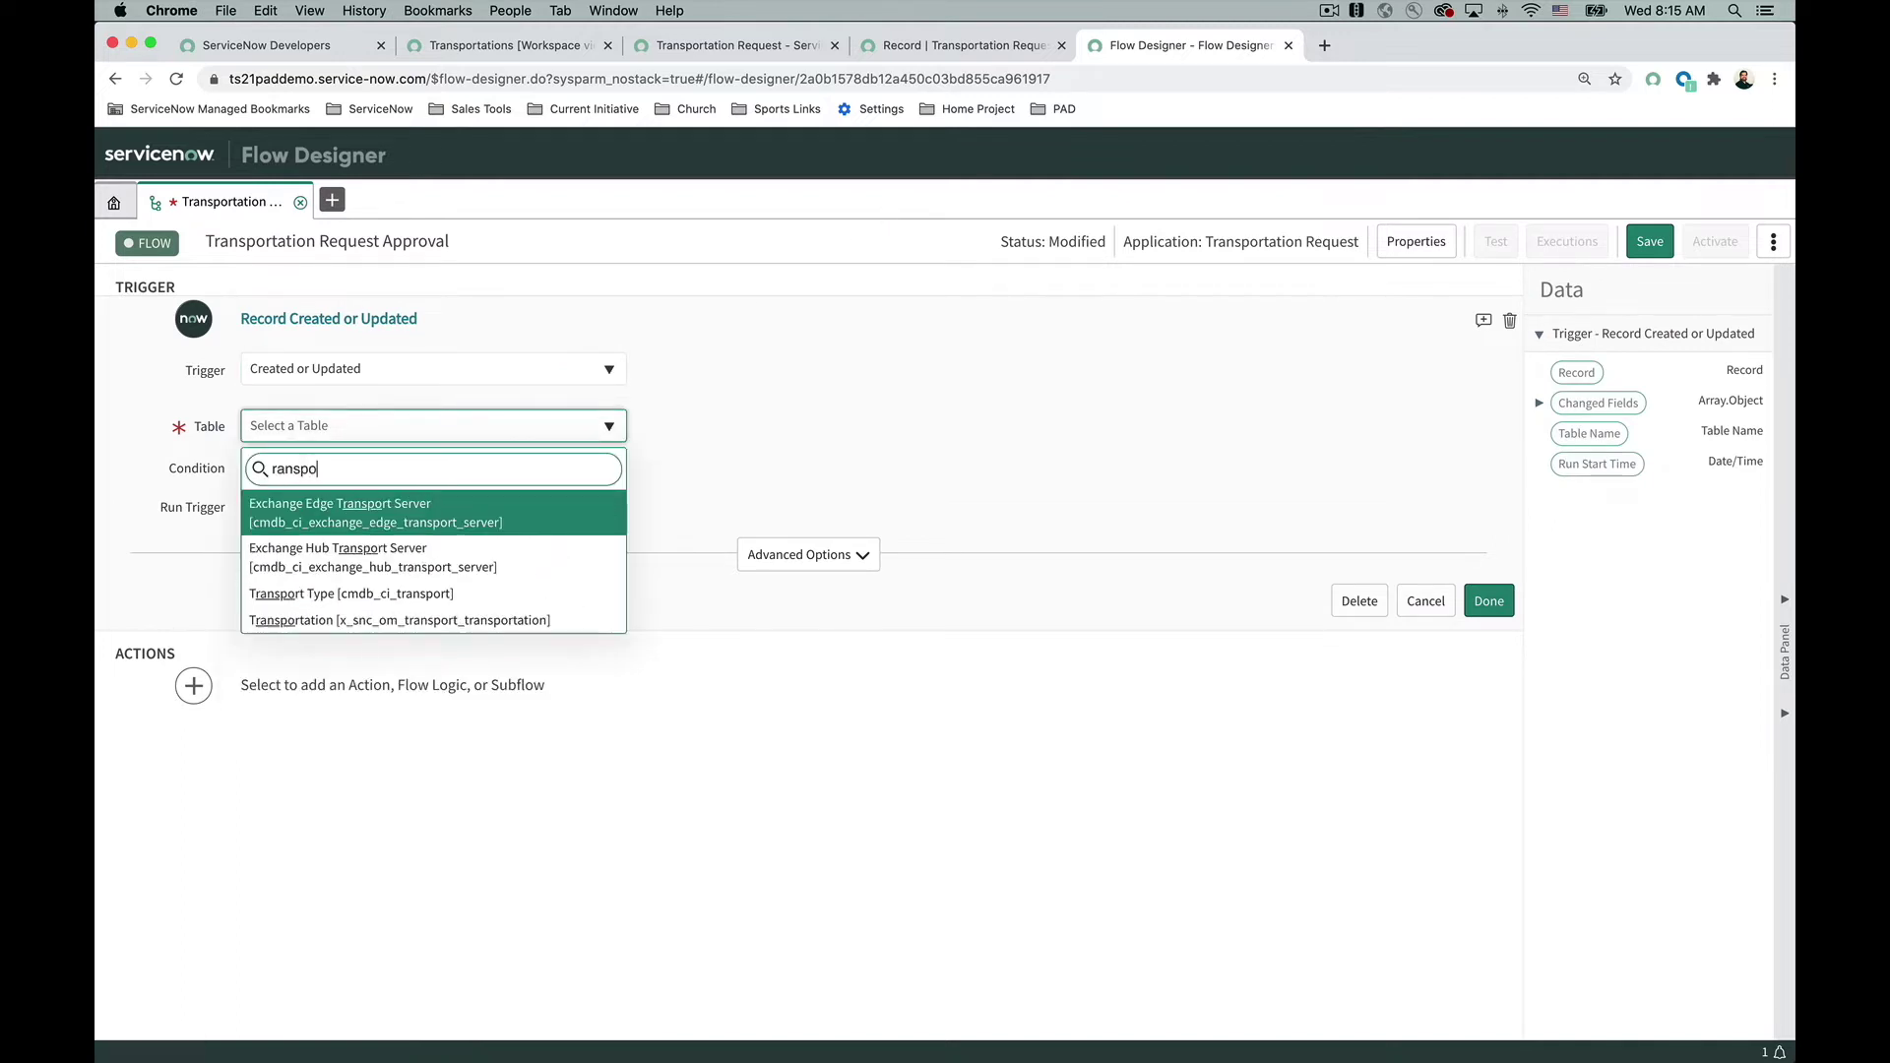
type("rtatio")
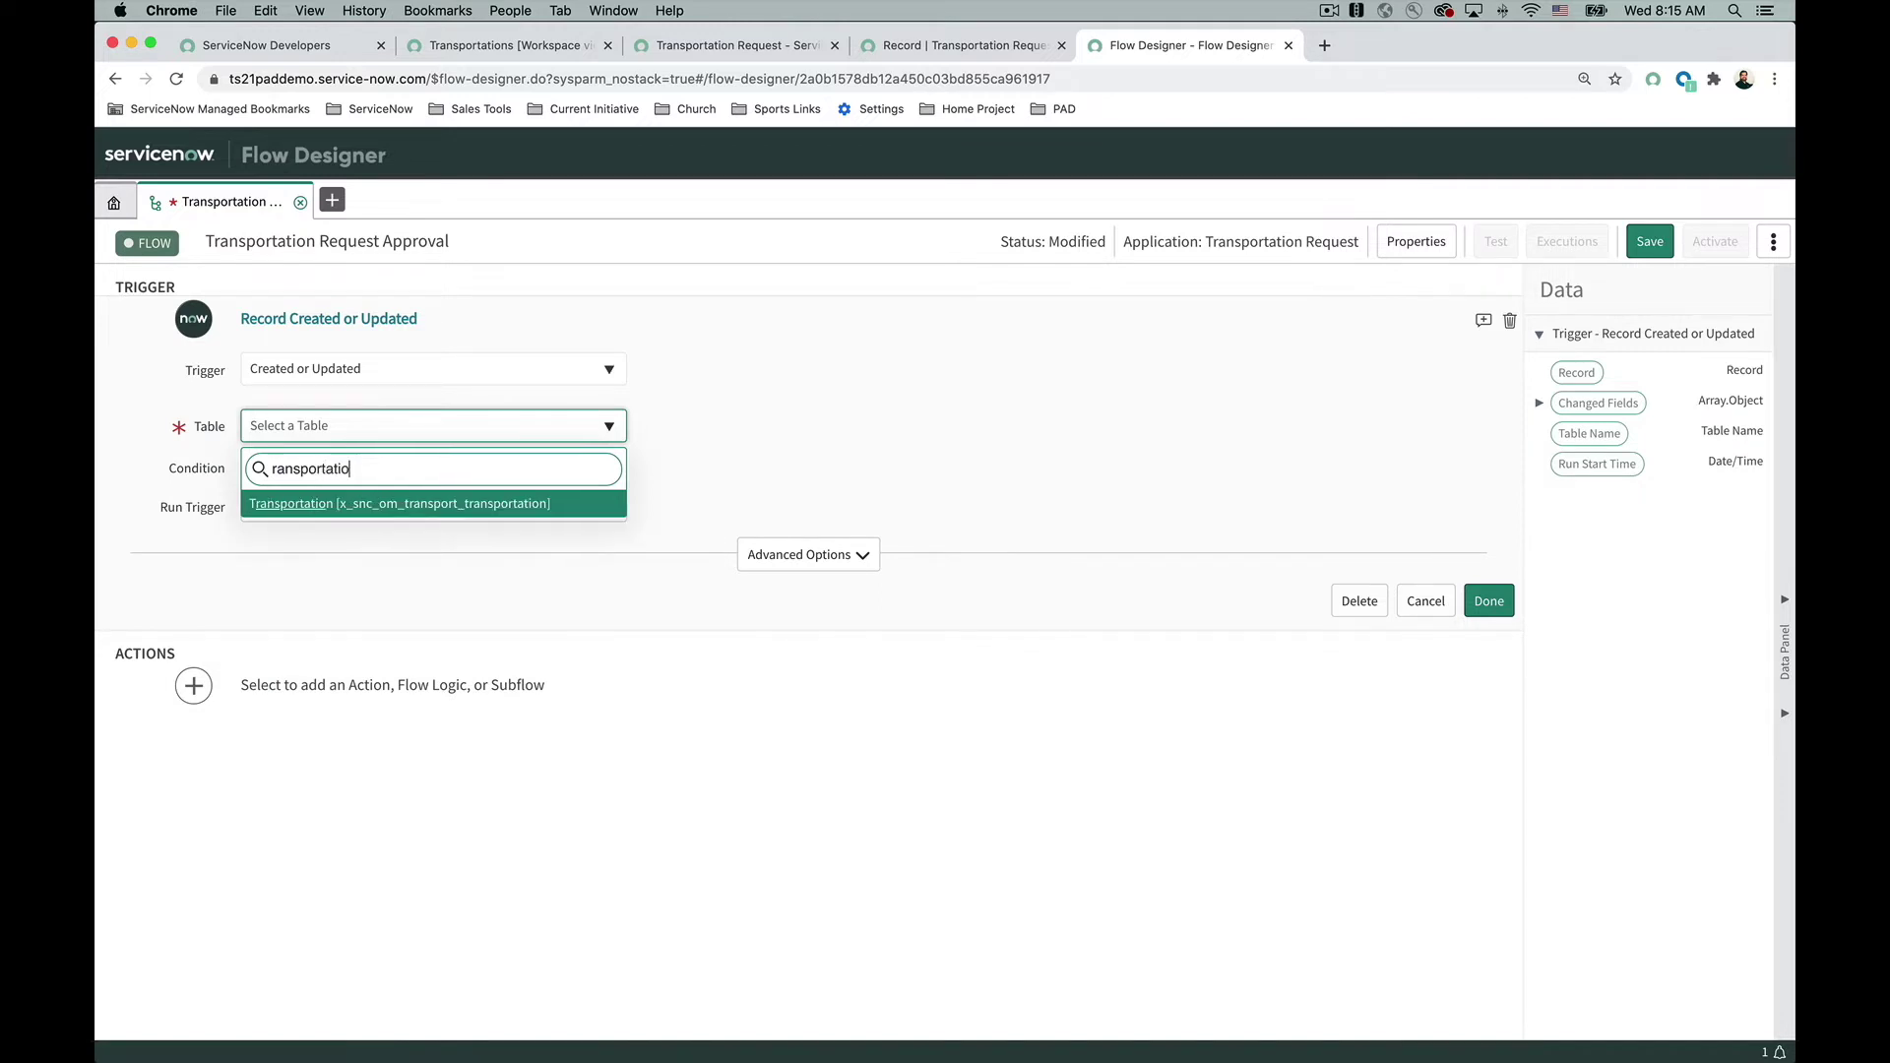
left_click(417, 504)
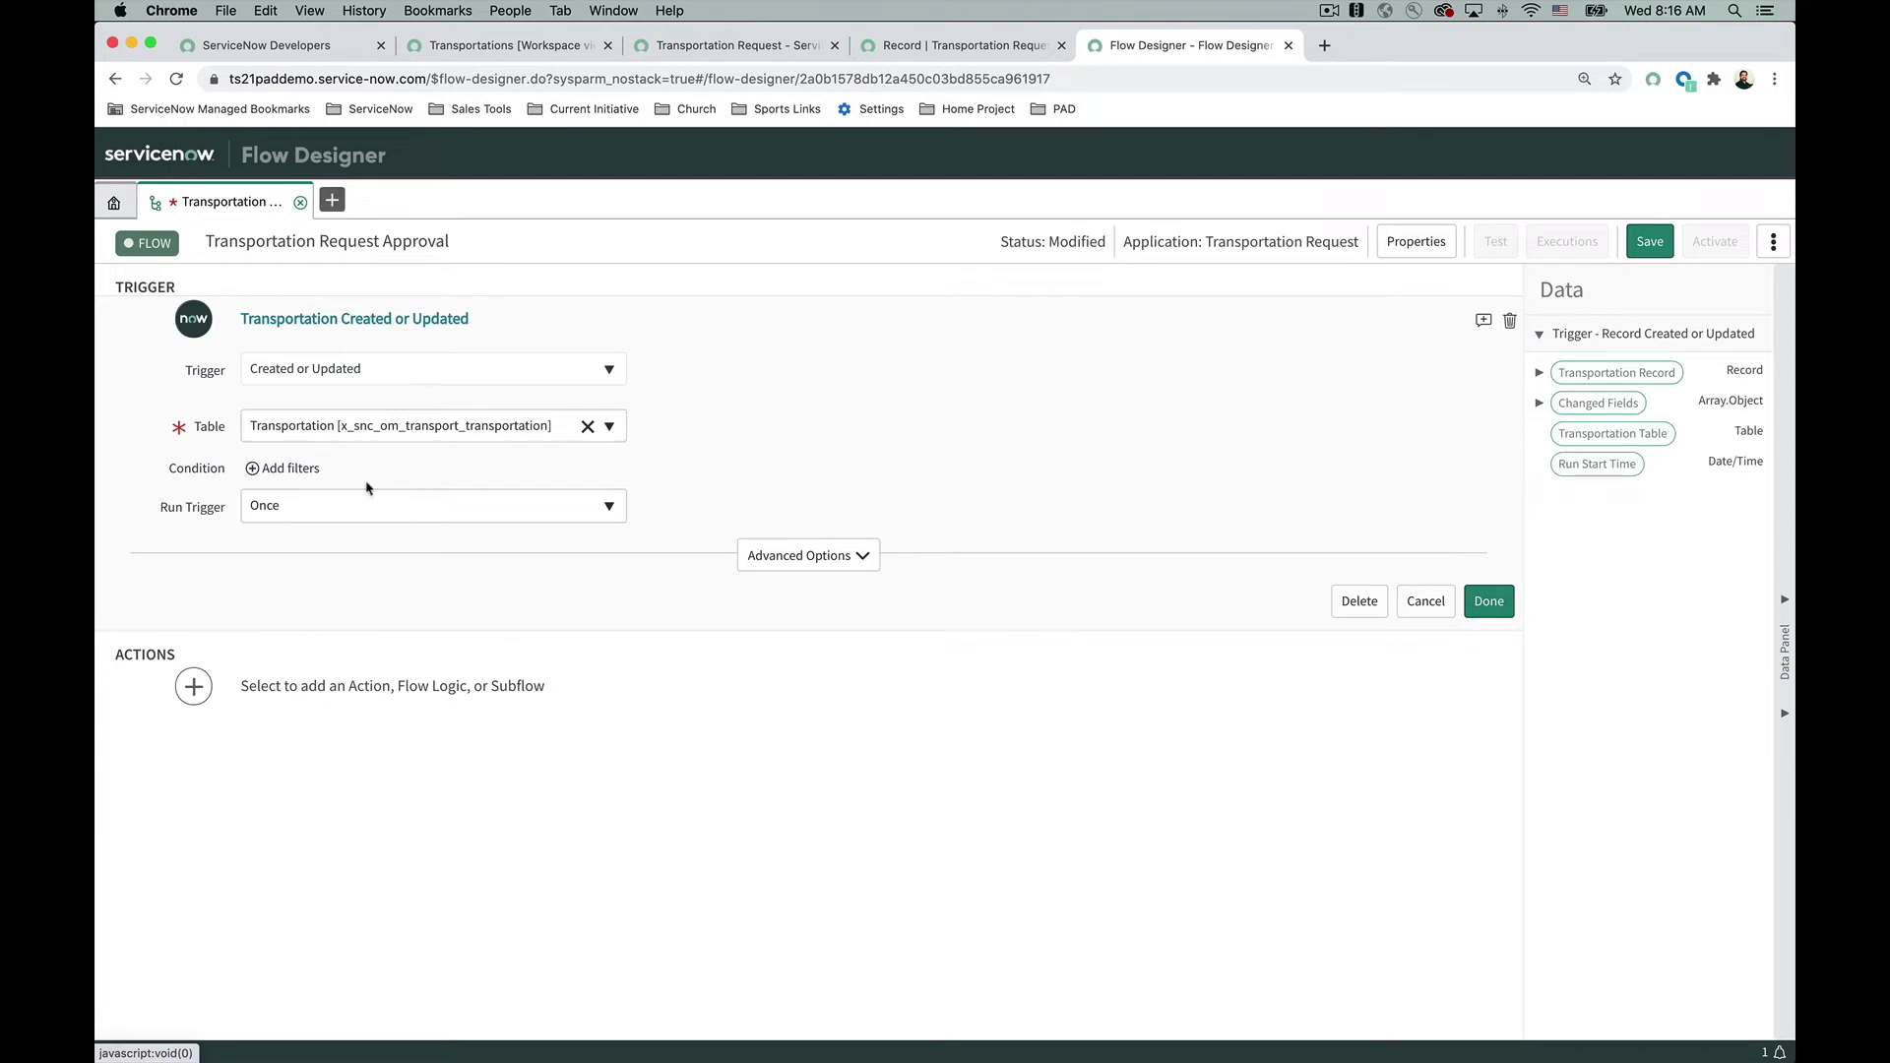
Step: Add the trigger condition Vehicle Type is Limo
left_click(284, 469)
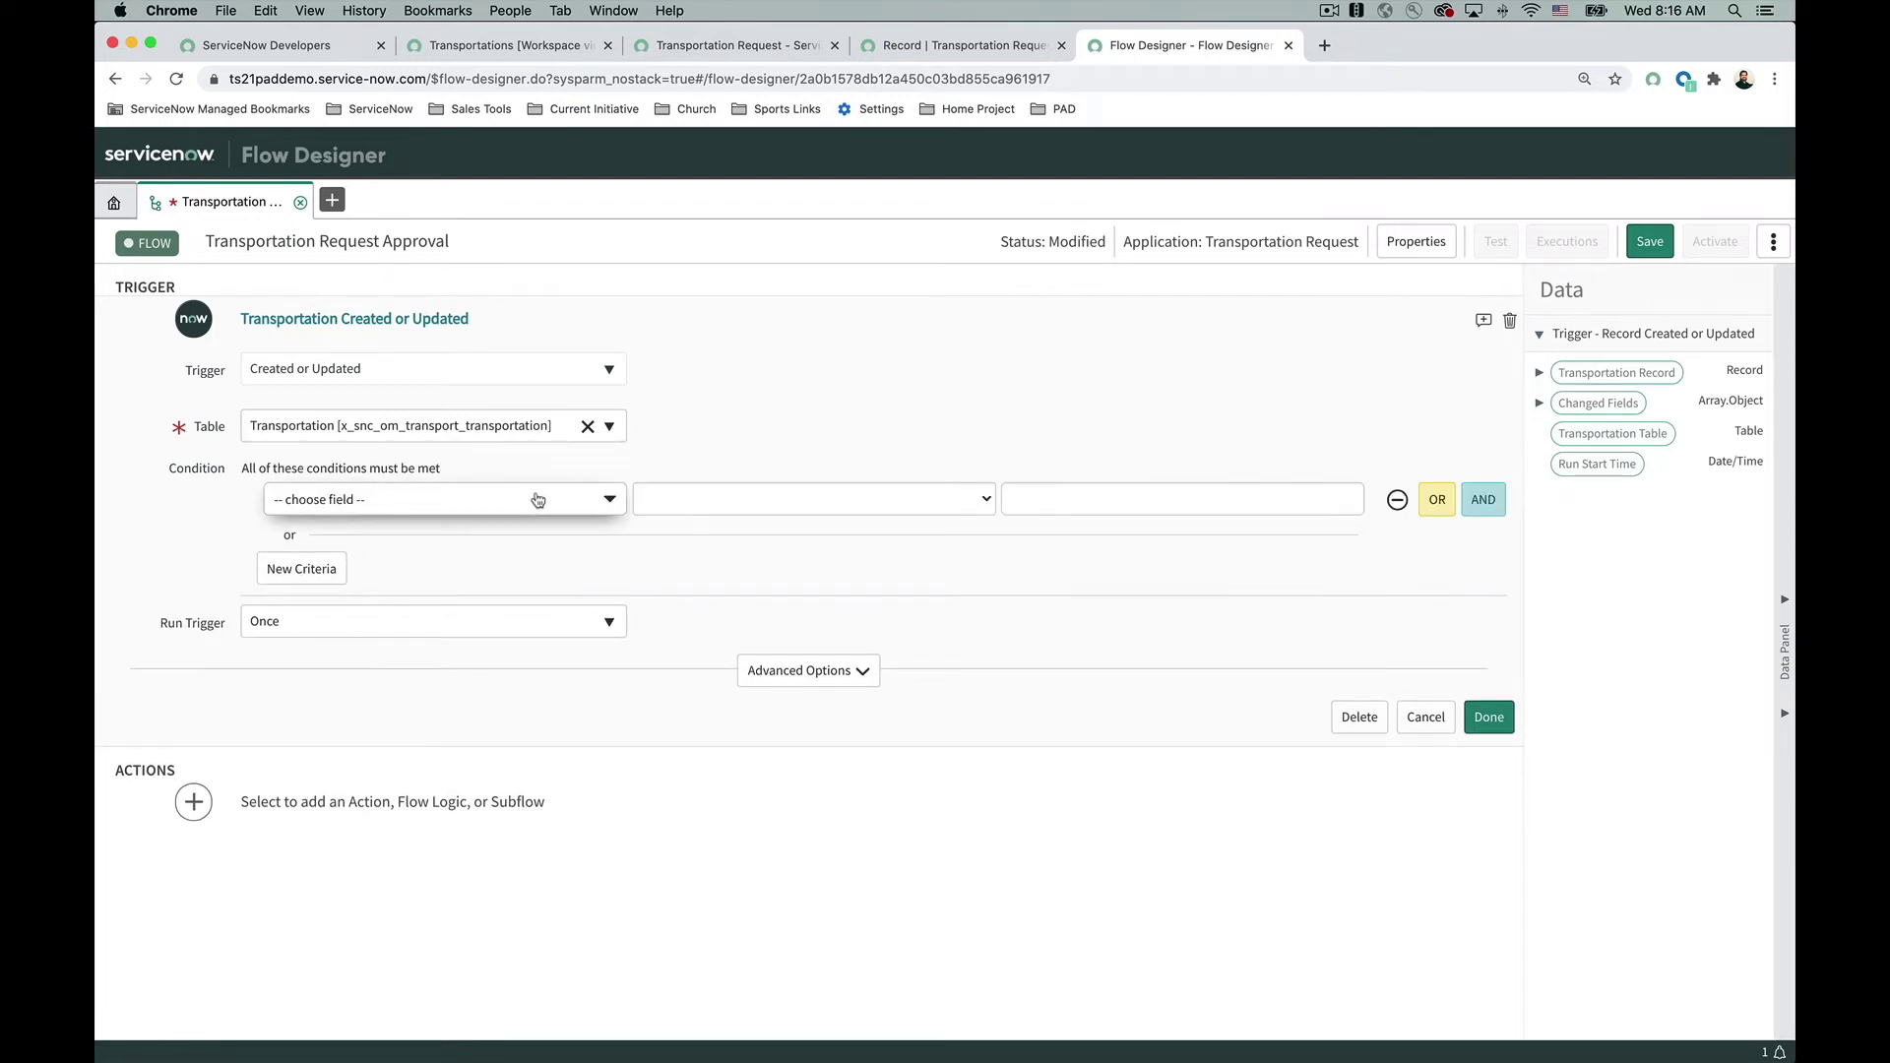
left_click(538, 499)
type("veh")
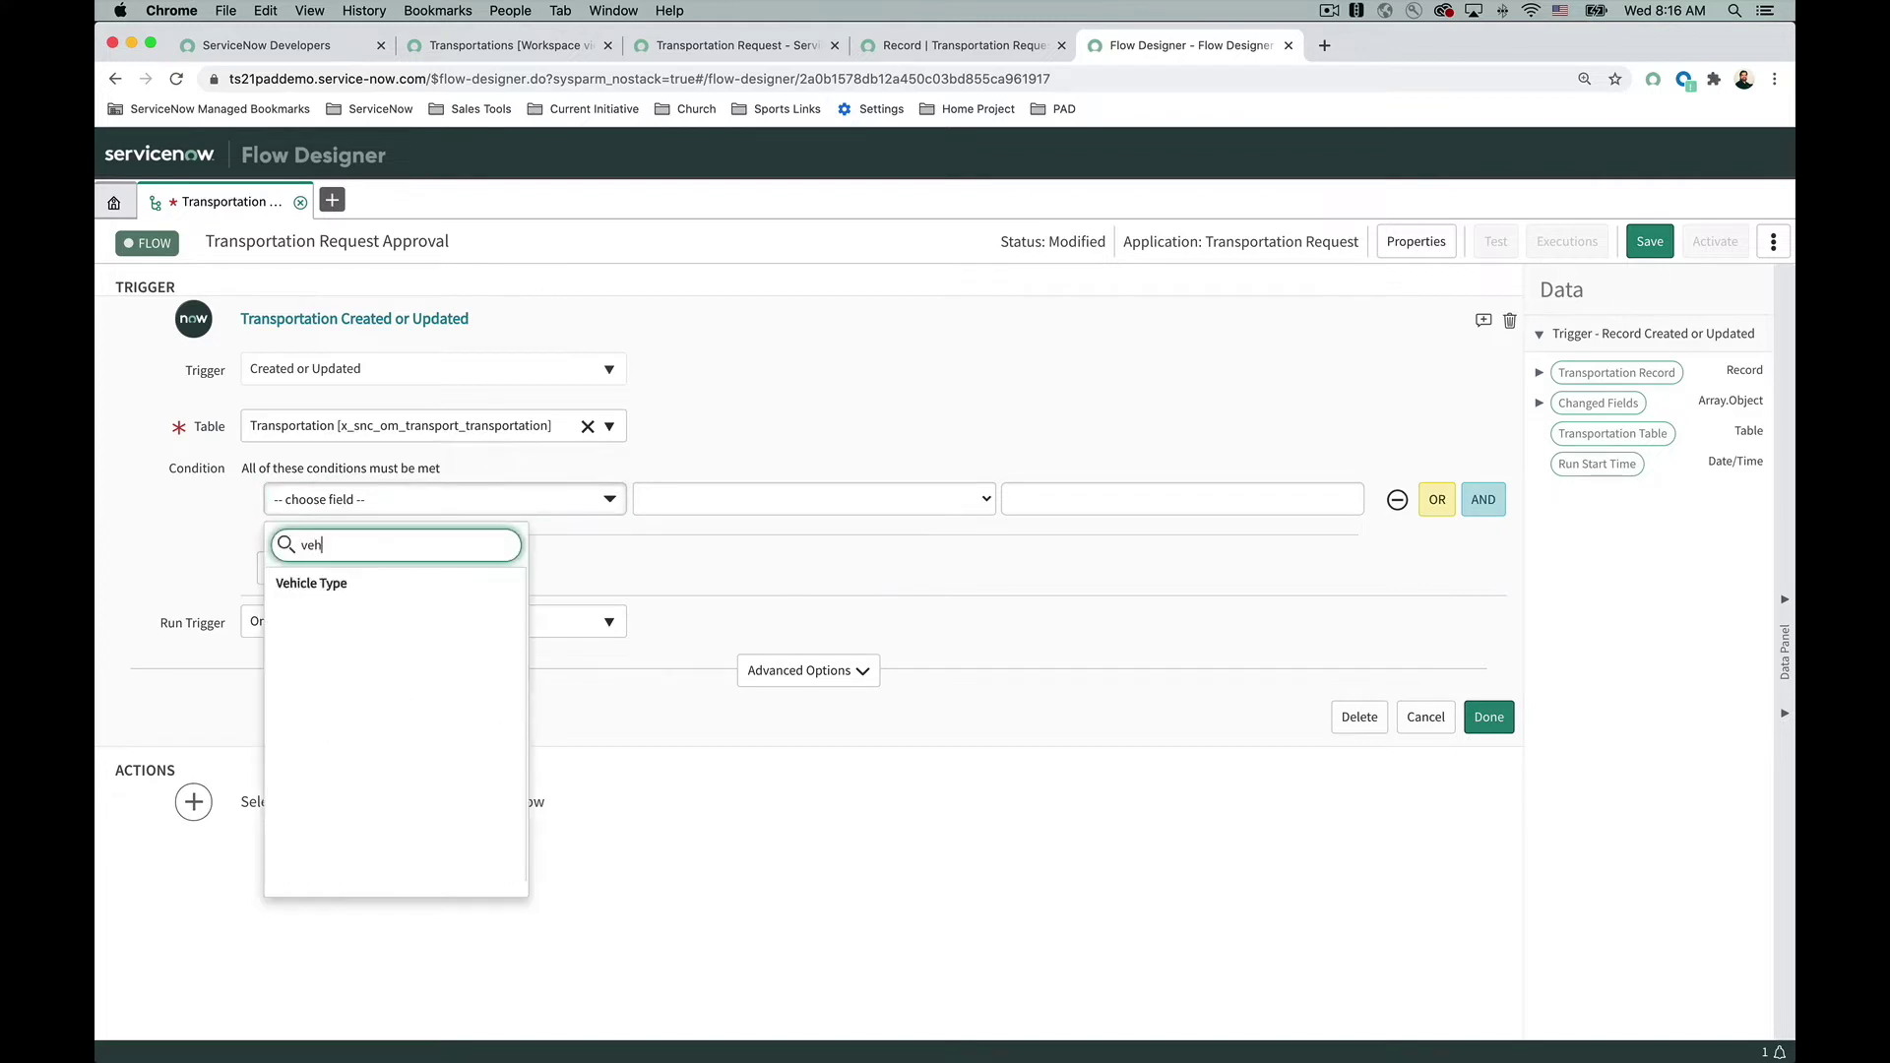
left_click(325, 583)
left_click(829, 503)
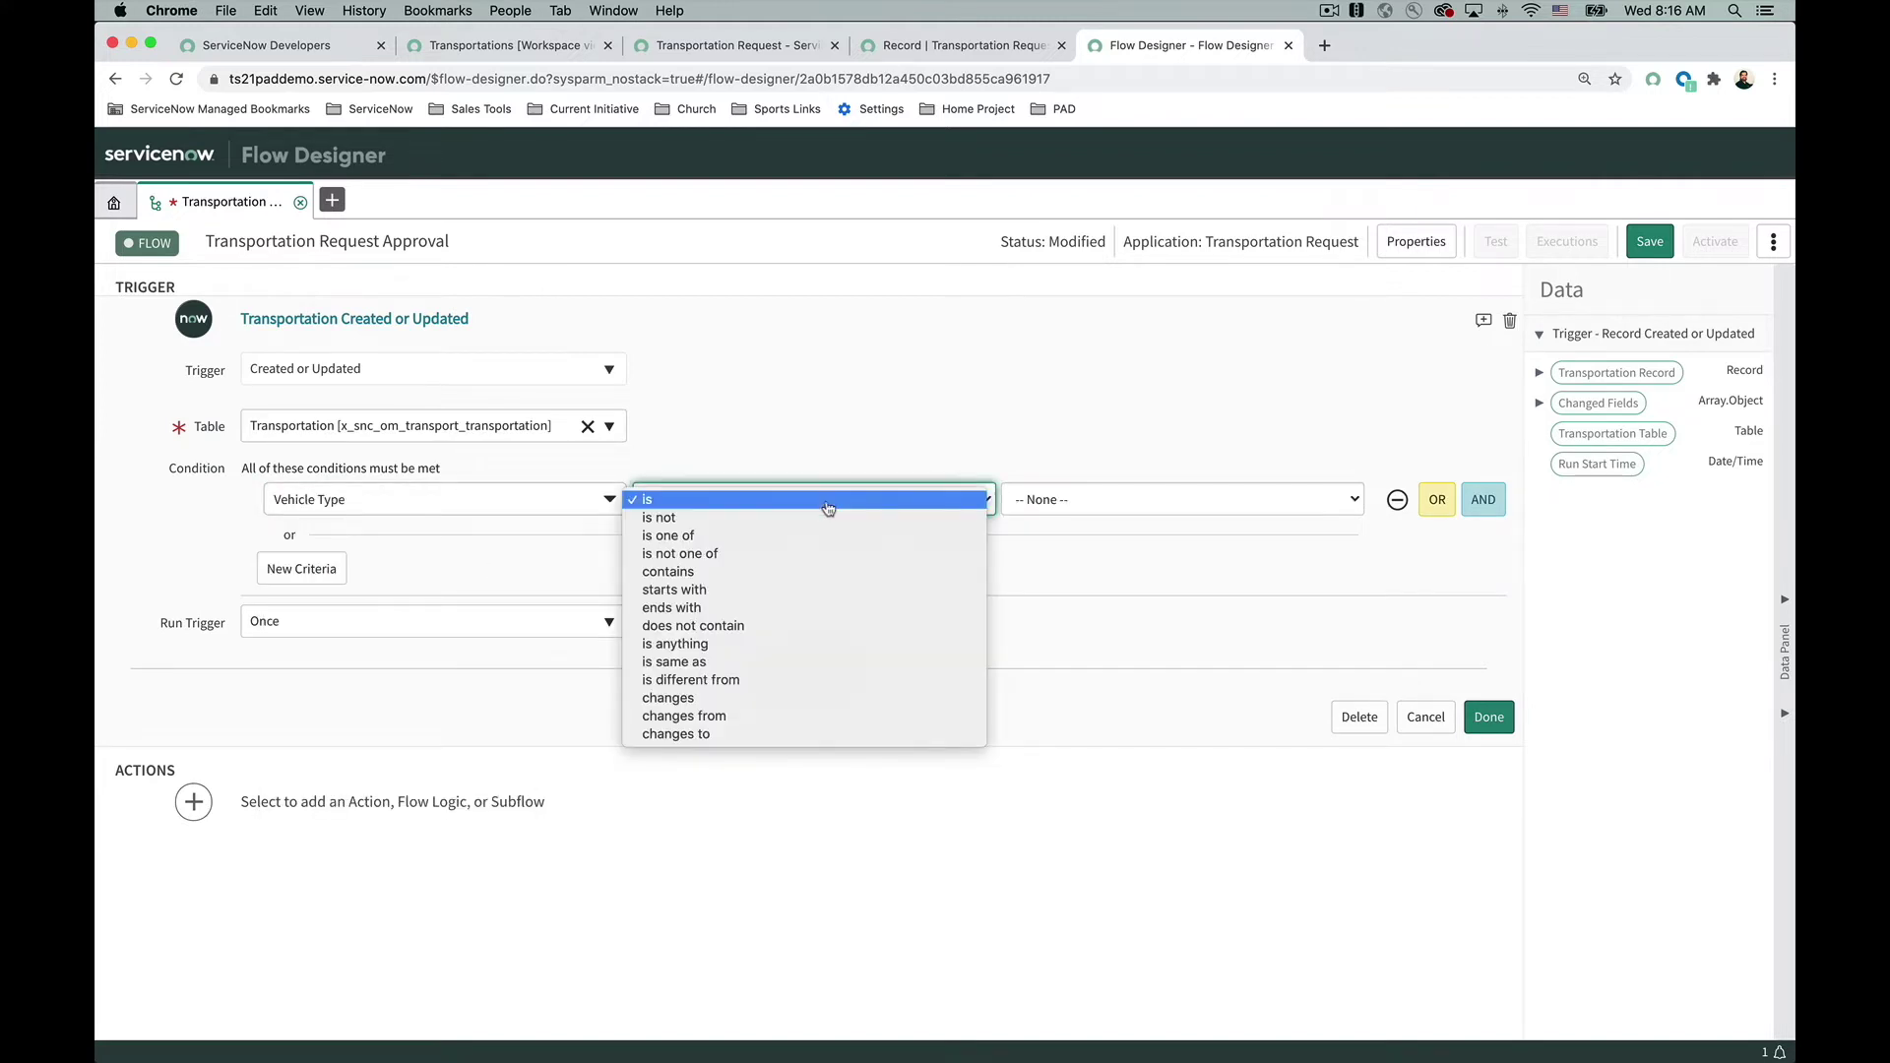
left_click(1090, 502)
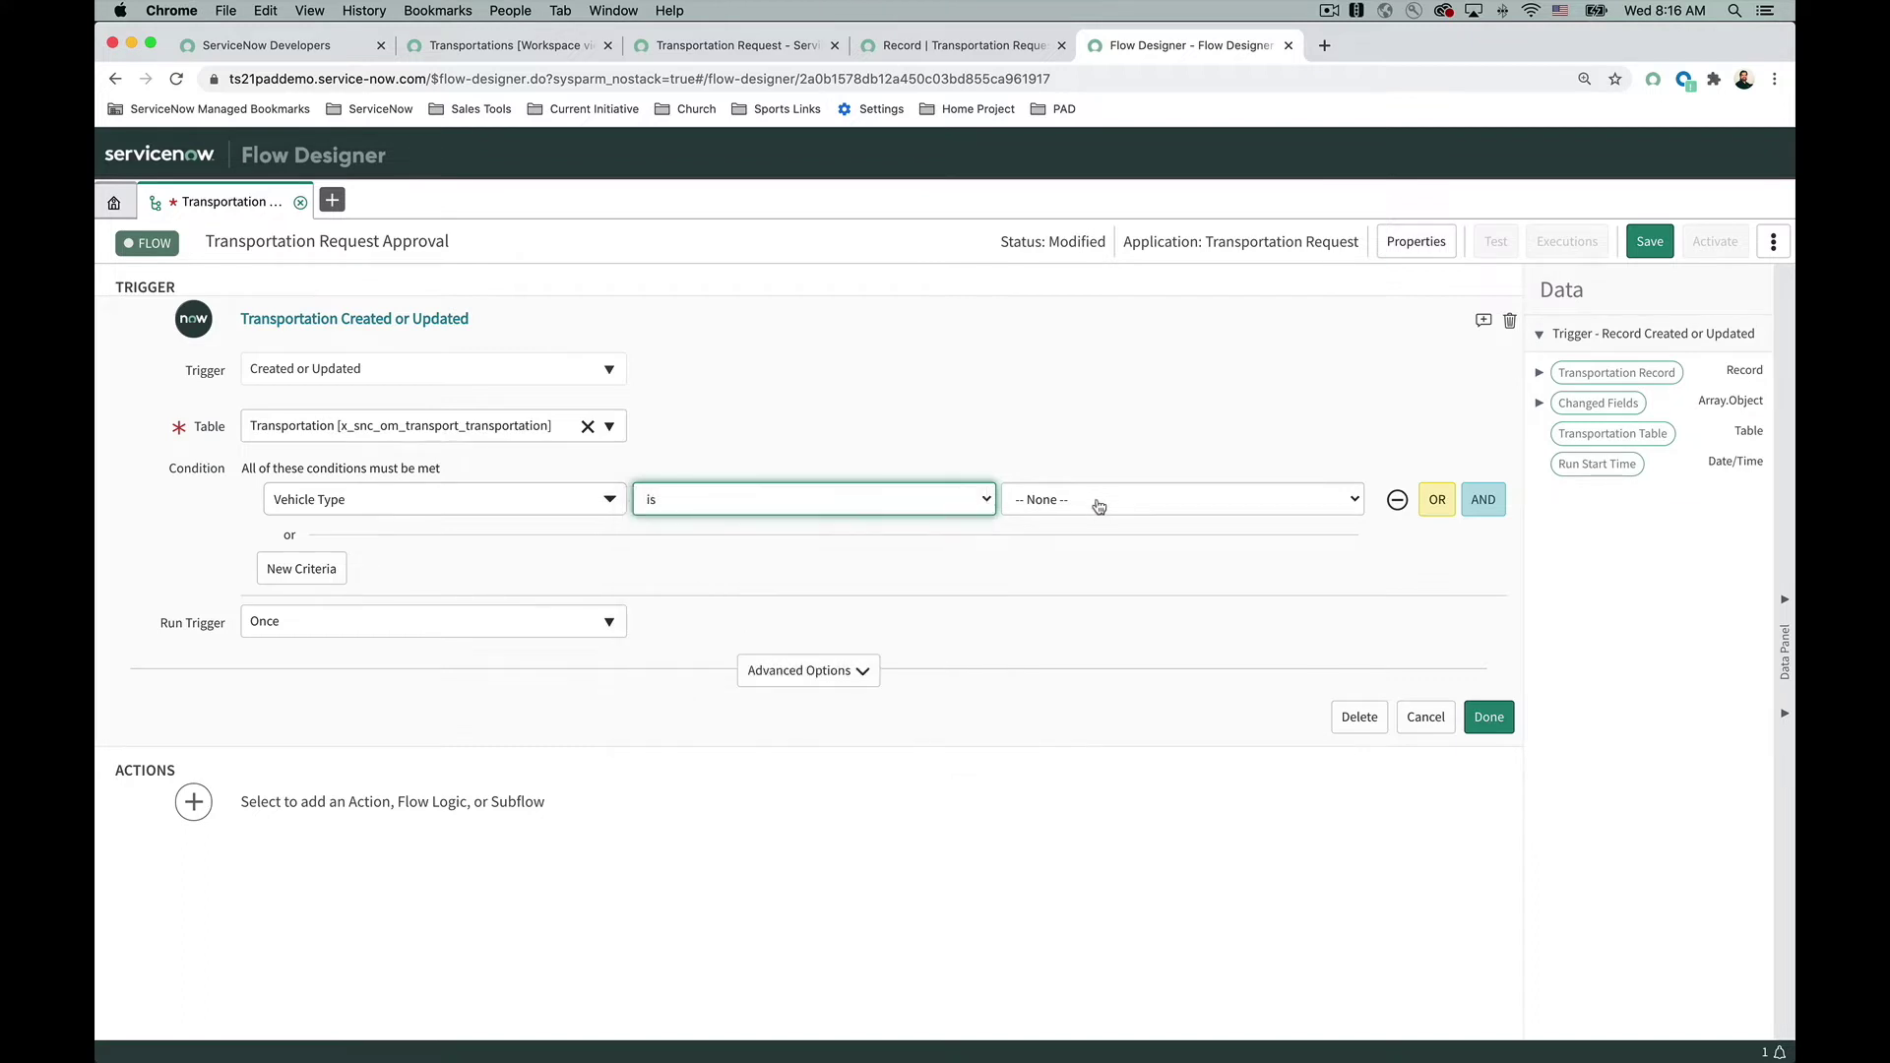
left_click(1091, 501)
left_click(1074, 538)
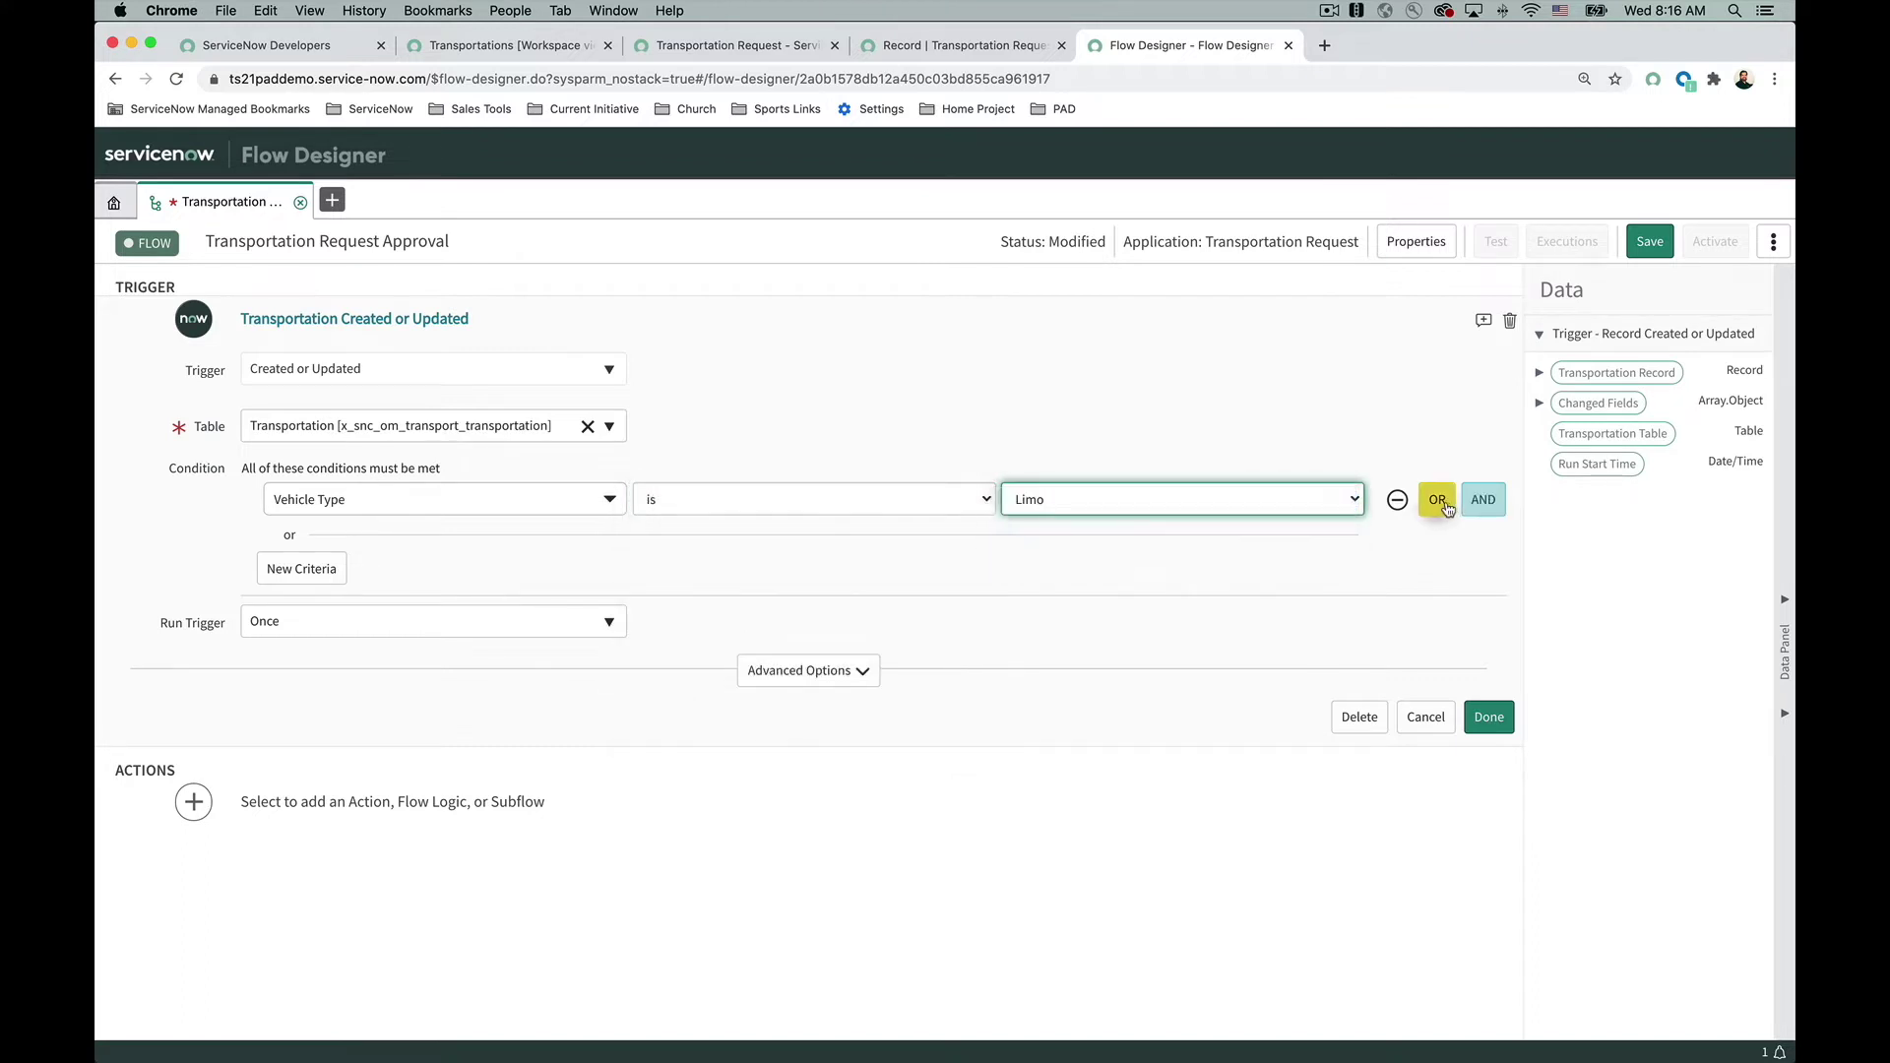
Step: Add an OR condition Vehicle Type changes to Limo and confirm the trigger
left_click(1438, 500)
left_click(726, 553)
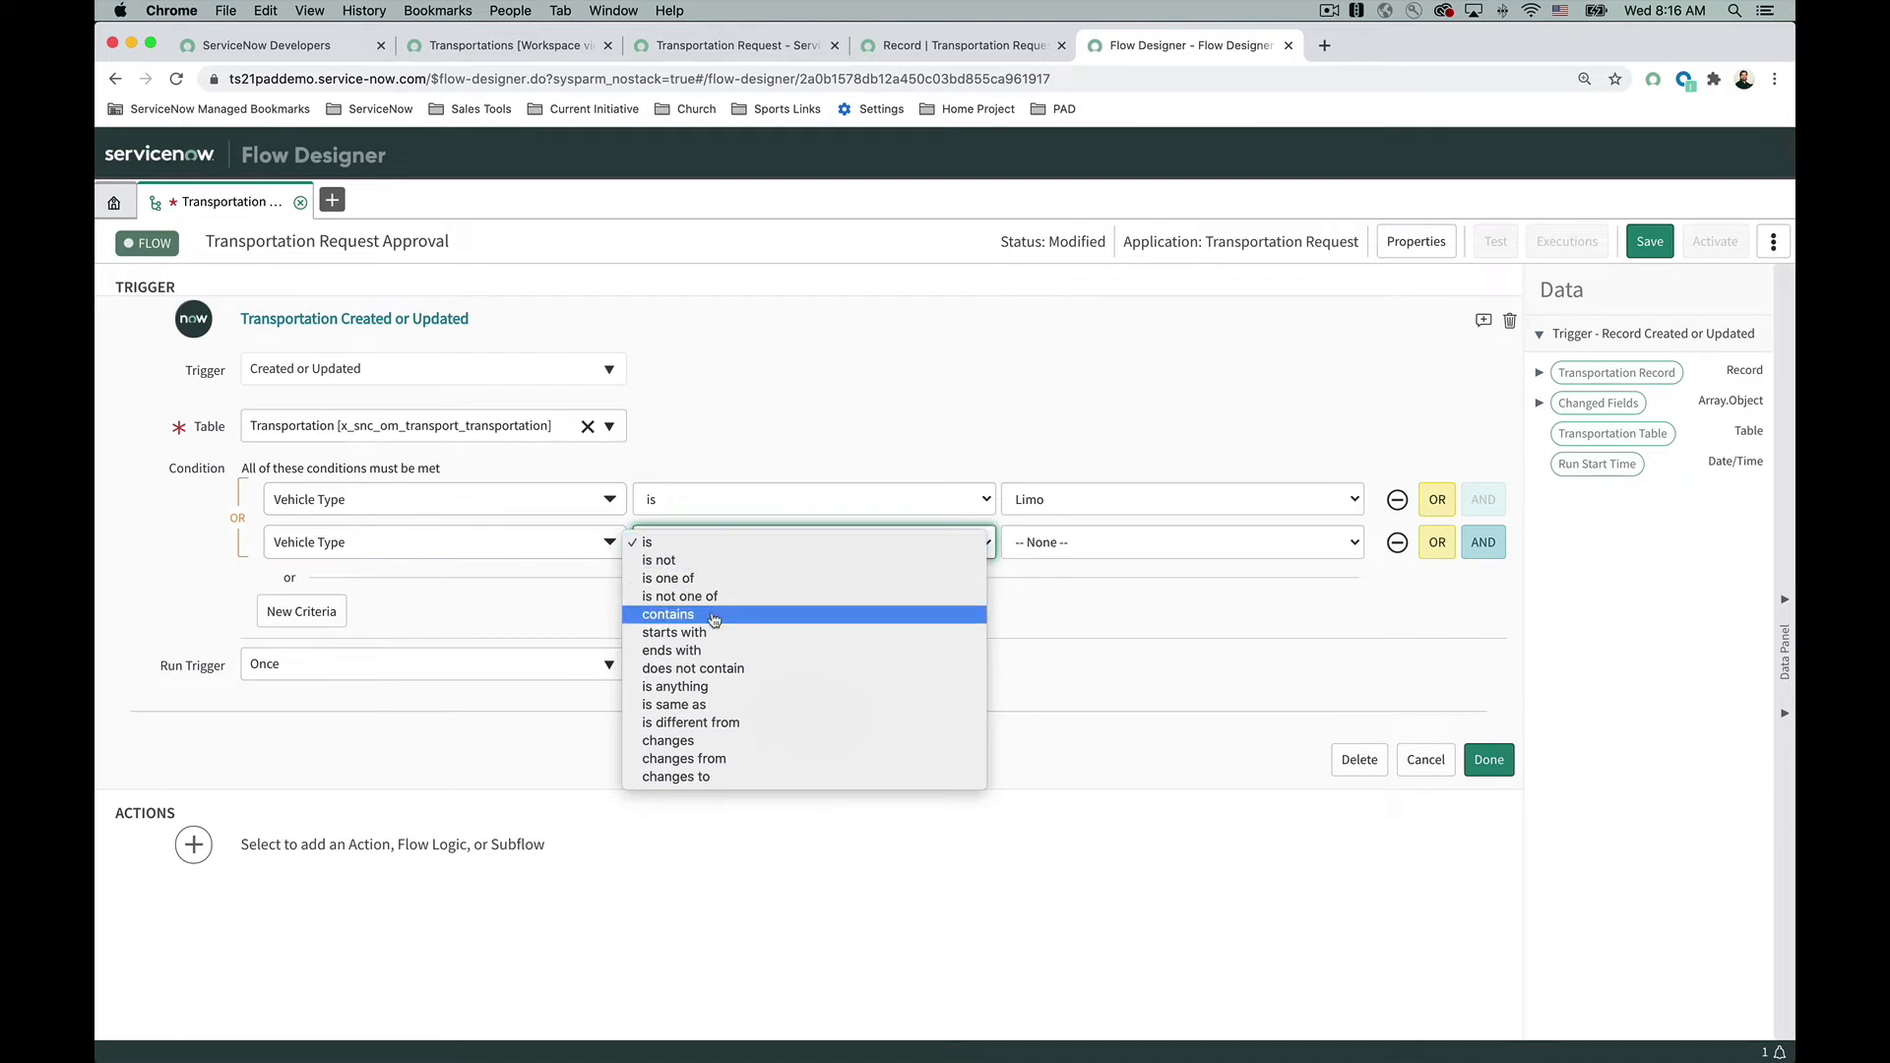
left_click(695, 776)
left_click(1063, 553)
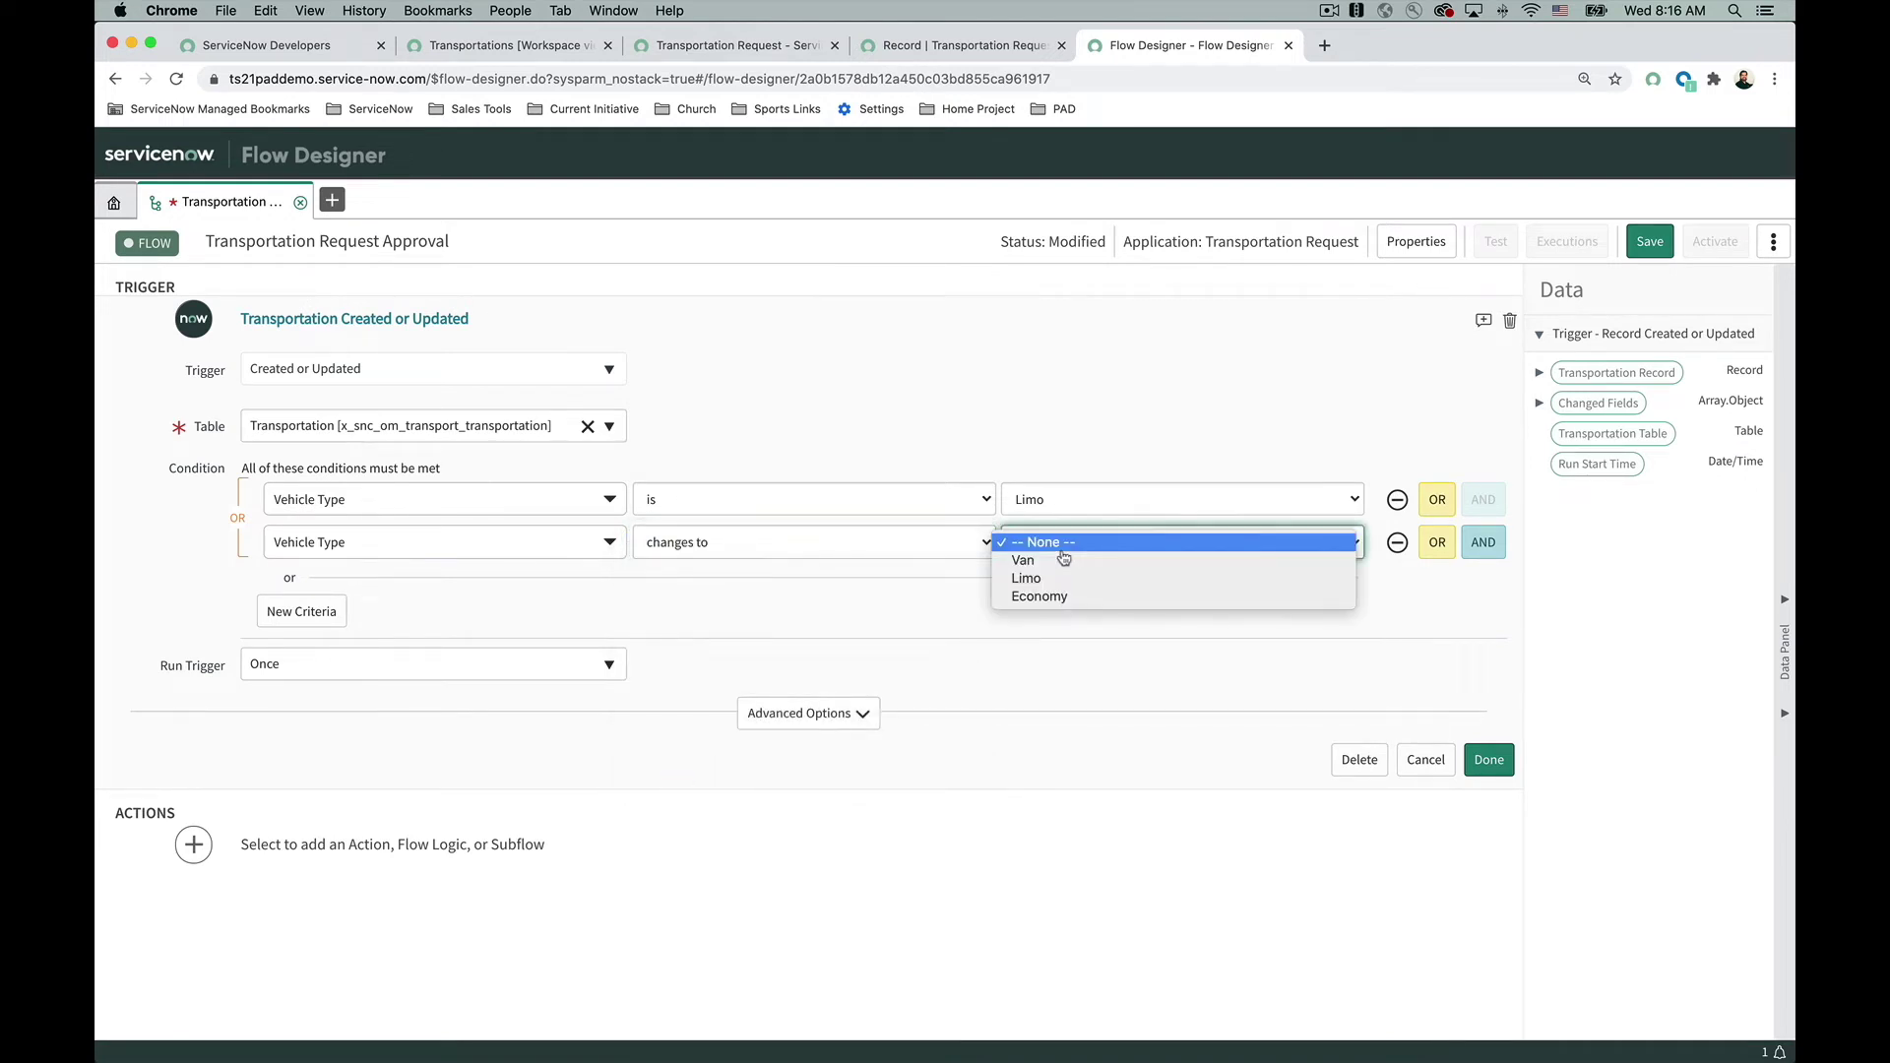
left_click(1029, 579)
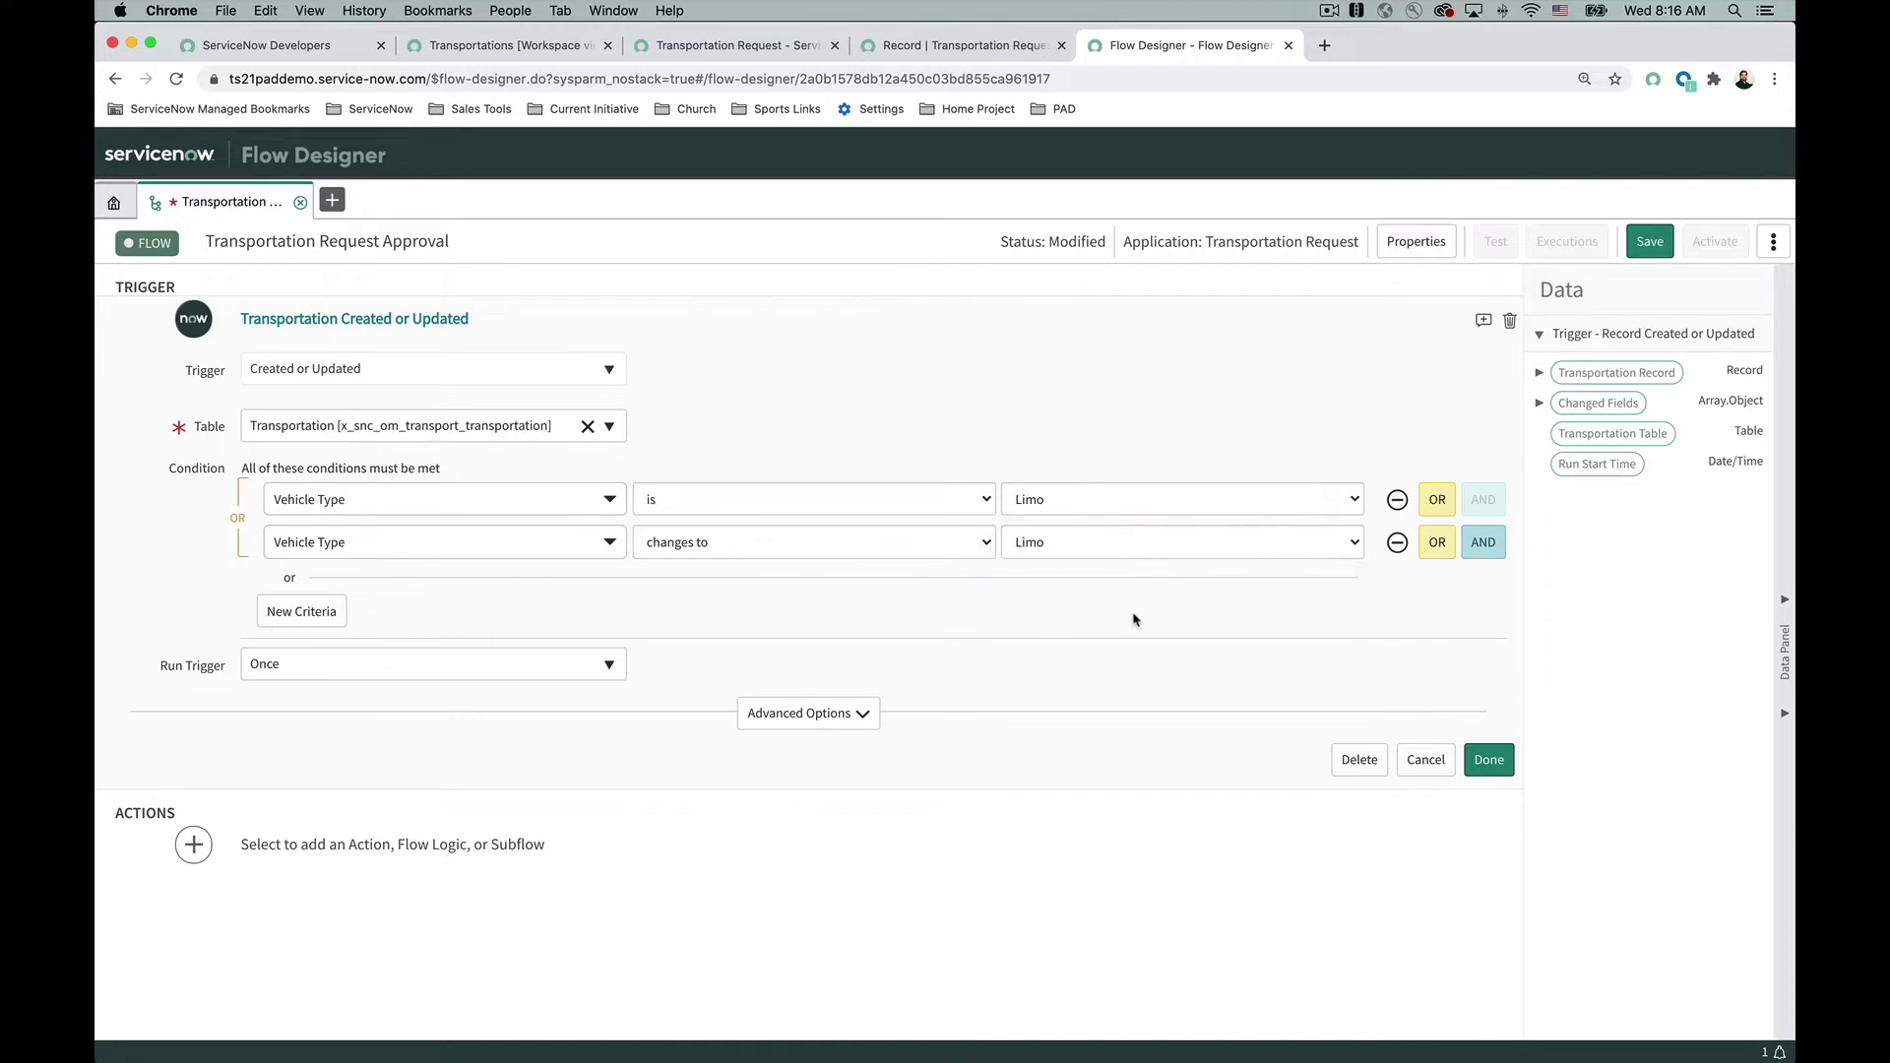
left_click(1490, 760)
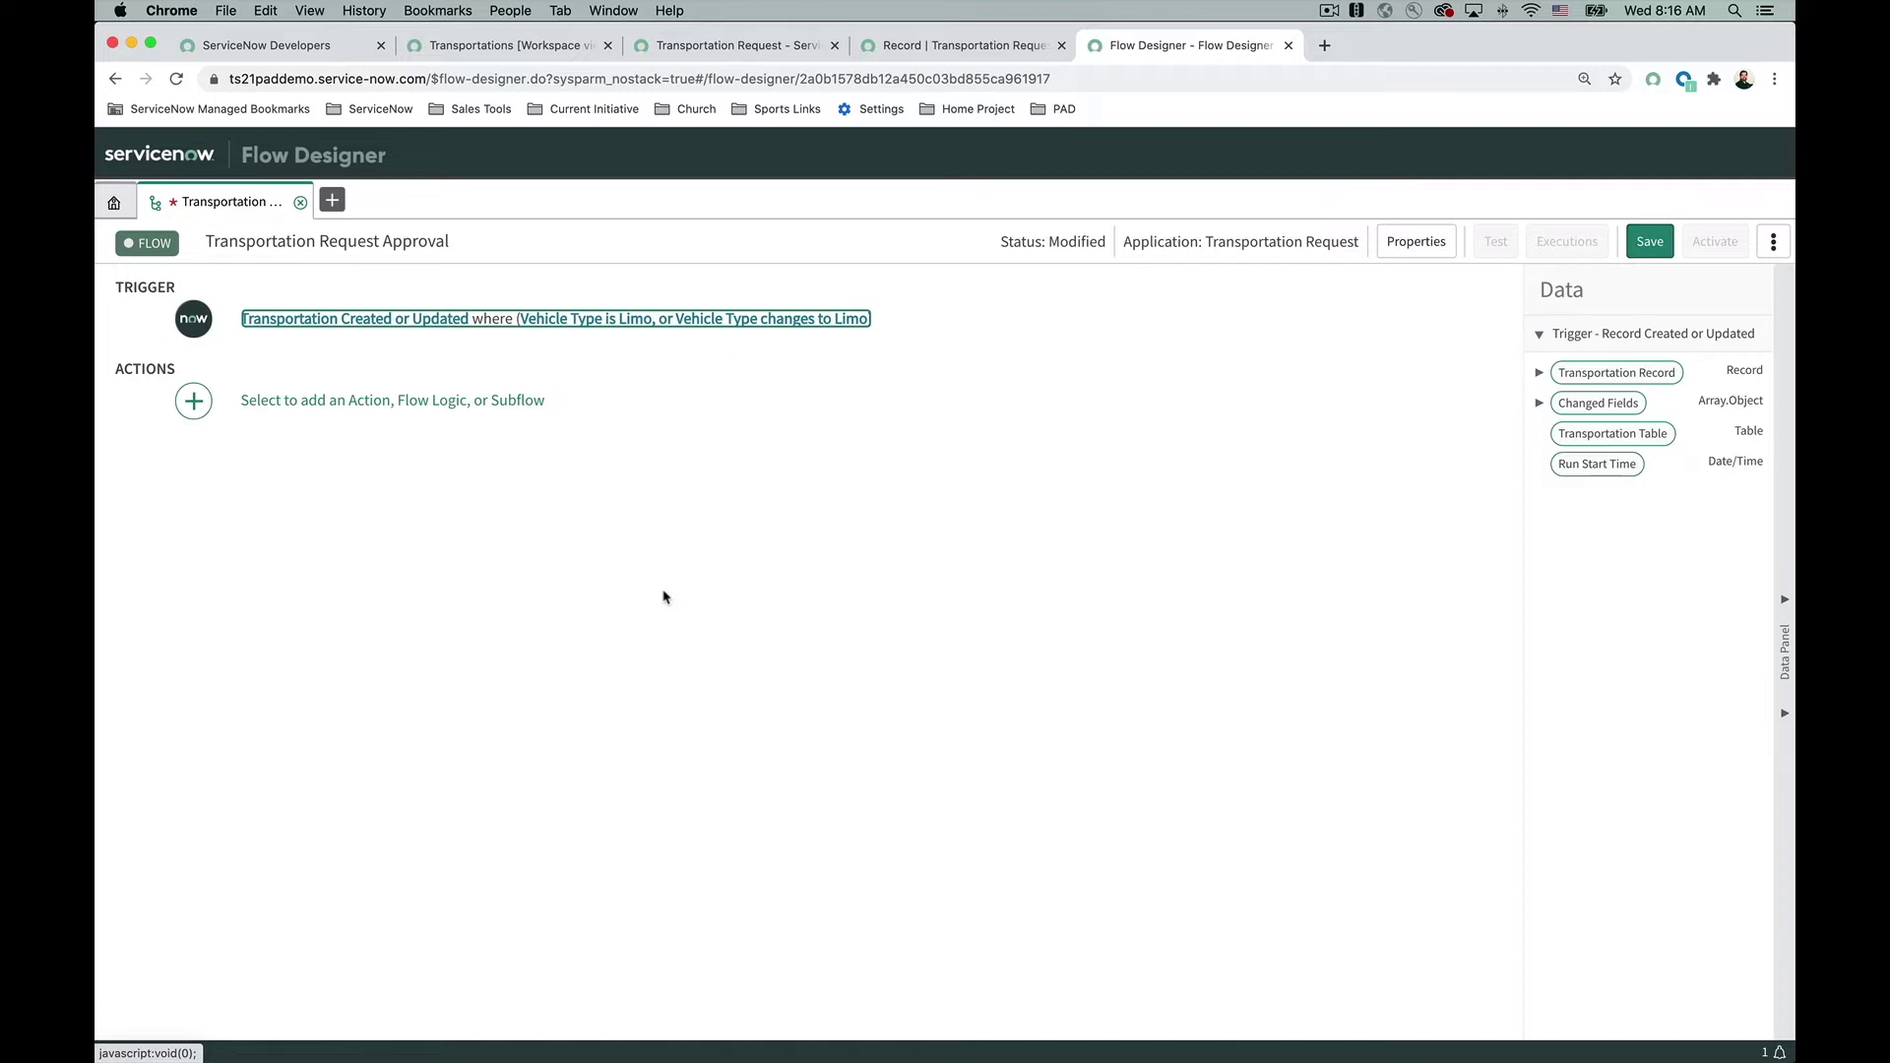
Step: Add an Ask For Approval action using the trigger's Transportation Record as its record
left_click(495, 402)
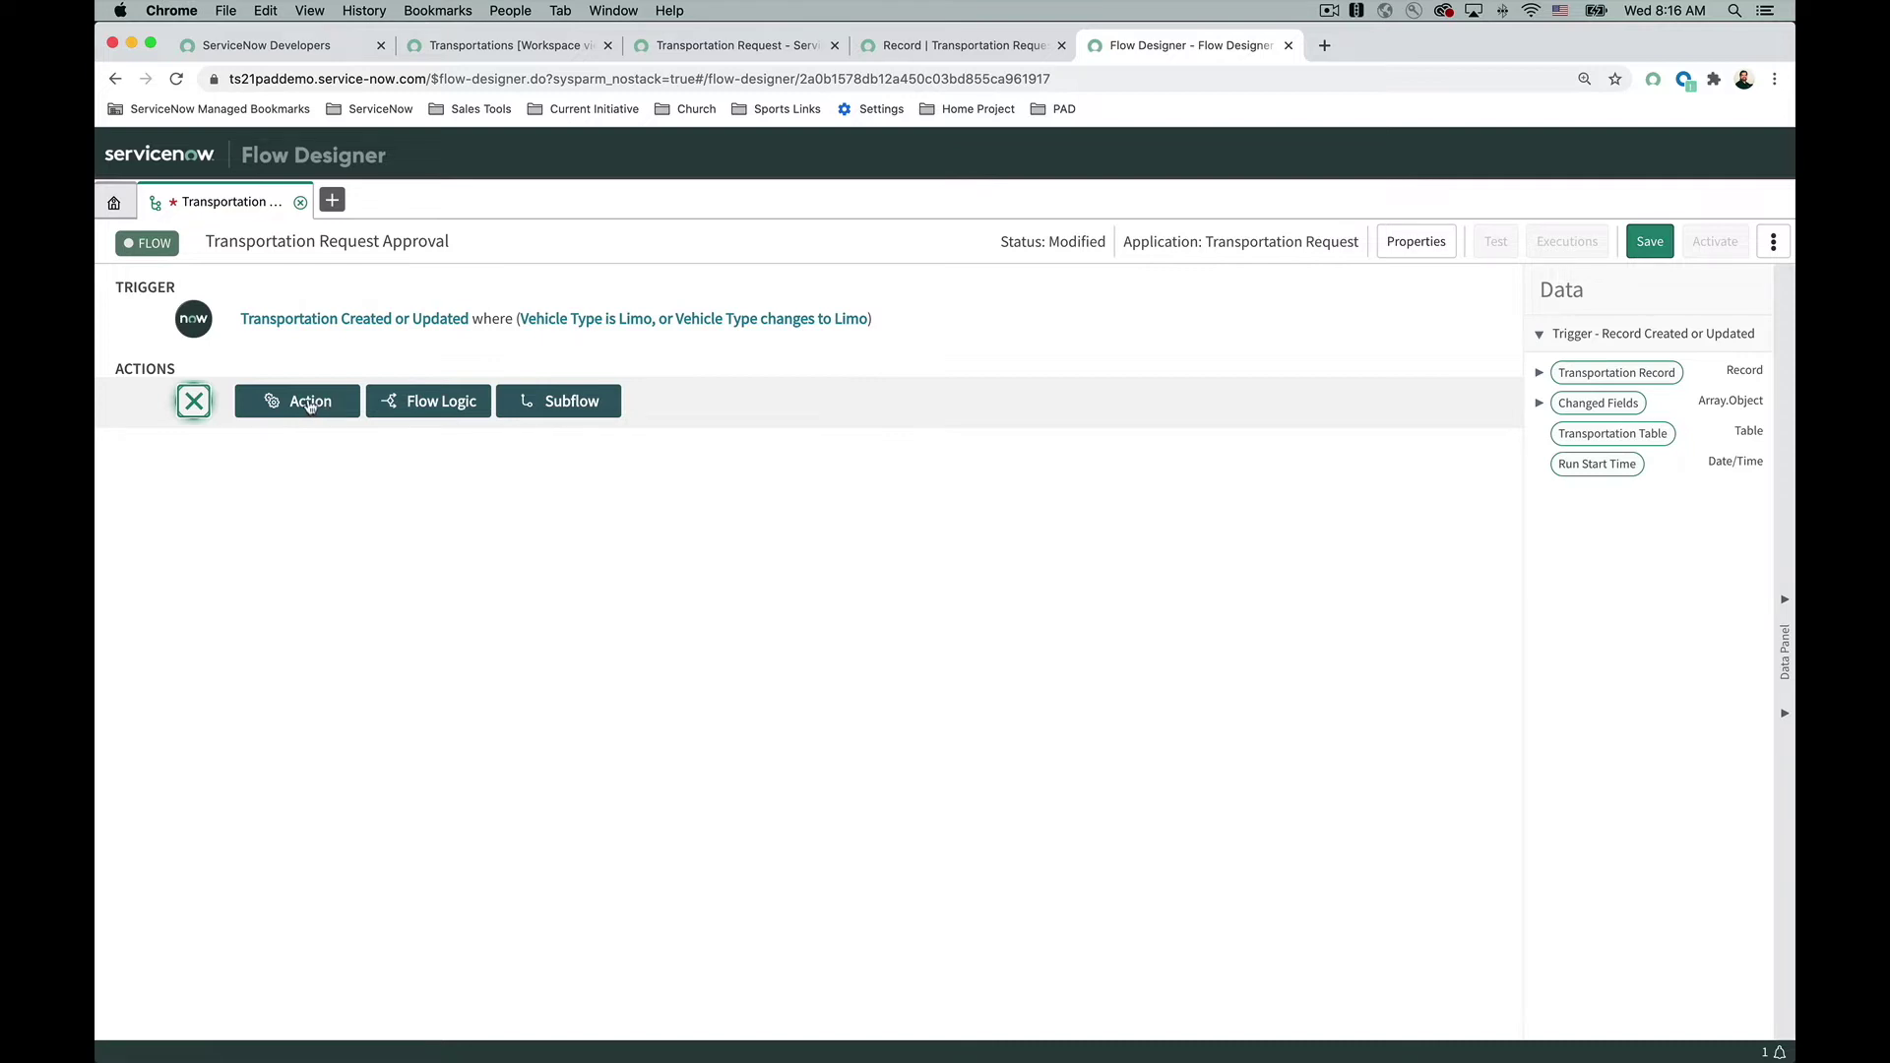
left_click(310, 405)
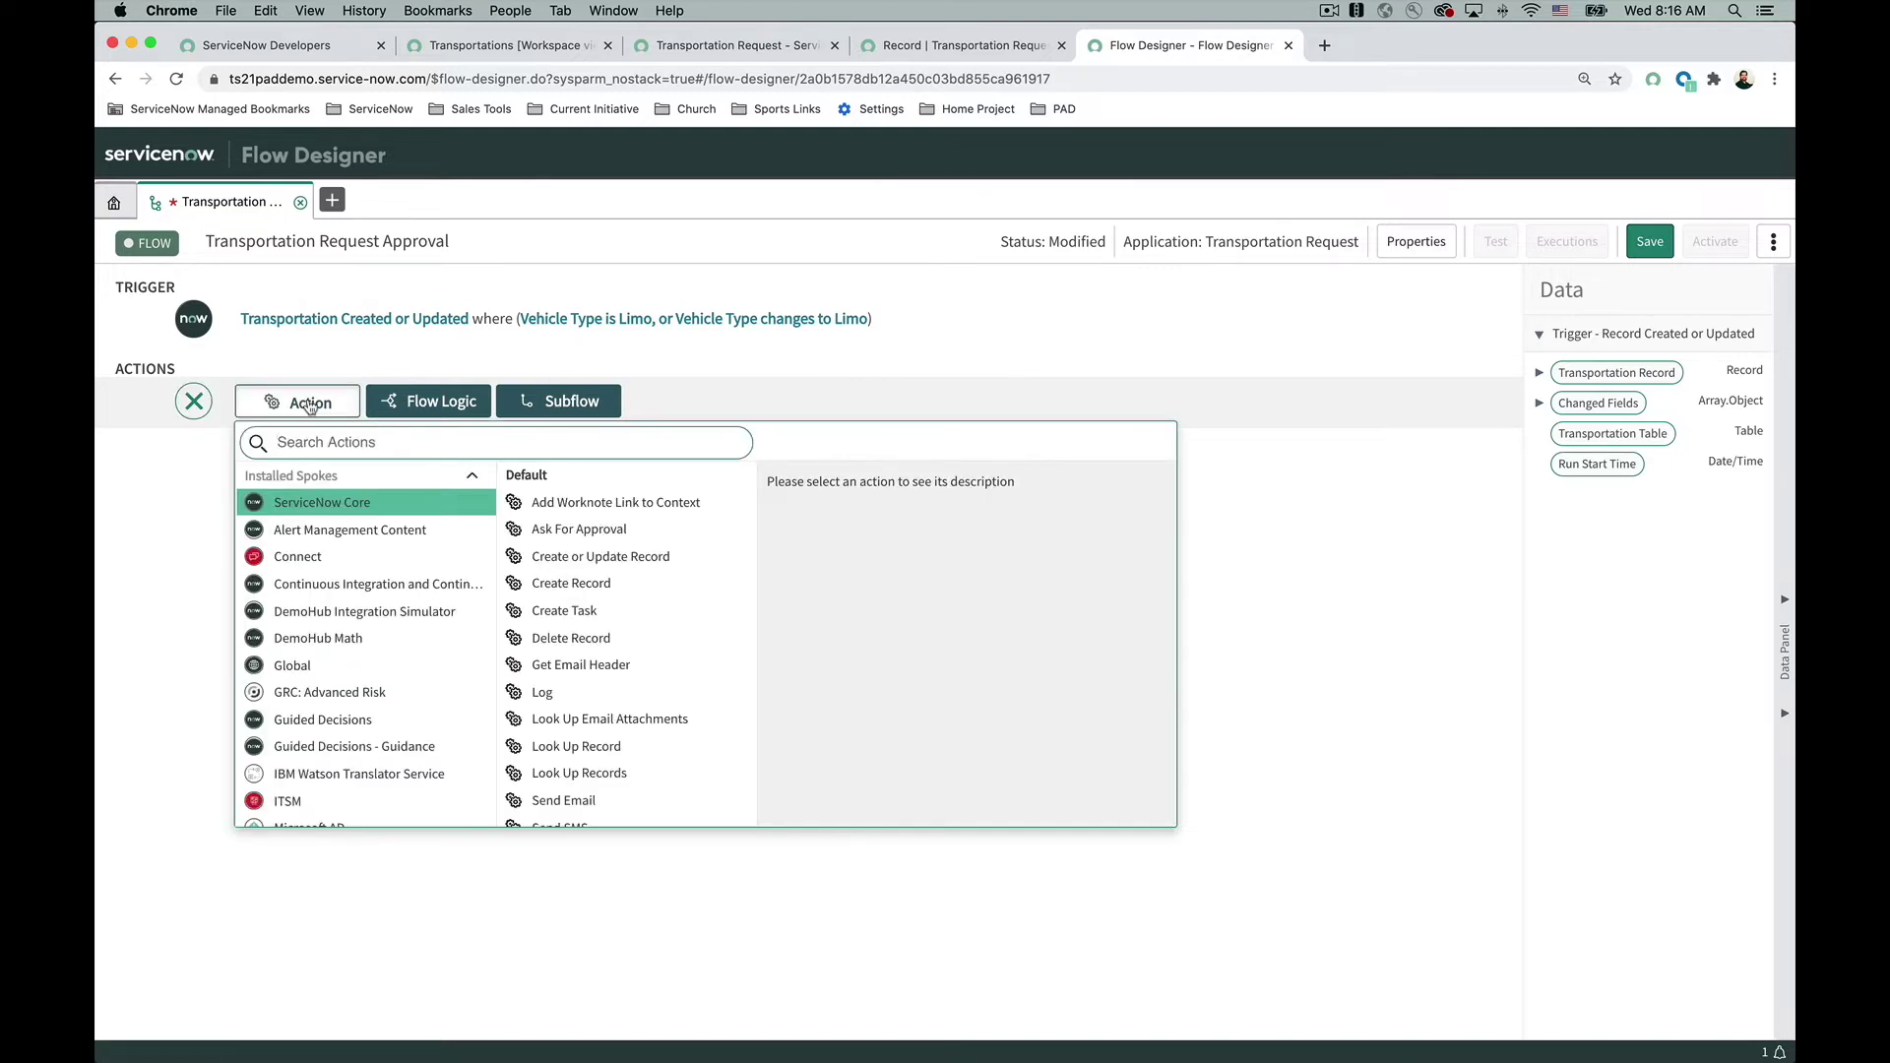
type("appro")
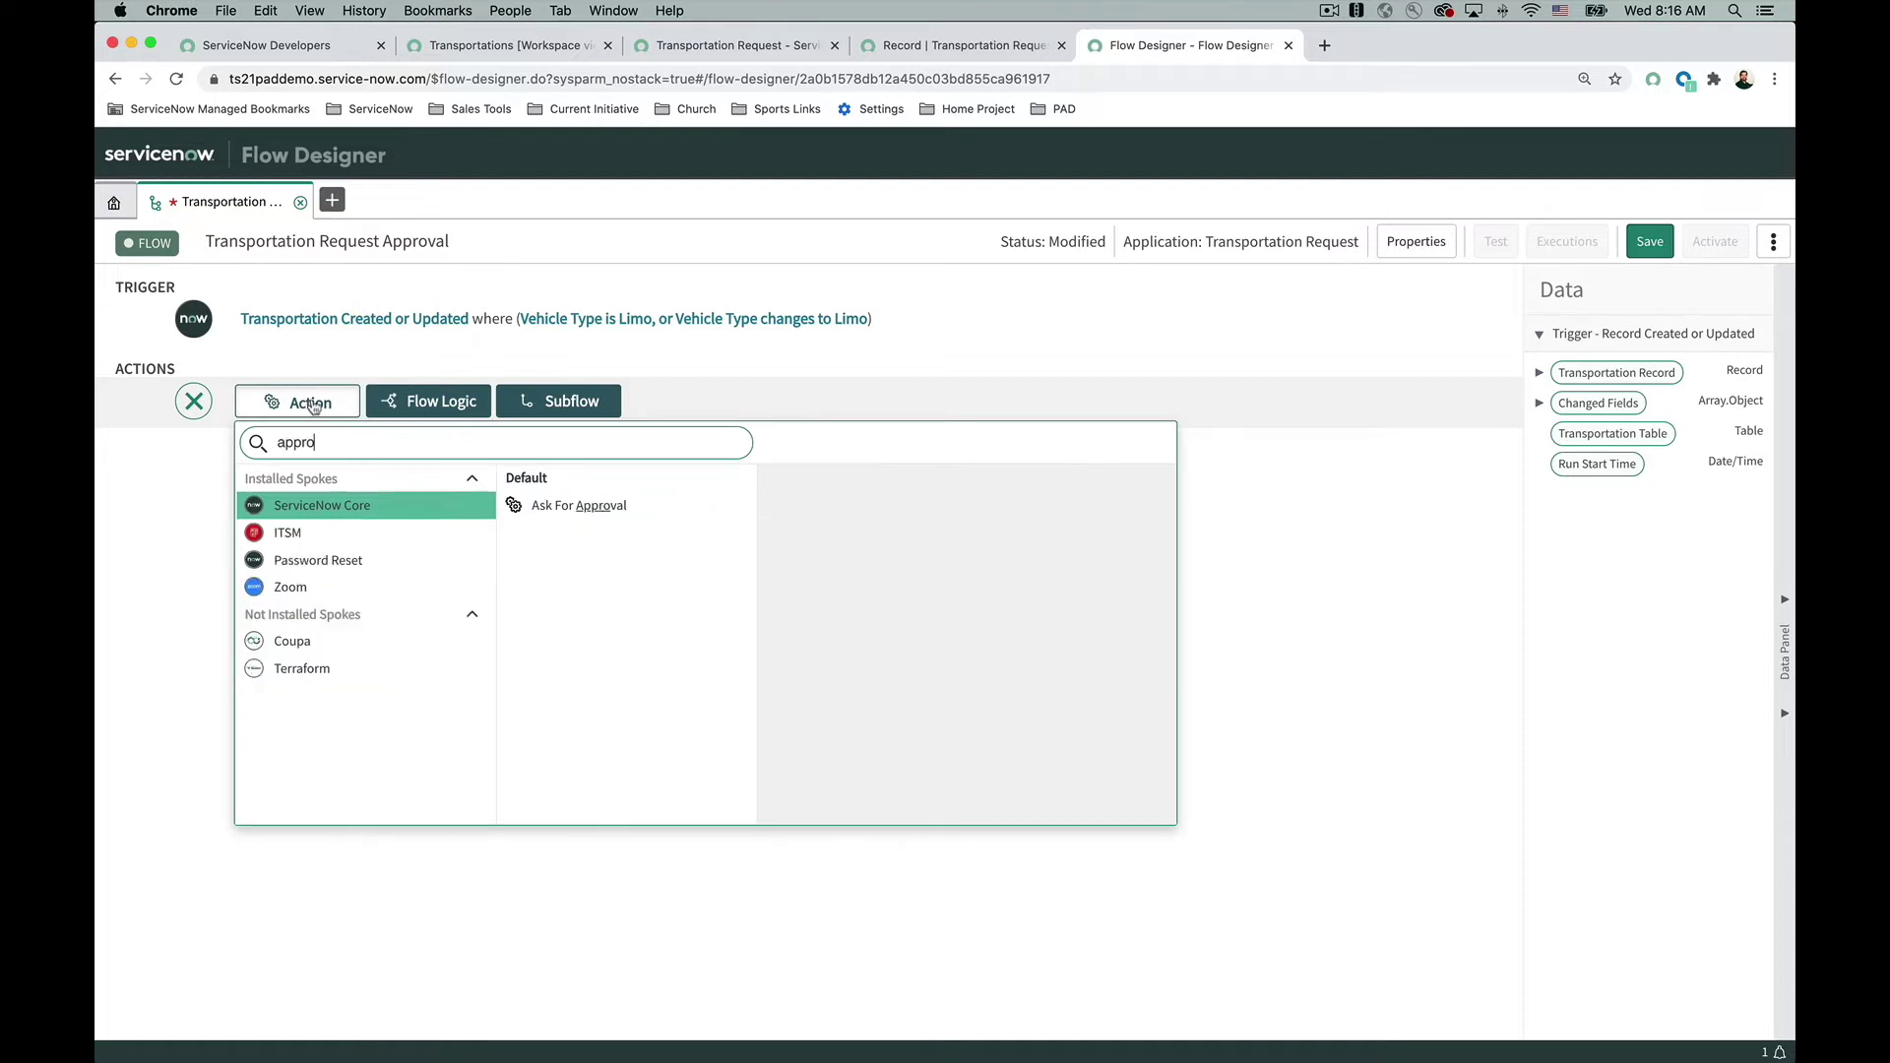
left_click(573, 506)
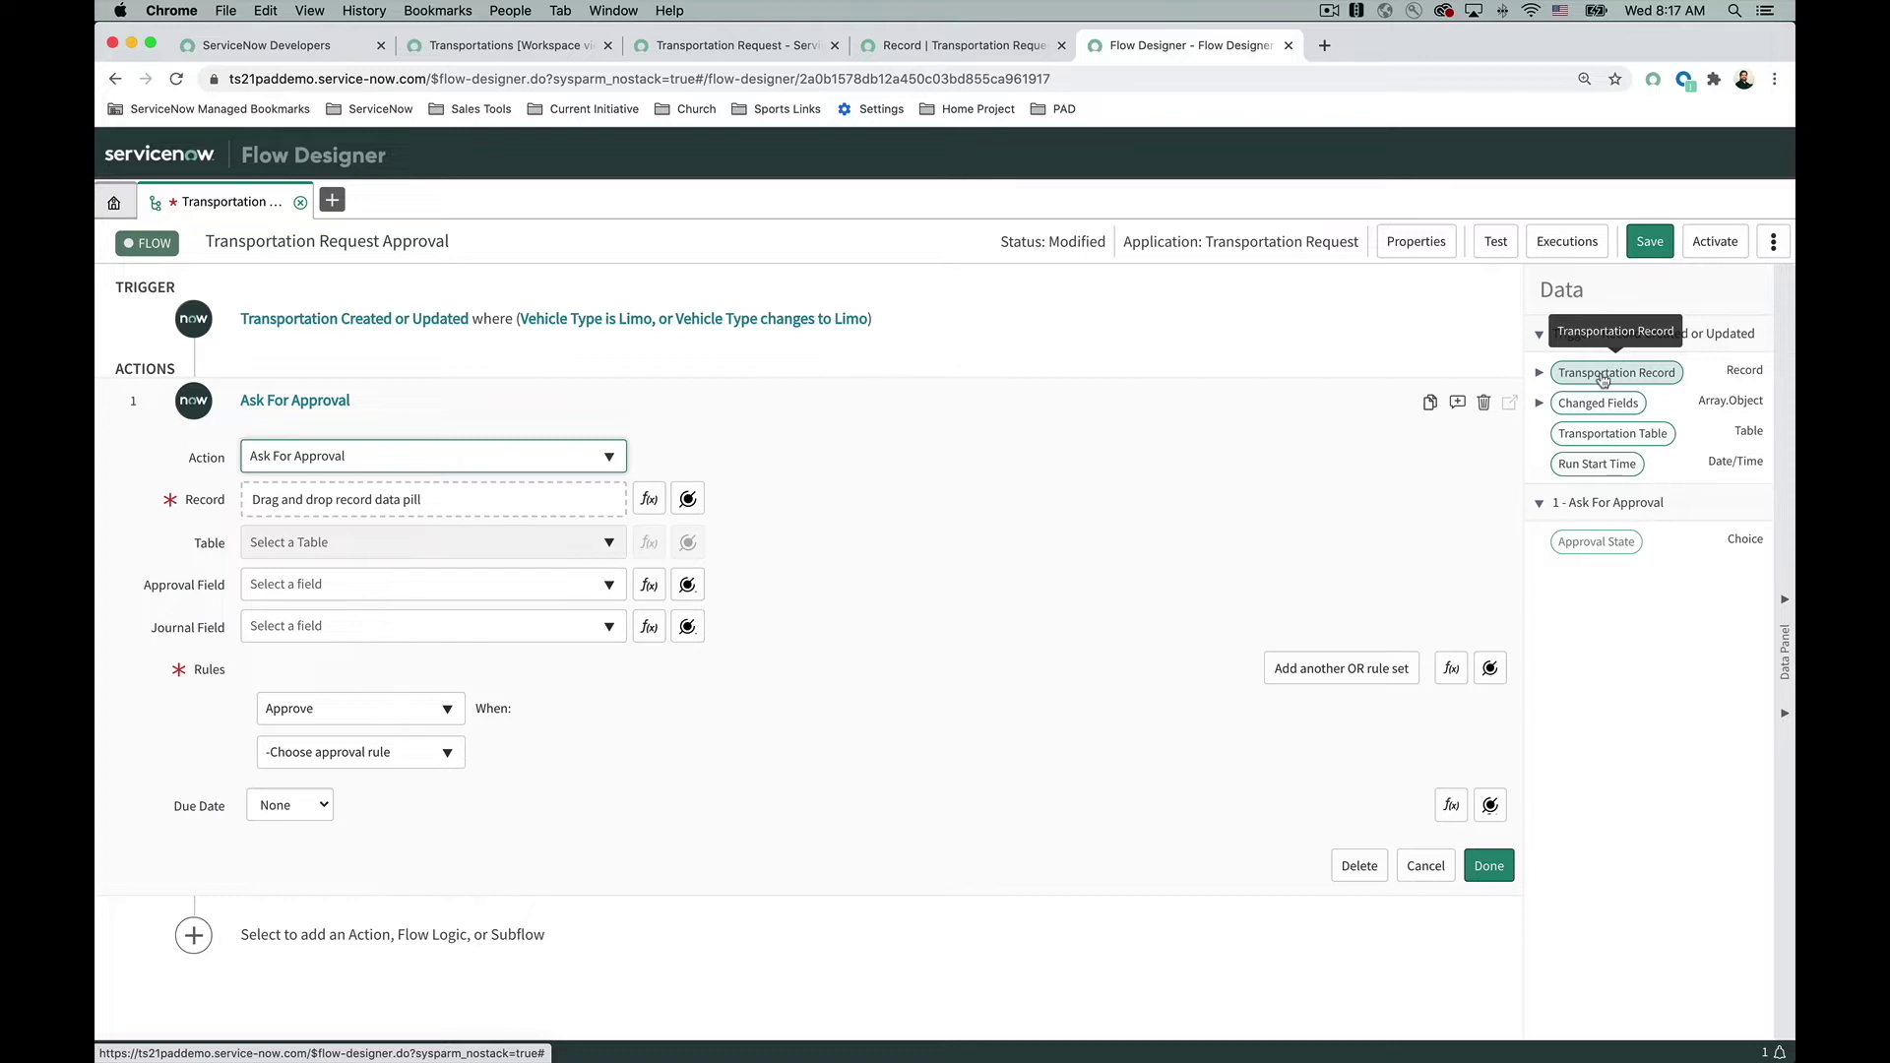
left_click_drag(1603, 380, 579, 508)
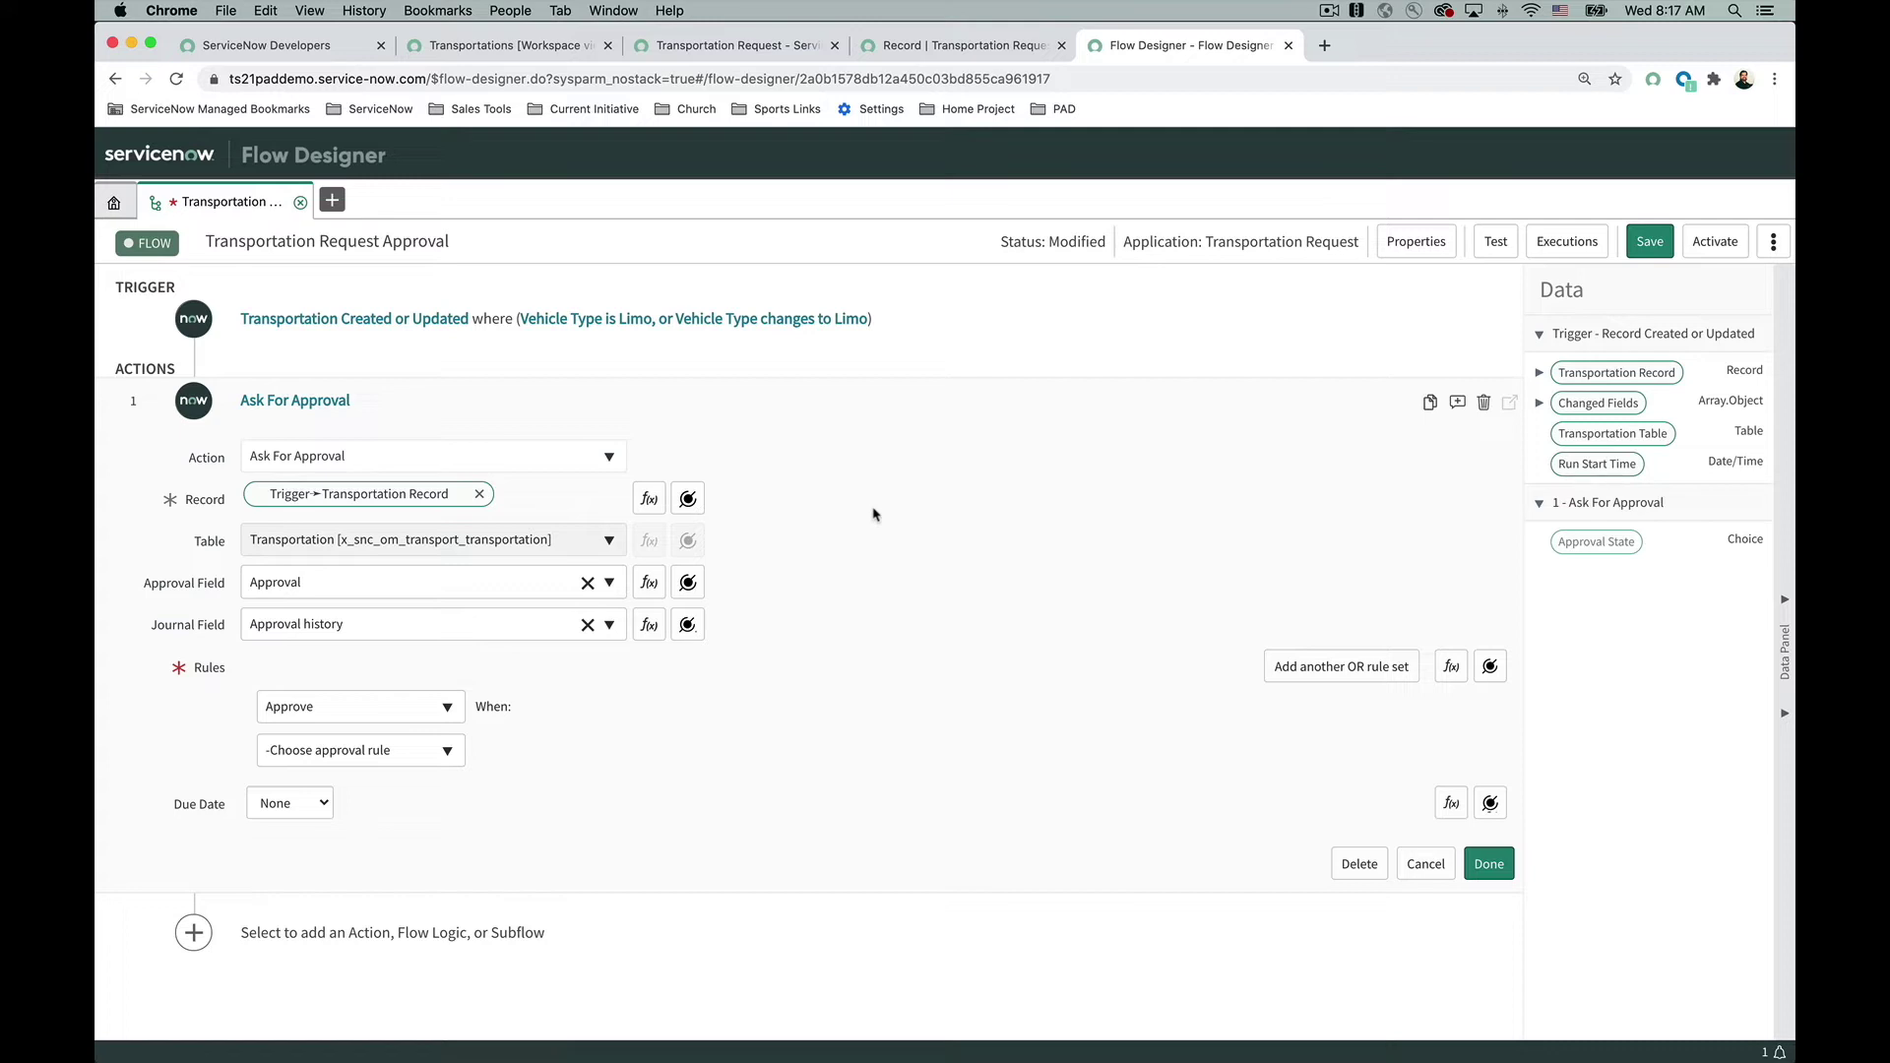
scroll(873, 514, "down", 1)
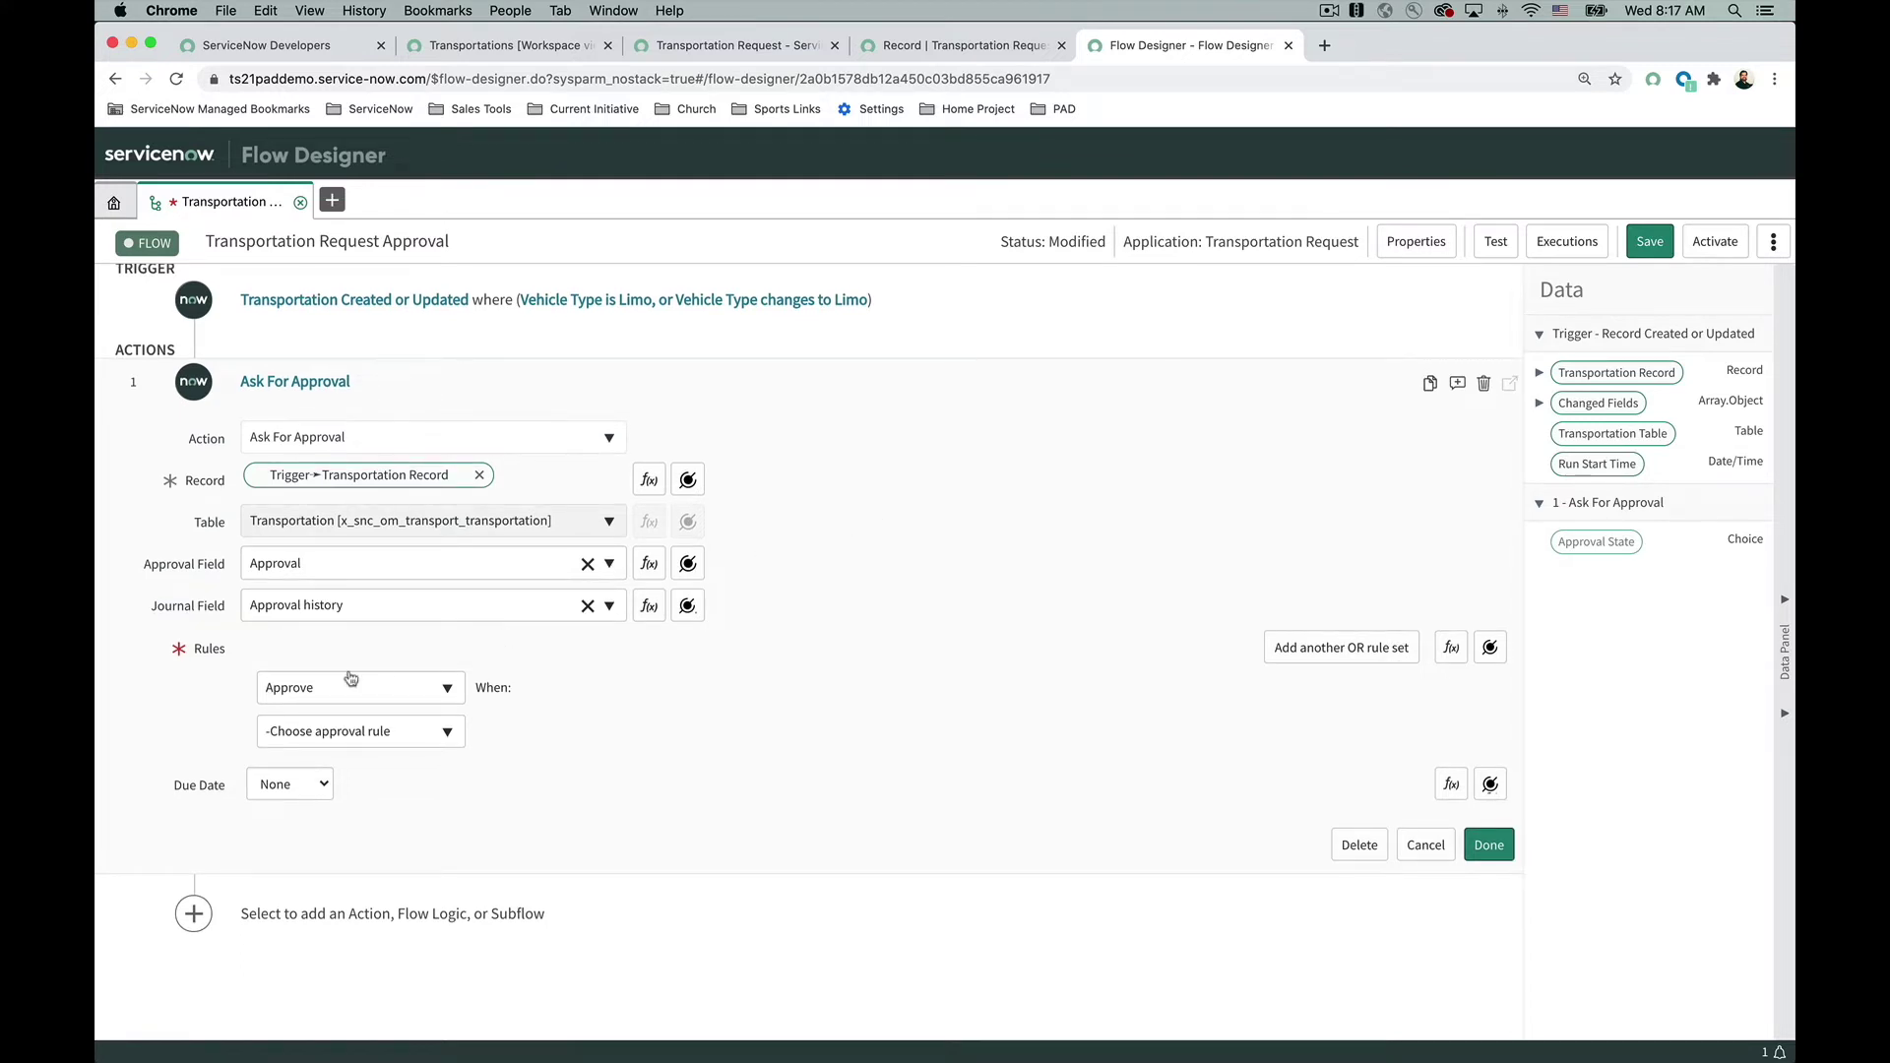
left_click(324, 733)
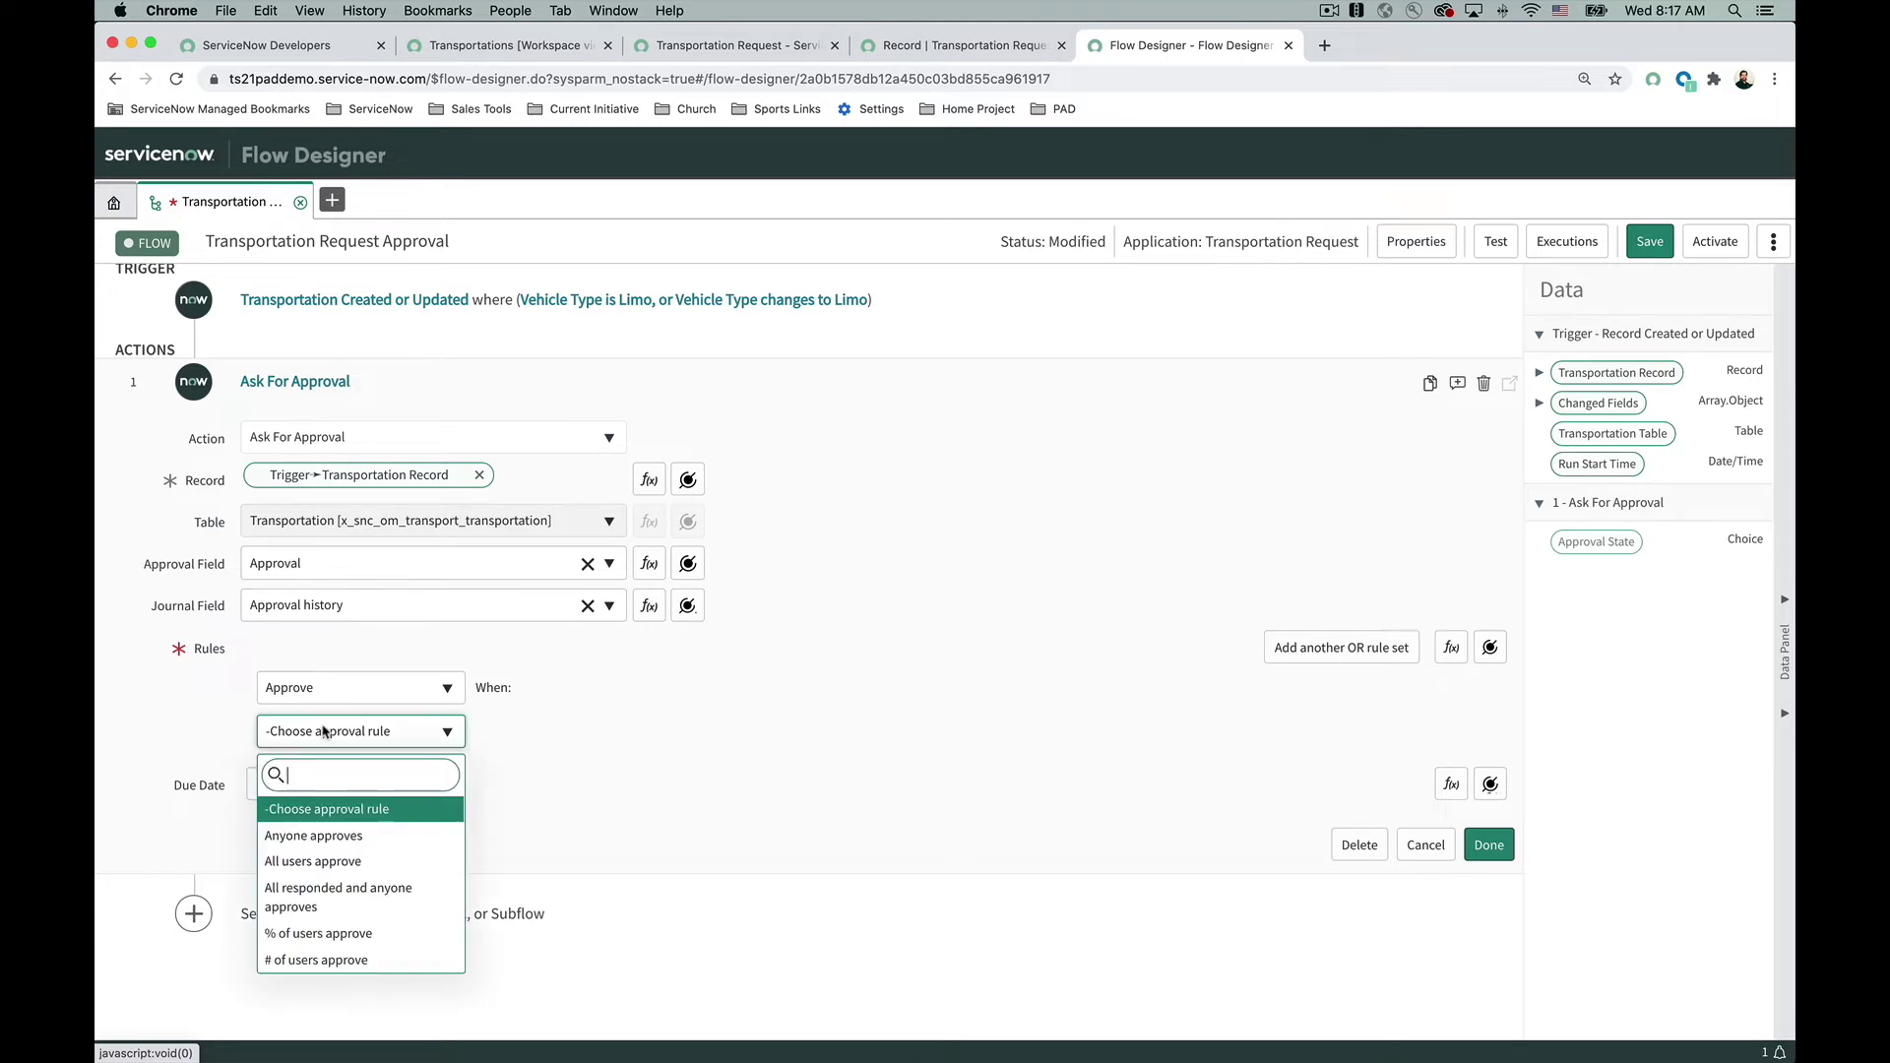
Step: Set the approval rule to Anyone approves, leaving group and user approvers unselected
left_click(366, 836)
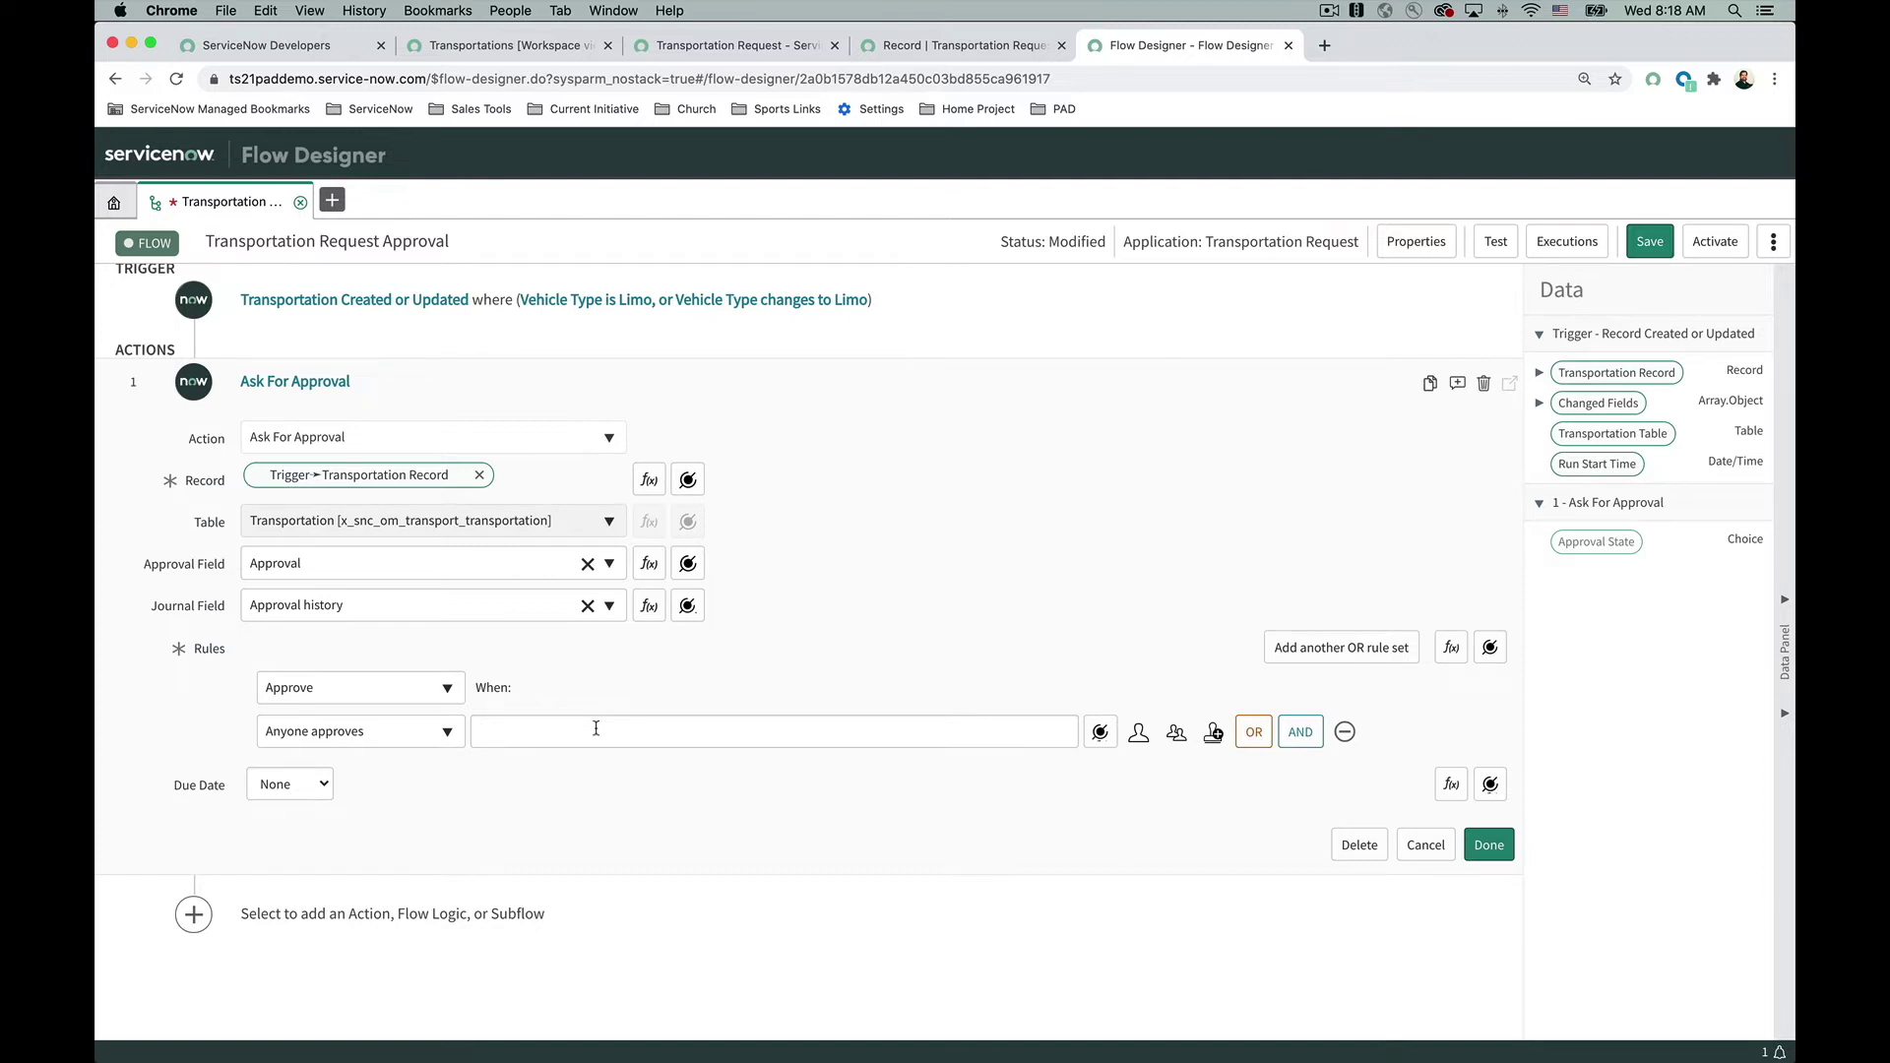
left_click(1176, 733)
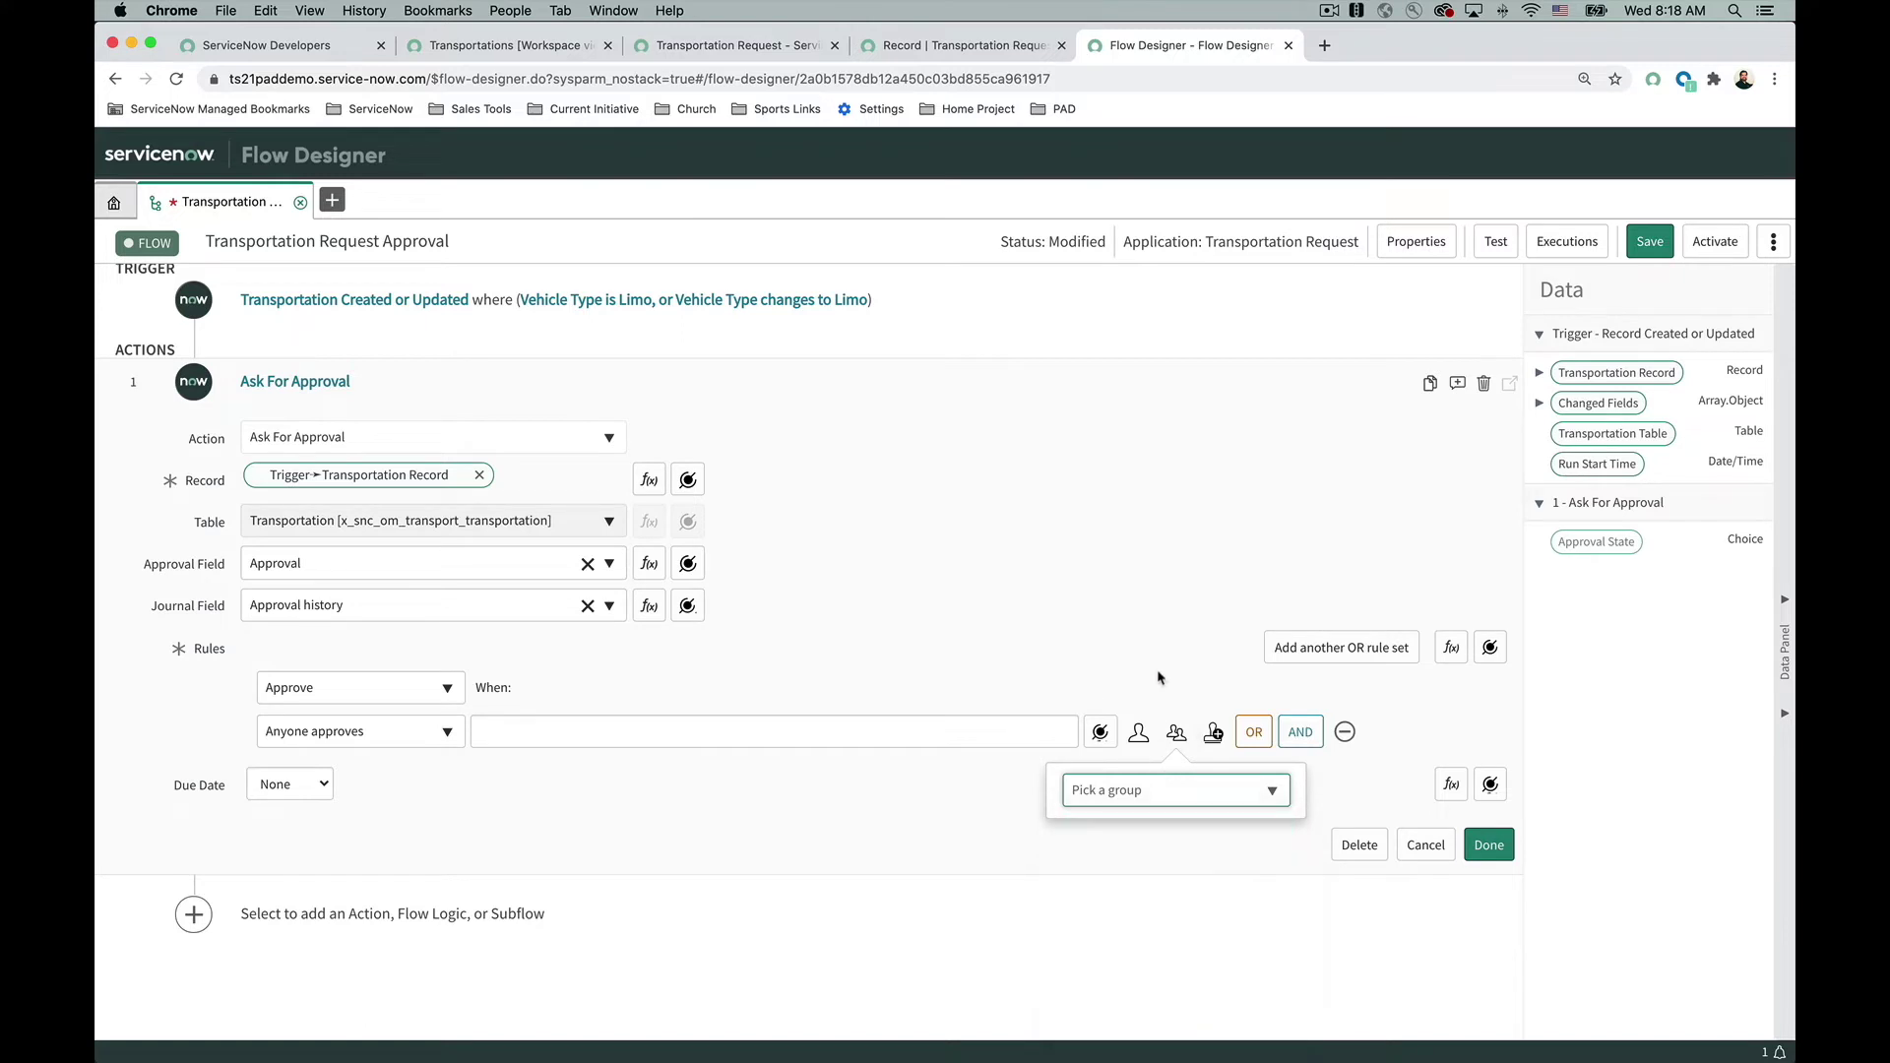
left_click(1139, 736)
left_click(1139, 745)
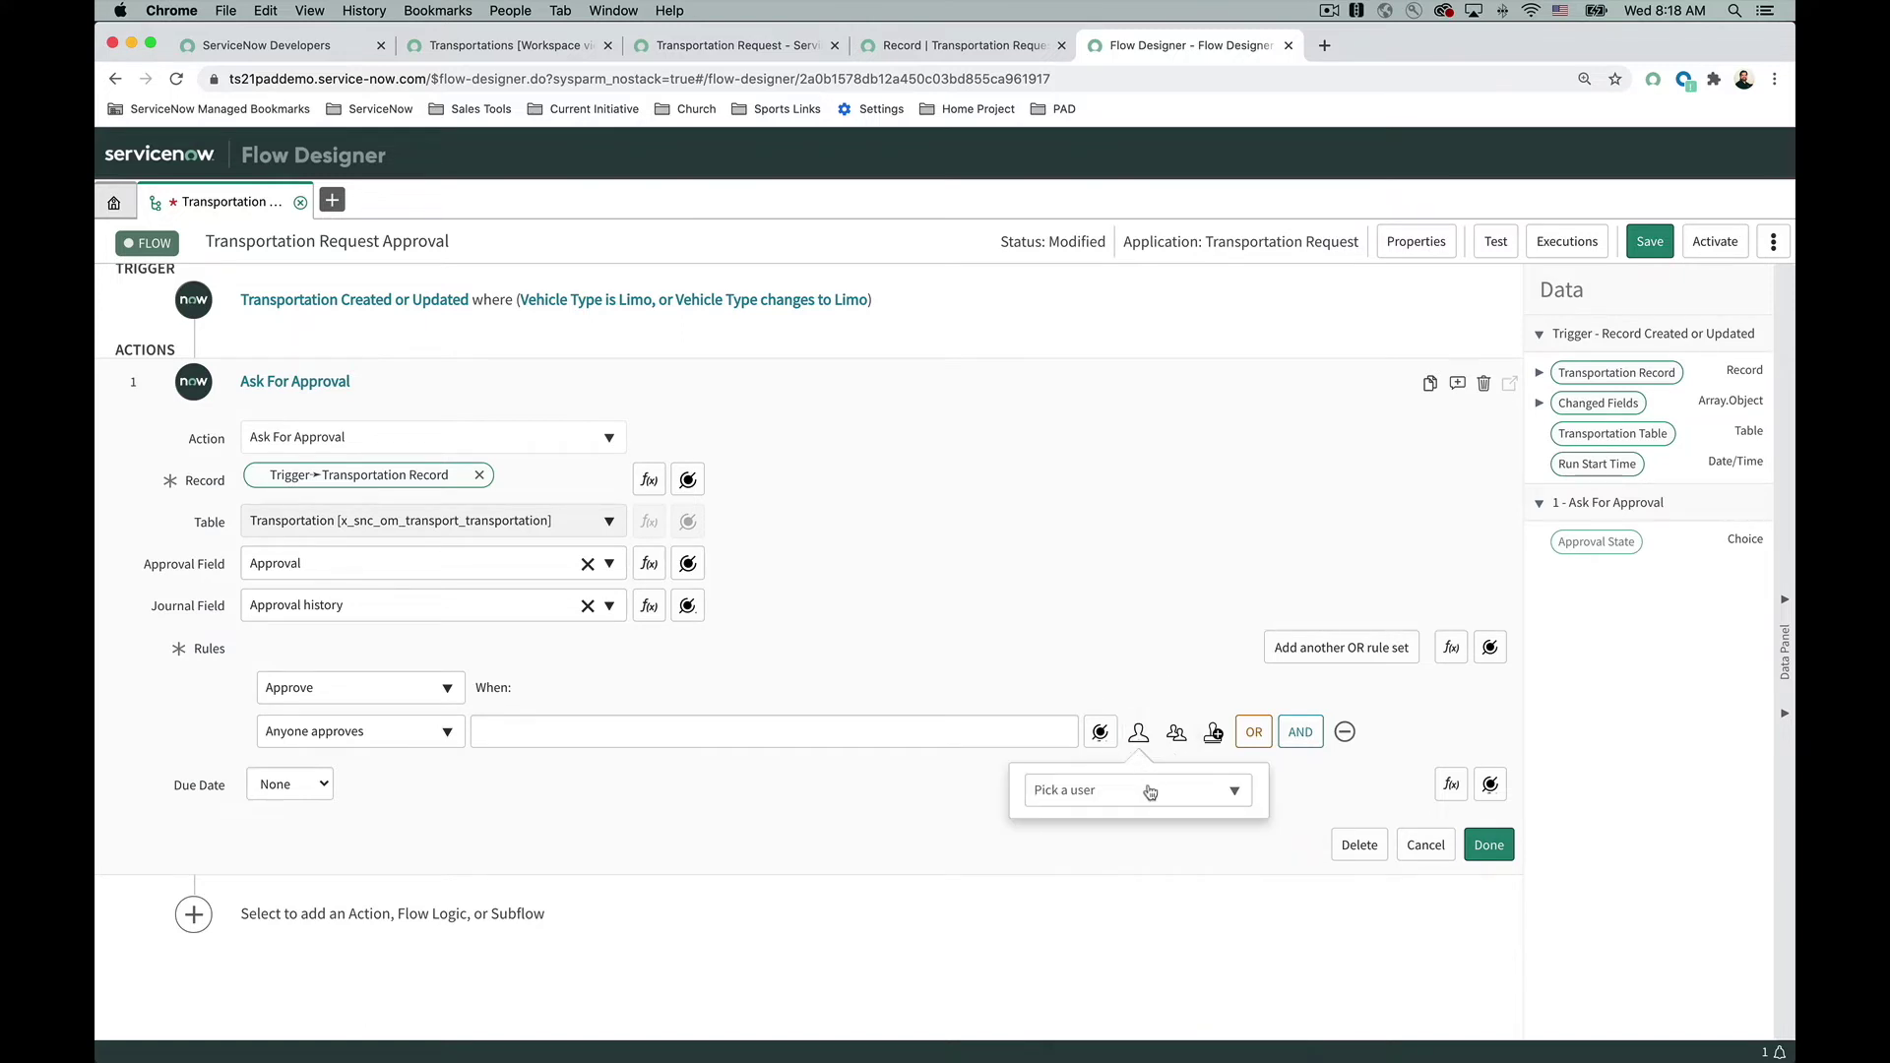
left_click(1139, 791)
left_click(1140, 668)
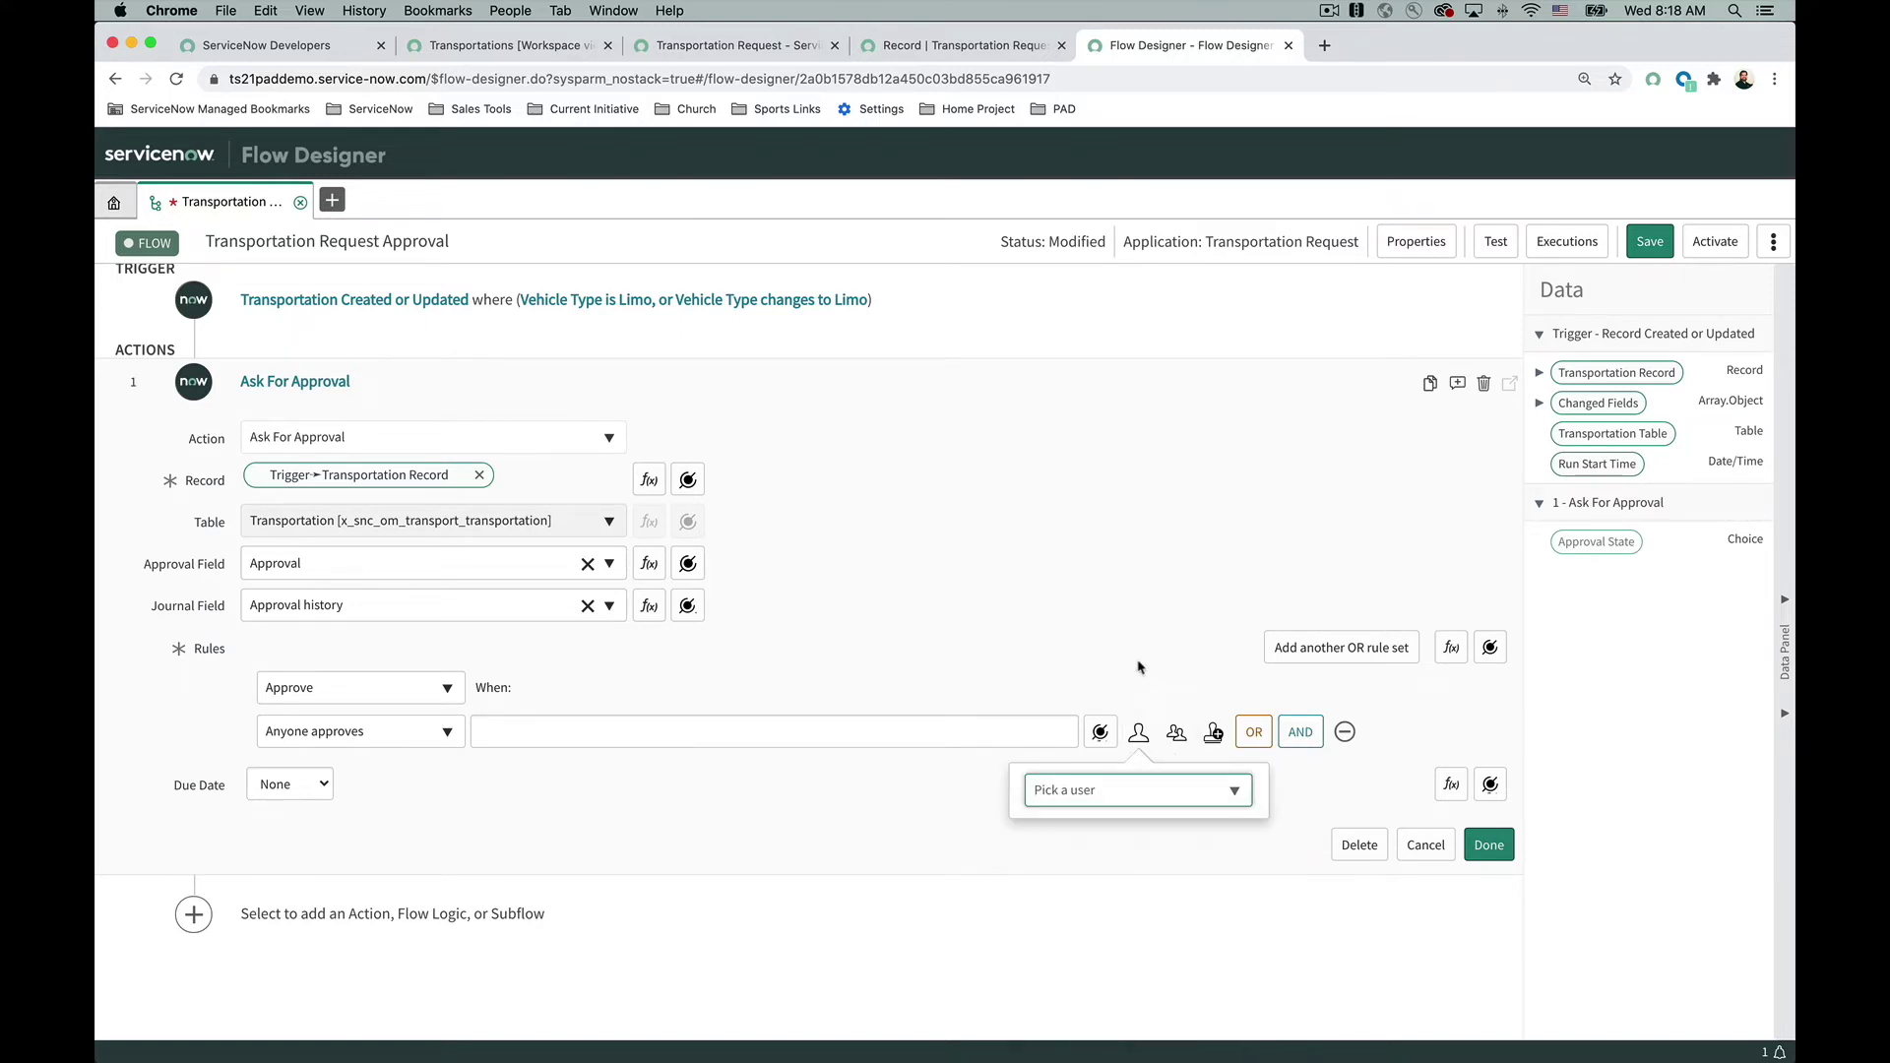
left_click(912, 836)
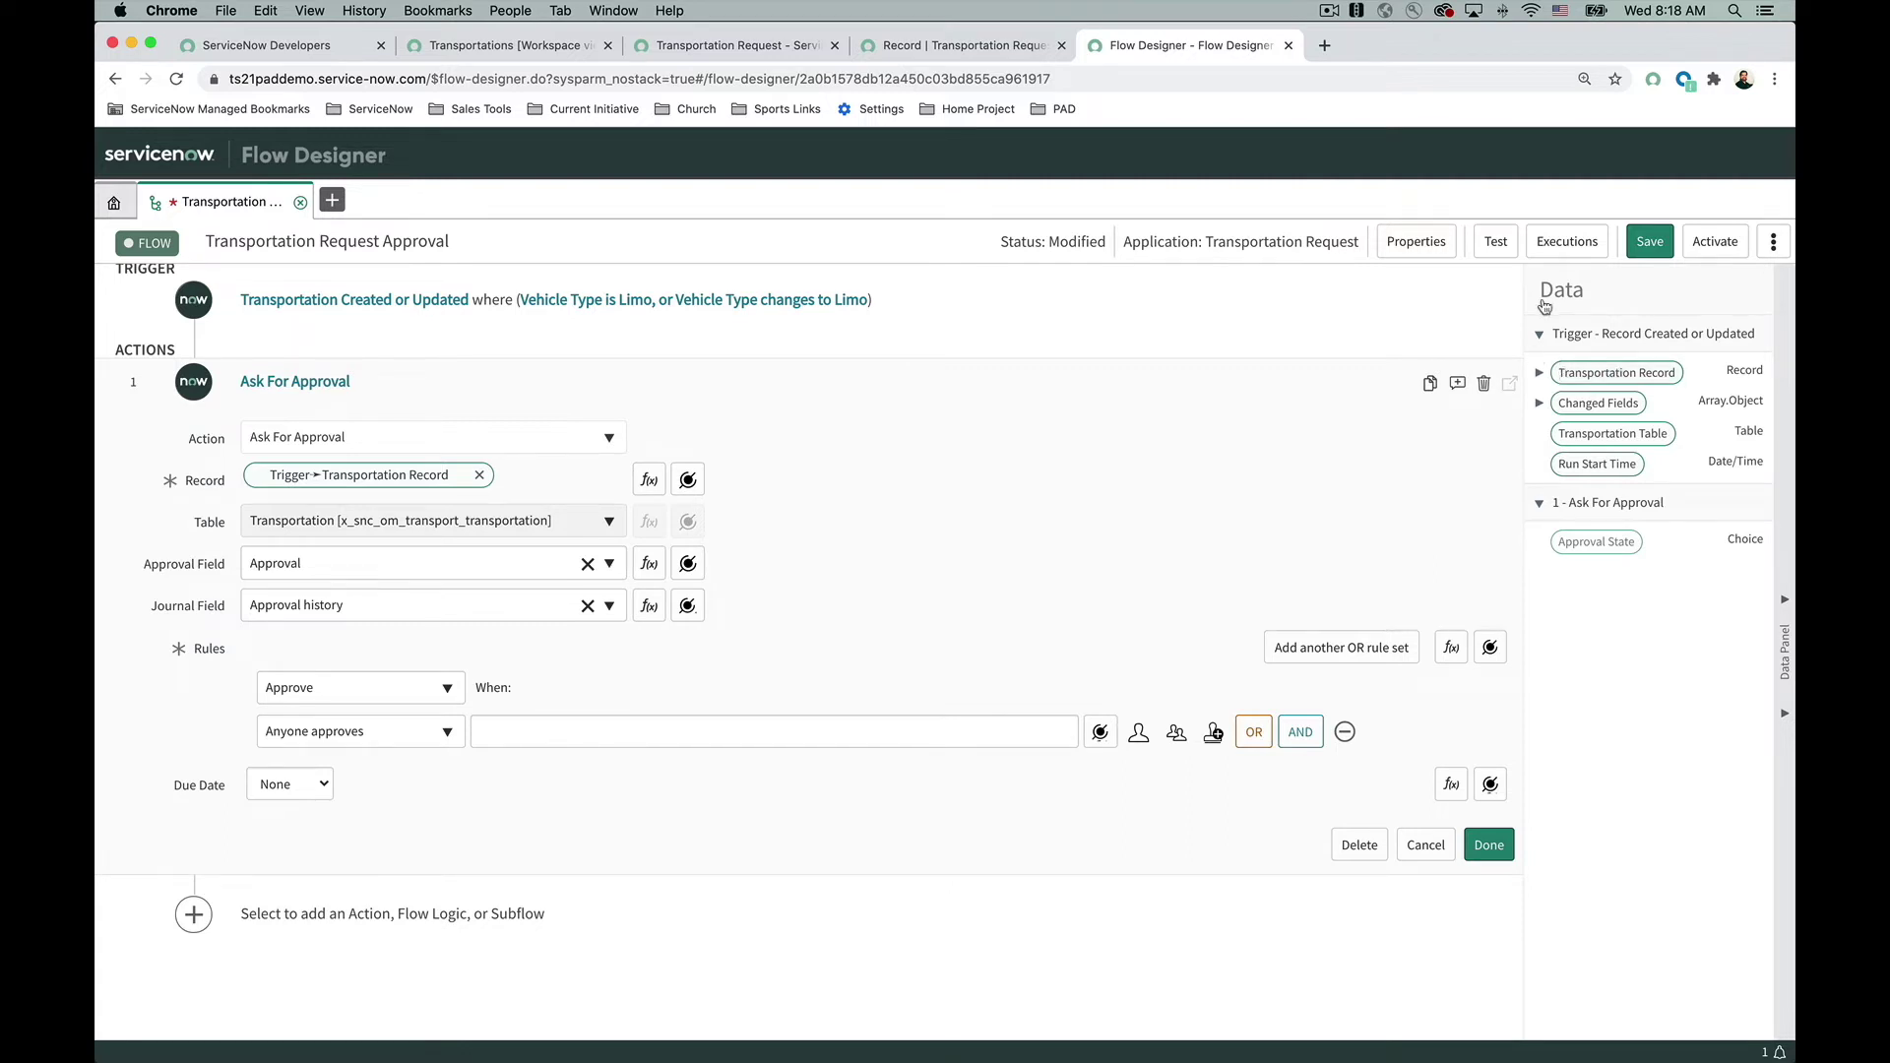
Step: Drag the Transportation Record's Rider > Manager pill into the approval rule as approver
left_click(1541, 374)
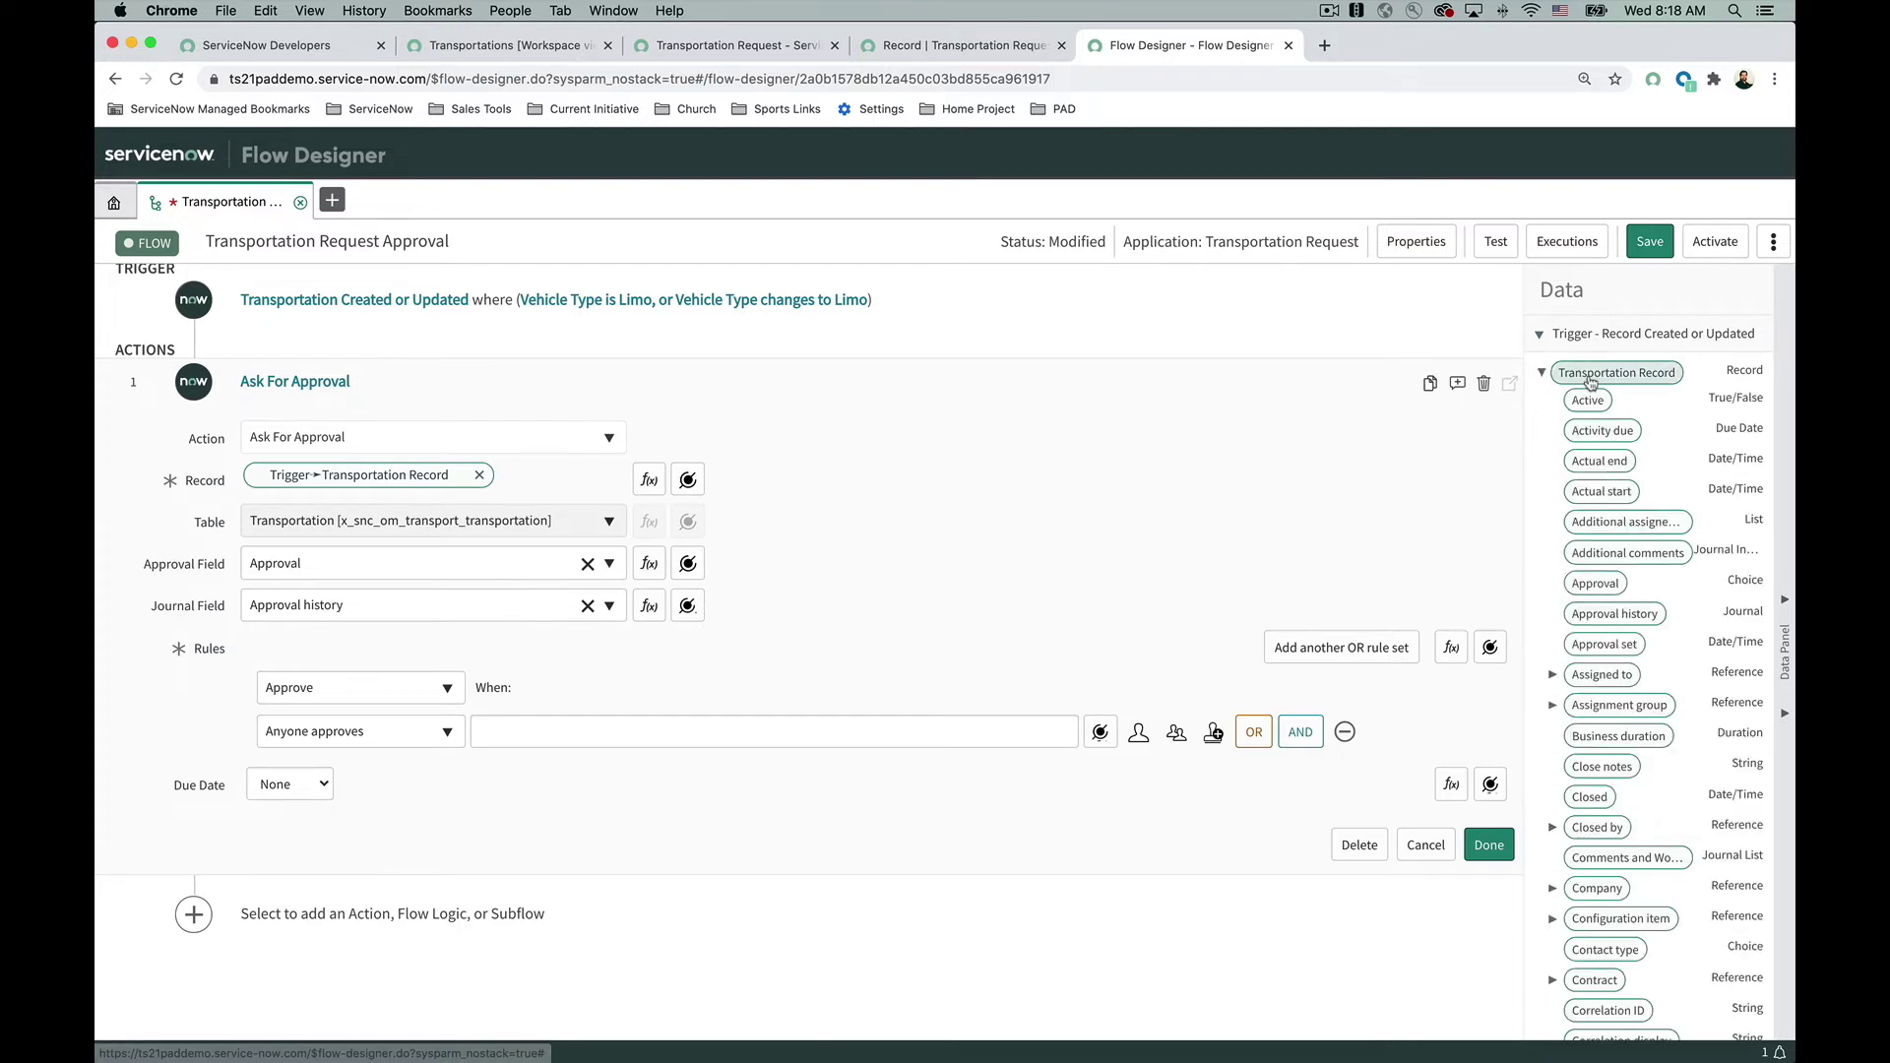
scroll(1592, 382, "down", 5)
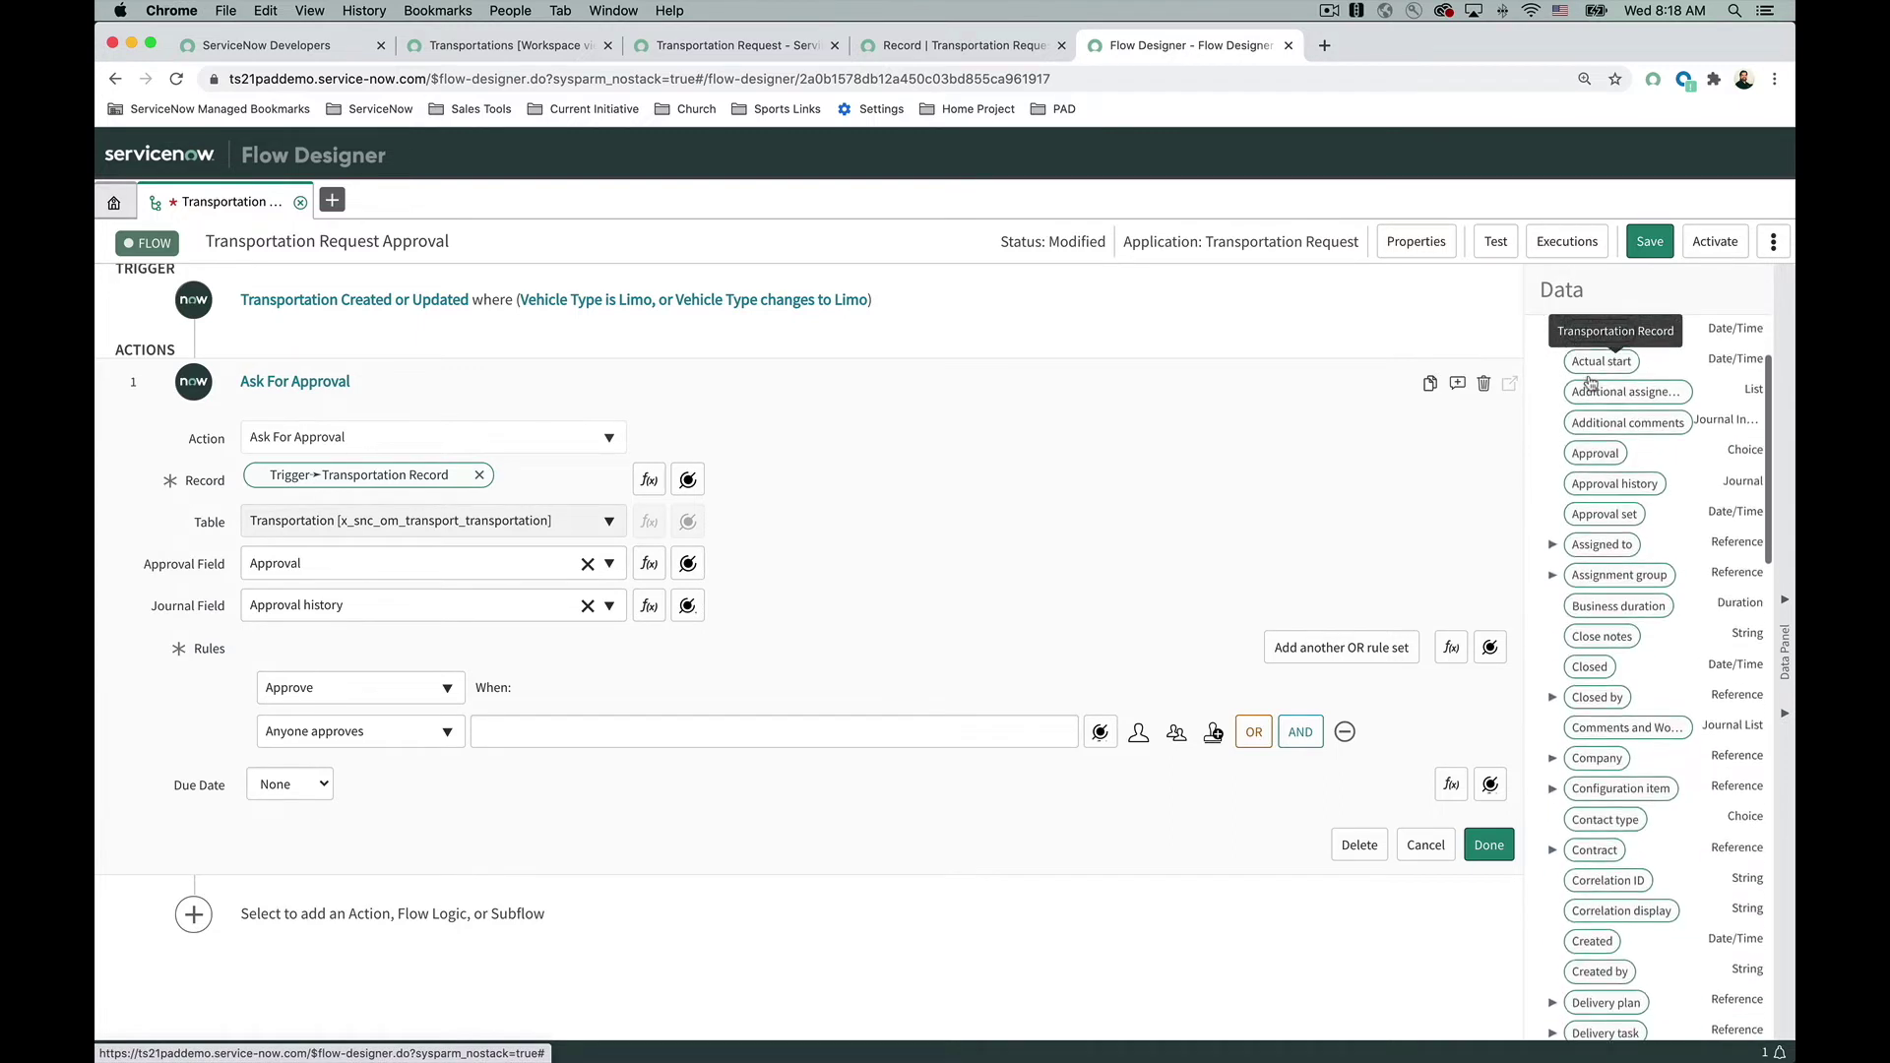
scroll(1590, 382, "down", 10)
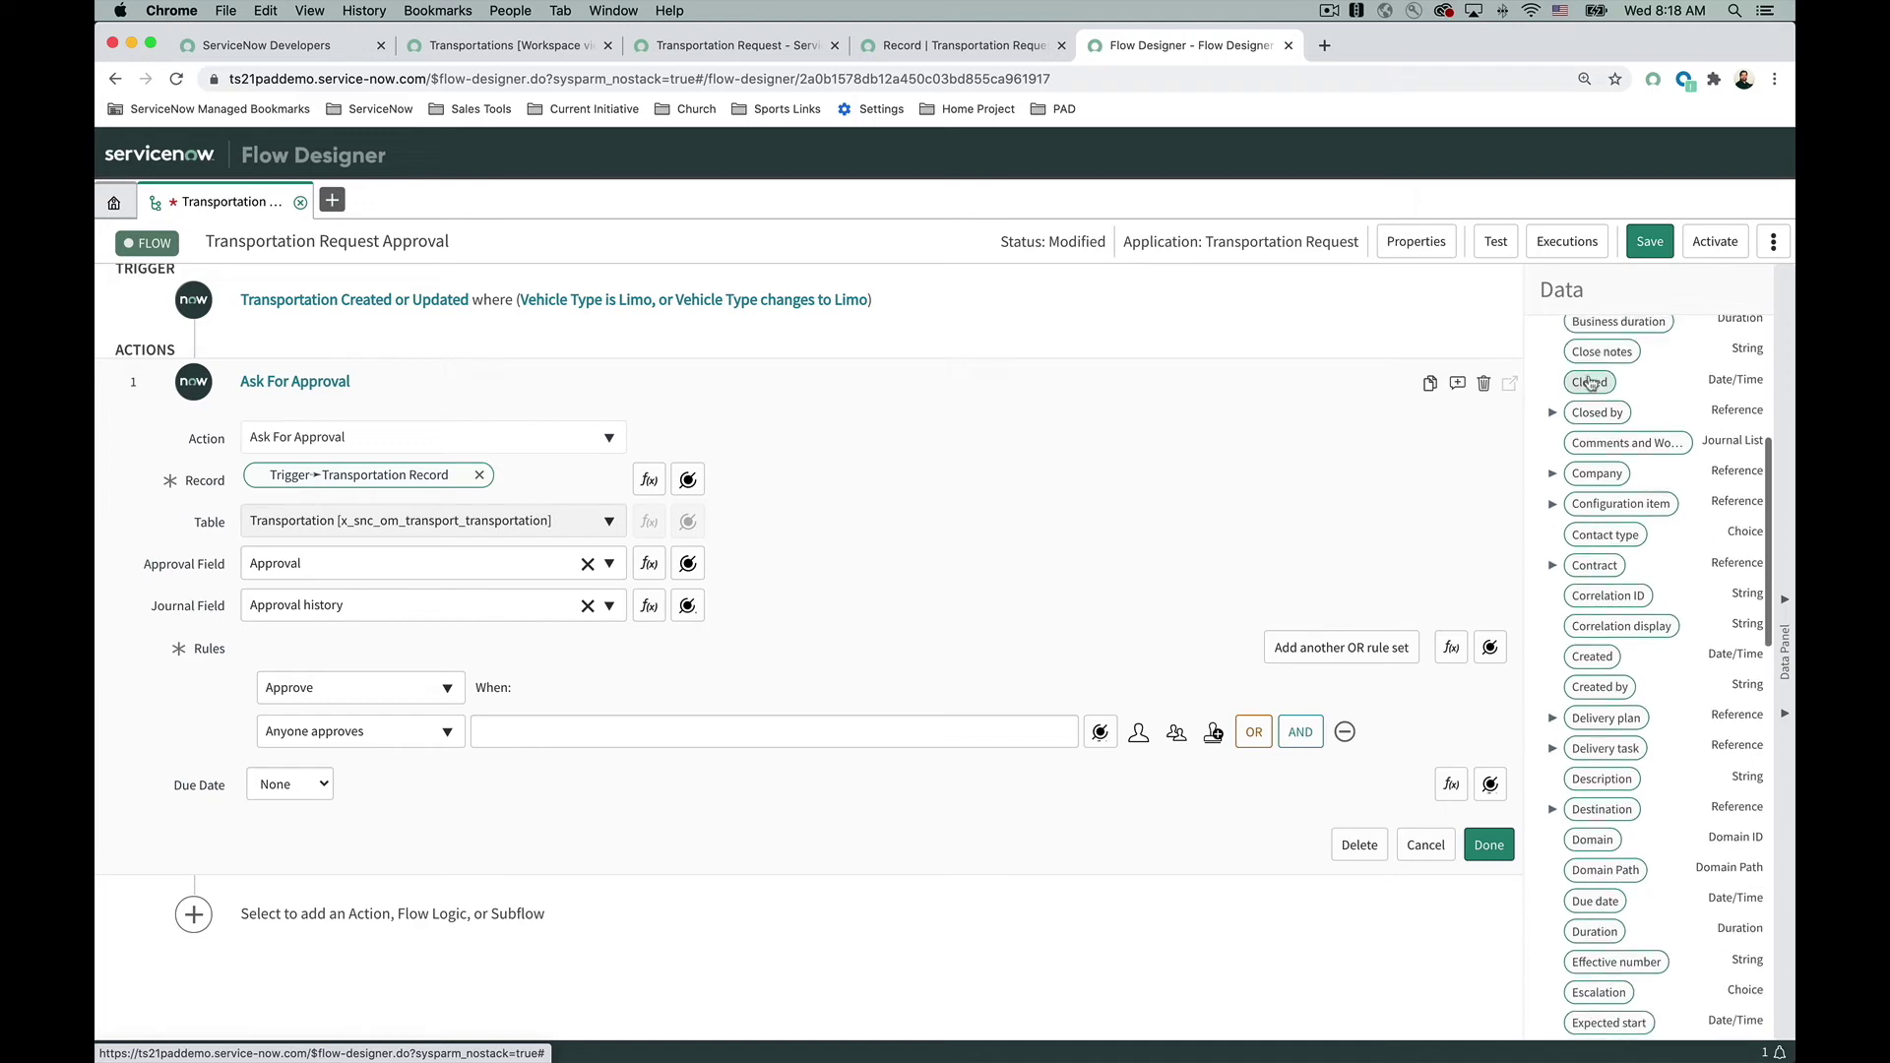
scroll(1590, 382, "down", 4)
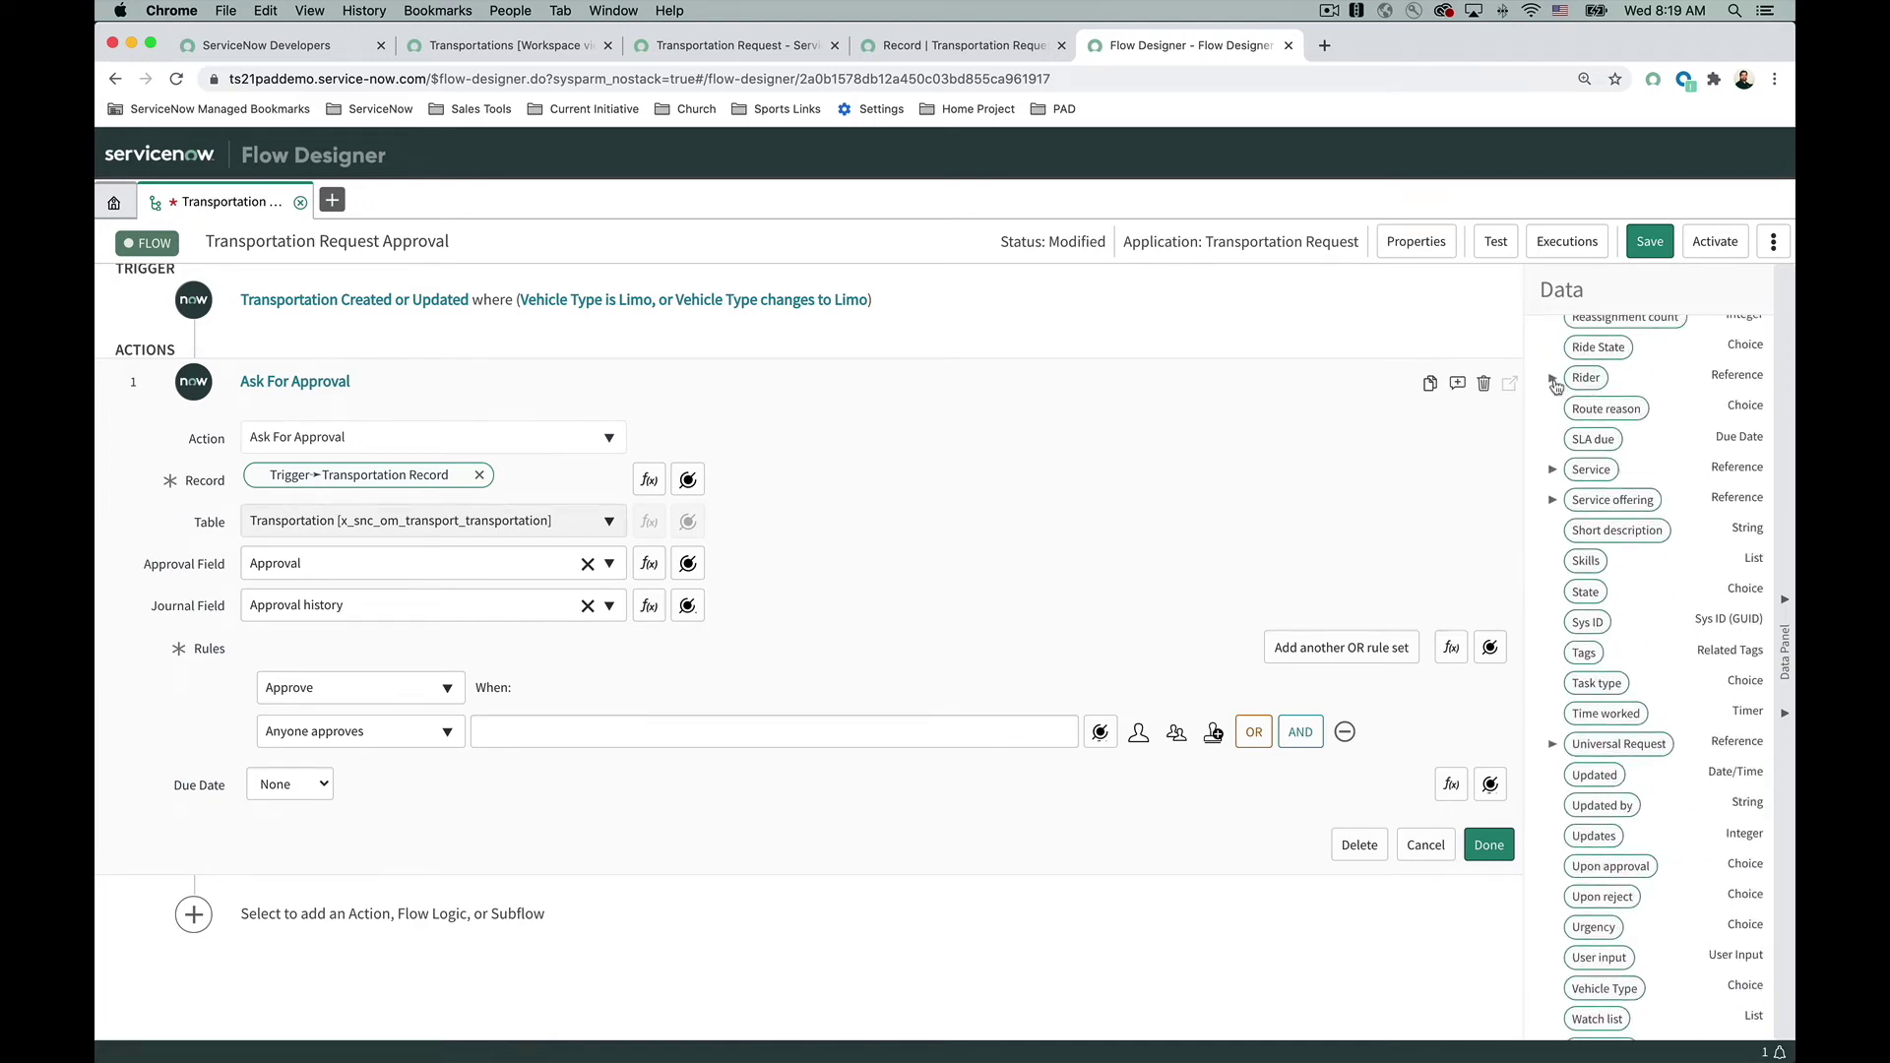
left_click(1554, 381)
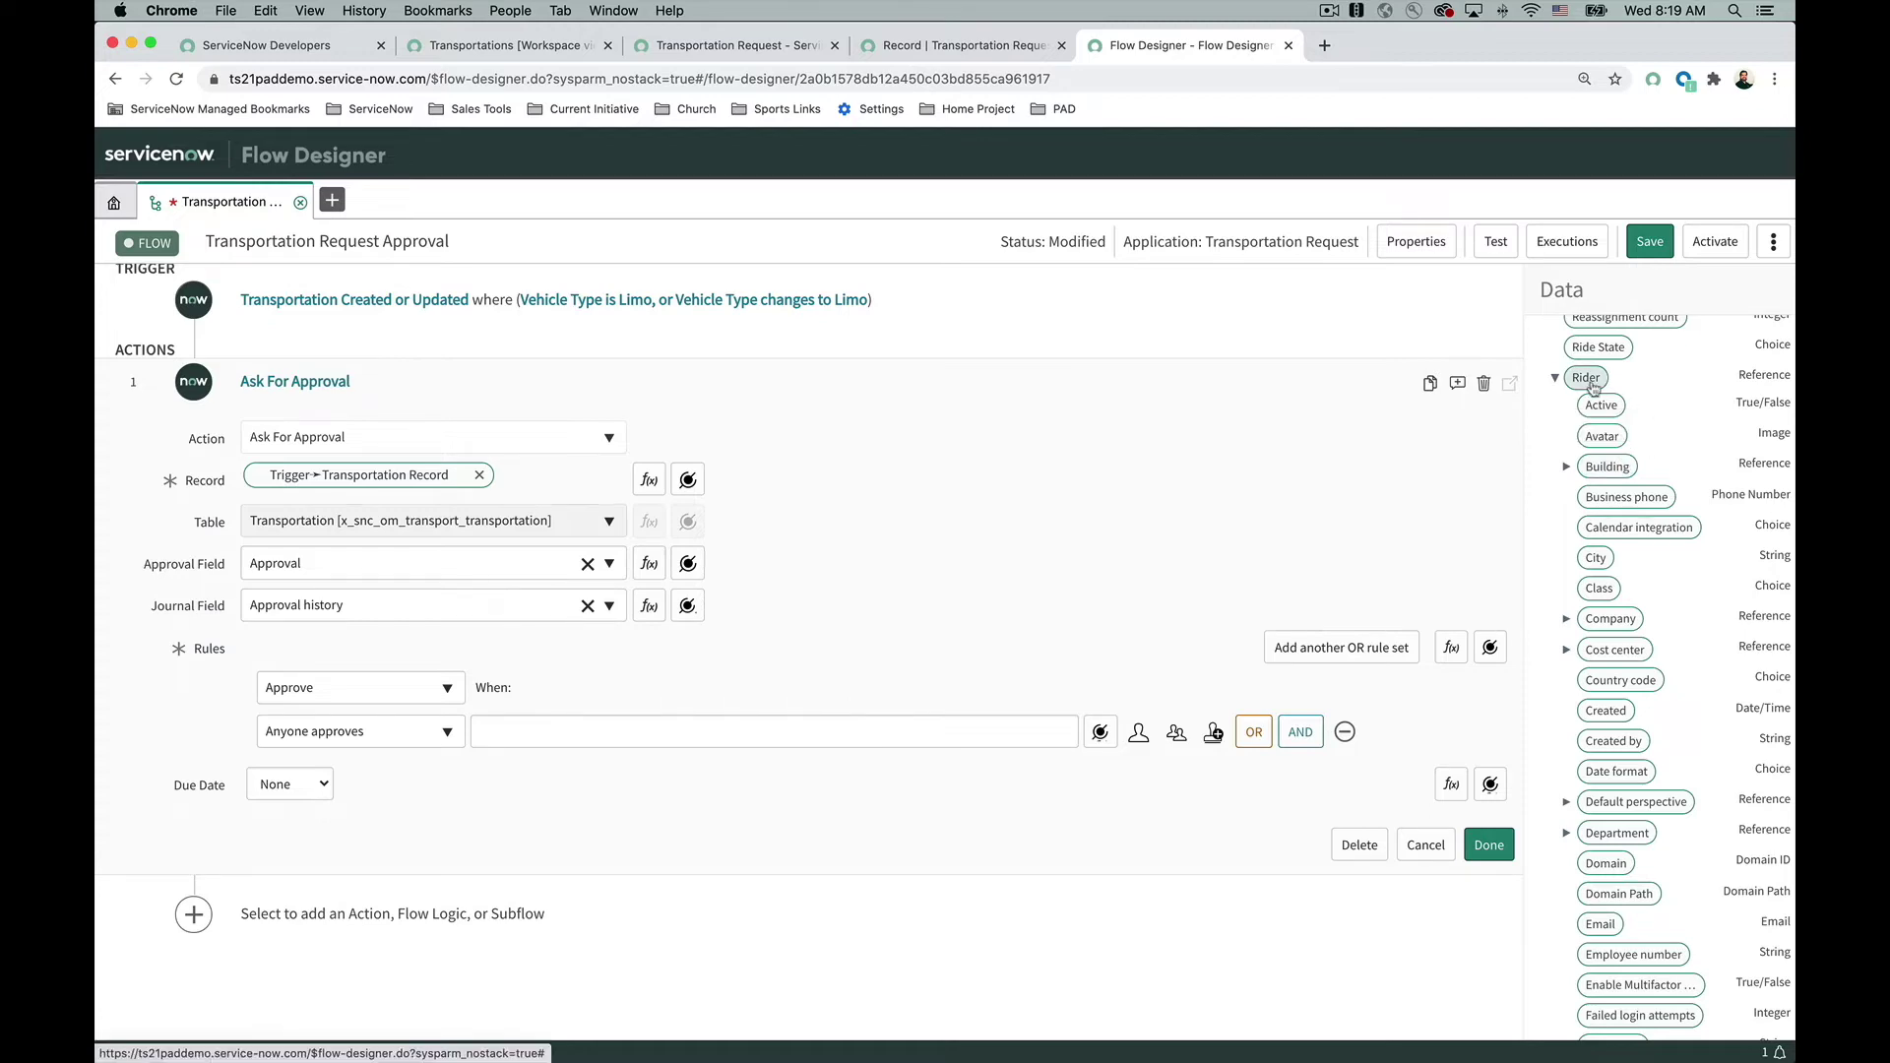
scroll(1616, 555, "down", 10)
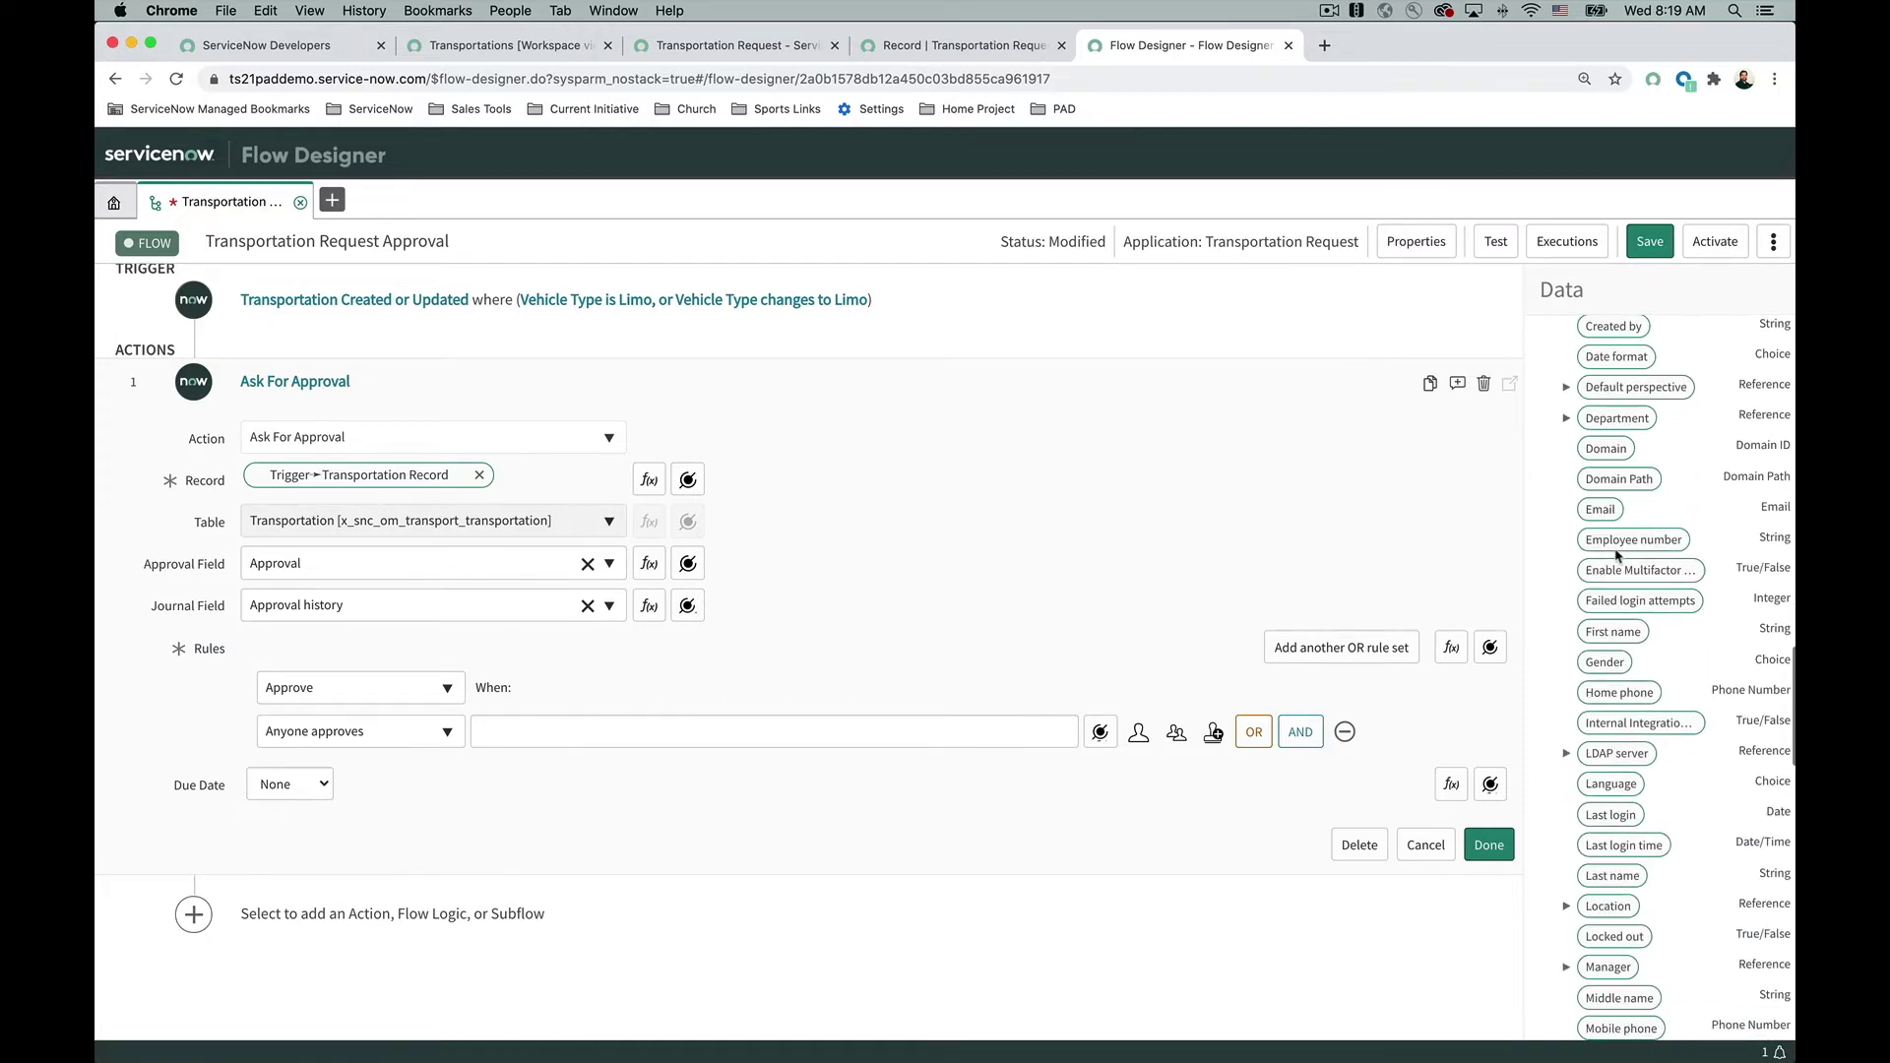
scroll(1615, 555, "down", 10)
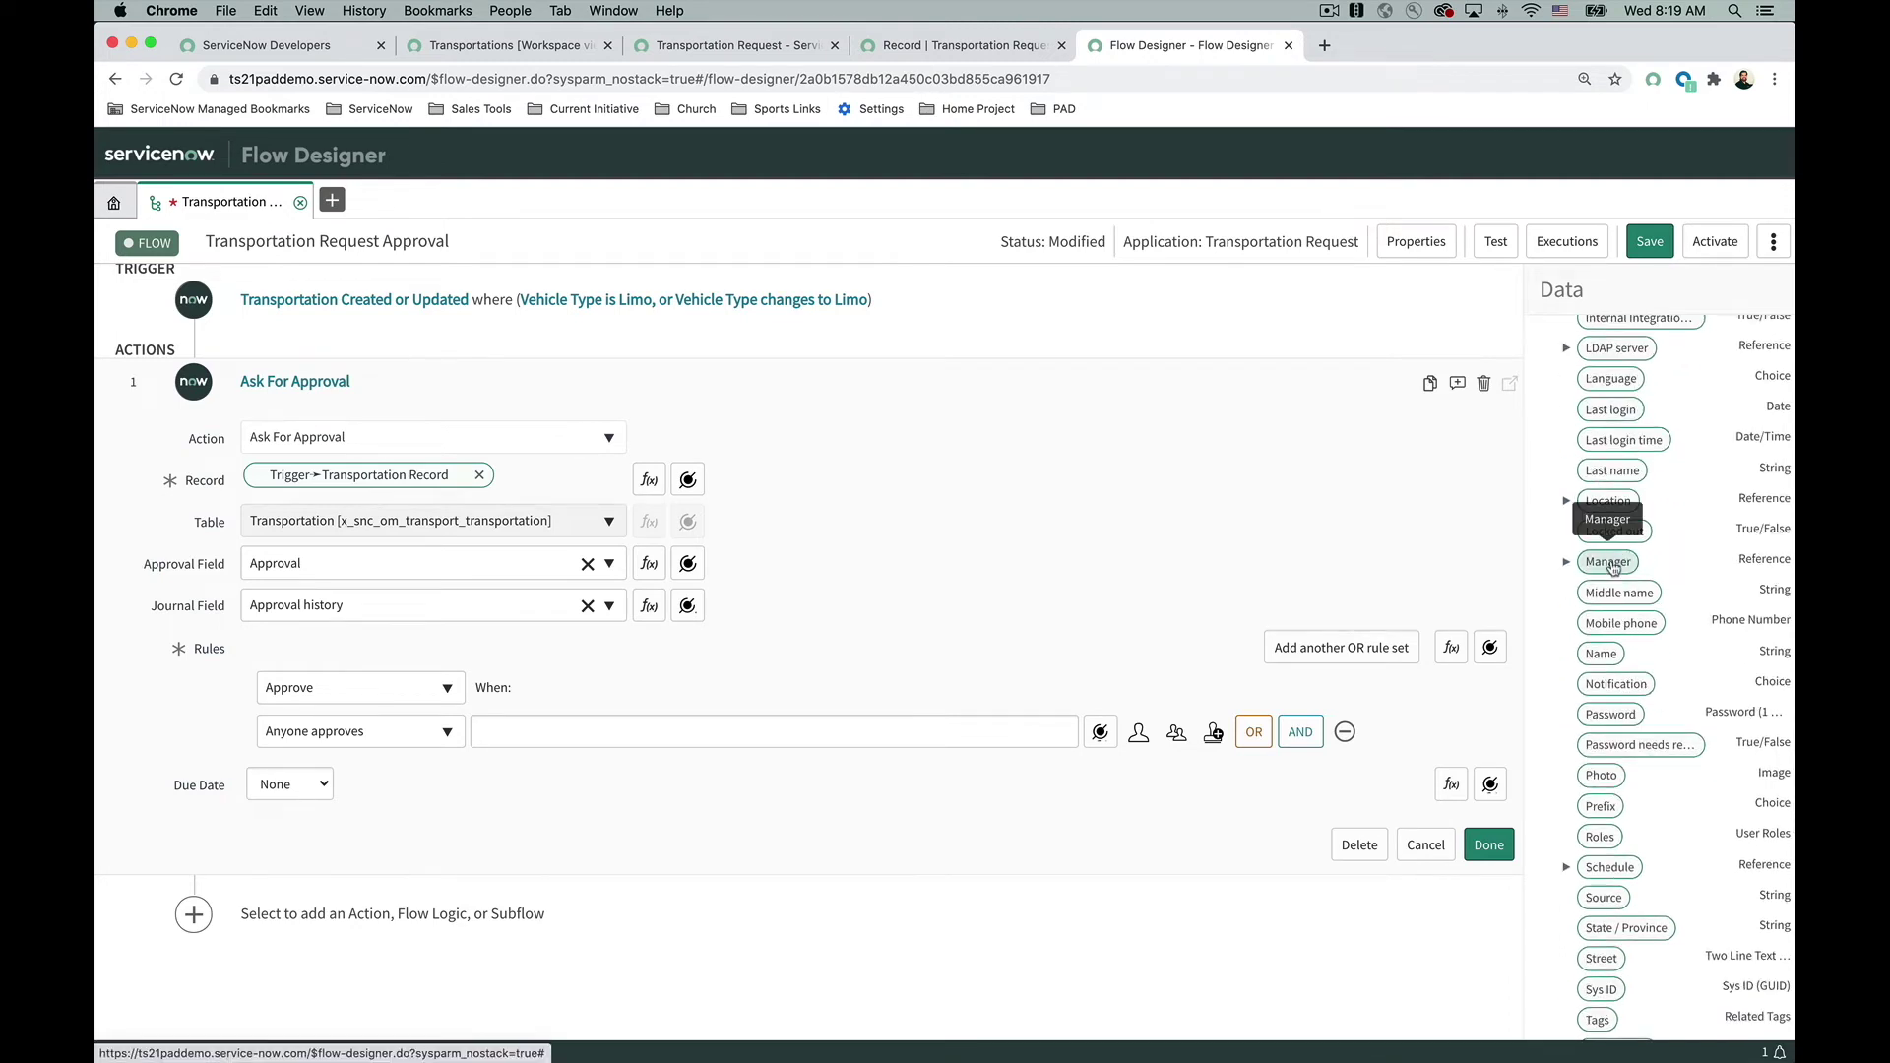
left_click_drag(1611, 568, 987, 729)
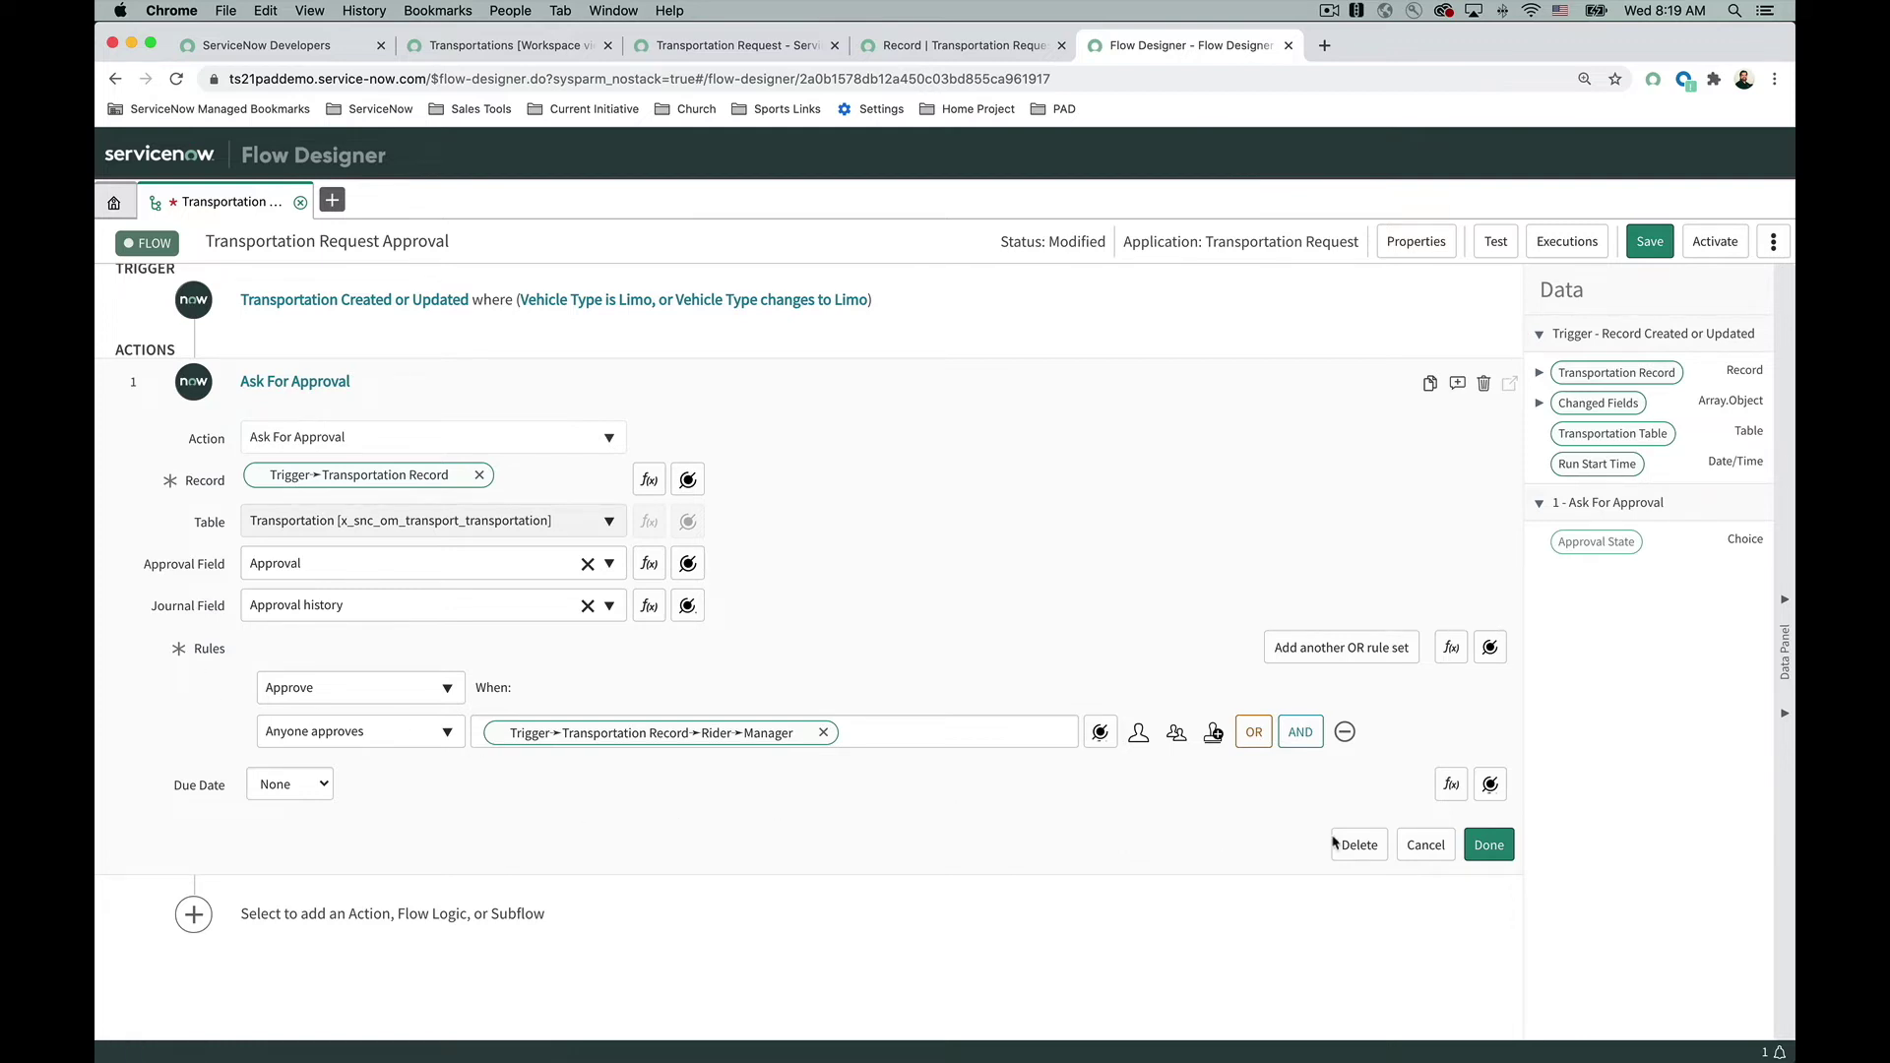
Step: Finish the approval action, save the flow, and activate it so it shows Published
left_click(1490, 845)
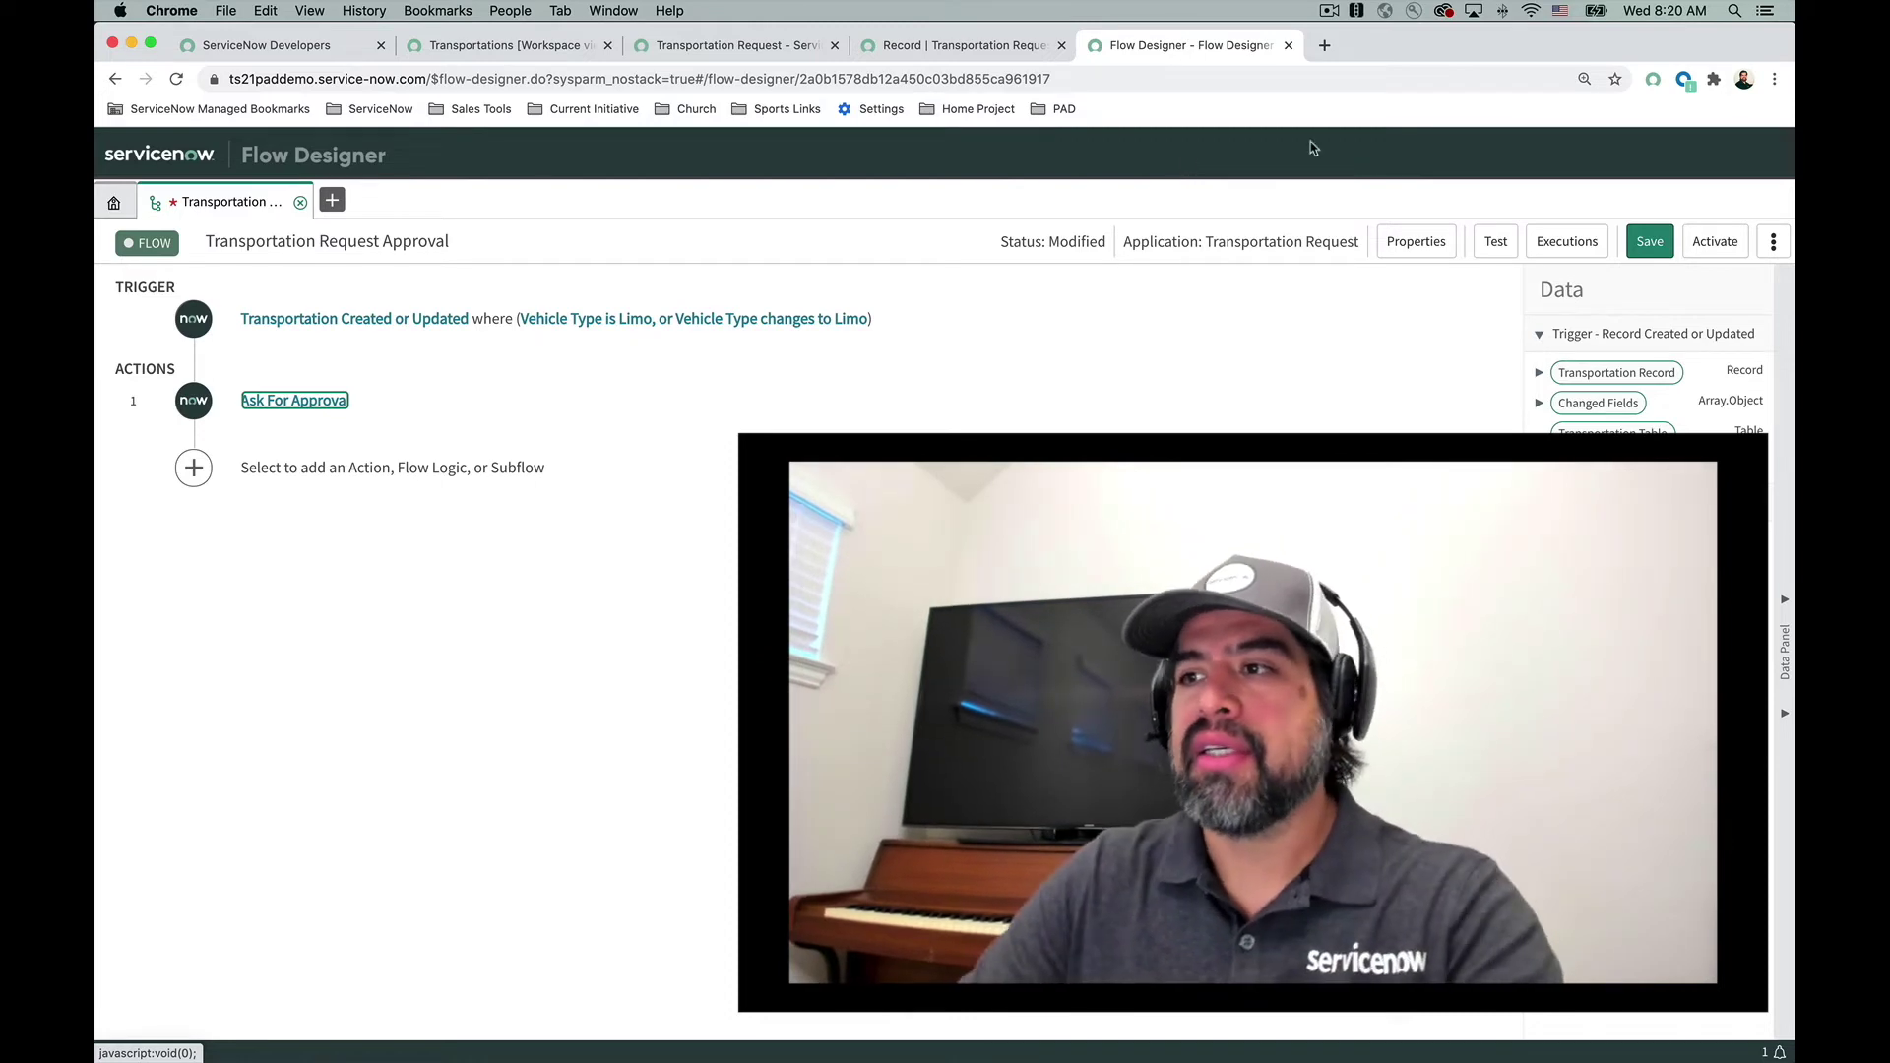
left_click(1649, 242)
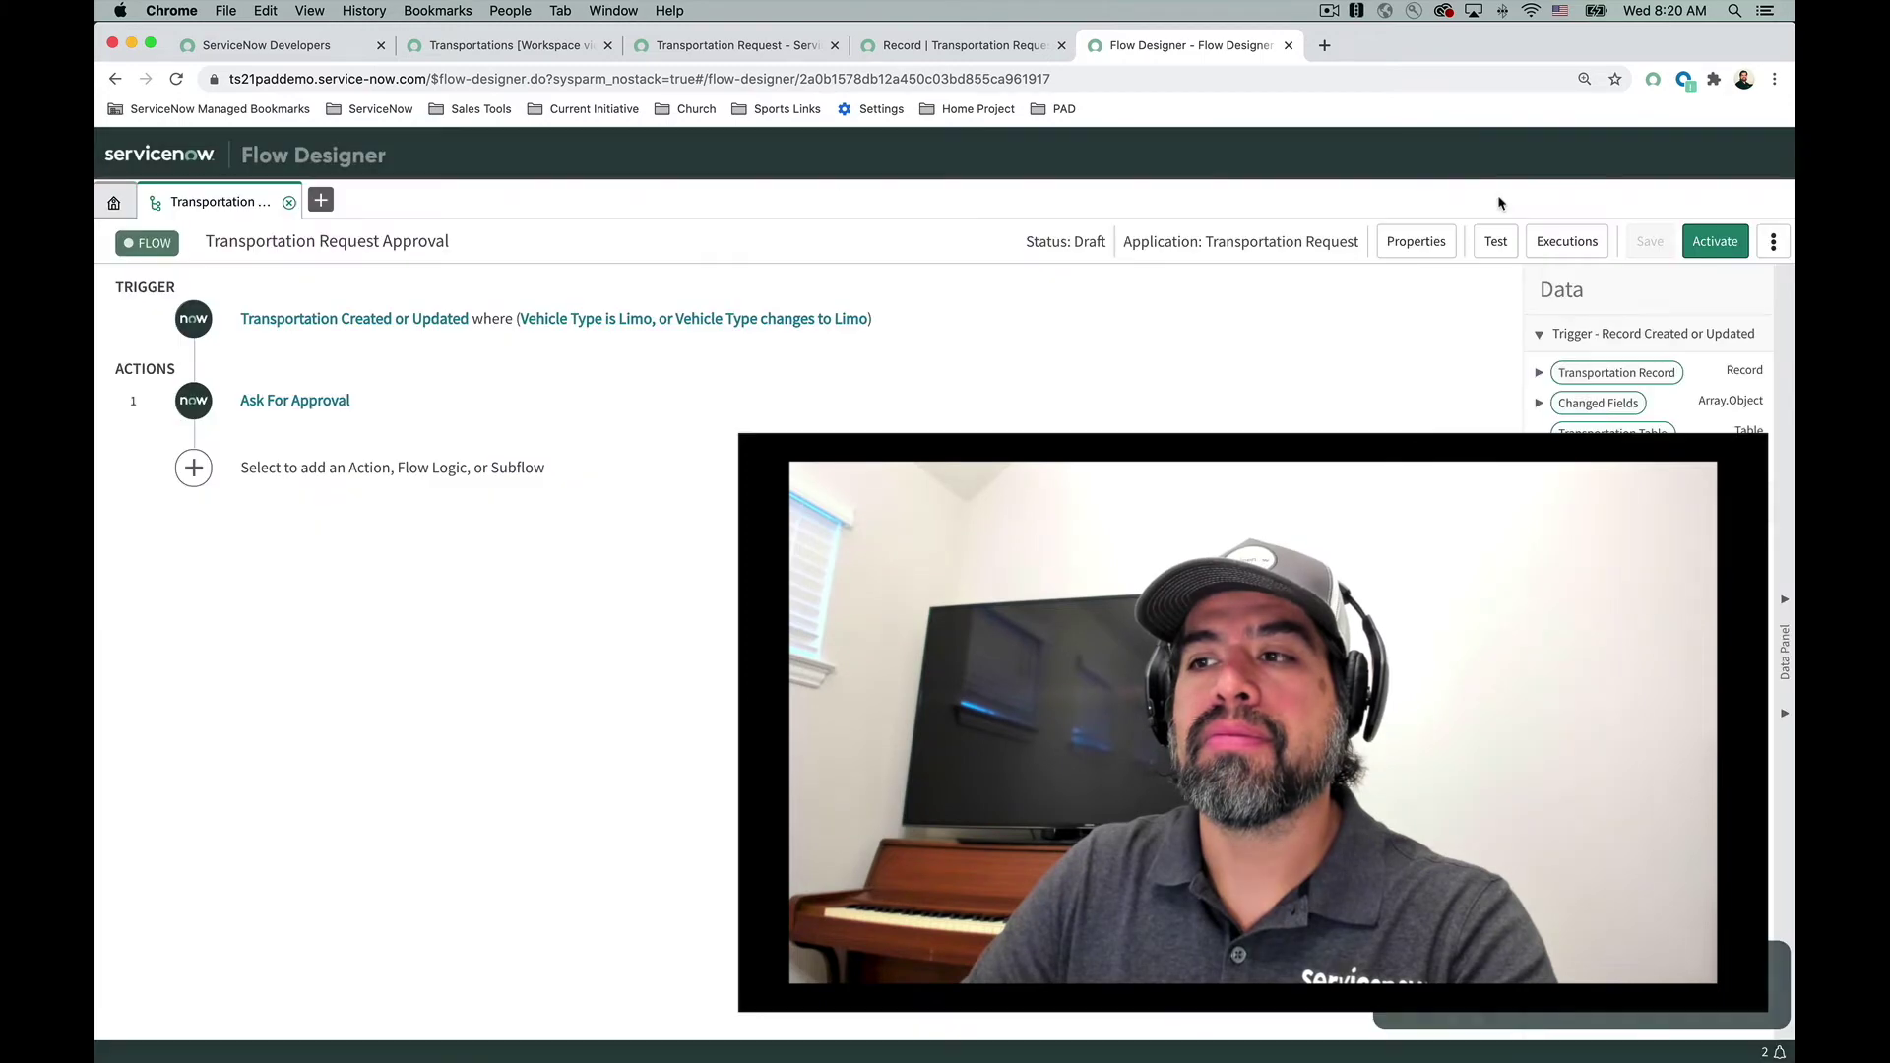
left_click(1719, 253)
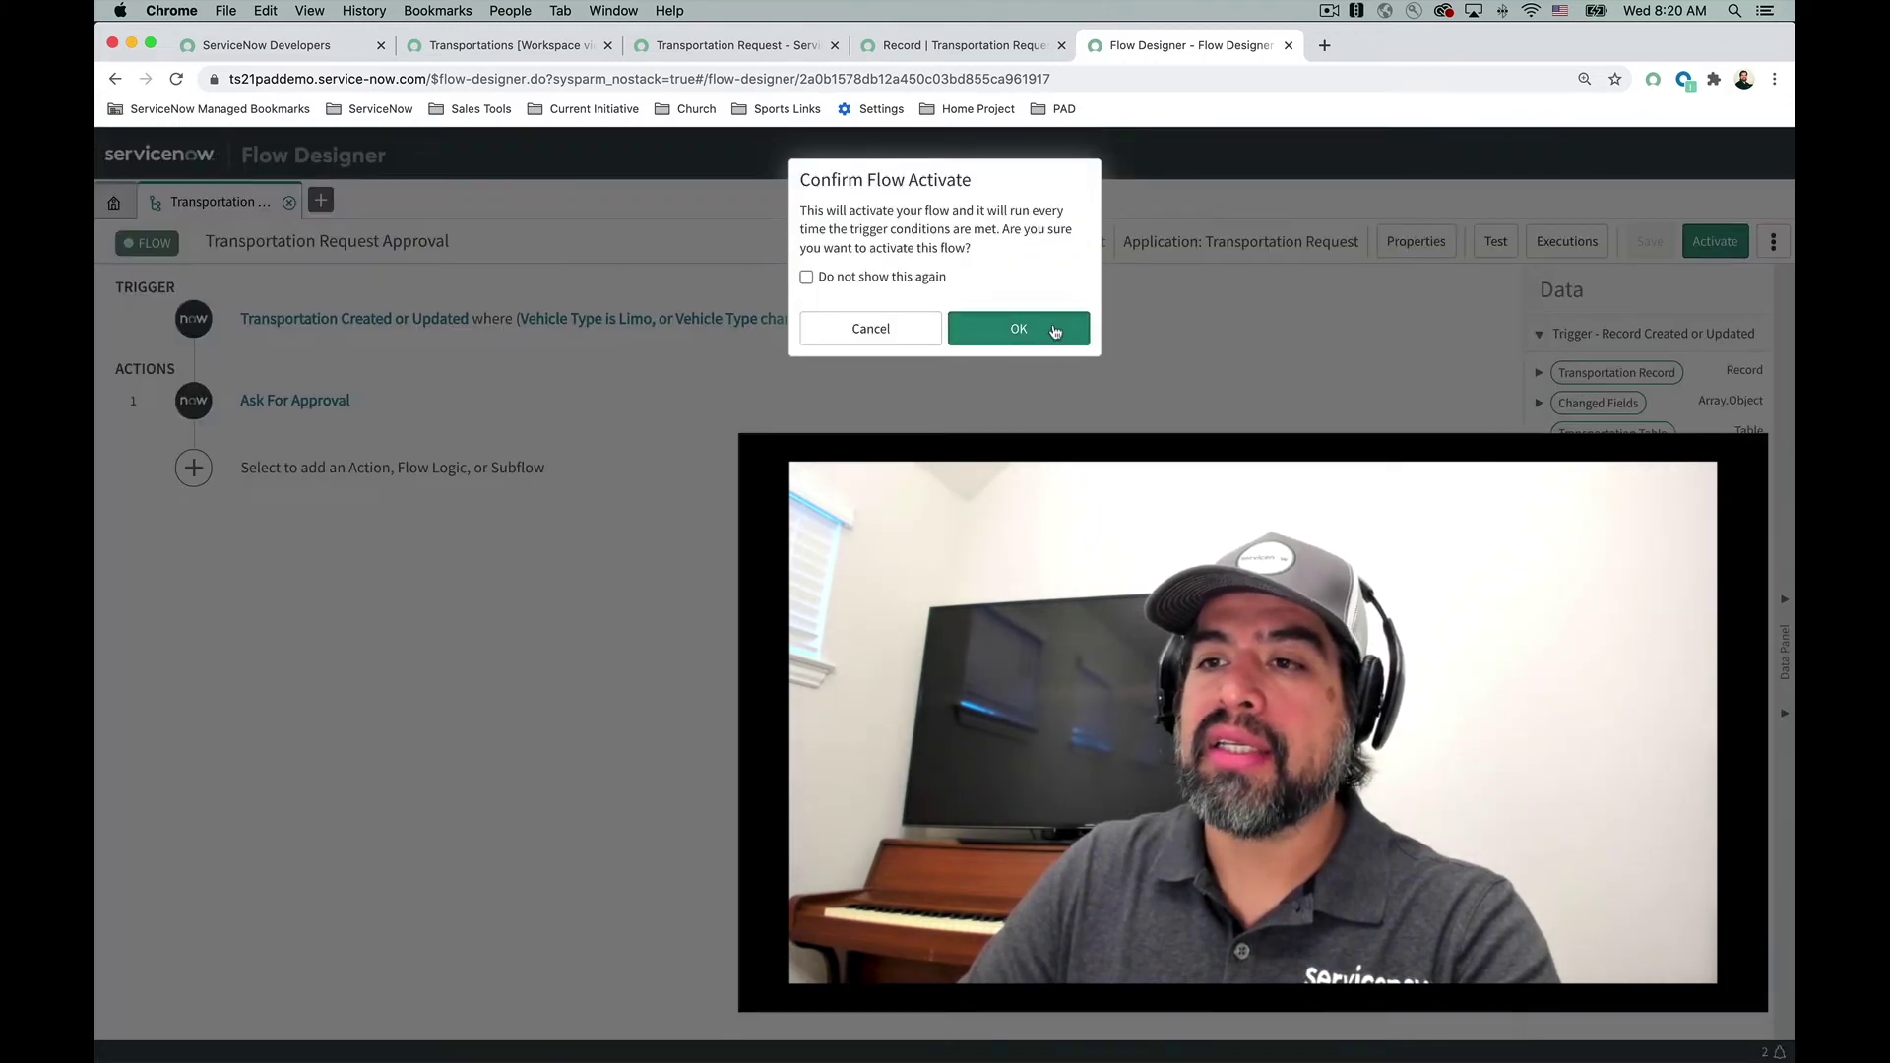
left_click(1052, 328)
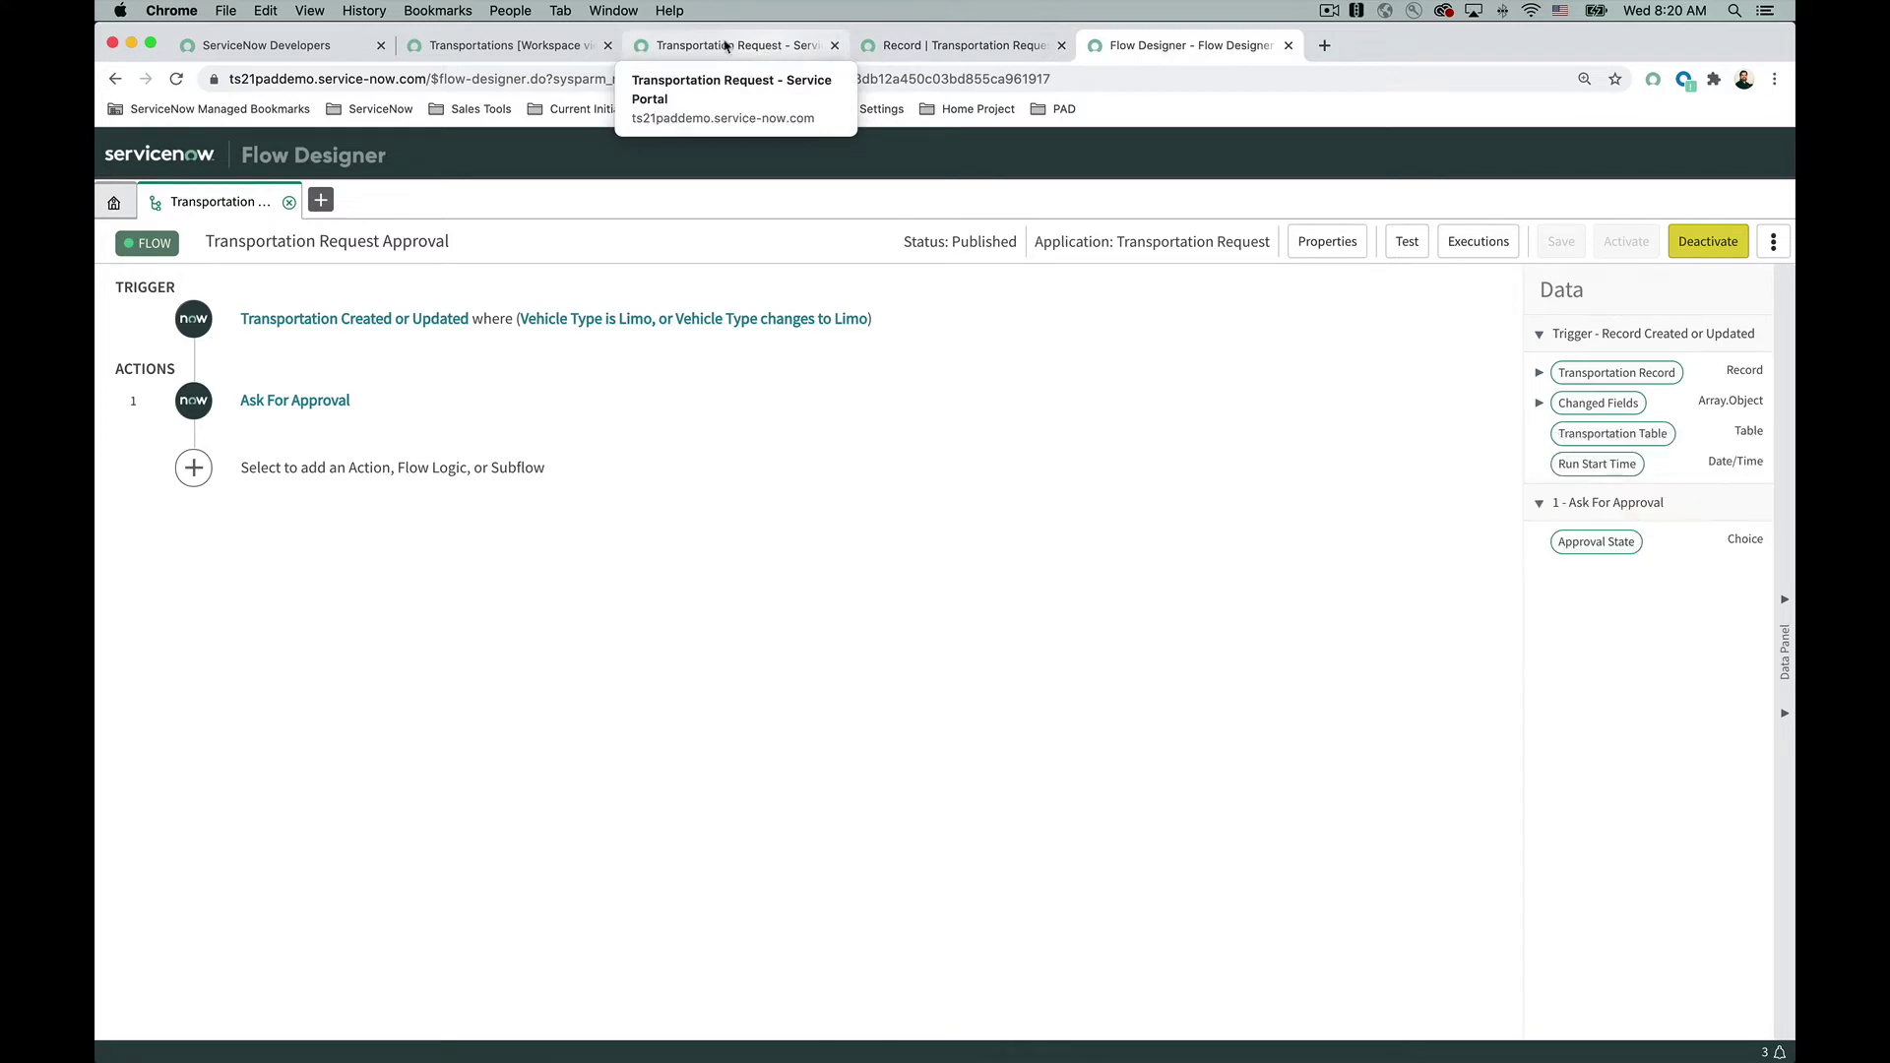
left_click(480, 46)
Step: Clear the navigator filter and open the Users w Manager List favorite, showing 15 managed users
left_click(1231, 226)
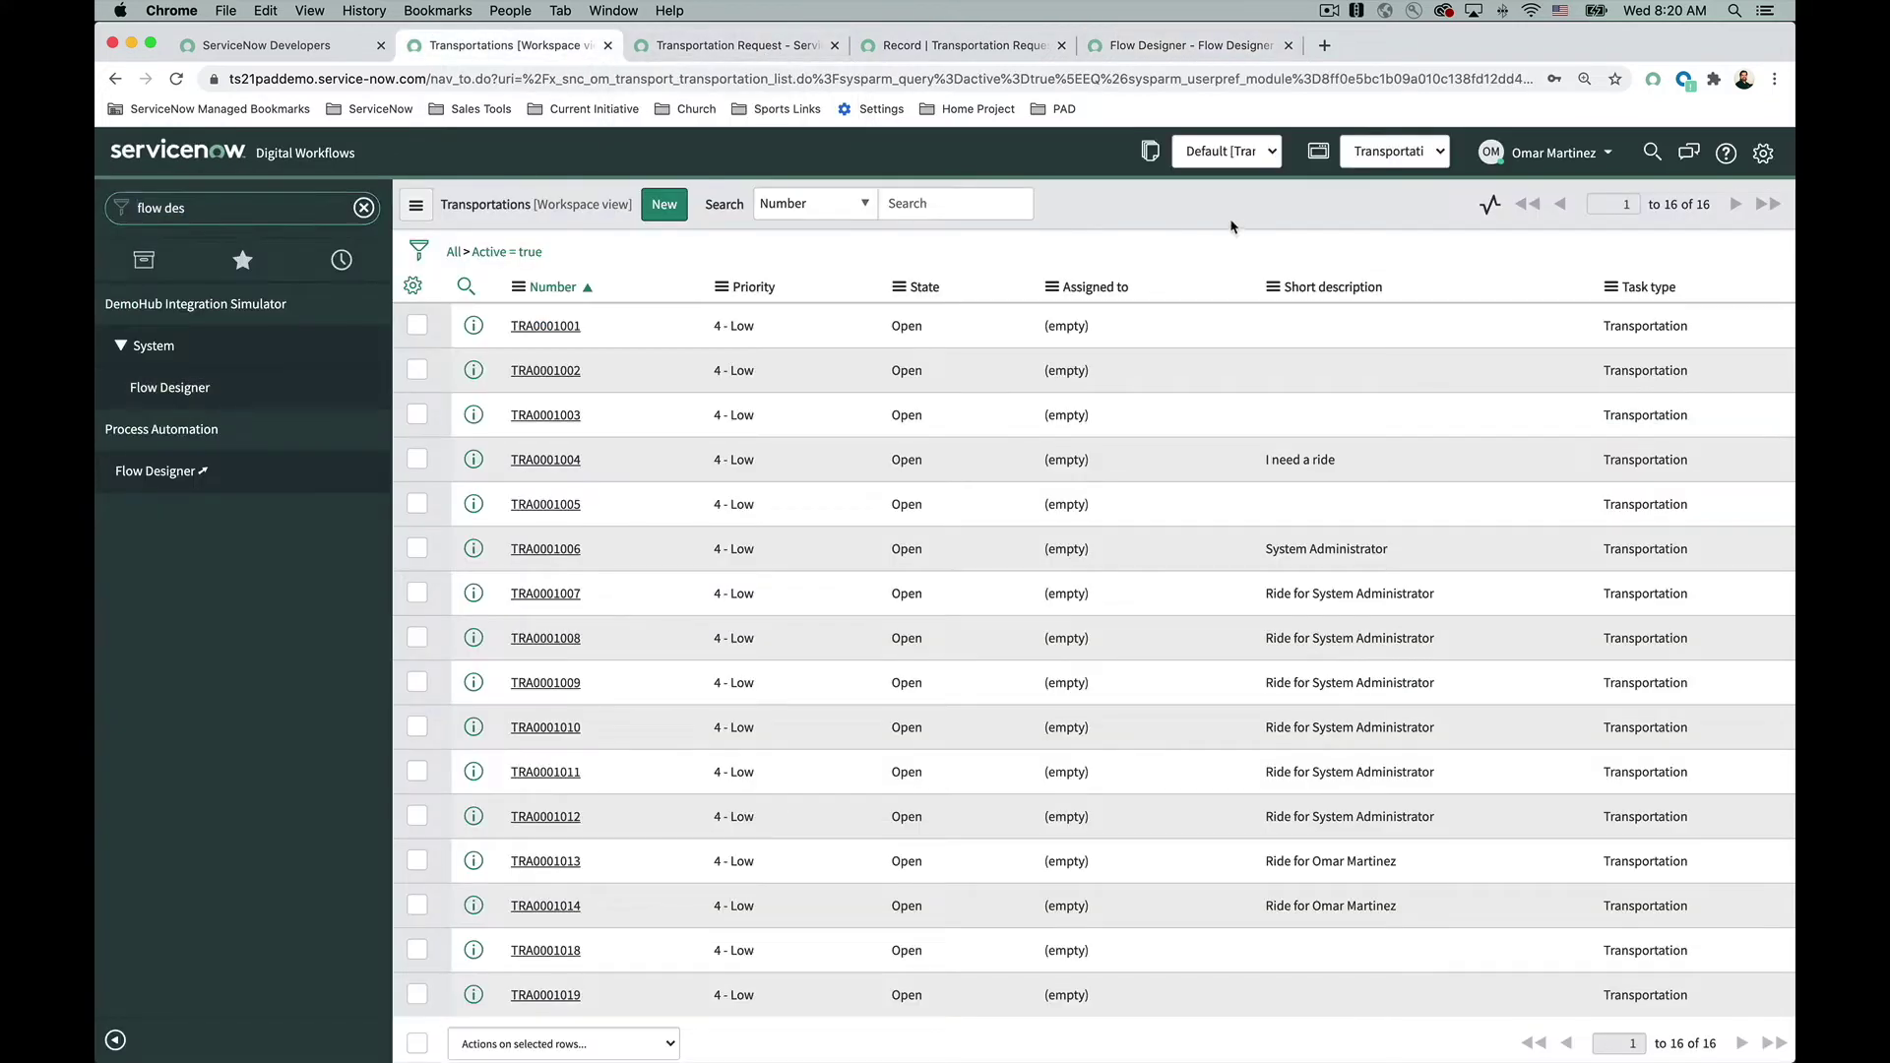
left_click(363, 207)
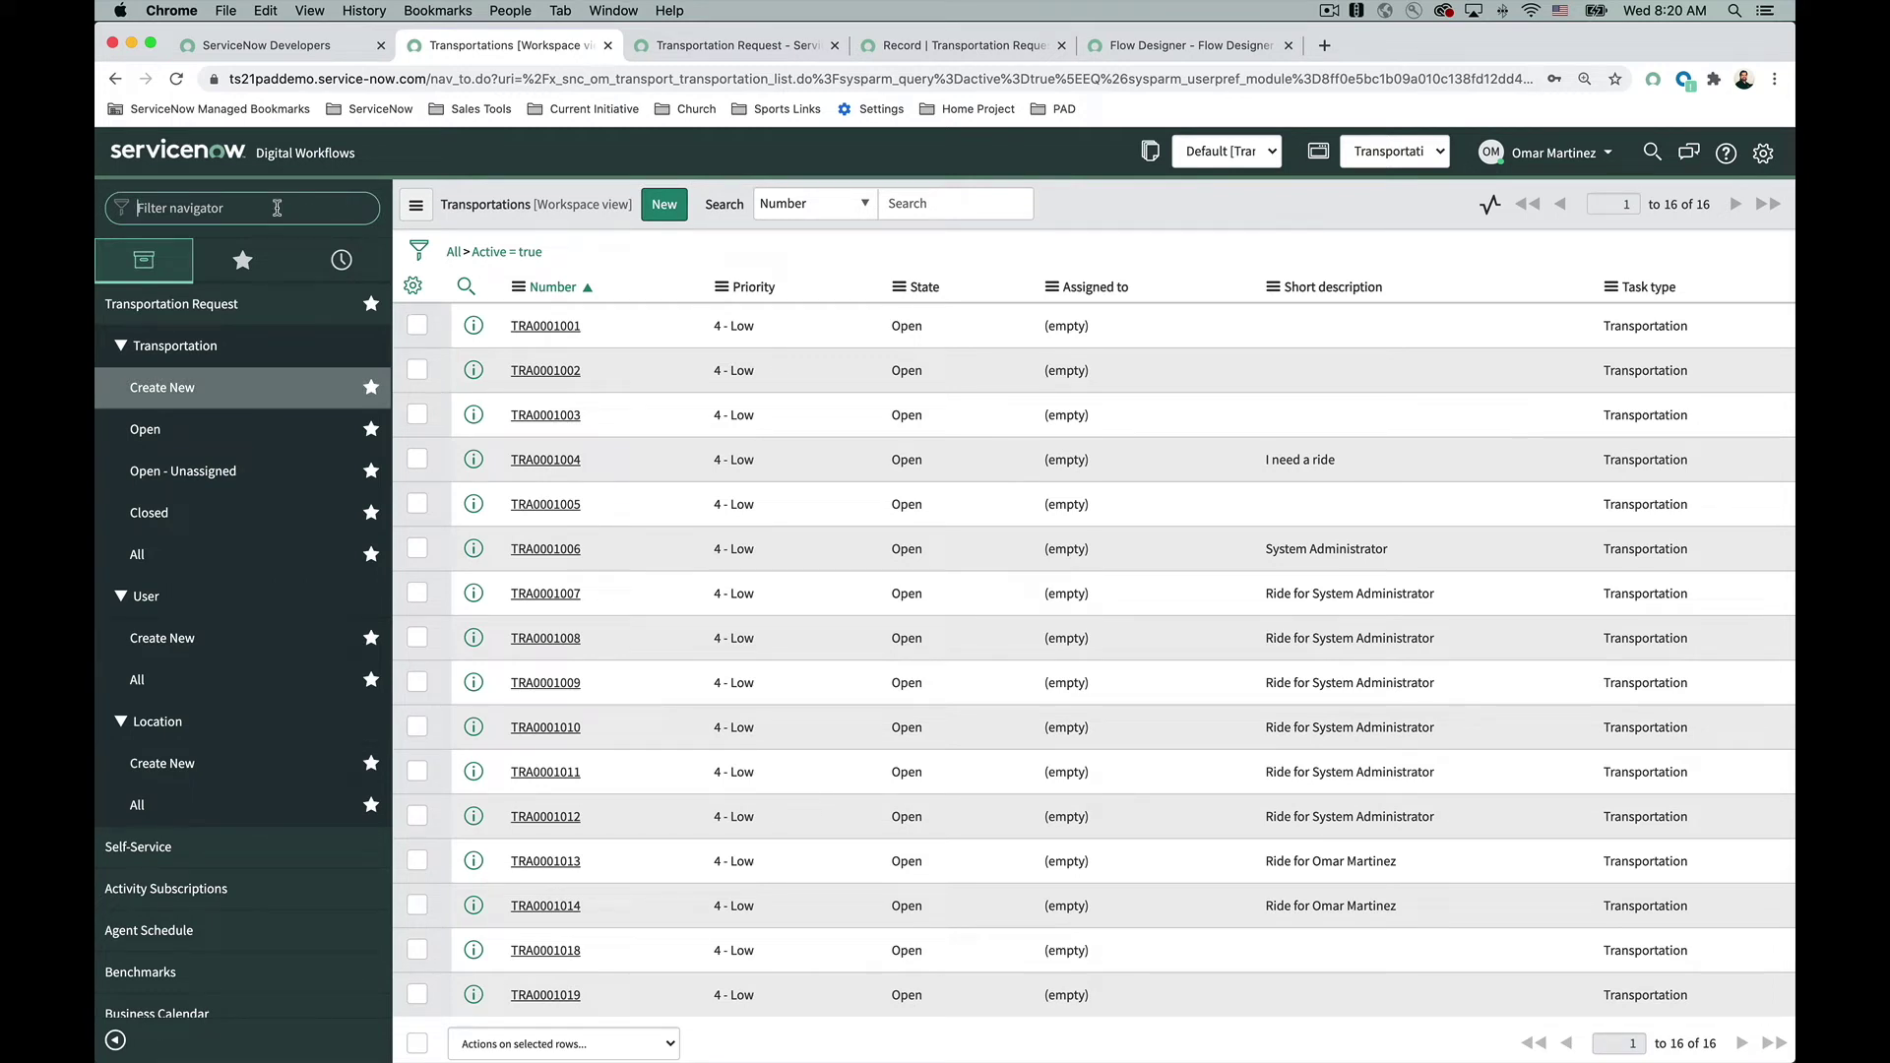
left_click(242, 260)
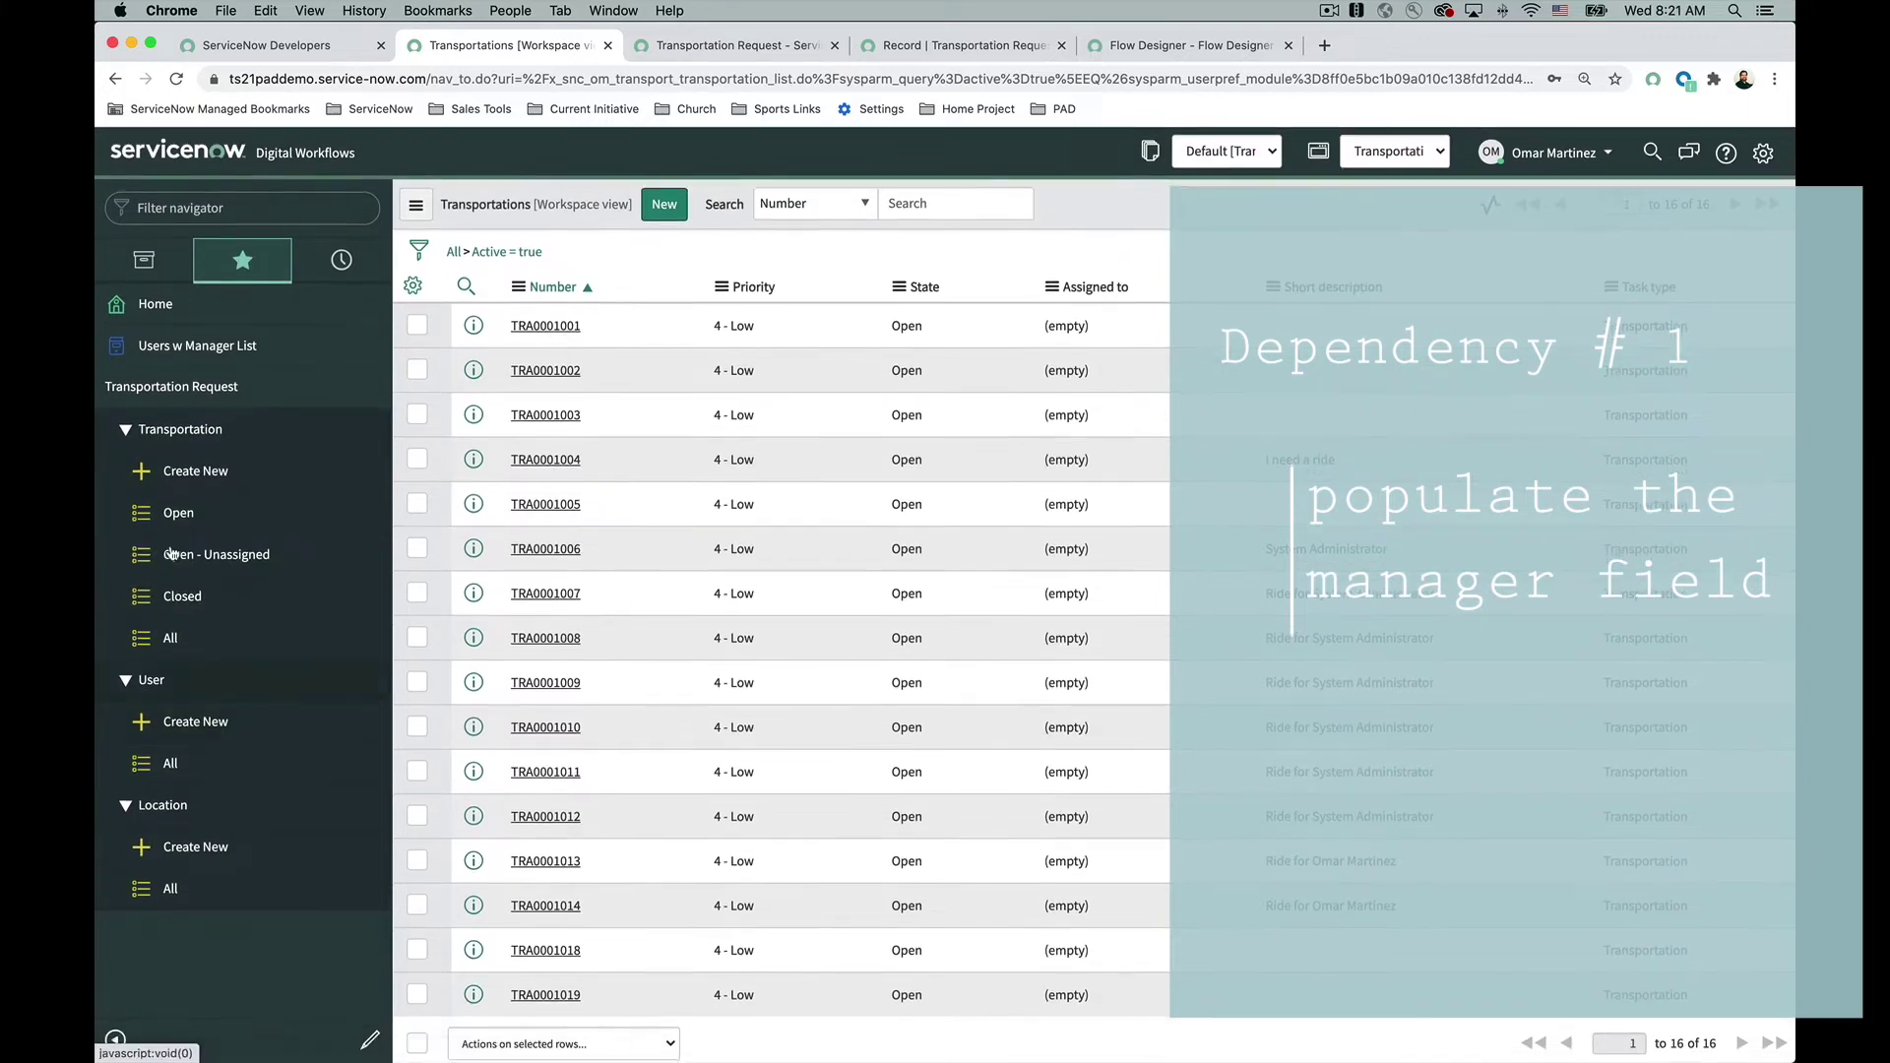
left_click(257, 366)
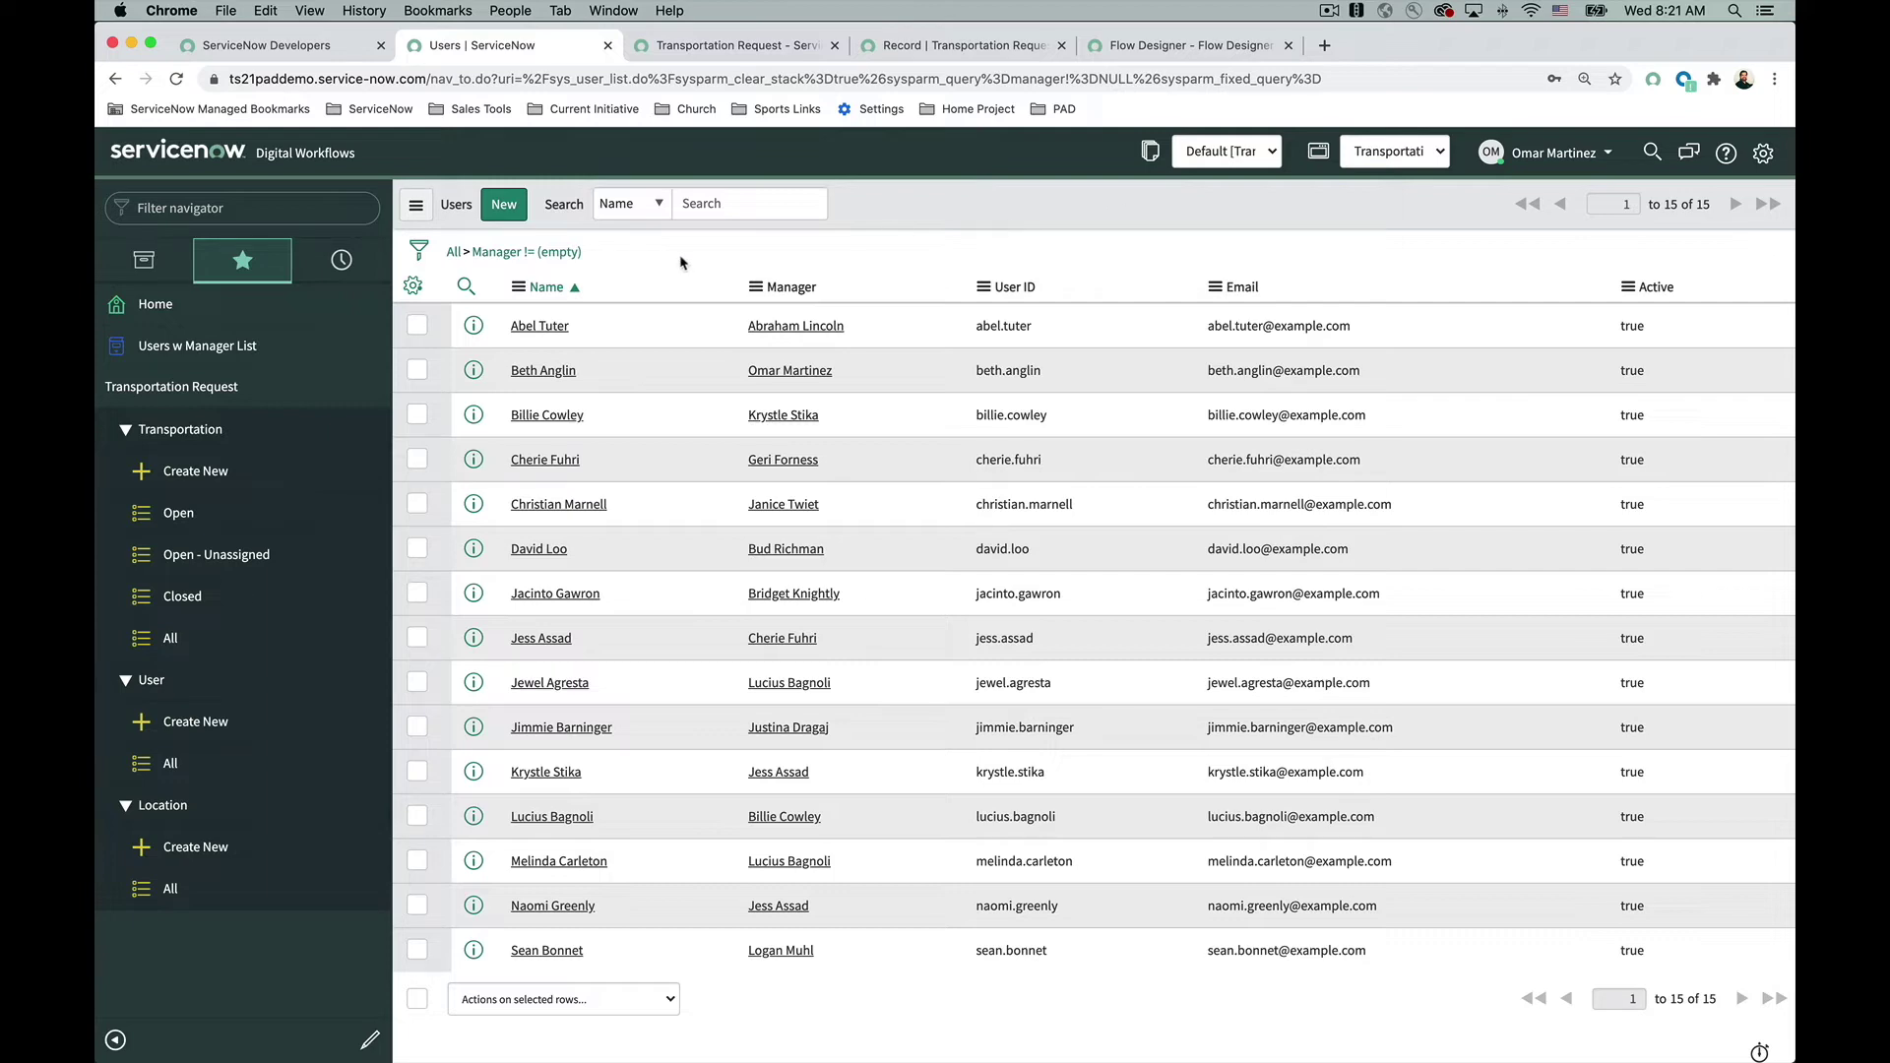
Step: Compare all 622 users with the 15 that have managers, then bring up record TRA0001020
left_click(451, 253)
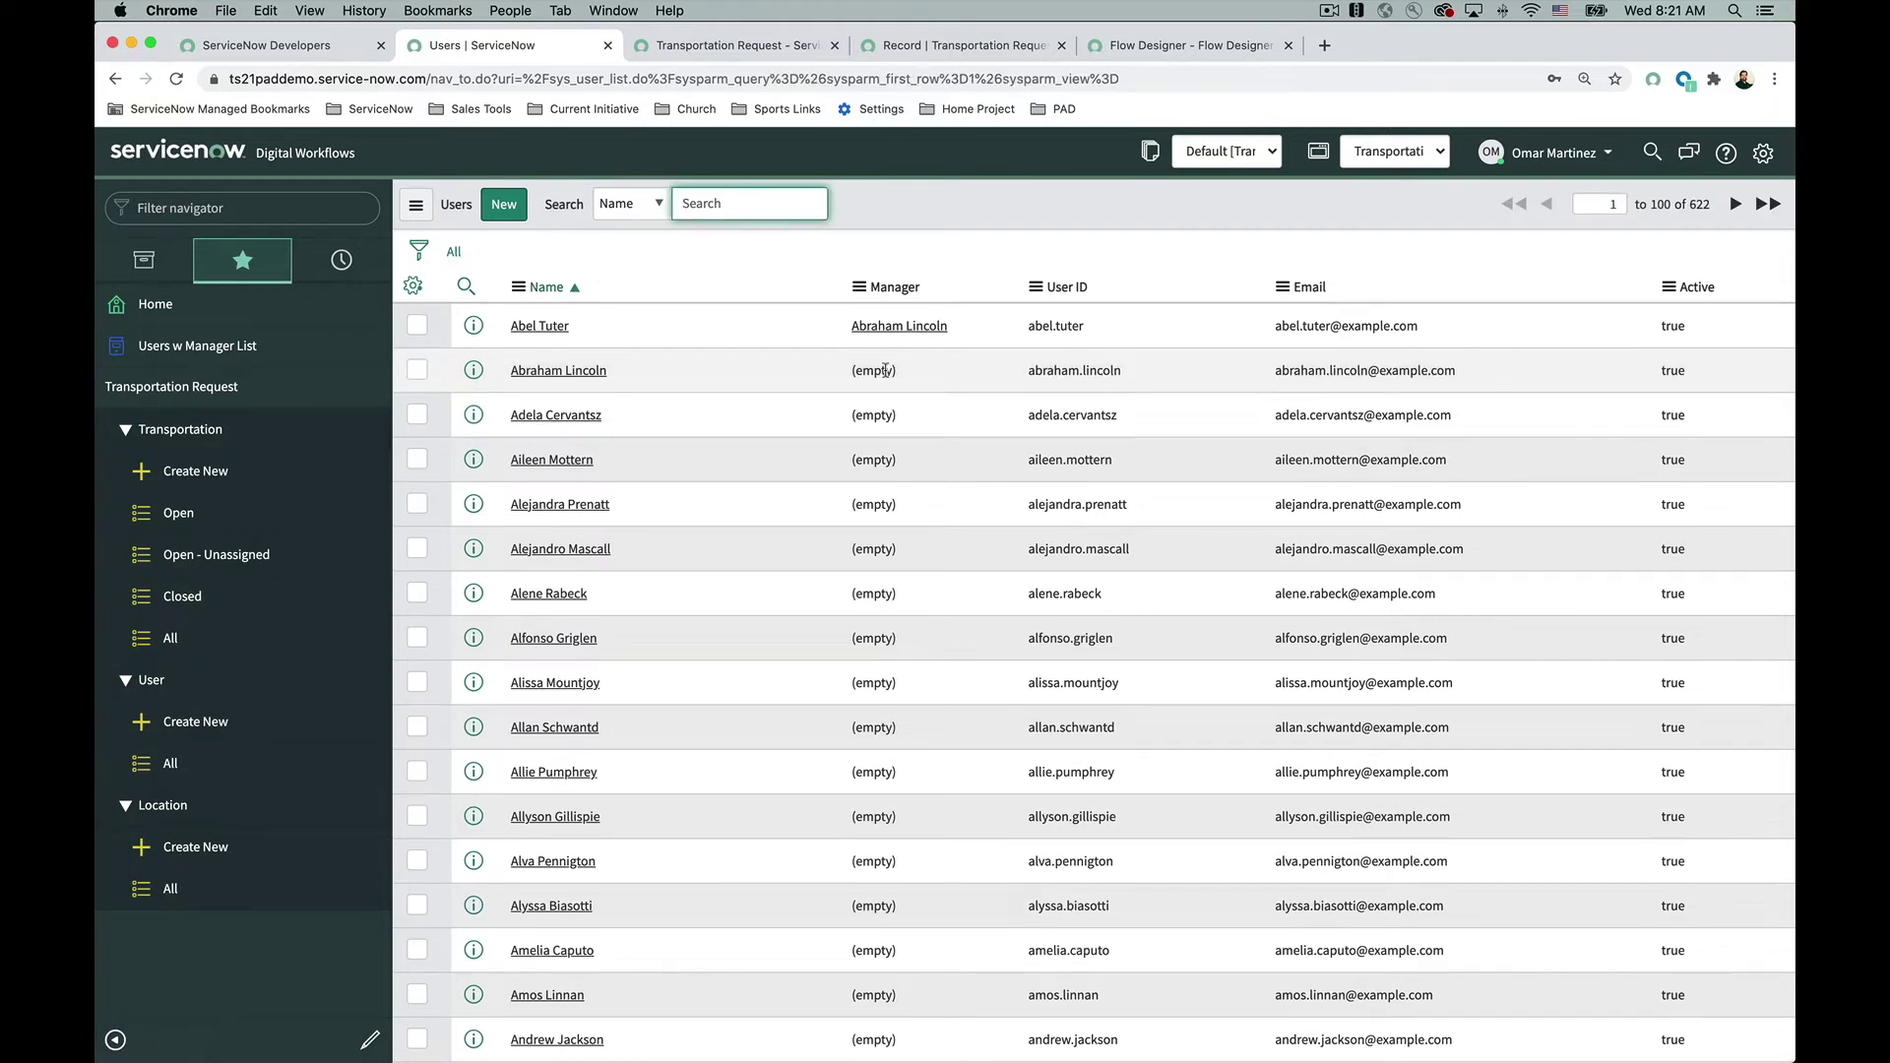
left_click(926, 214)
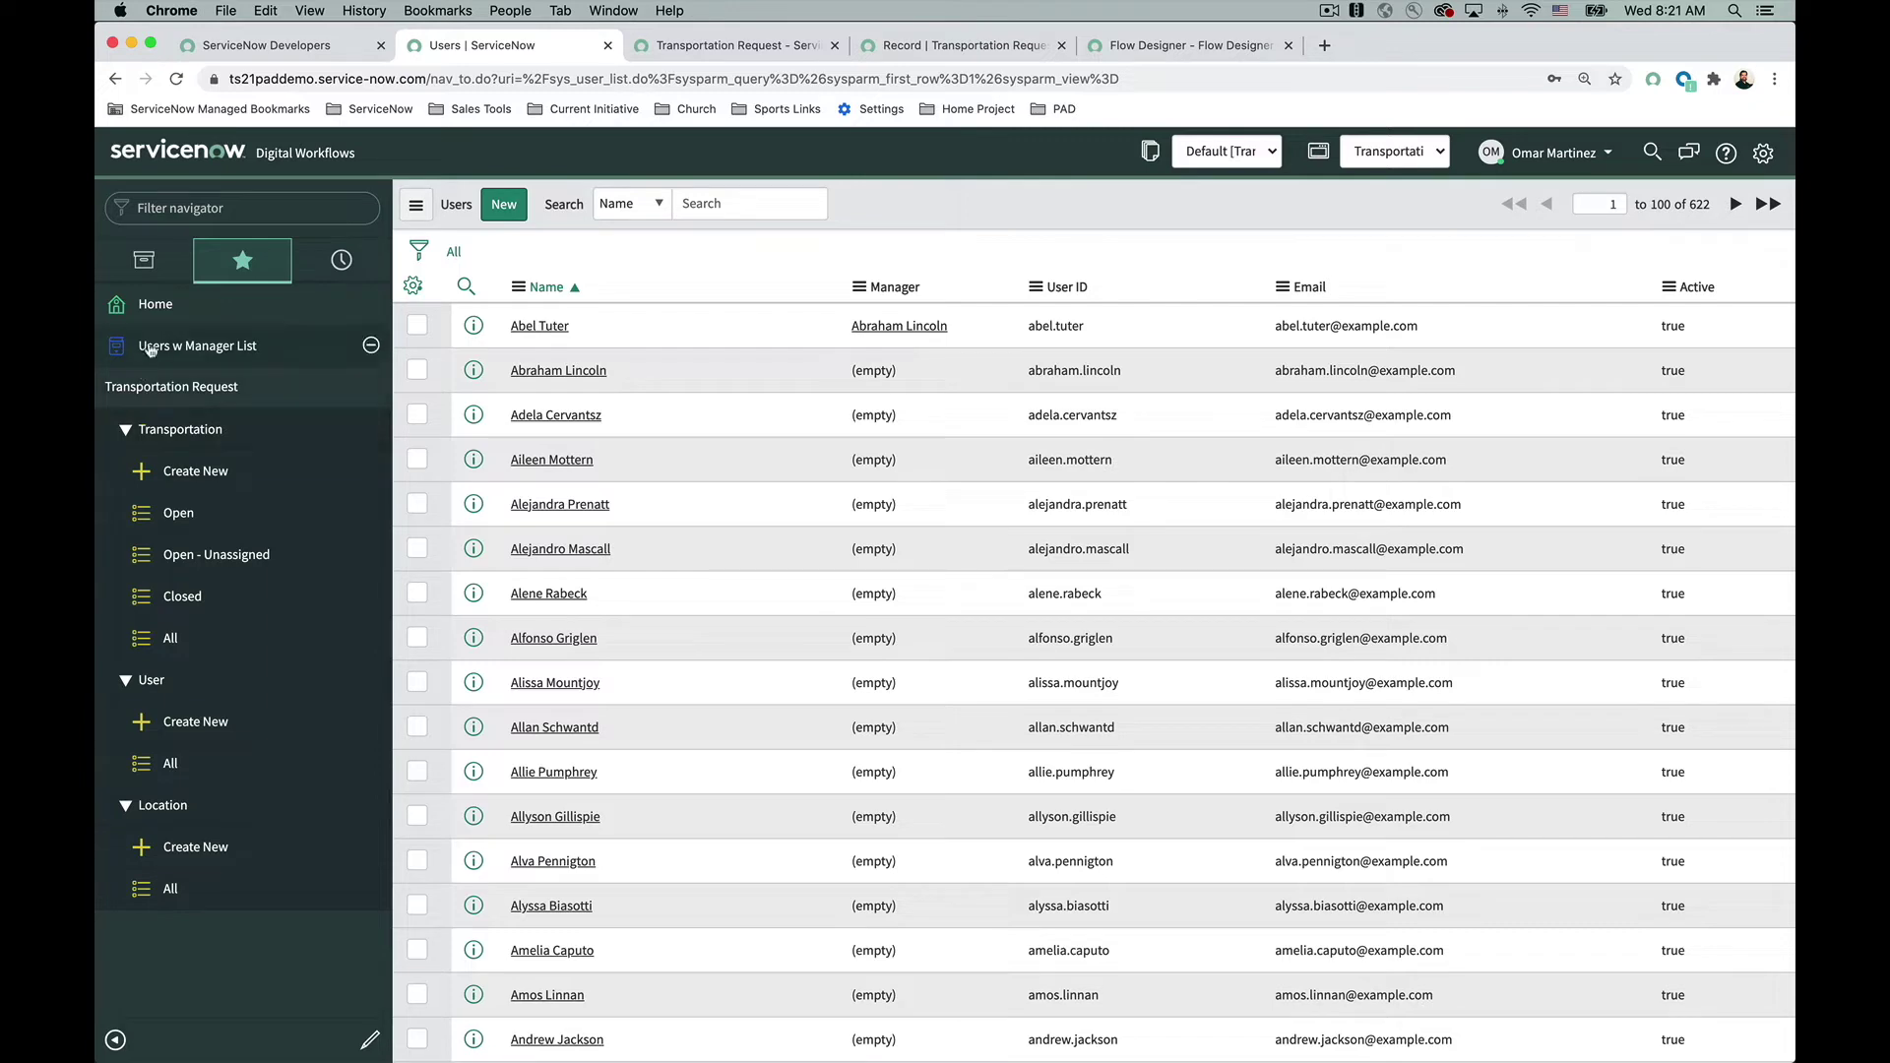
left_click(192, 346)
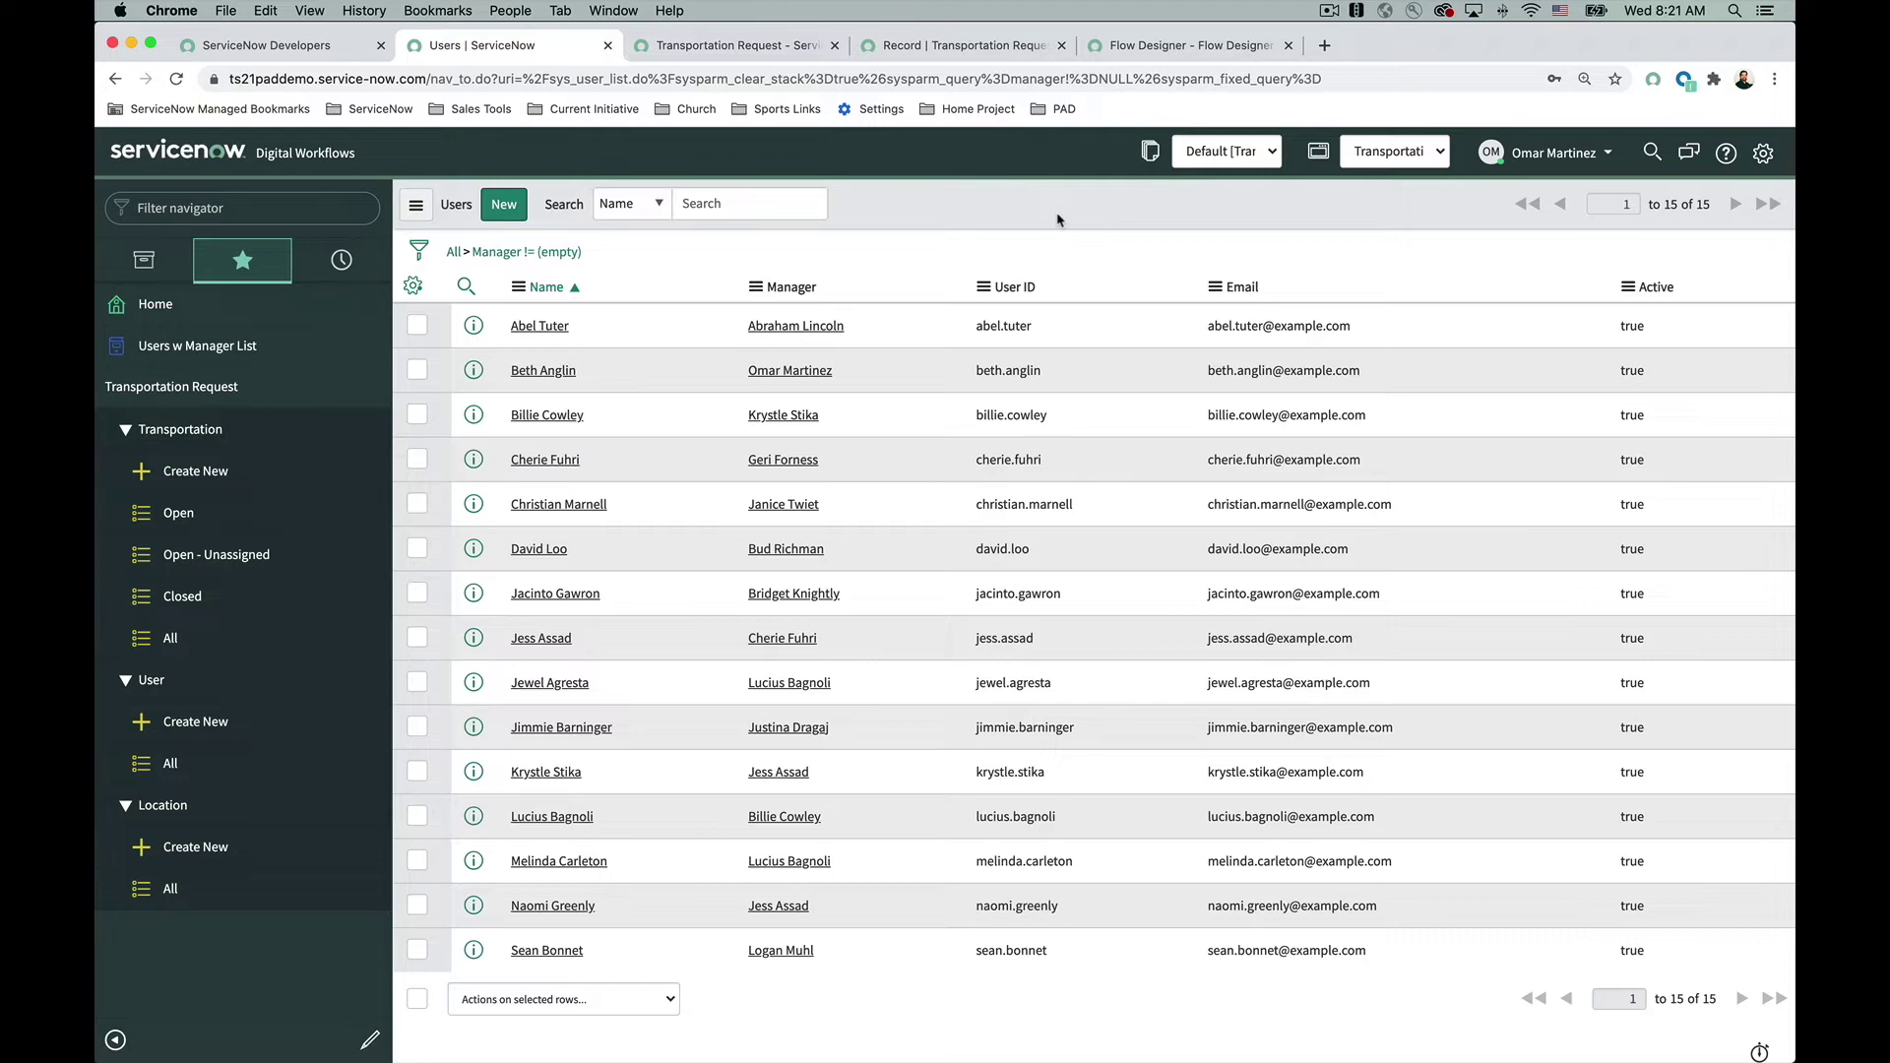
left_click(898, 46)
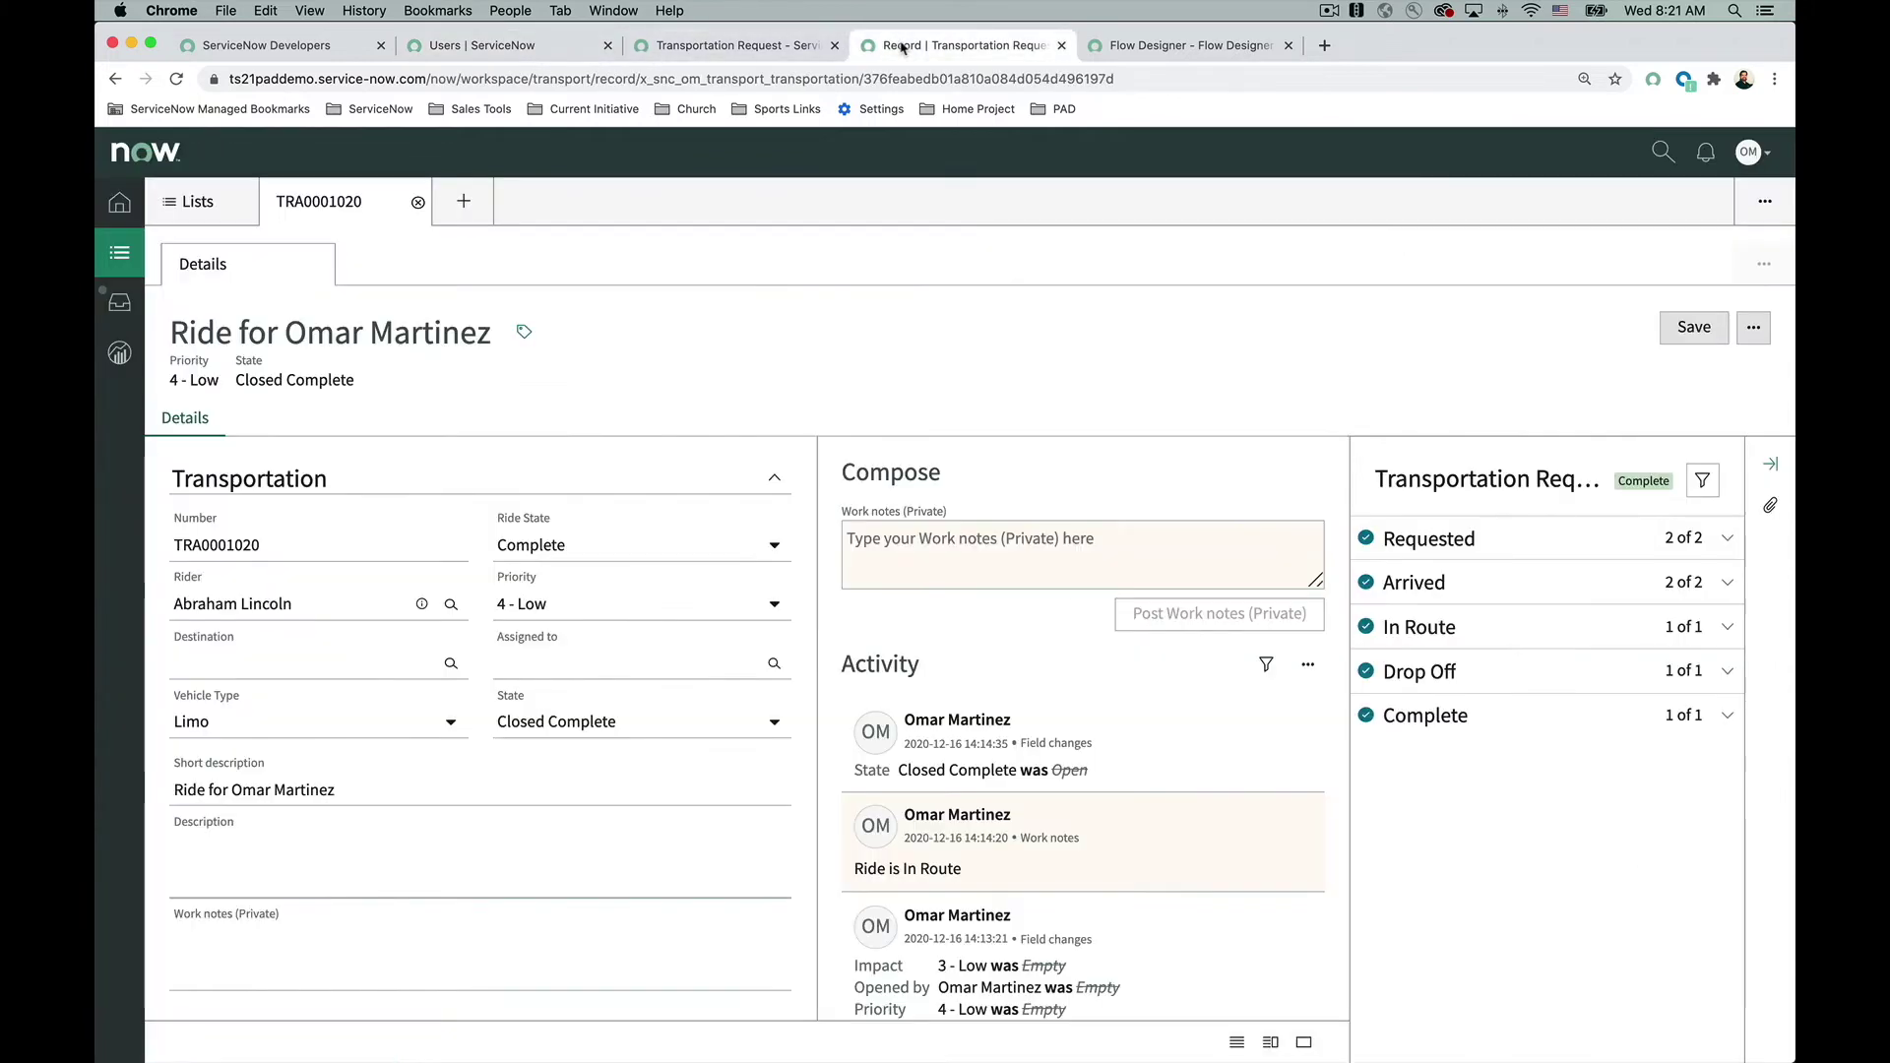
Step: Glance at the limo Transportation Request portal form, then return to the 15-user managers list
left_click(784, 52)
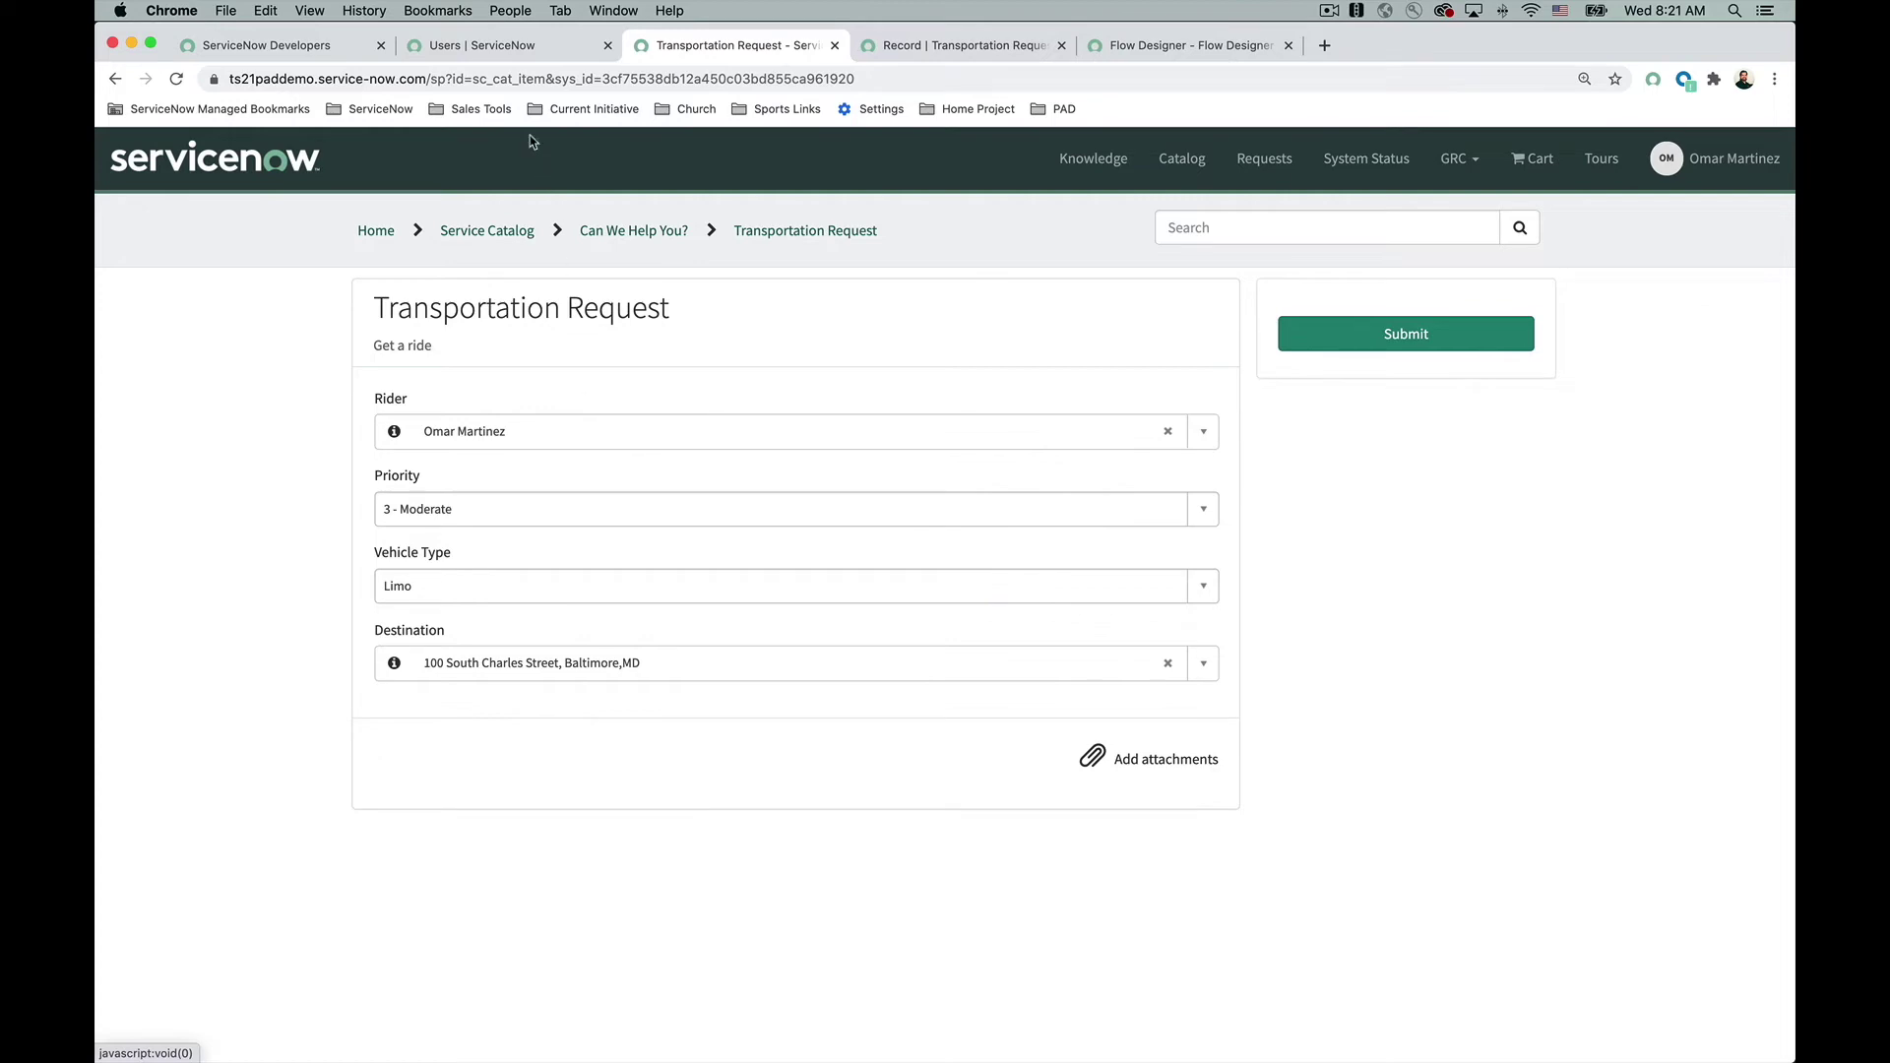
left_click(488, 49)
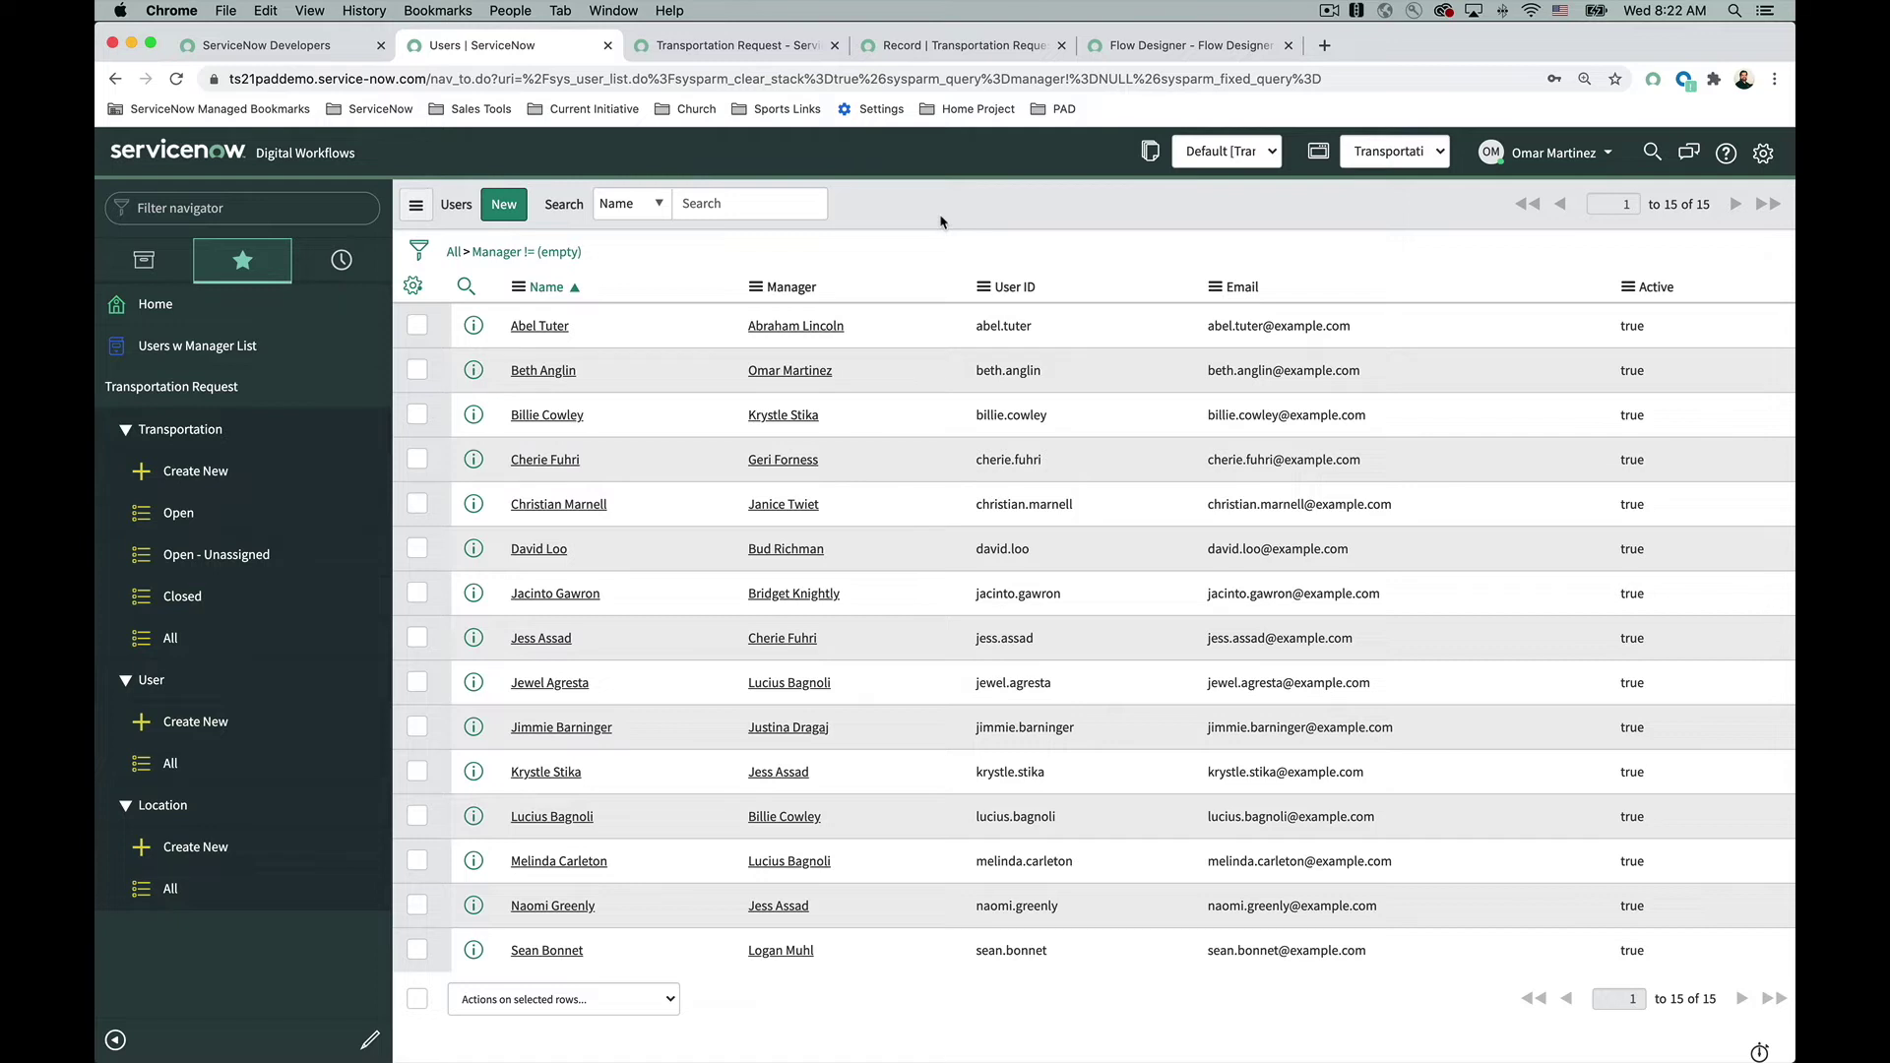
Step: Open User Administration > Groups and jump the list to names from 'Approval', showing 44 groups
left_click(286, 204)
left_click(287, 203)
type("group")
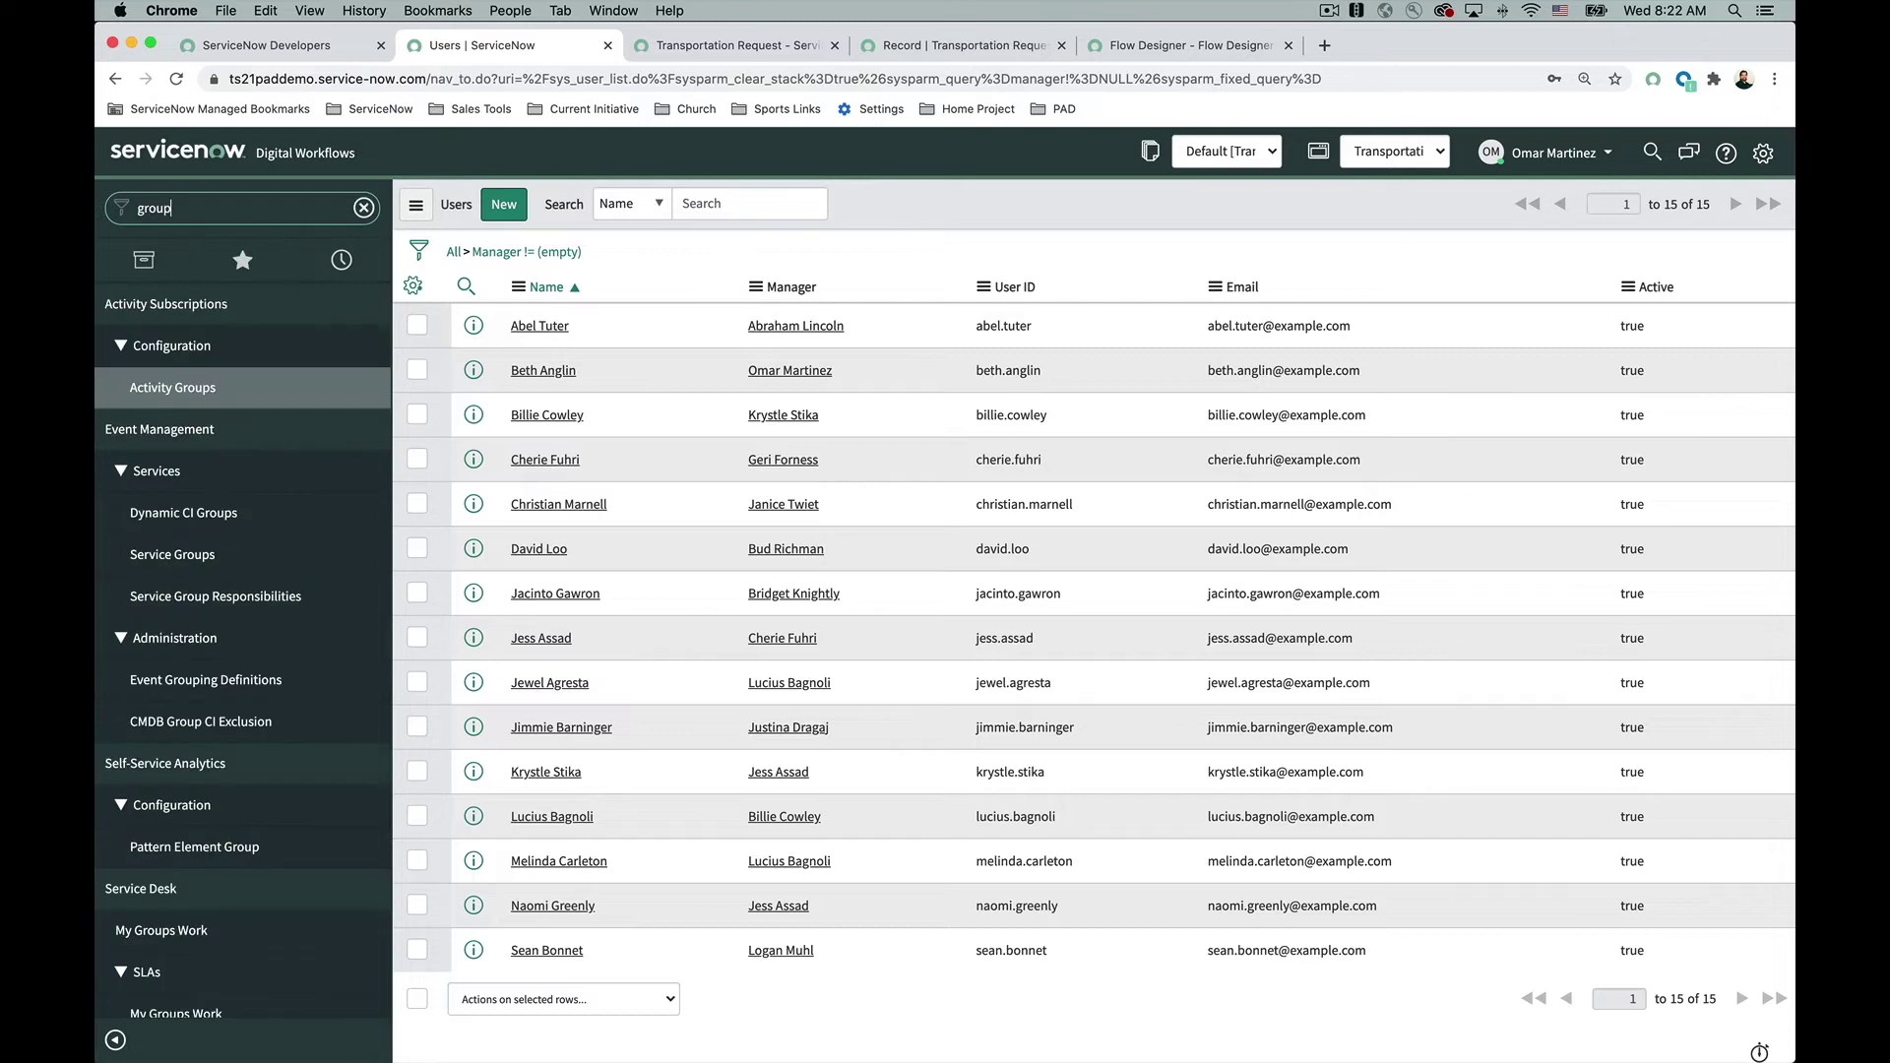
type("s")
scroll(164, 879, "down", 10)
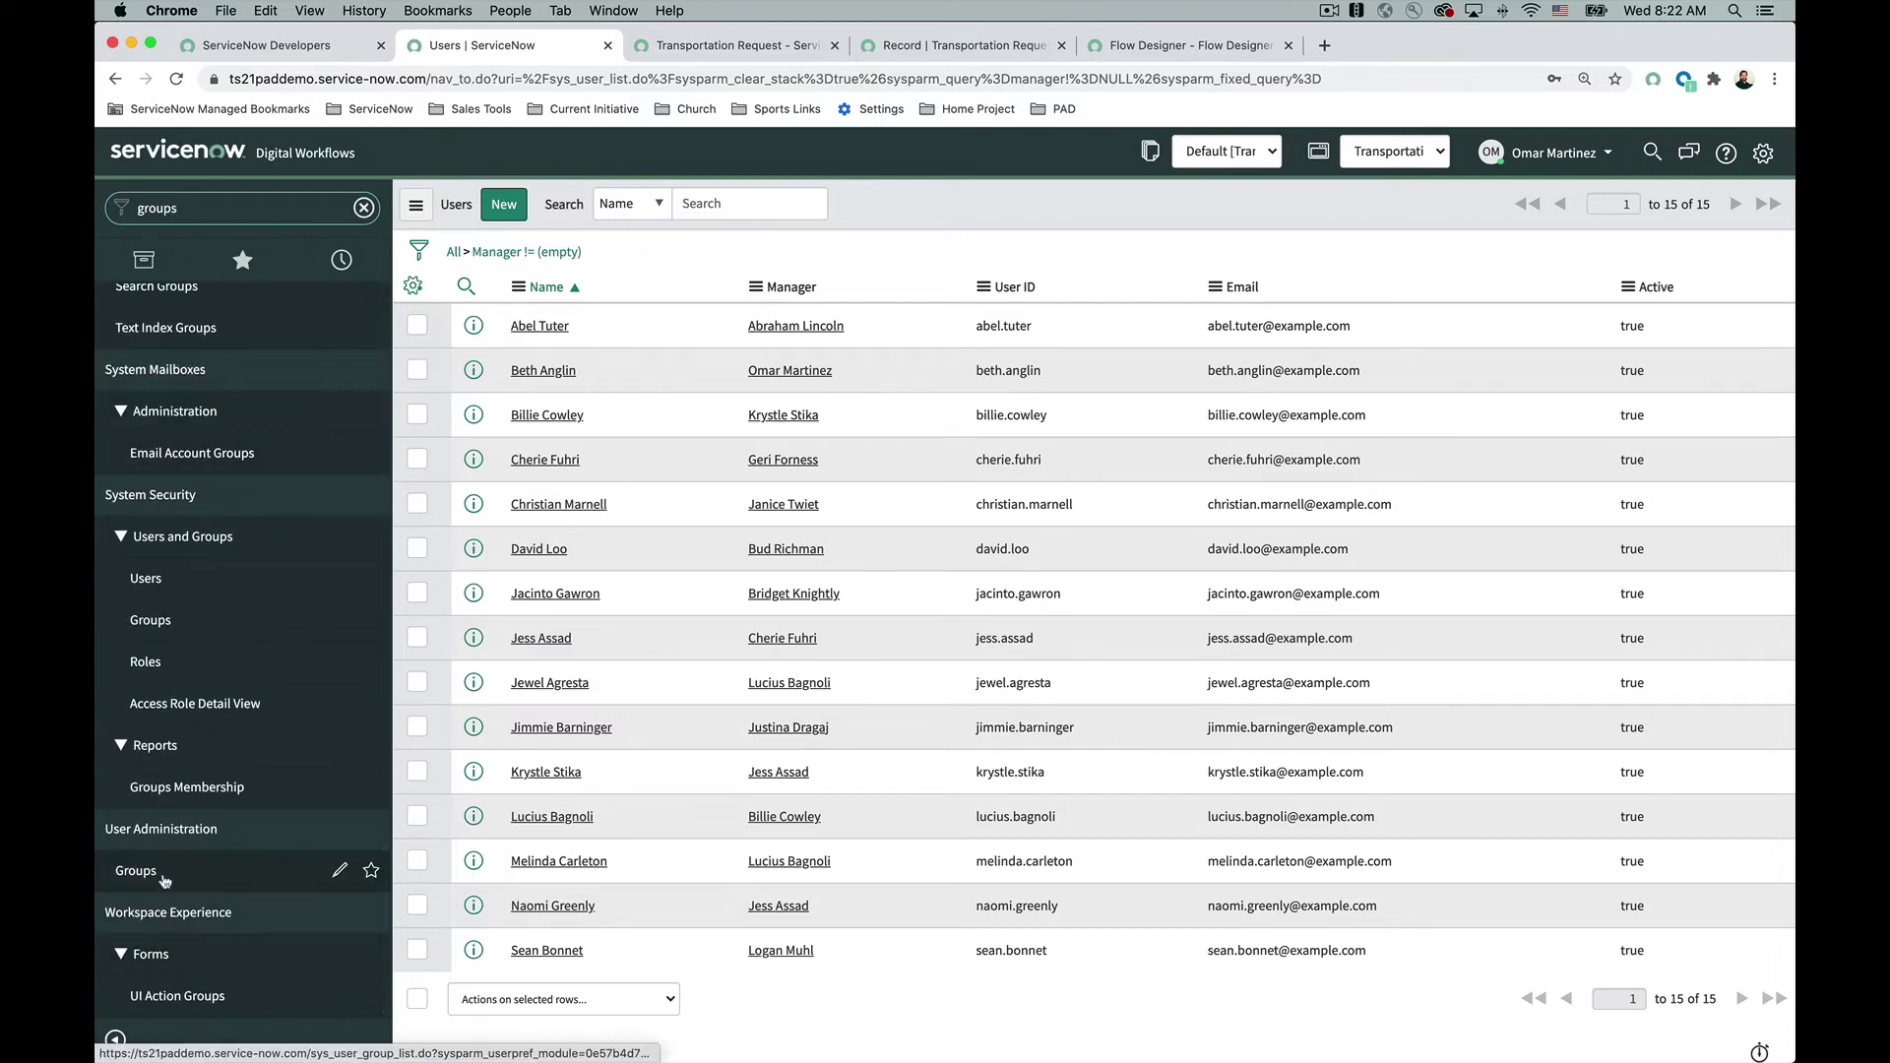
left_click(165, 876)
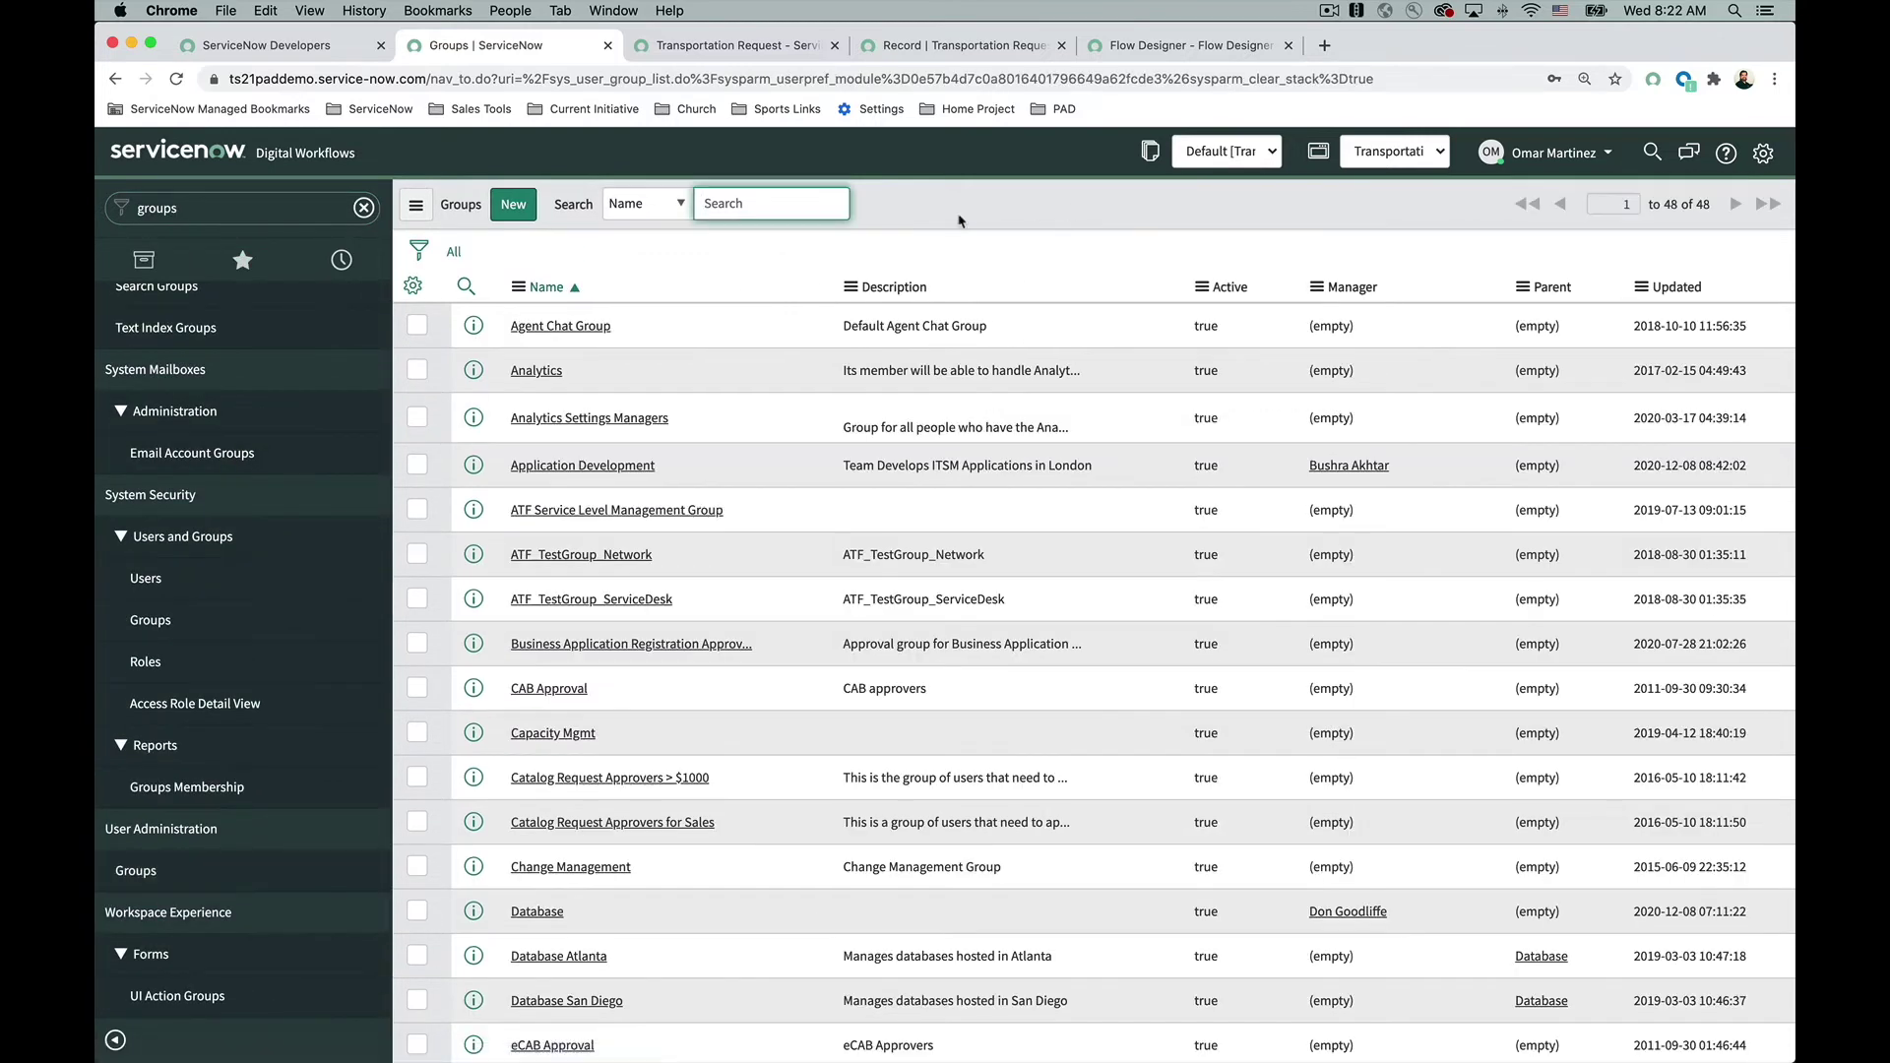
type("Approval")
key("Return")
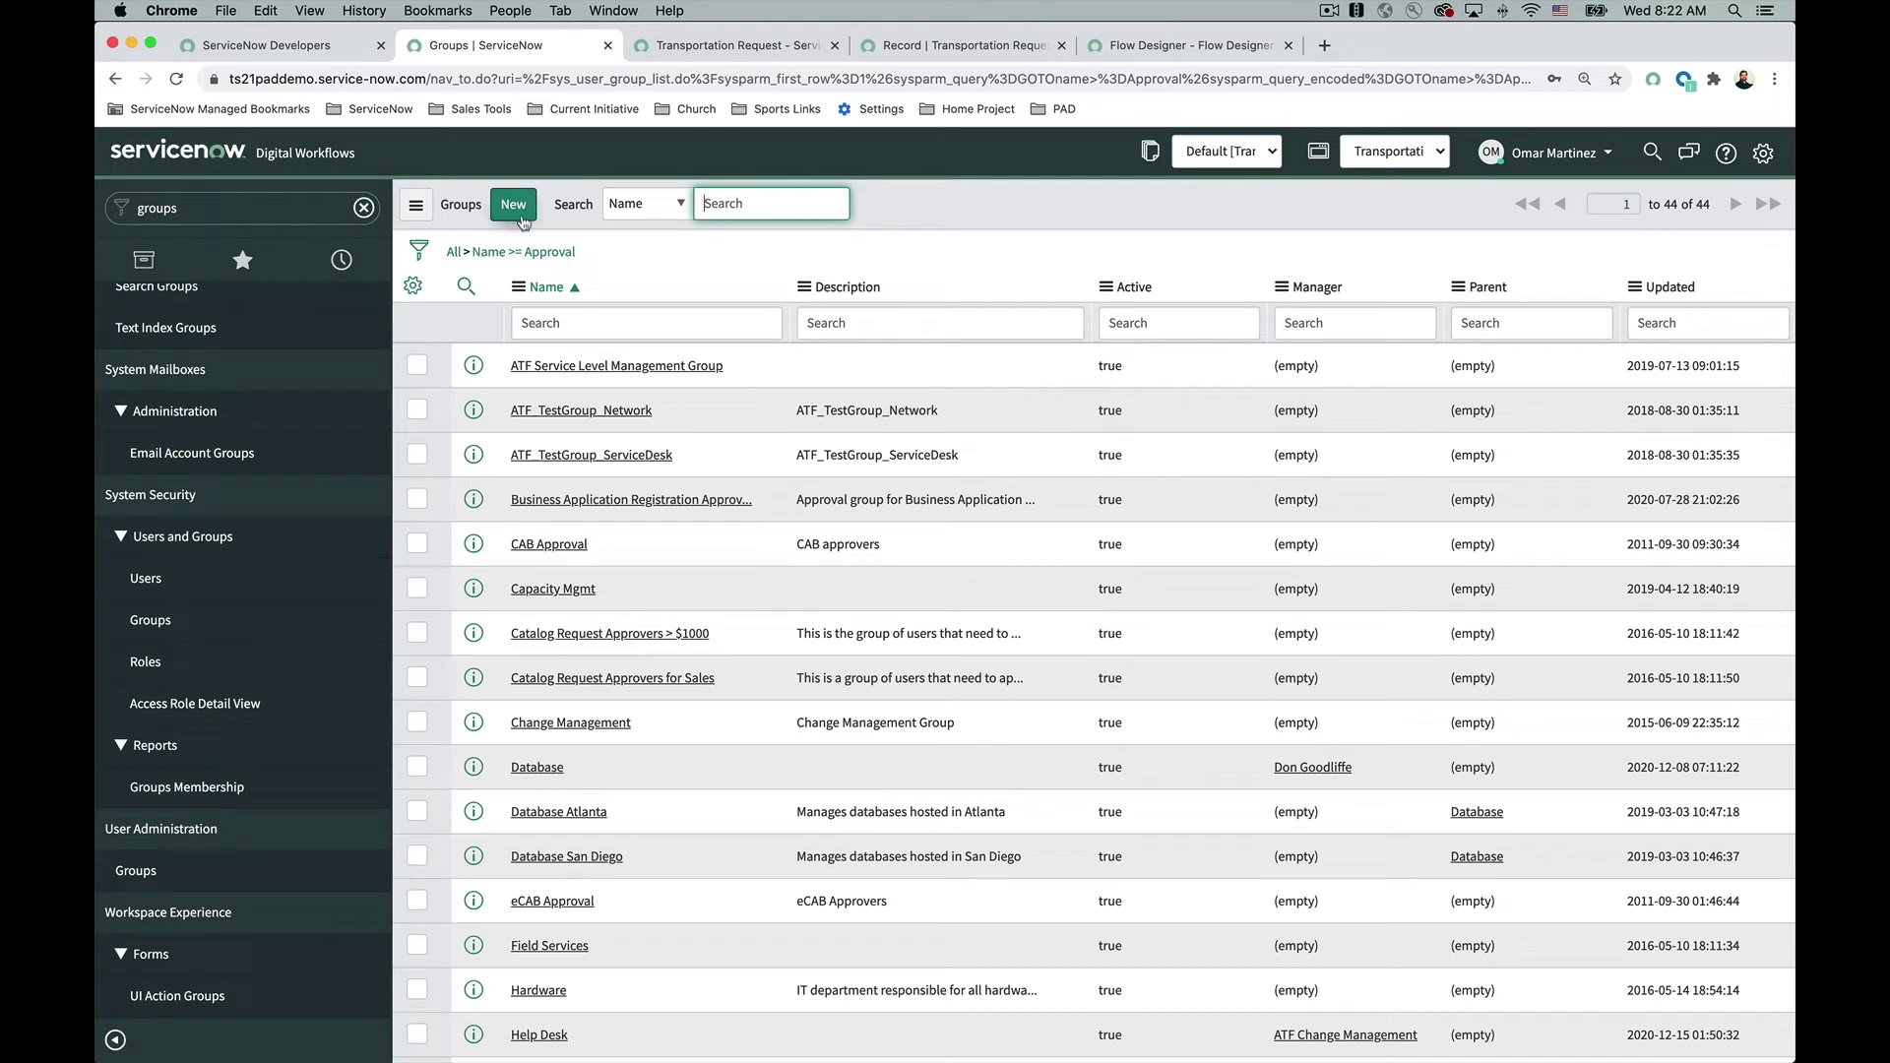
Step: Open the CAB Approval group and review its six group members
left_click(572, 551)
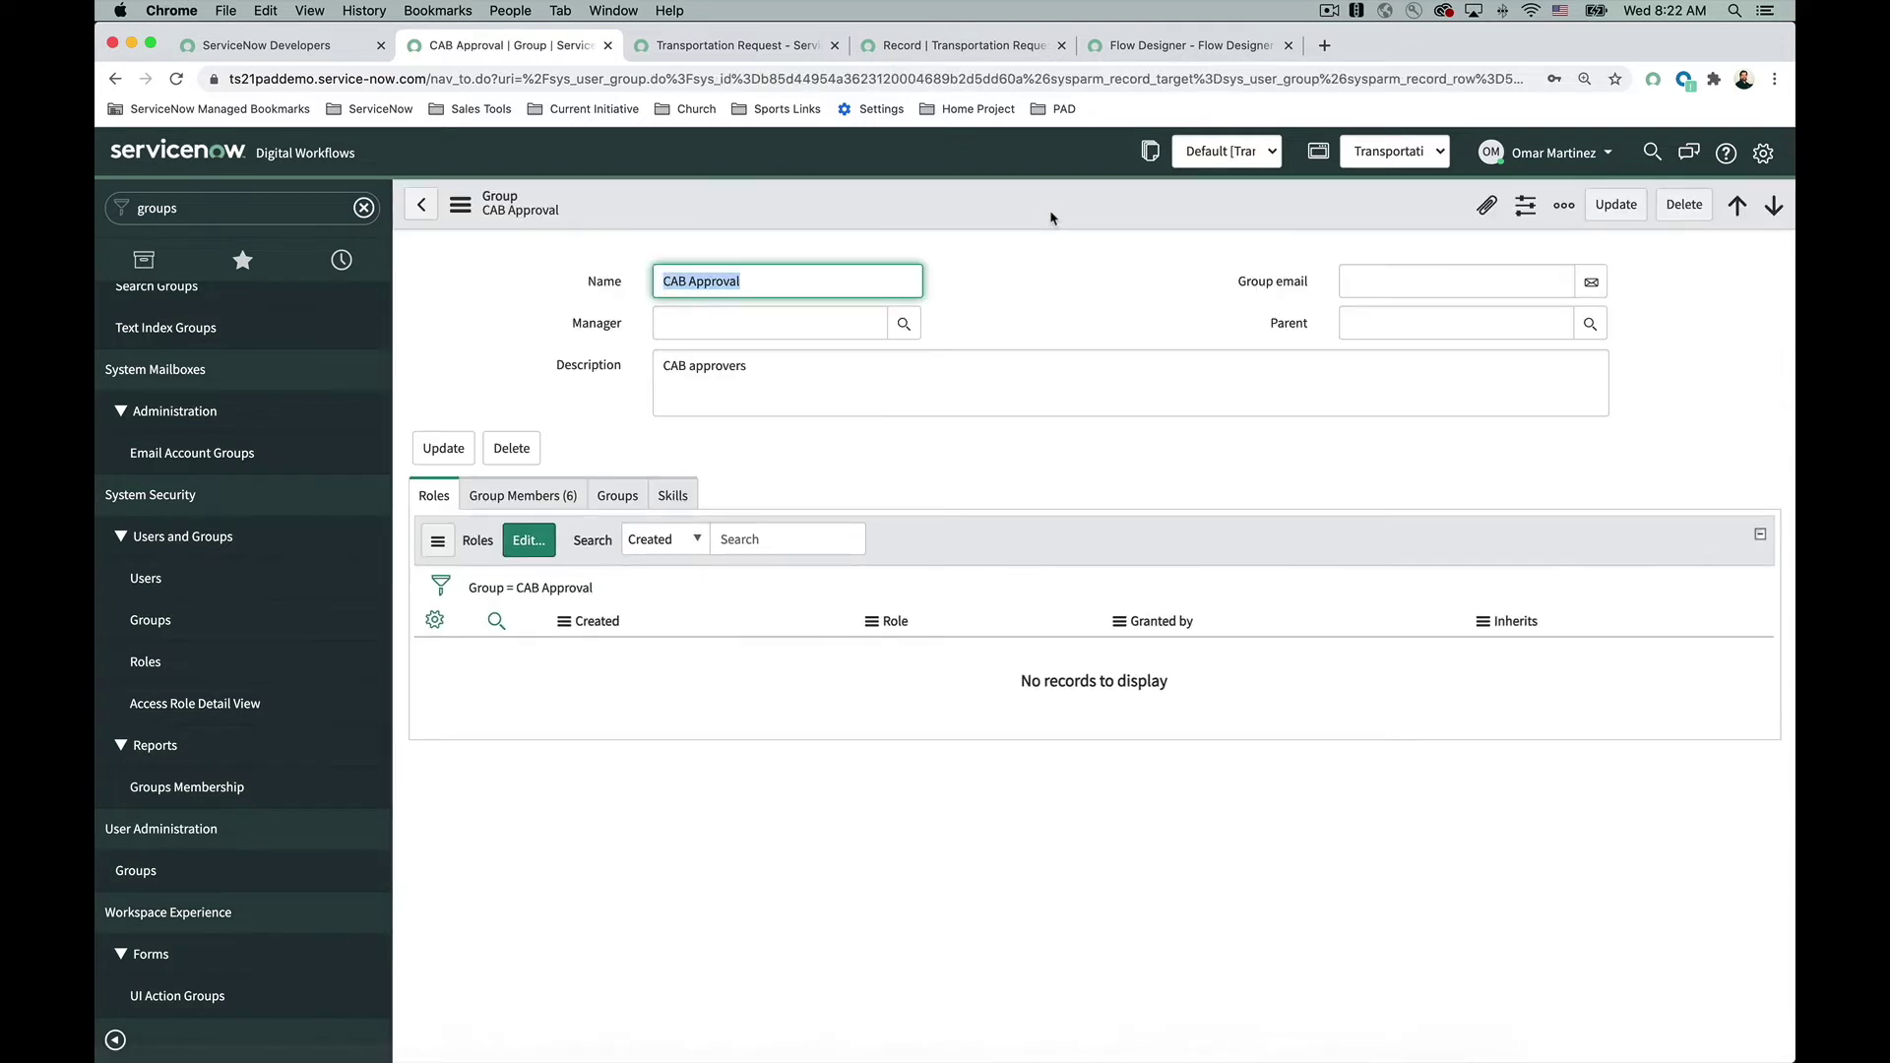
left_click(545, 496)
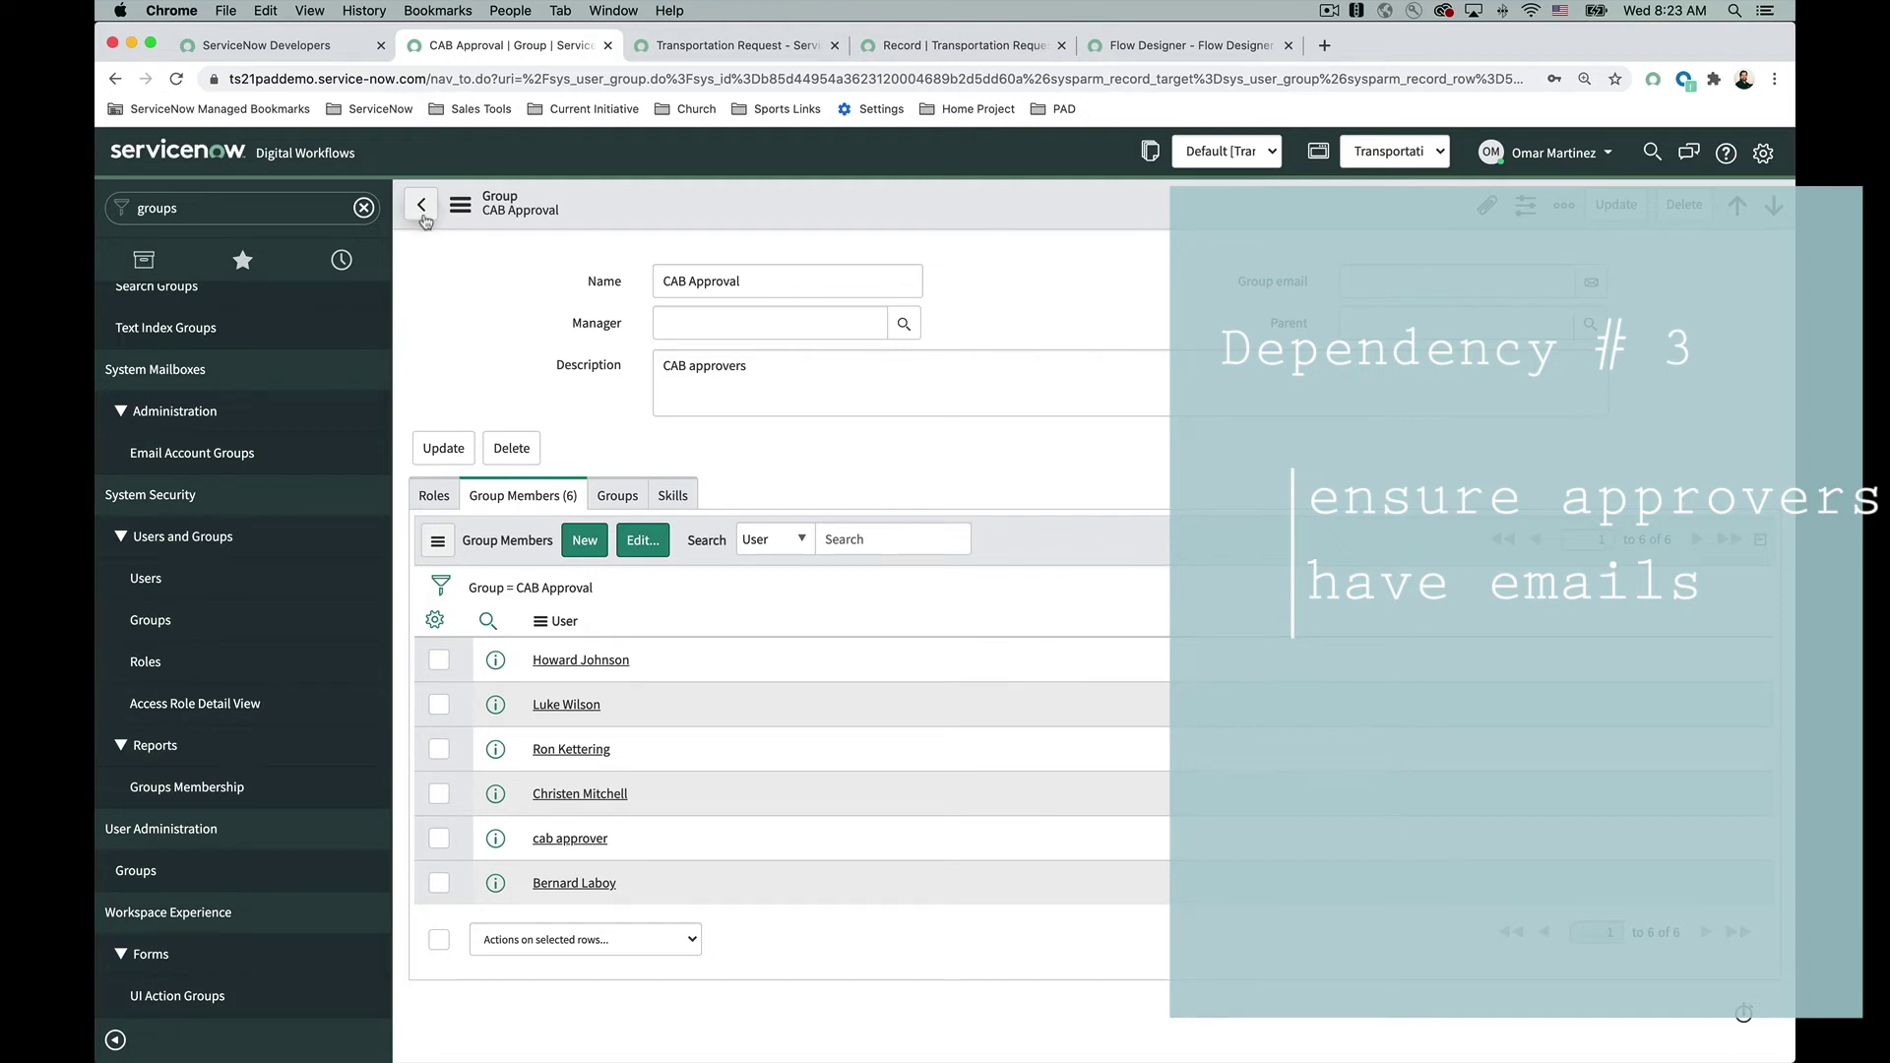
left_click(328, 209)
left_click(366, 209)
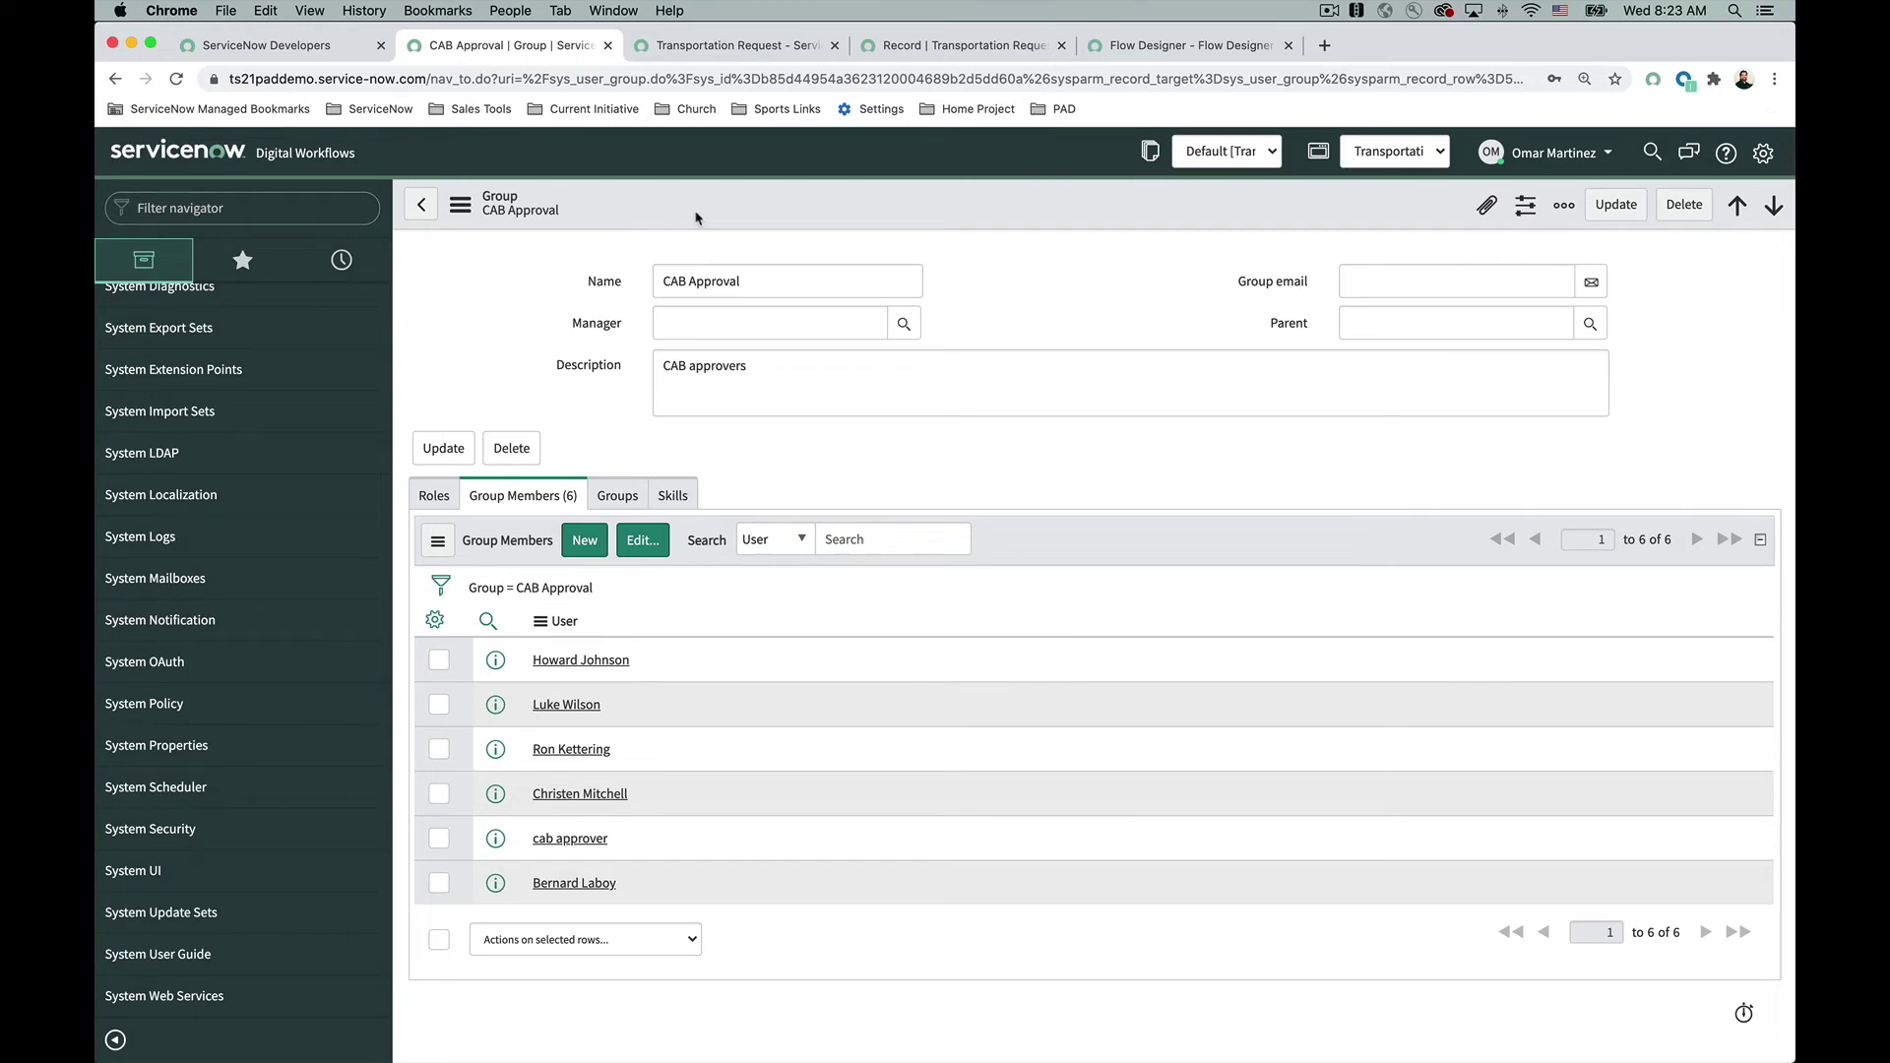
Step: Go back and reopen the Users w Manager List favorite with its 15 users
left_click(420, 204)
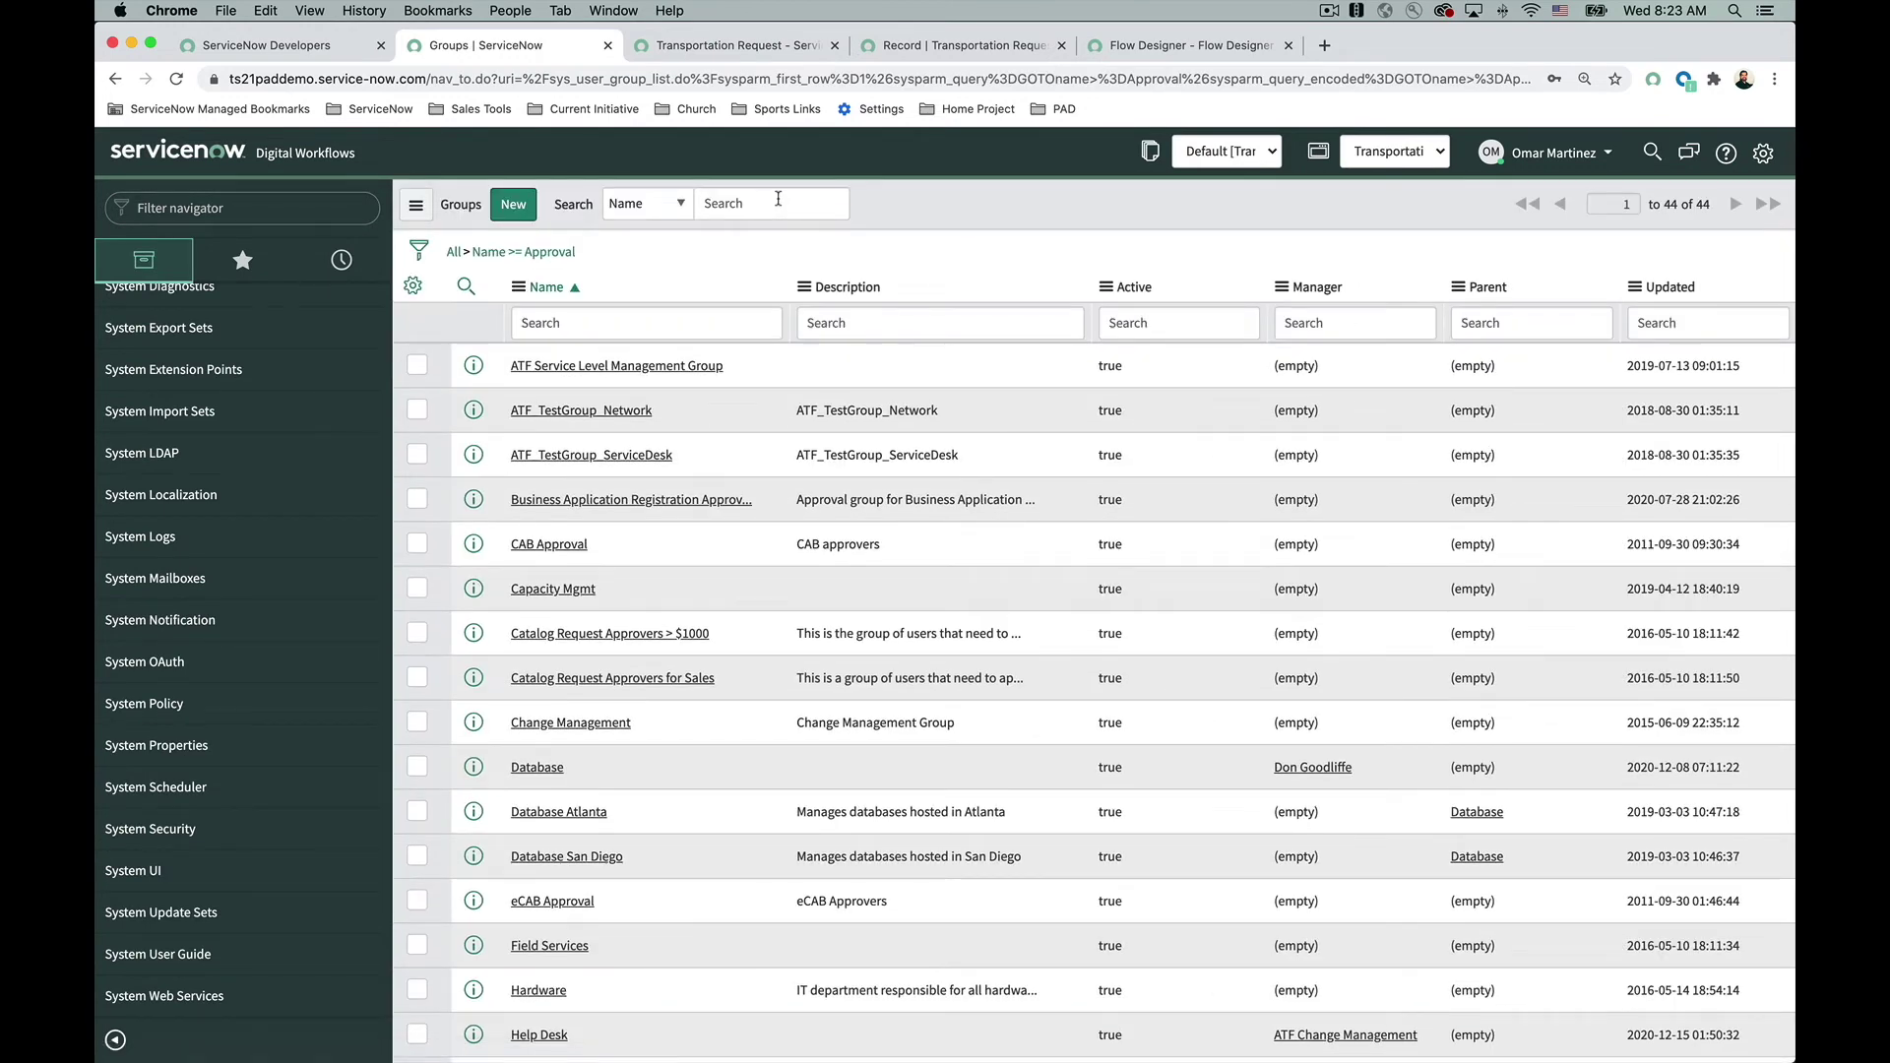
left_click(243, 261)
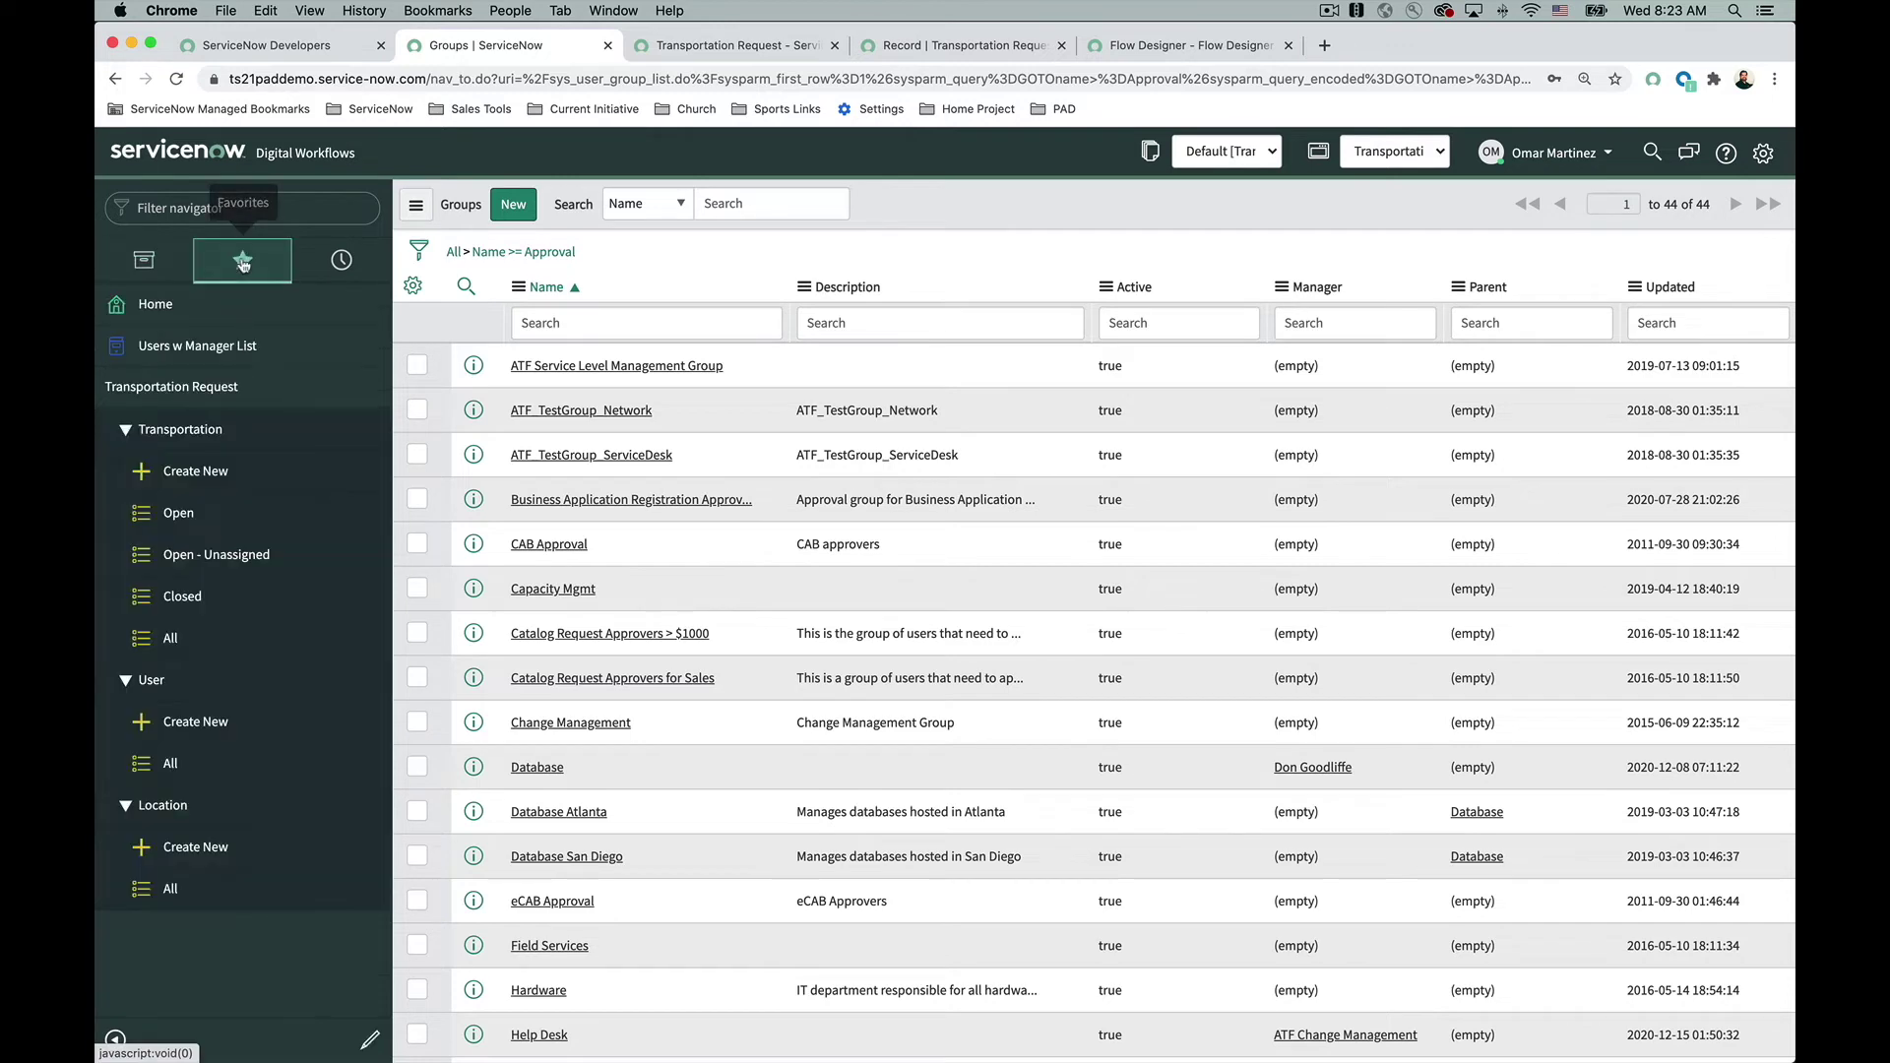
left_click(202, 346)
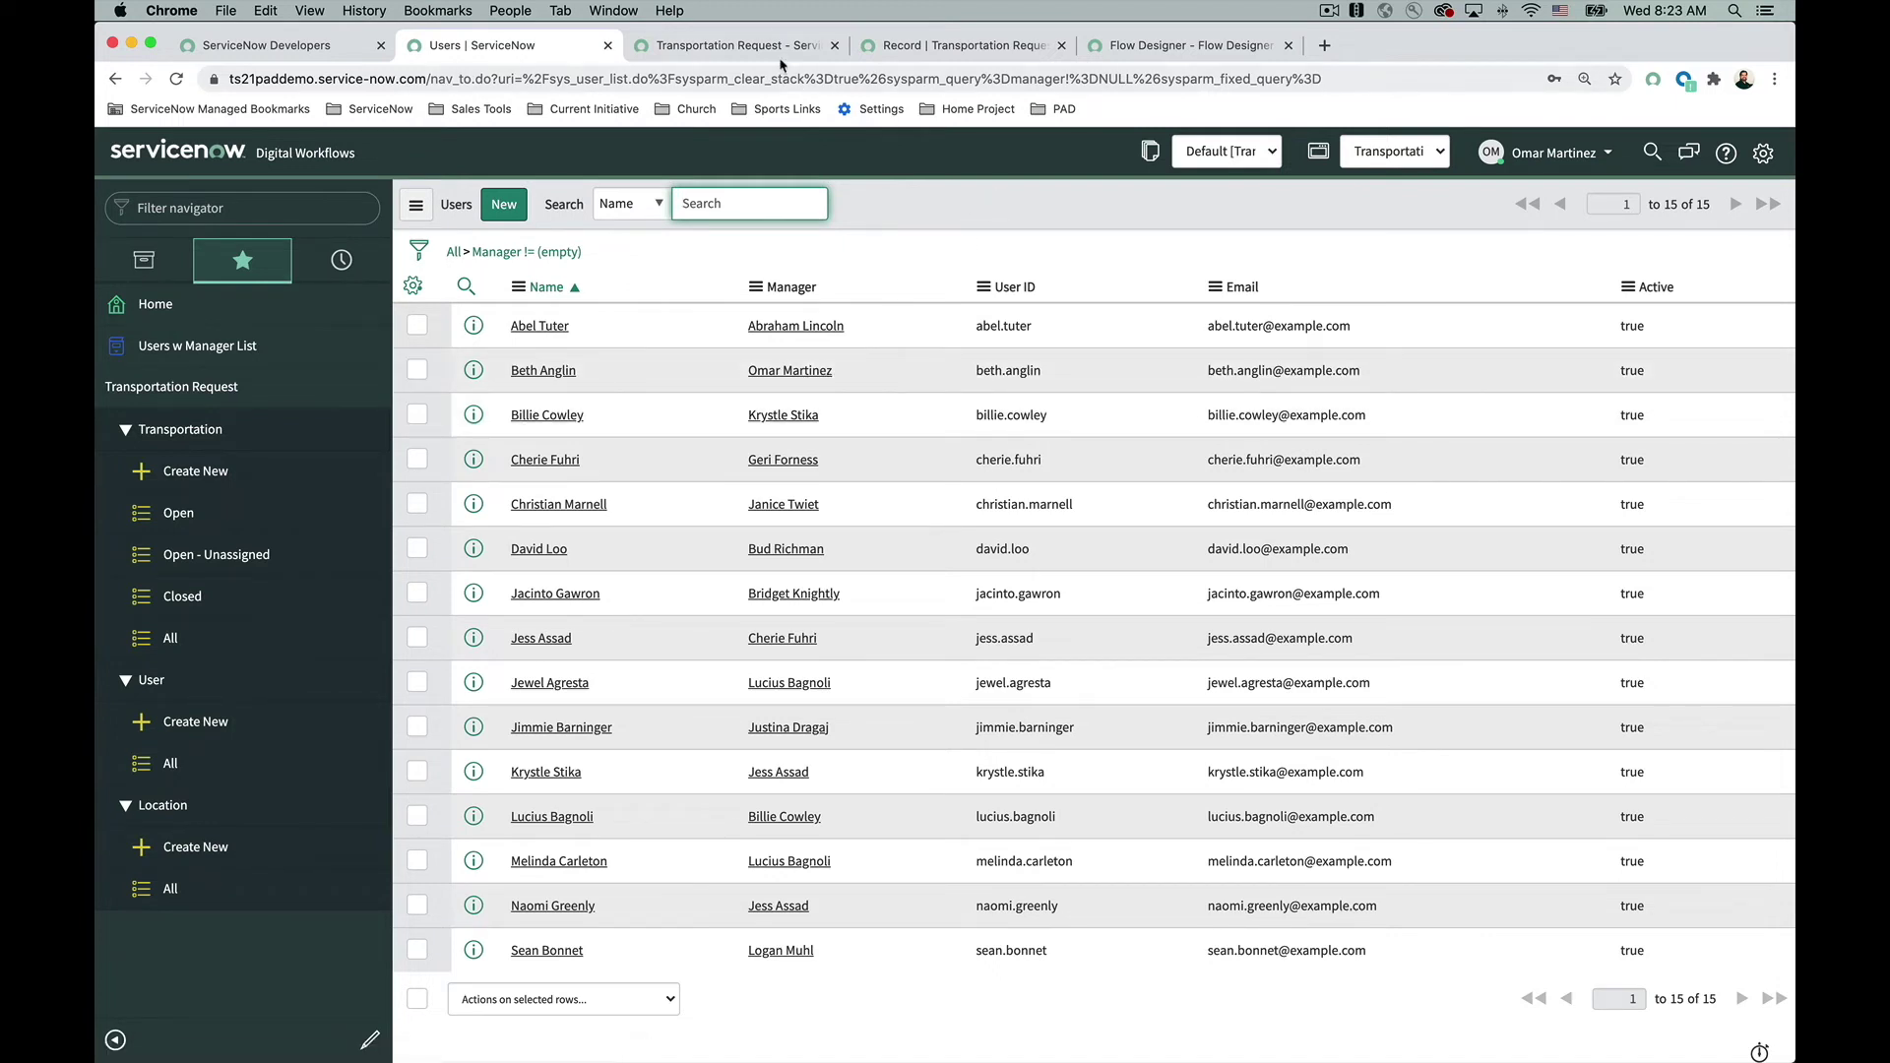
left_click(733, 46)
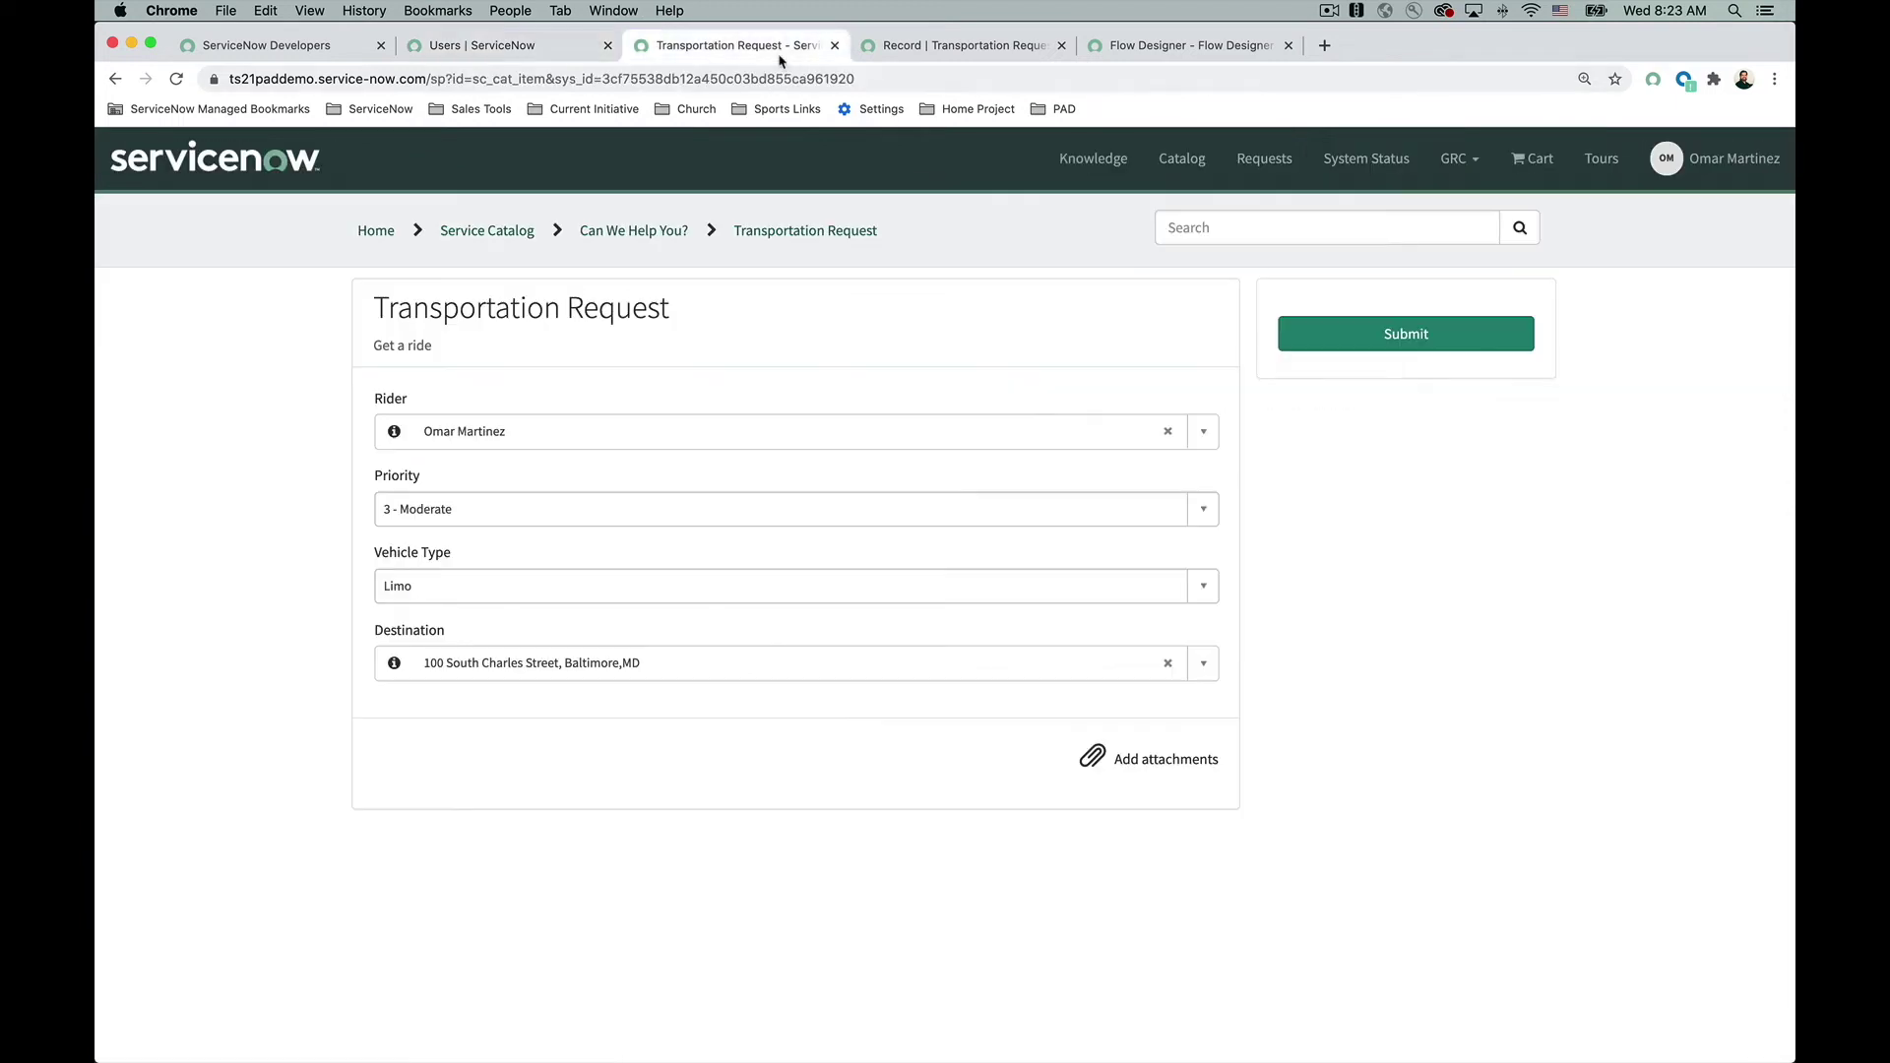
Step: Set the limo request's rider to a searched user who has a manager and submit, creating TRA0001021
left_click(617, 439)
type("b")
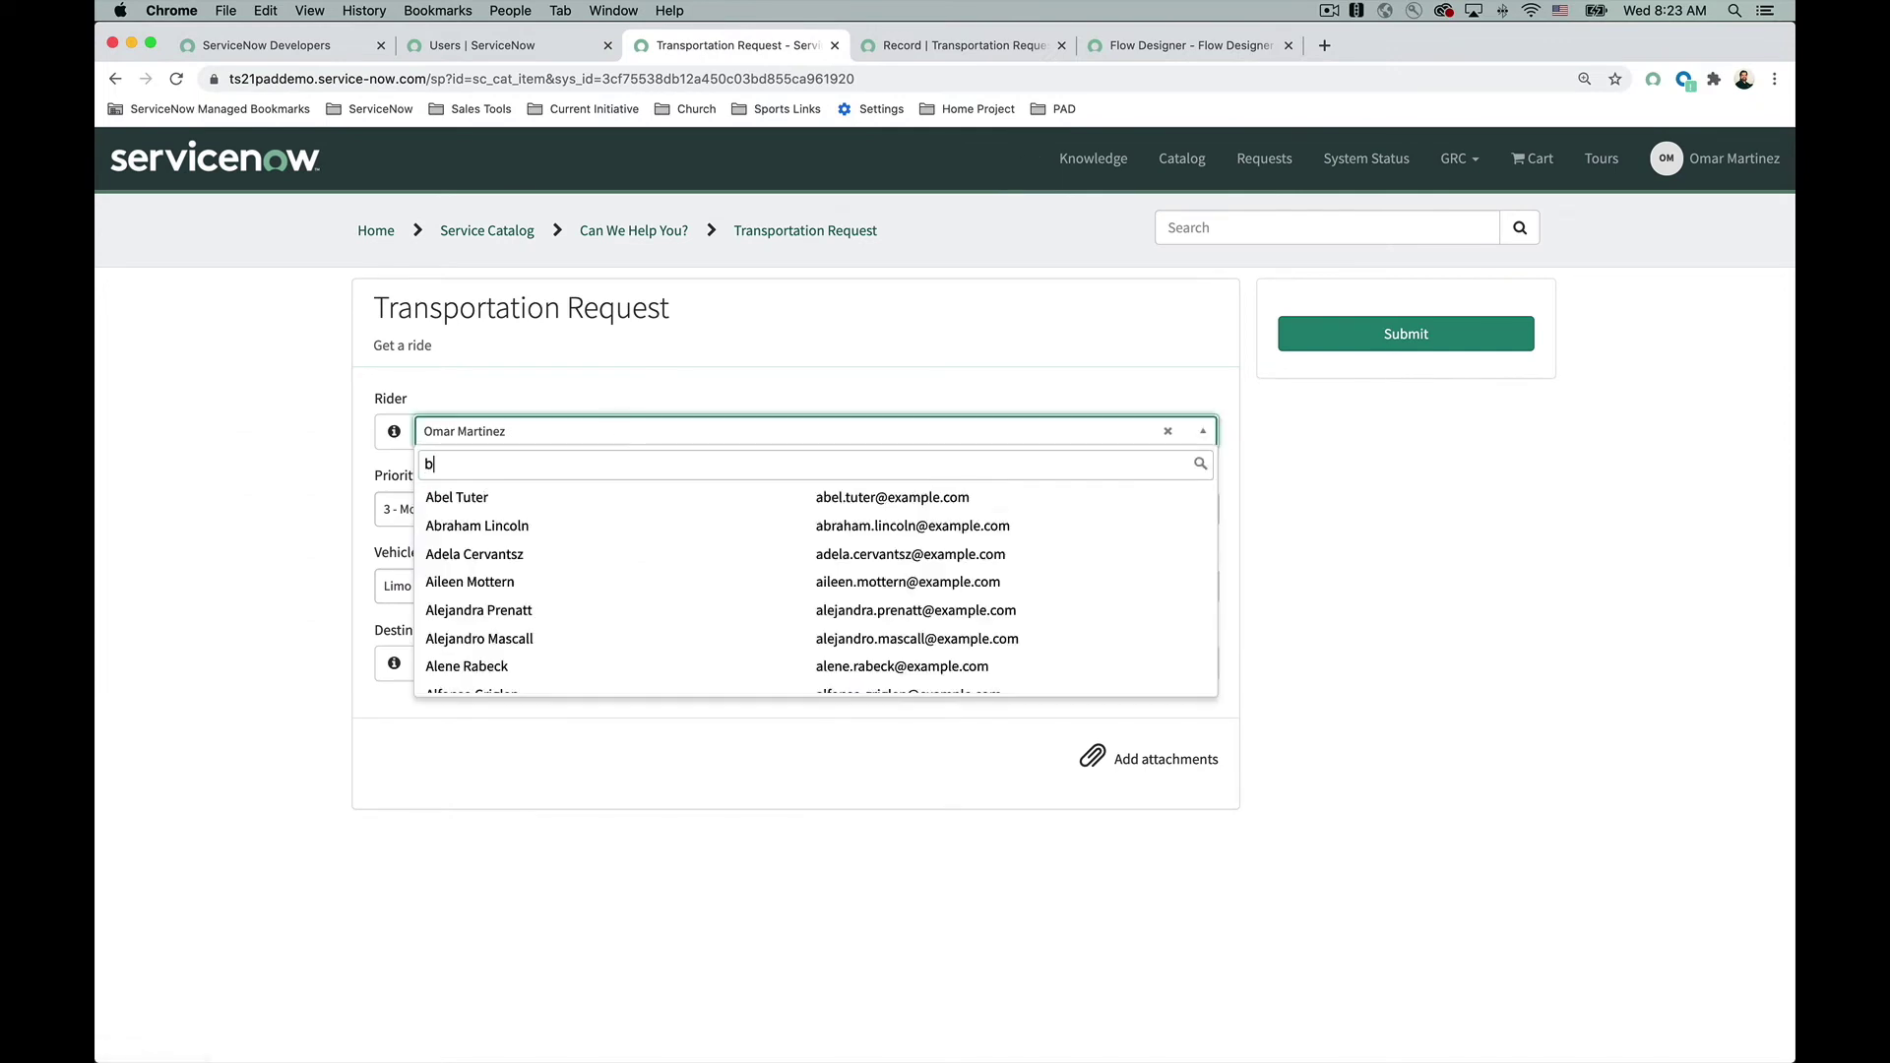
type("eth")
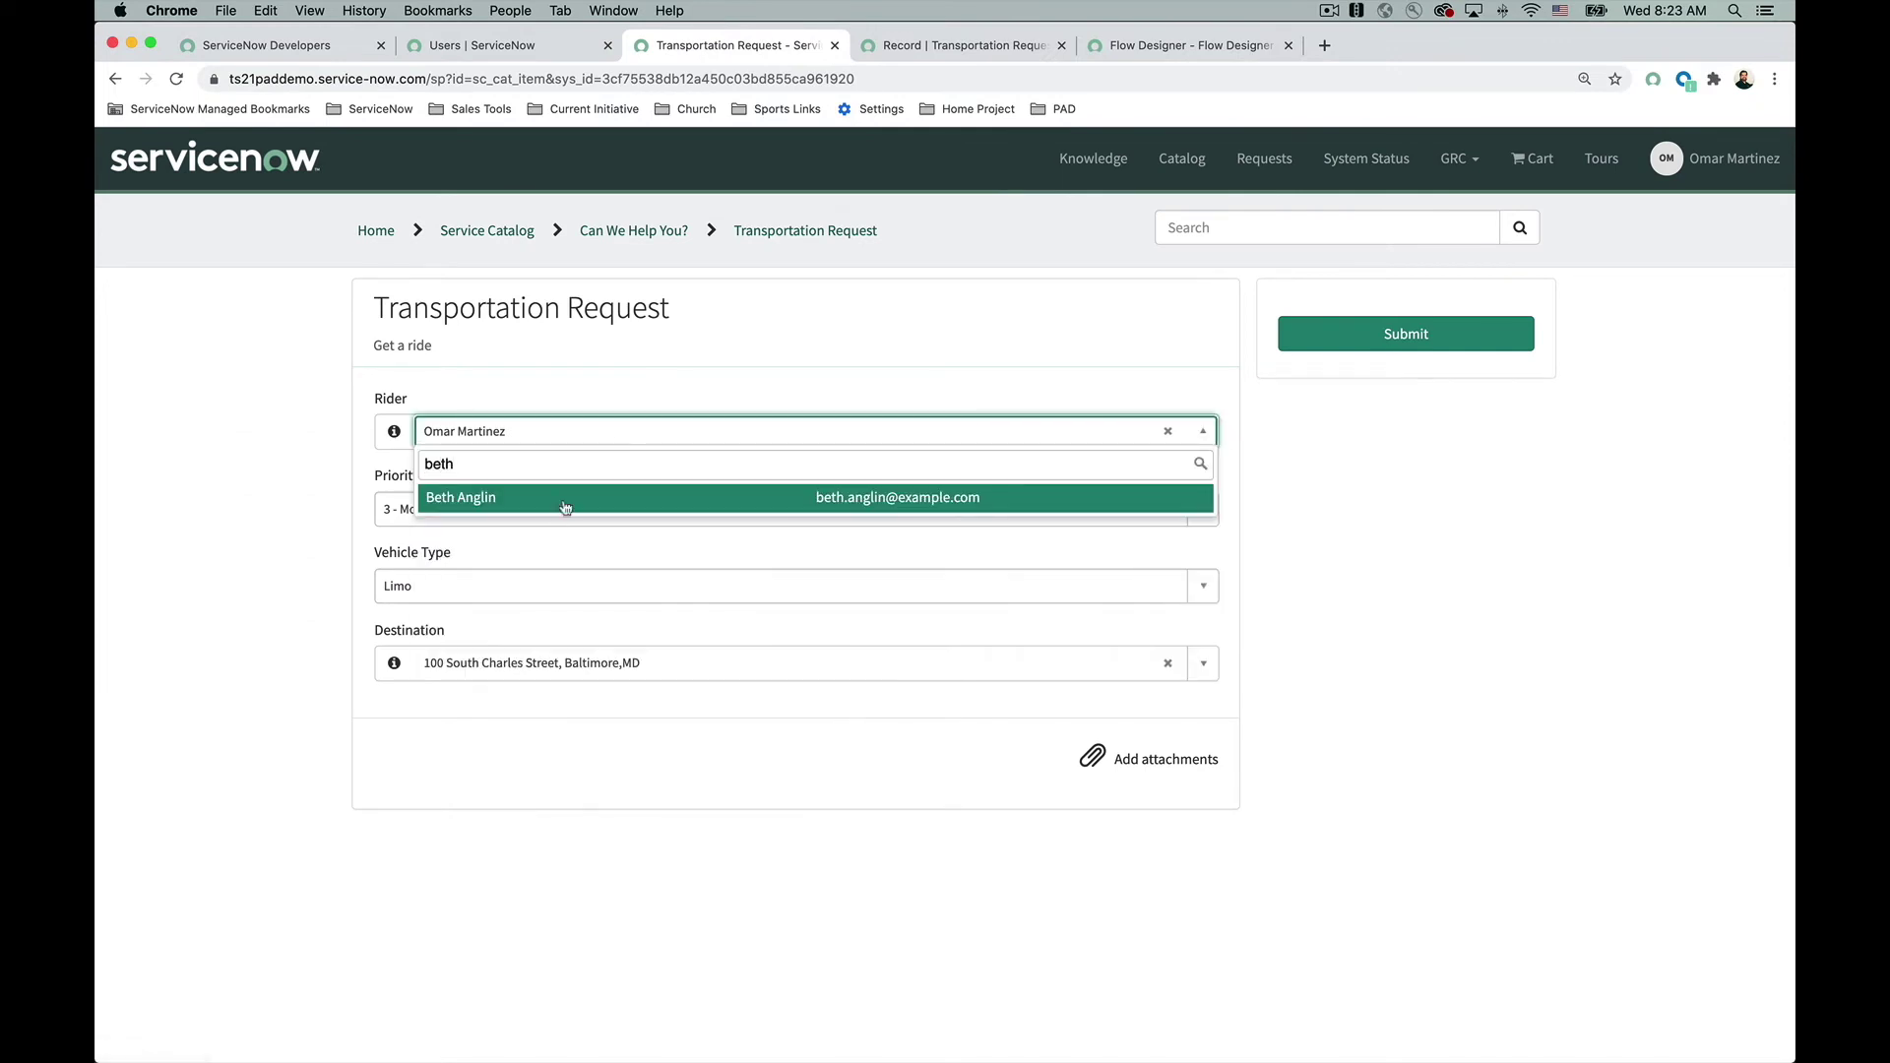
left_click(522, 510)
left_click(1266, 544)
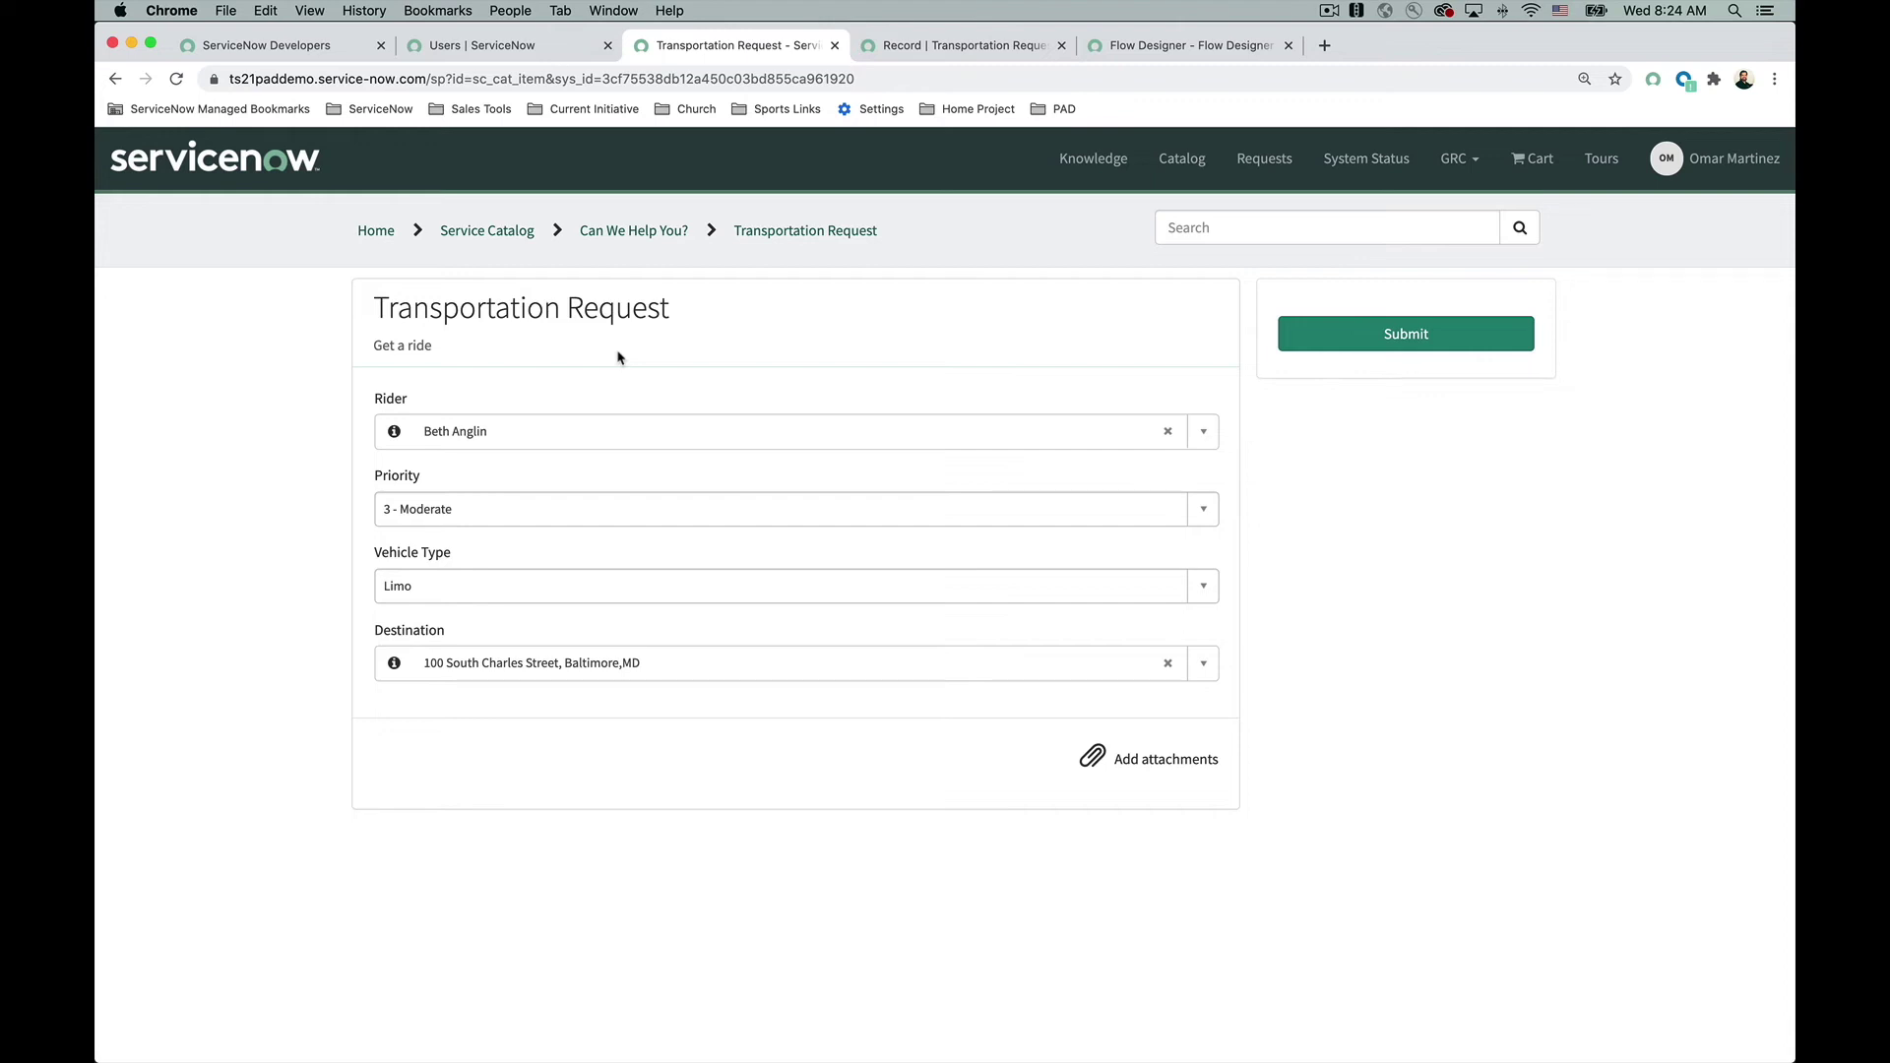
left_click(1414, 338)
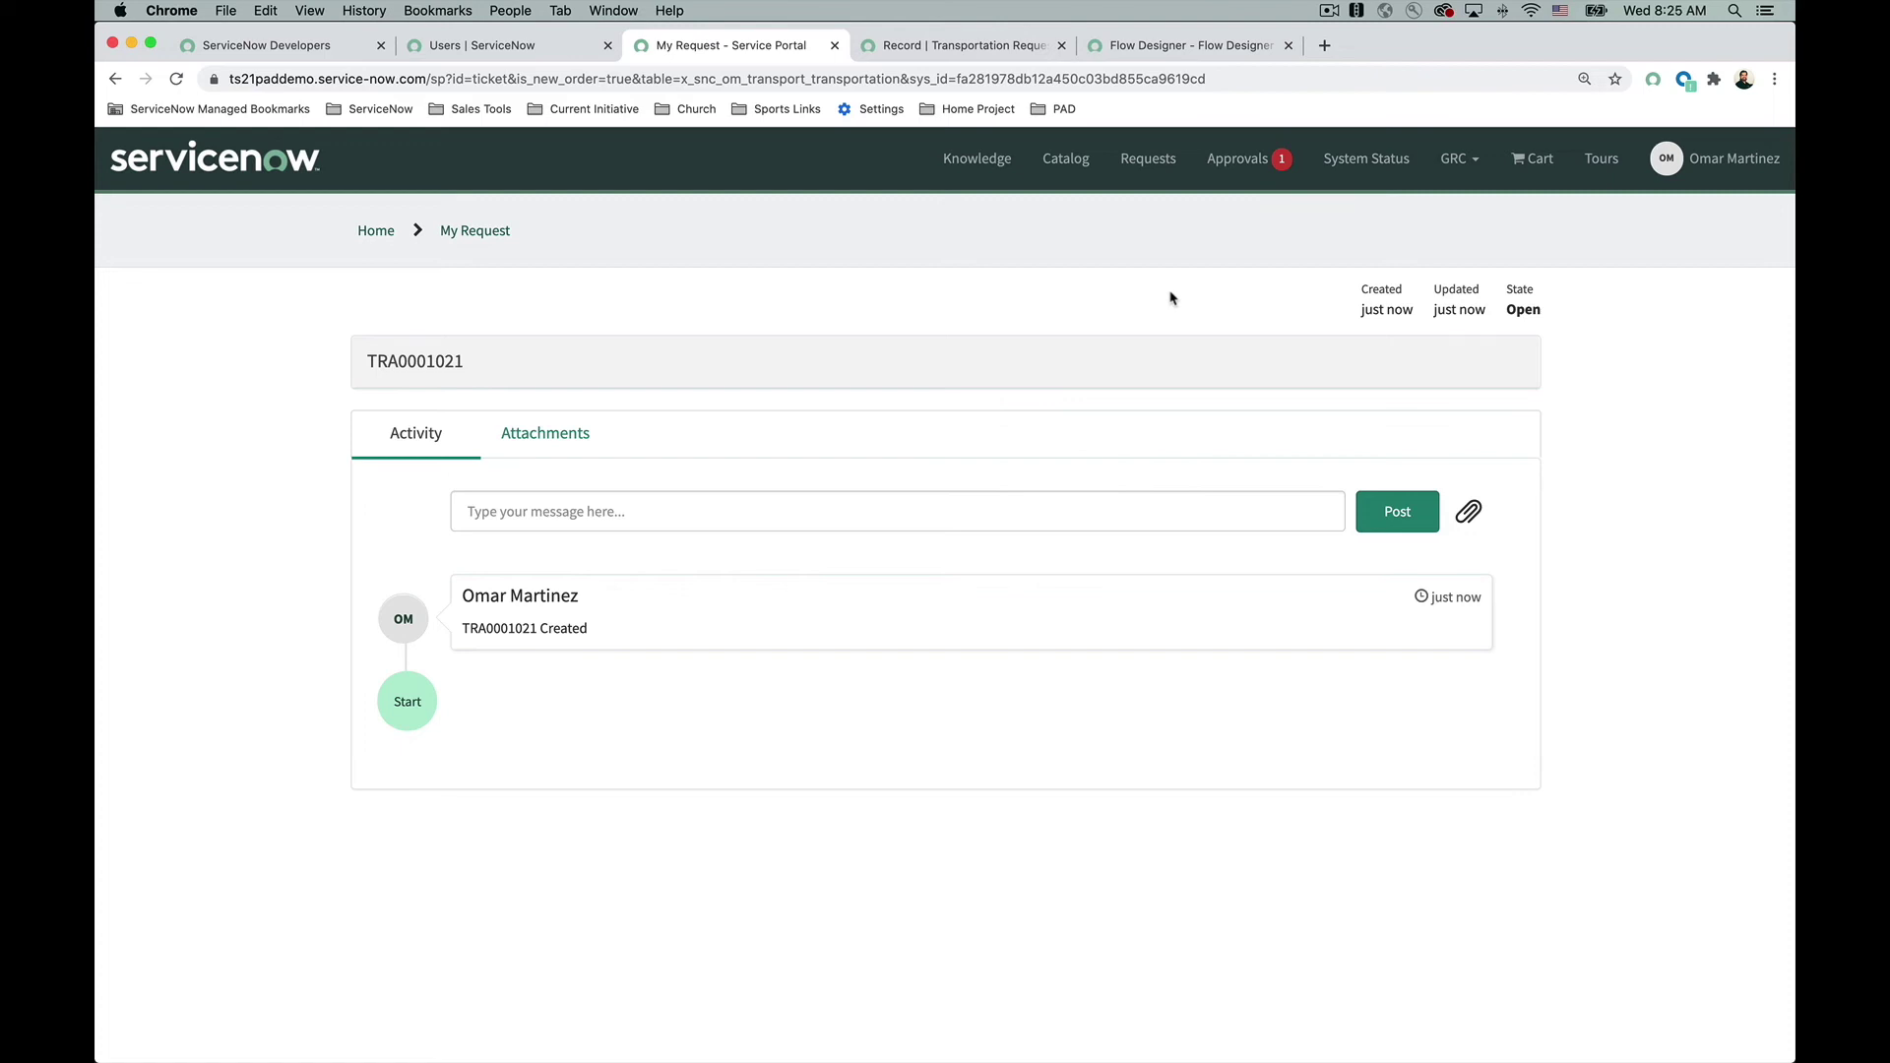
Step: Open the latest Transportation Request Approval execution and expand its waiting Ask For Approval step details
left_click(1188, 56)
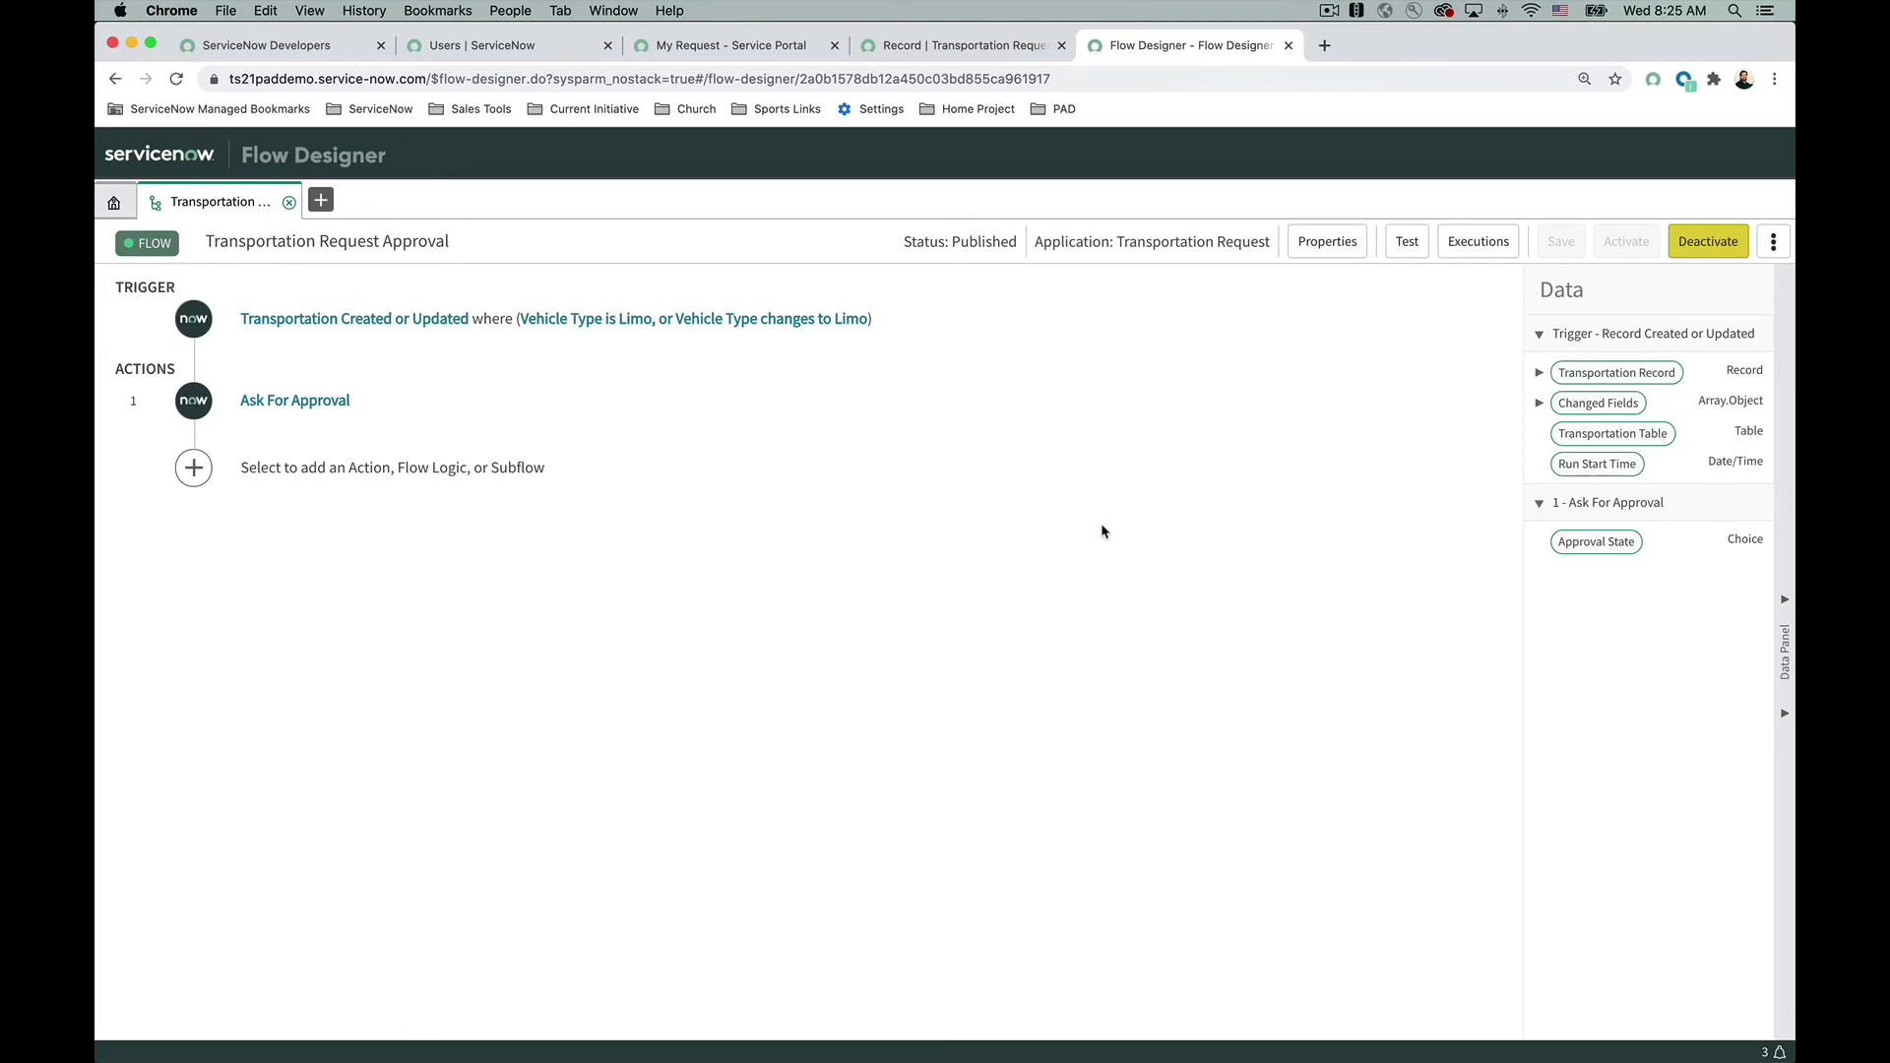
left_click(1480, 243)
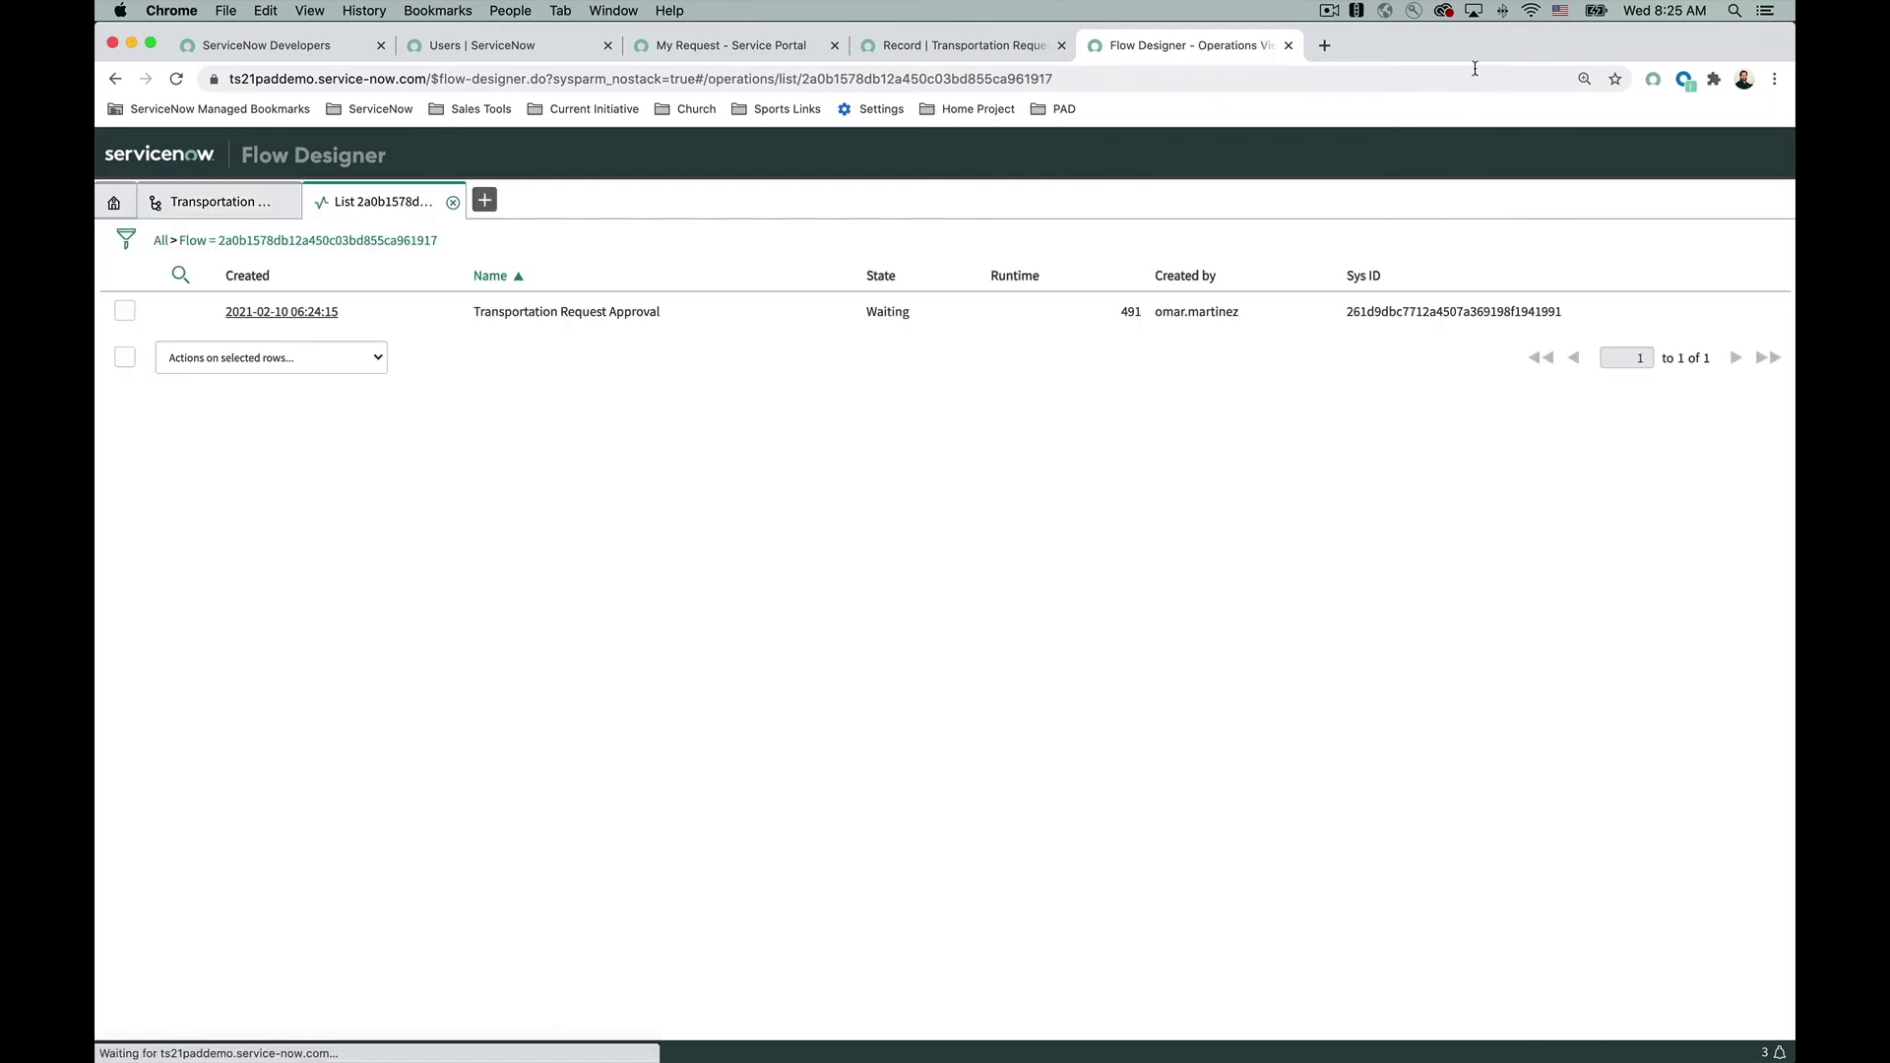
left_click(280, 312)
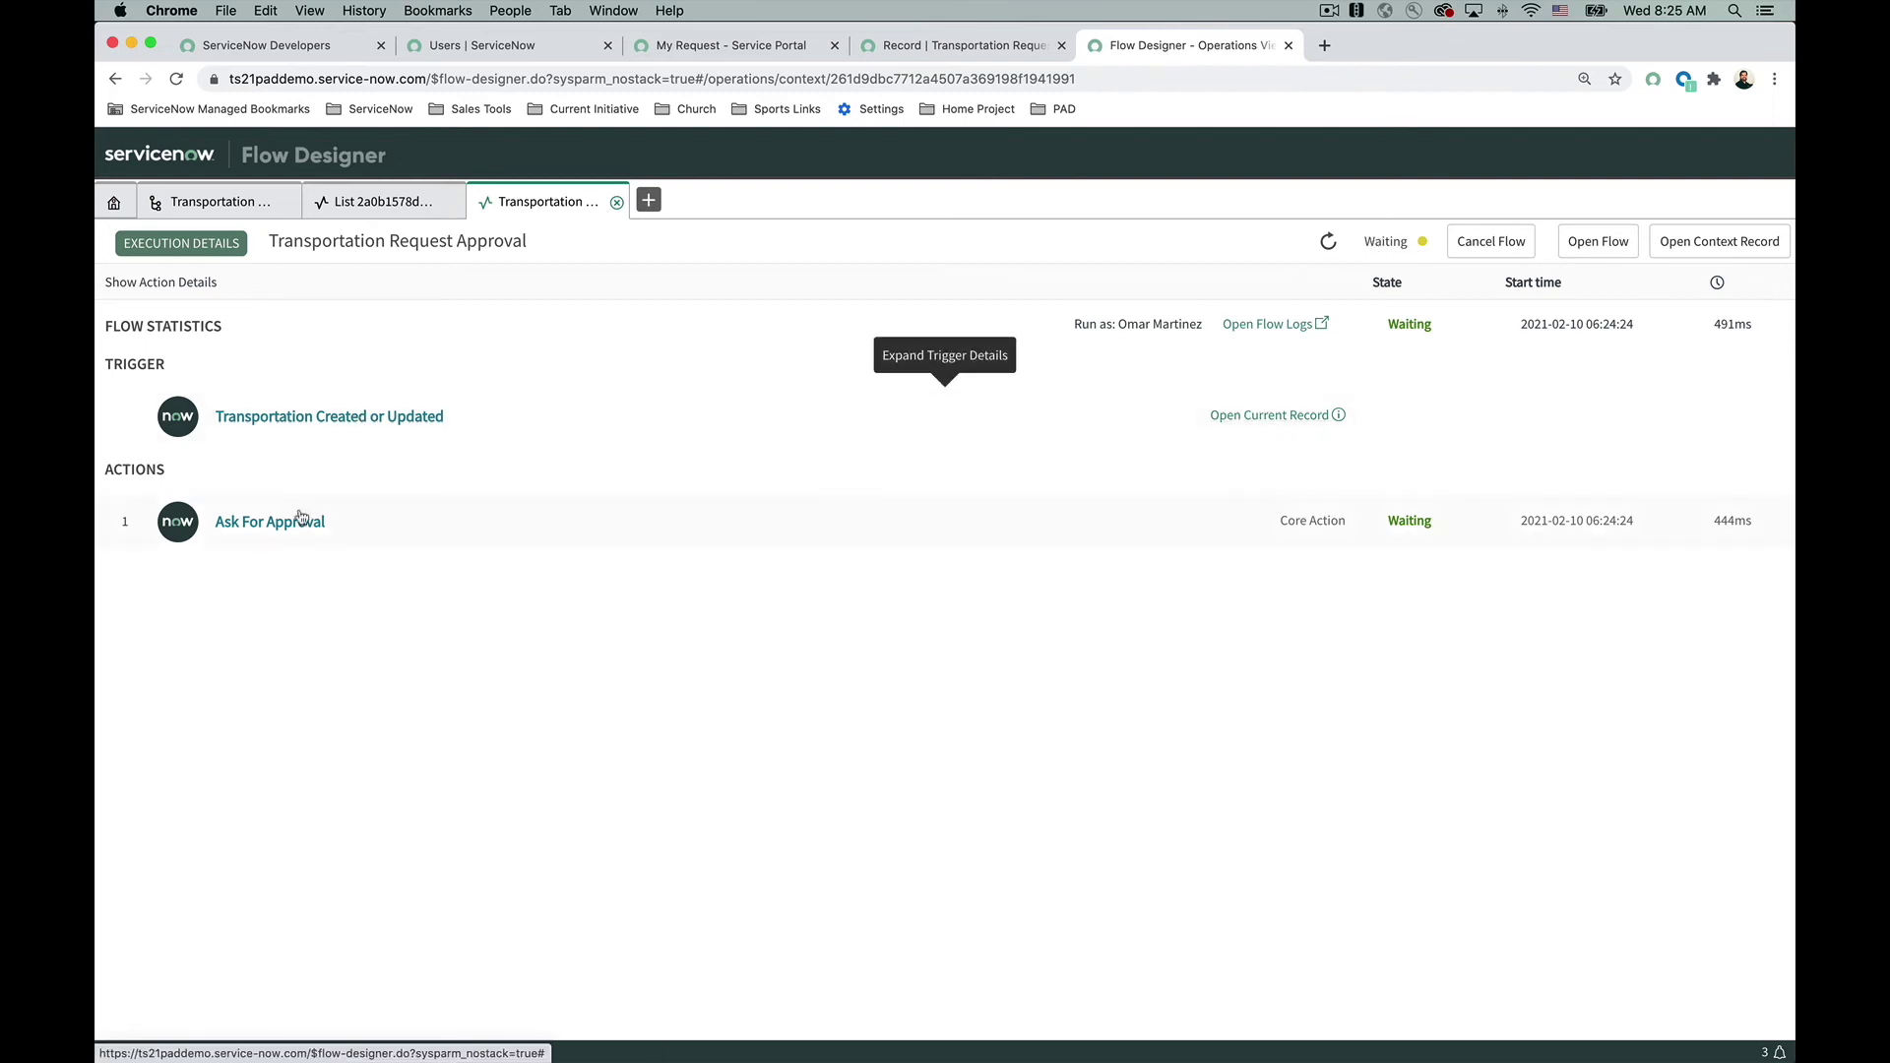
left_click(1413, 523)
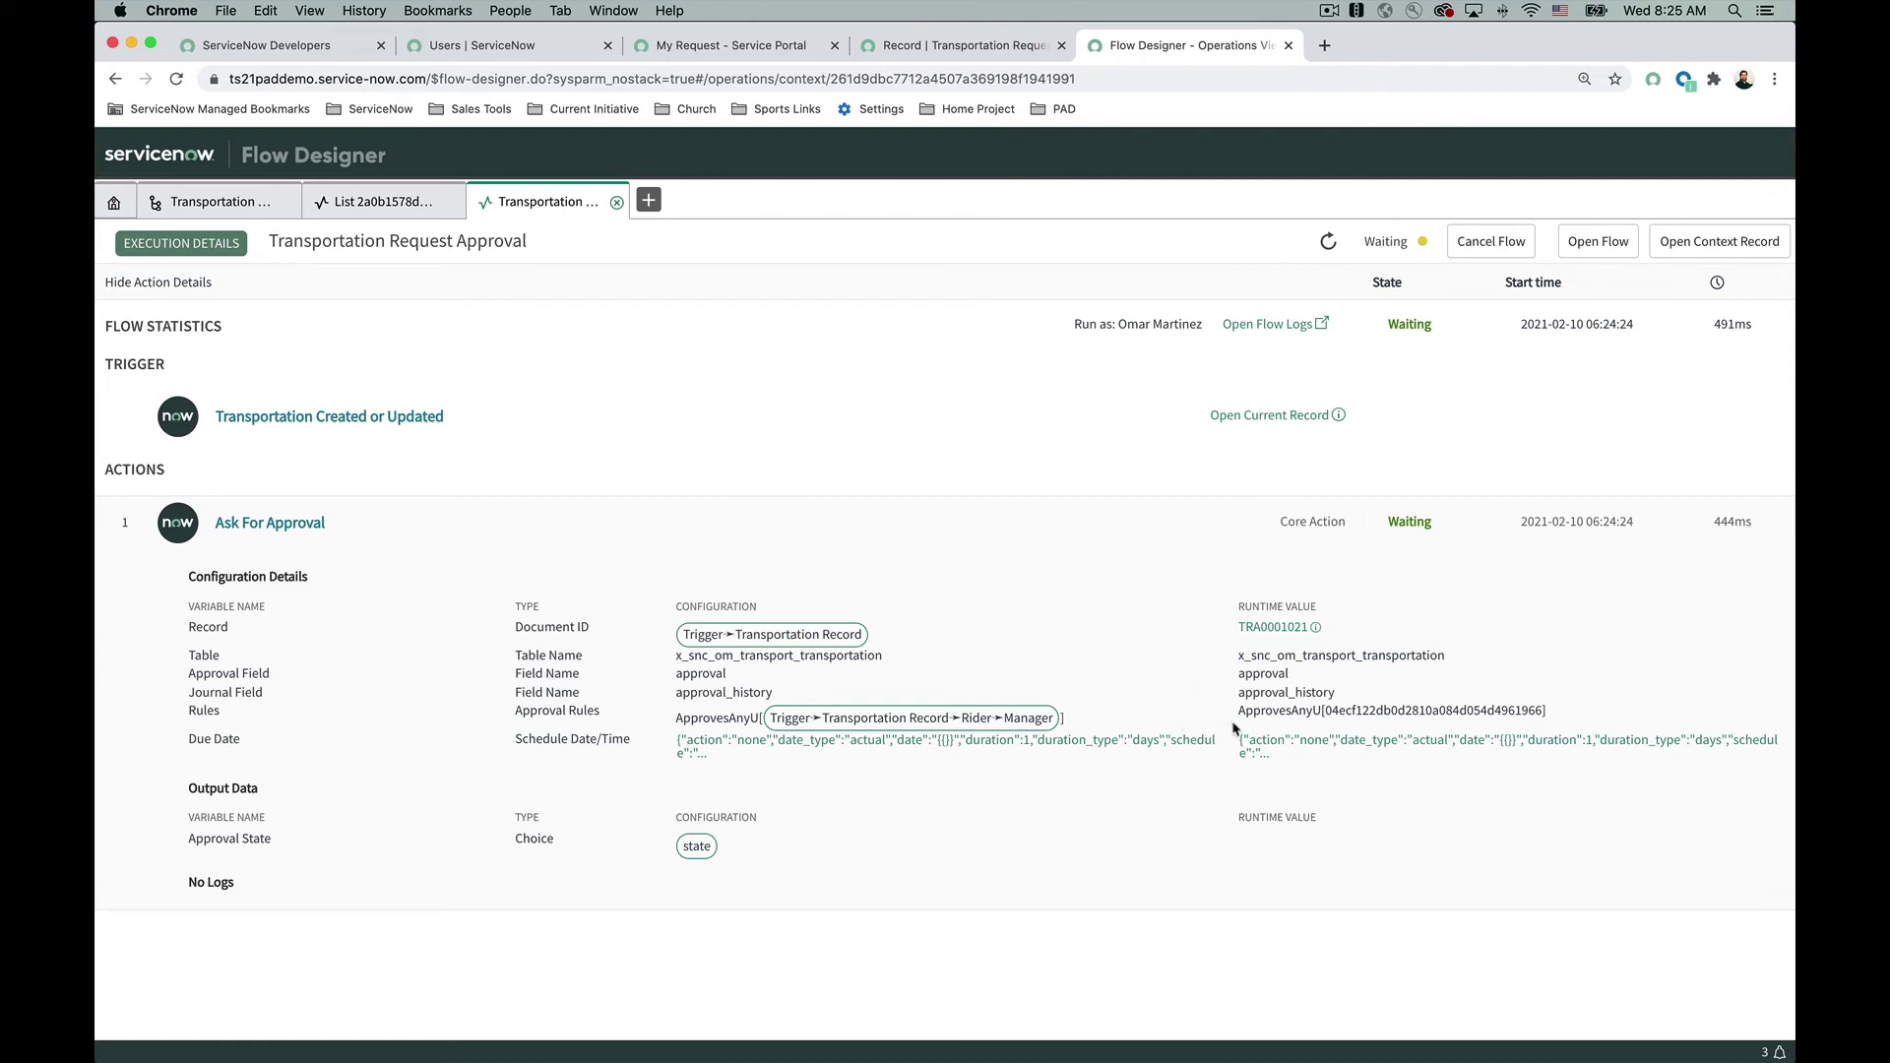
left_click(482, 45)
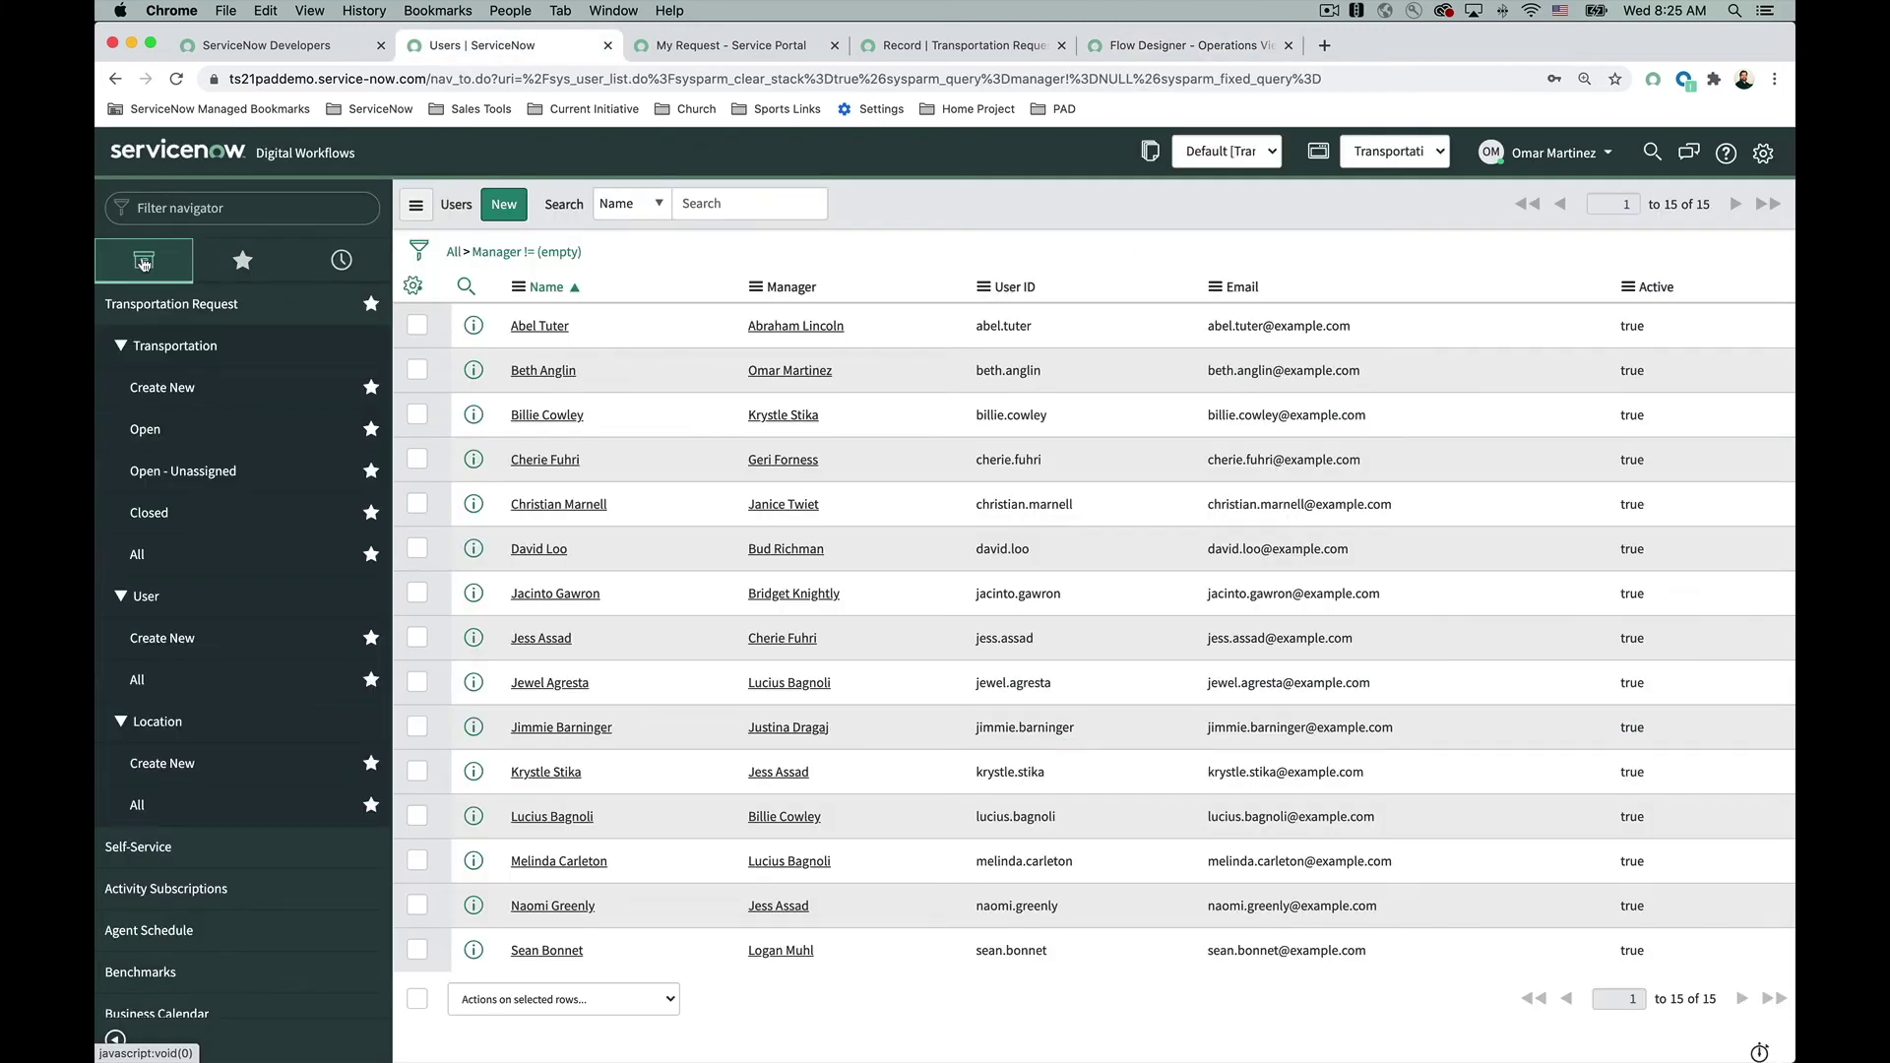
Step: Open My Approvals, show all approvals, and sort them by Created, newest first
left_click(218, 206)
type("my app")
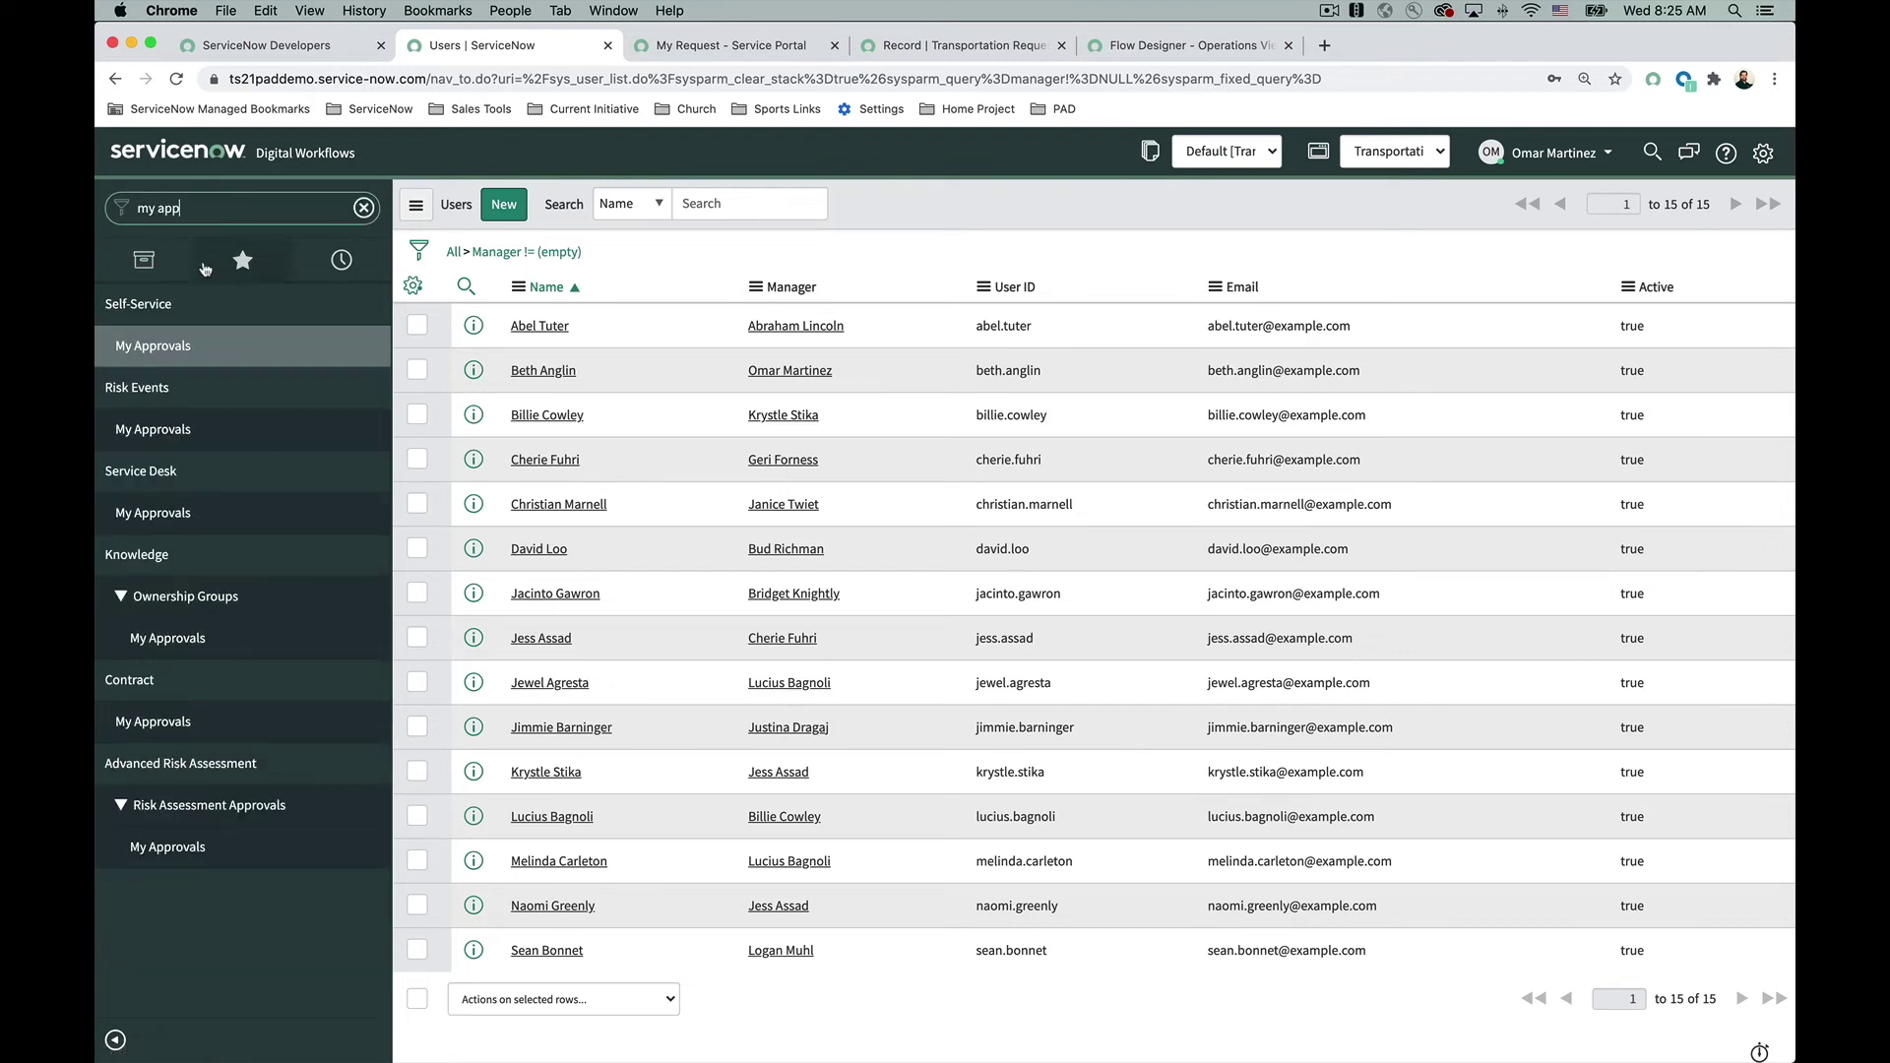
left_click(186, 345)
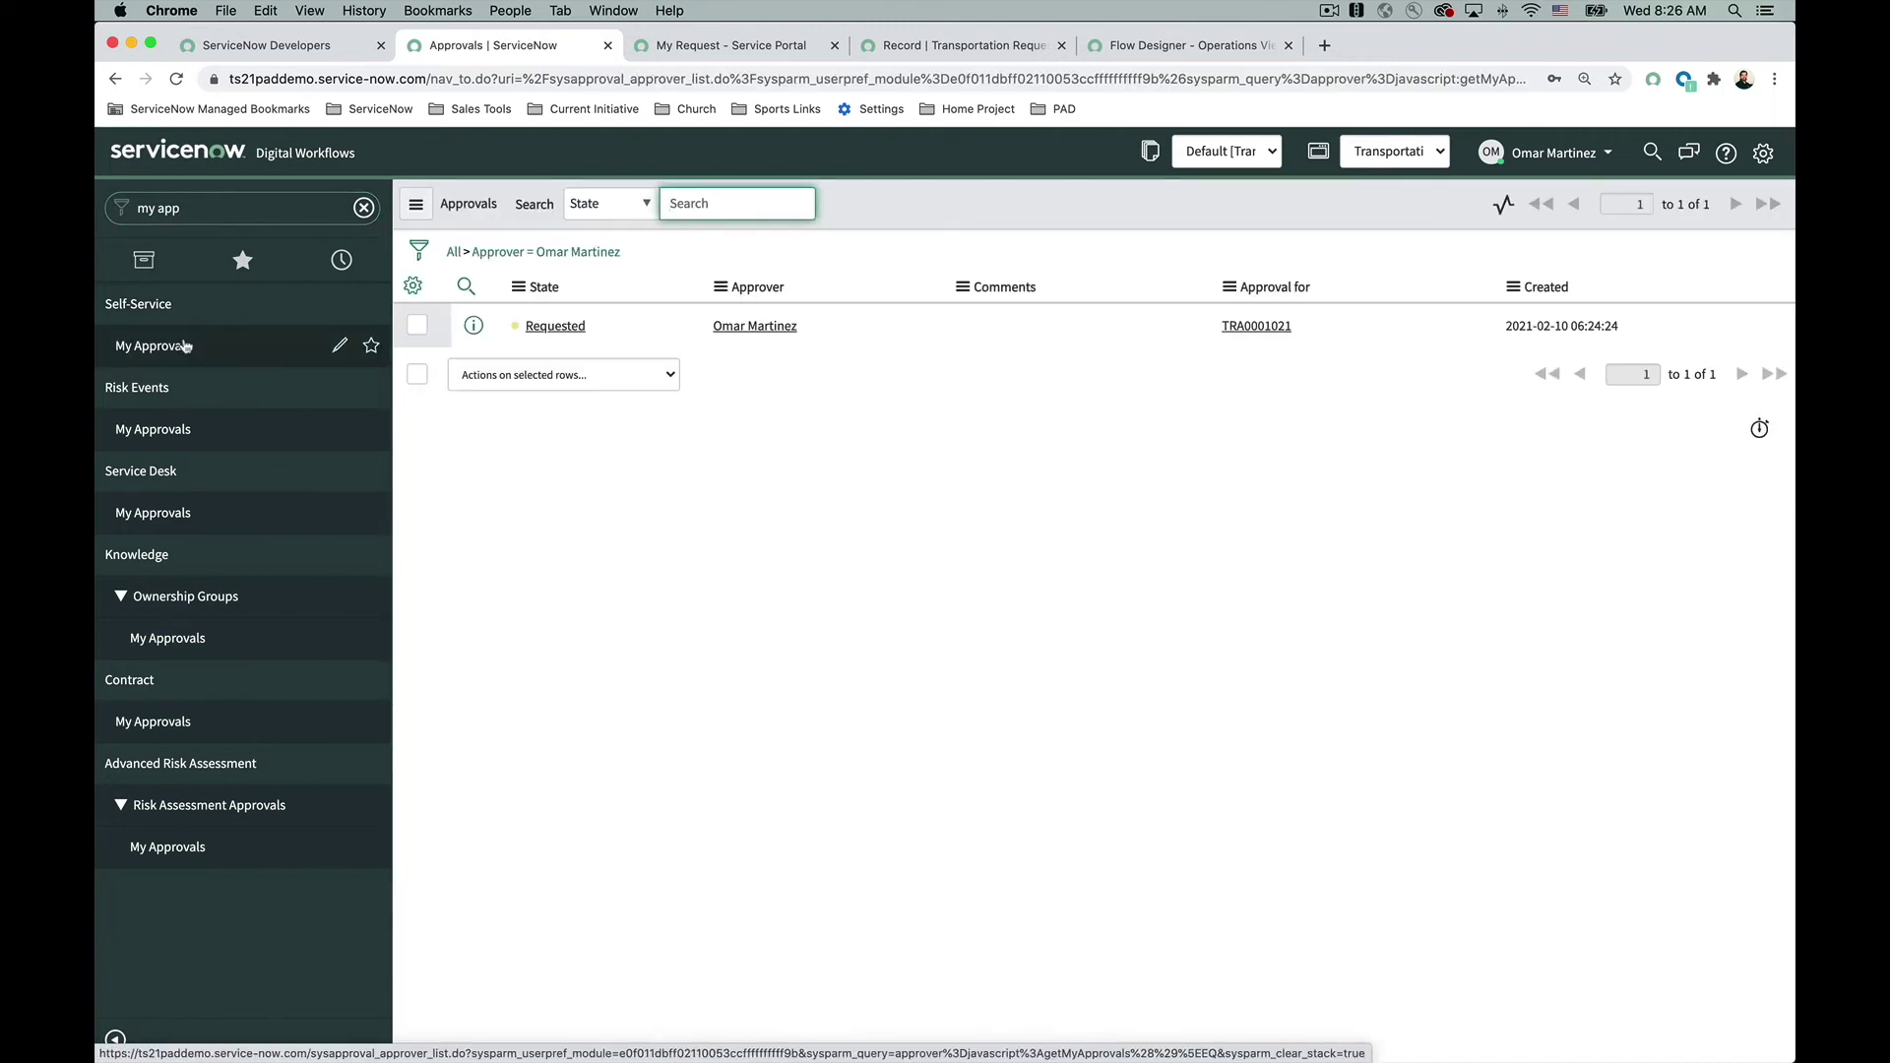
left_click(963, 221)
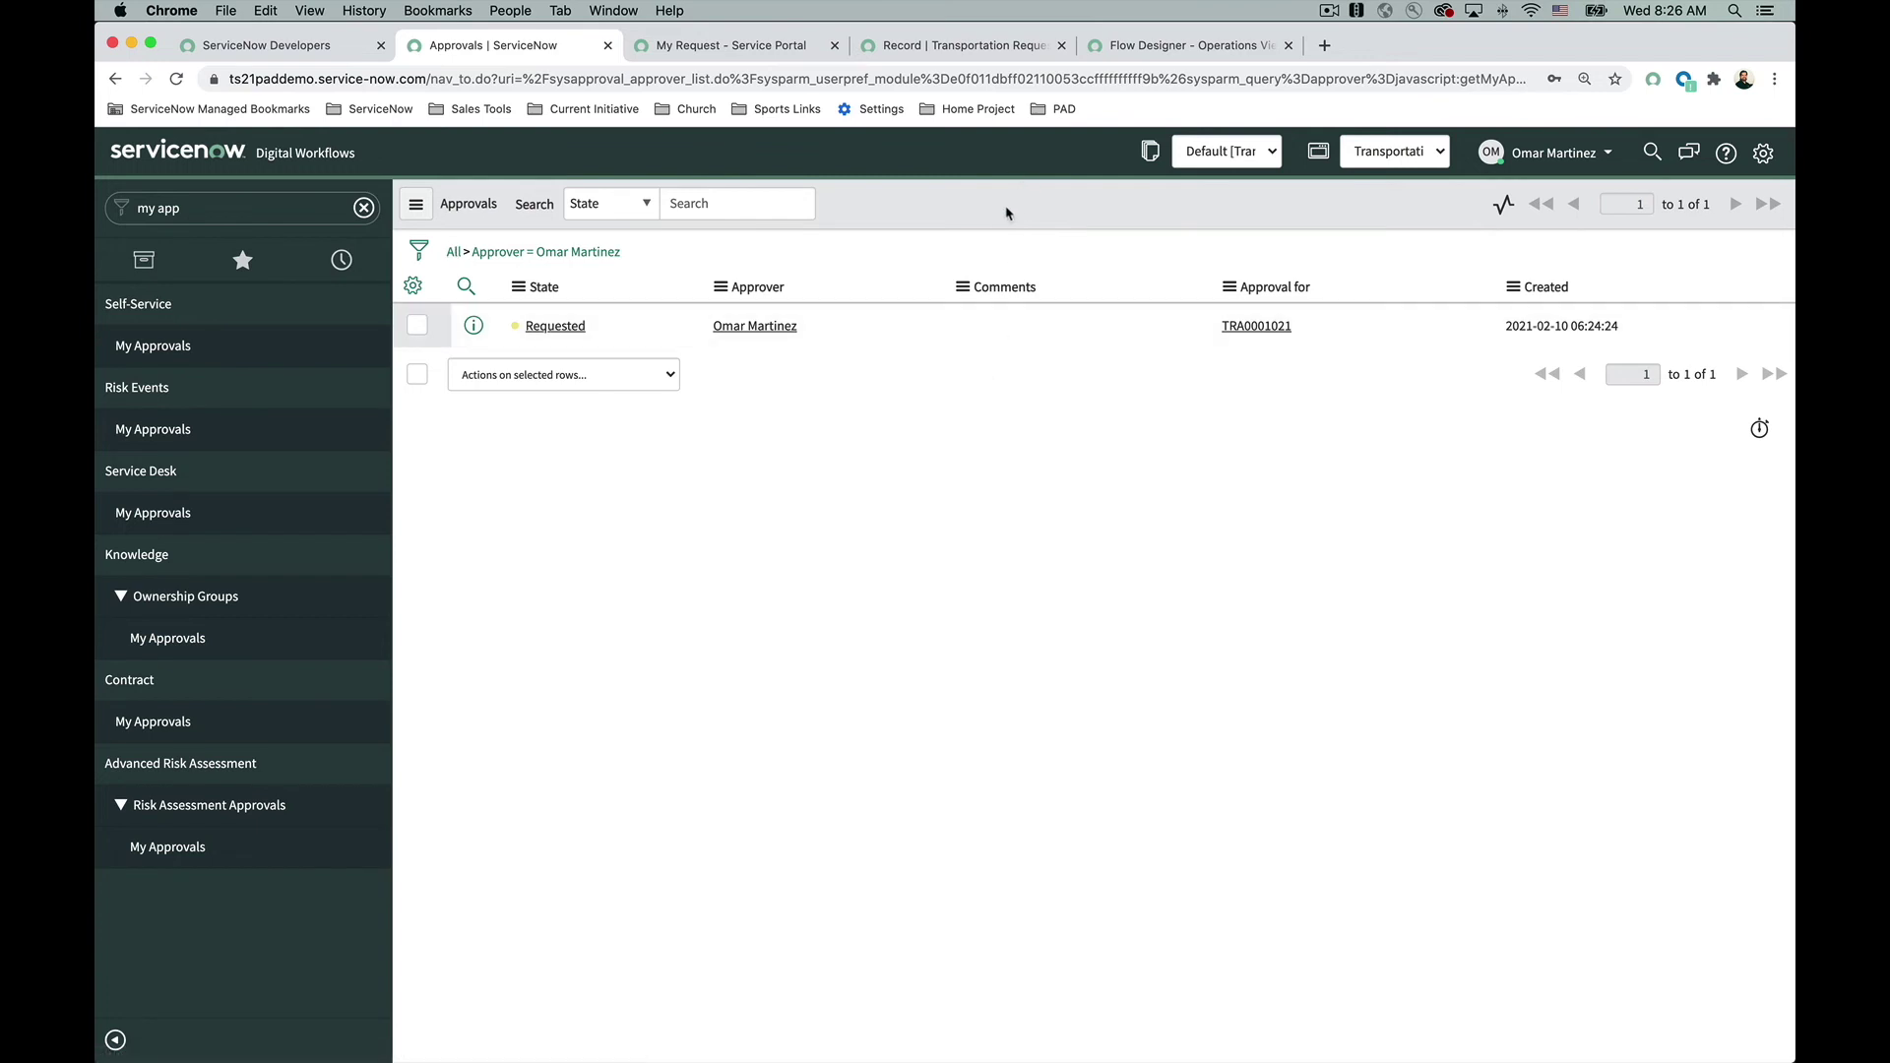
left_click(591, 249)
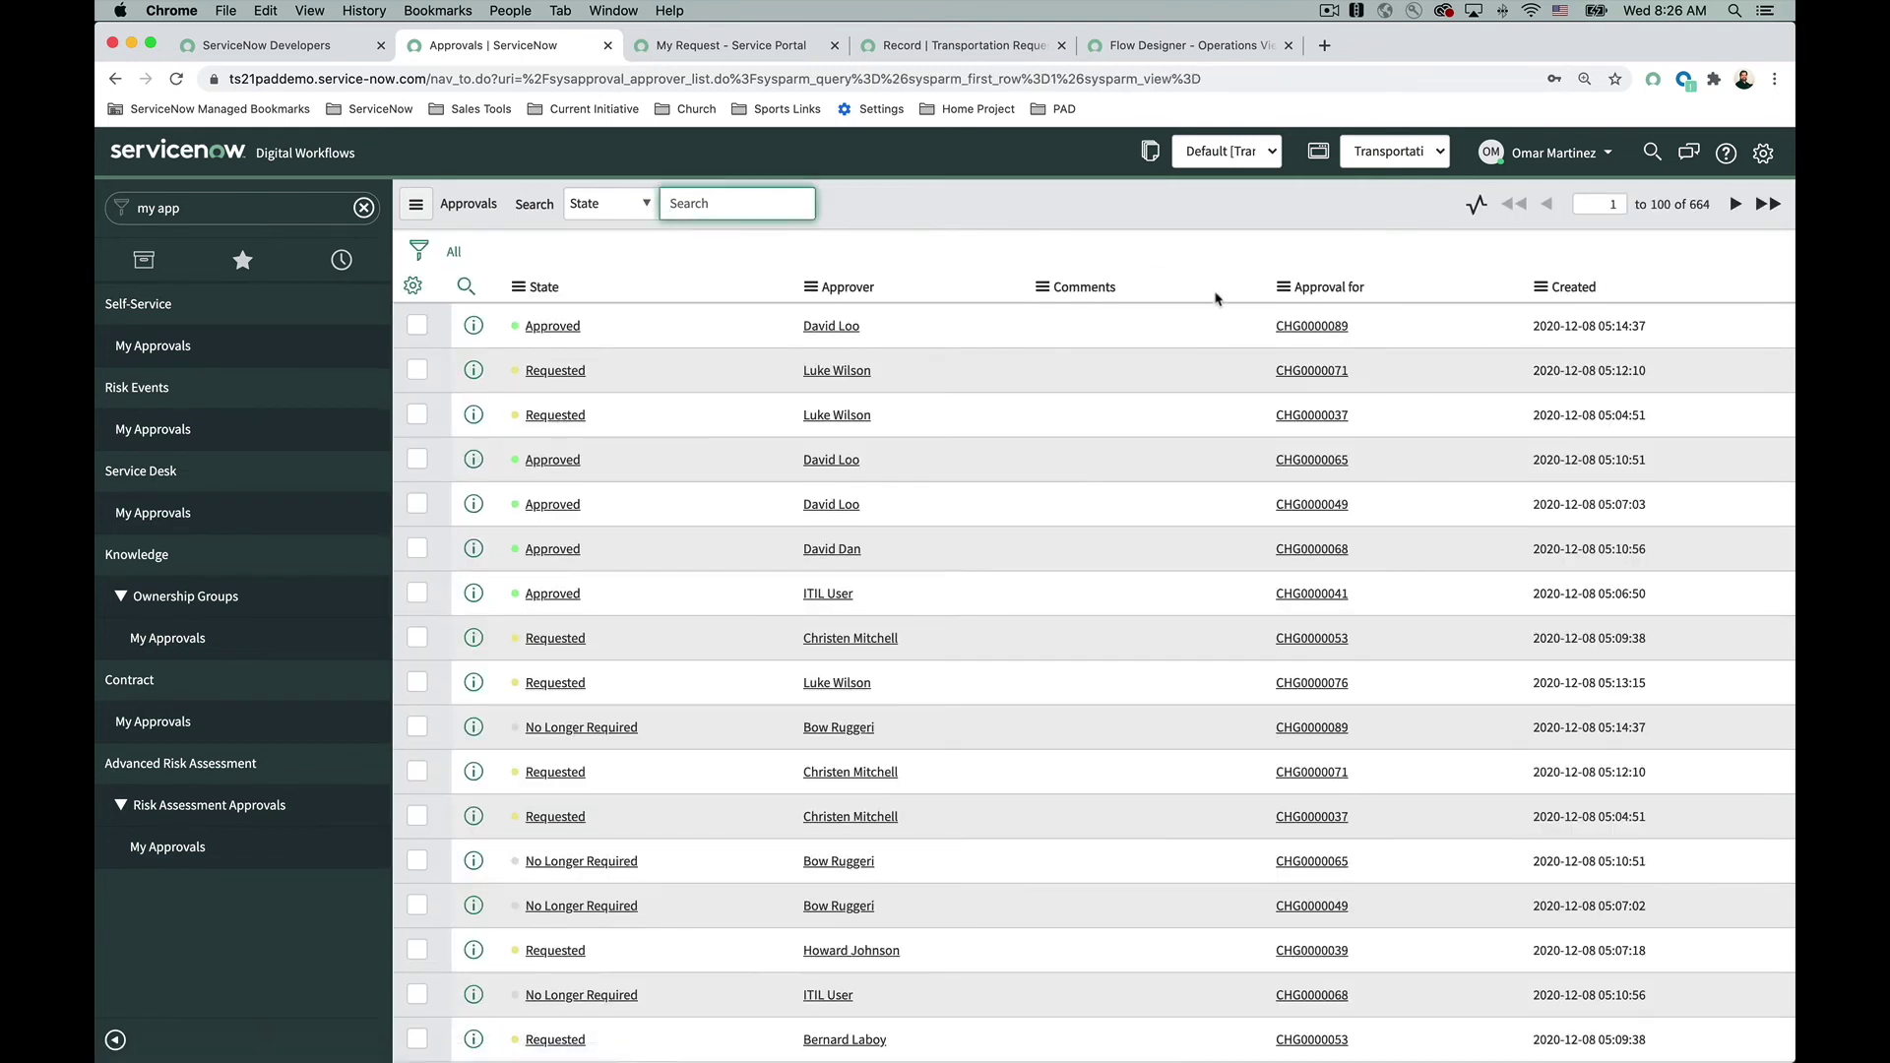
left_click(1541, 289)
left_click(1561, 340)
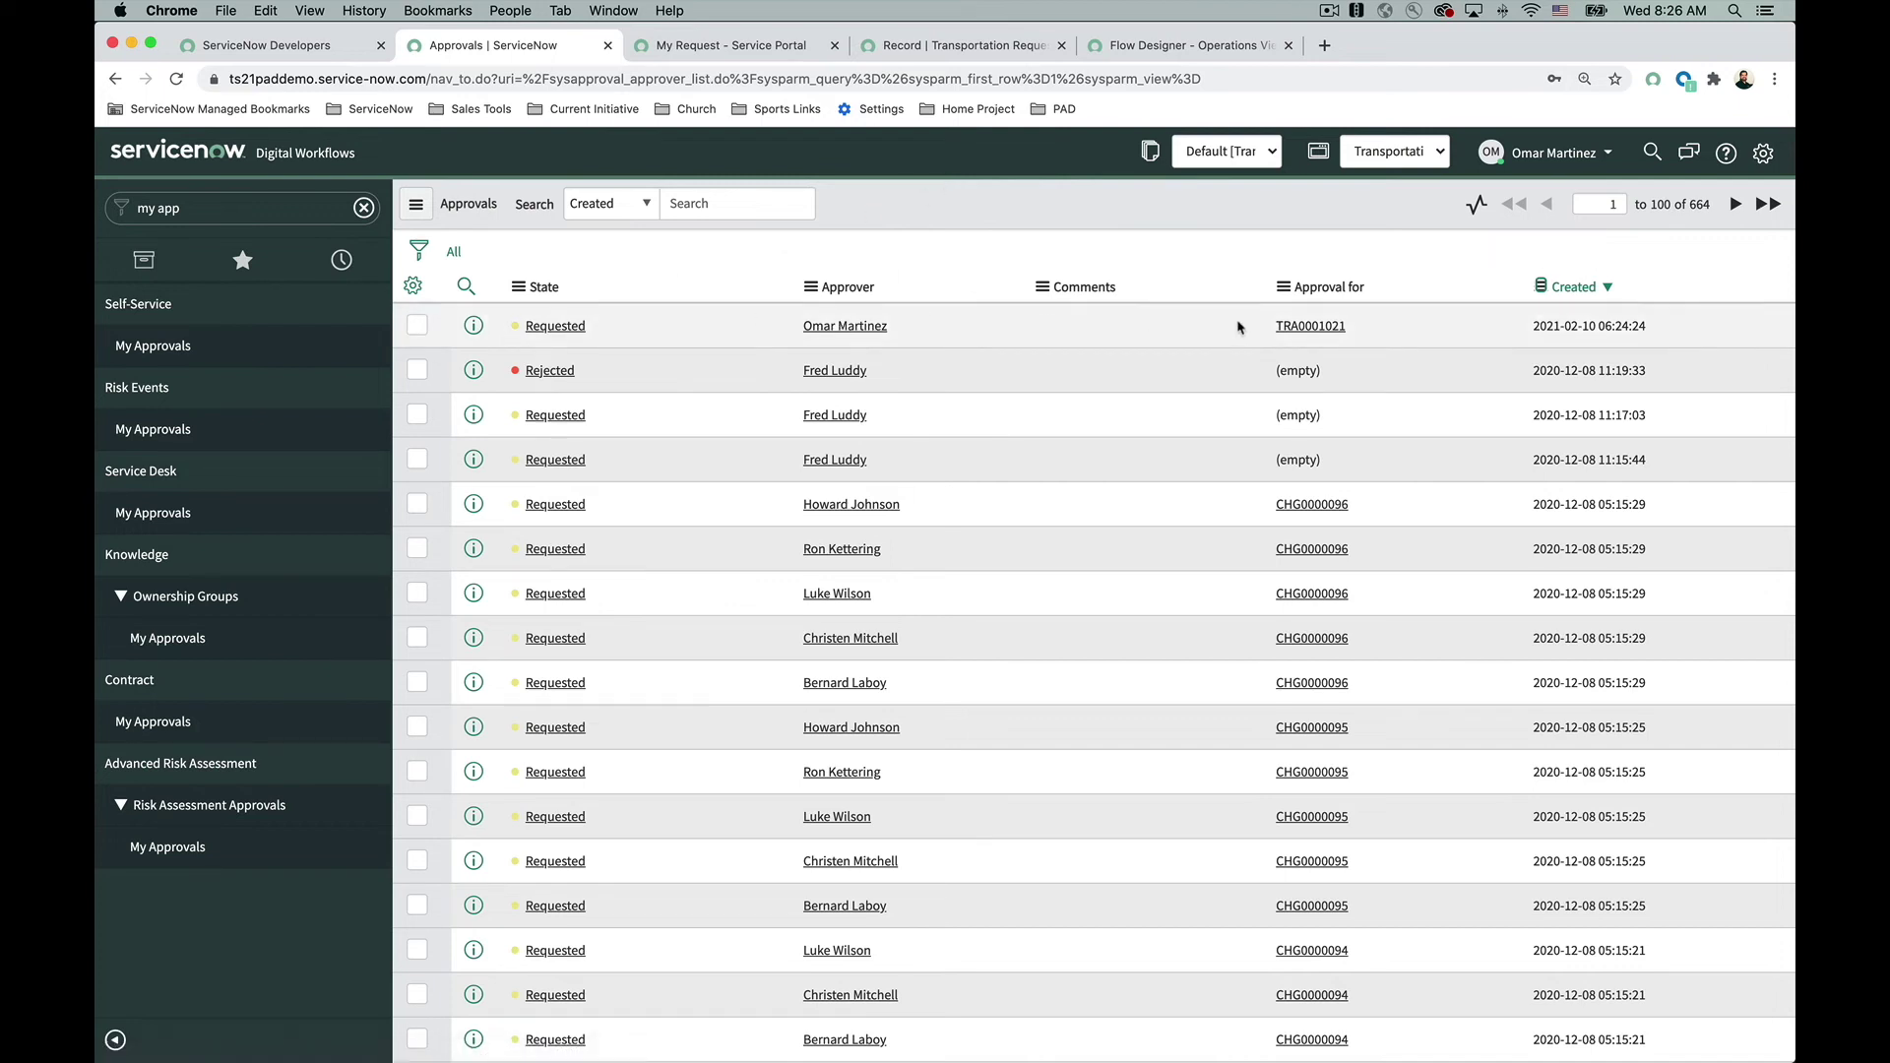
Step: Locate the TRA0001021 approval row and open the TRA0001021 transportation record
scroll(855, 440, "down", 3)
scroll(852, 442, "up", 3)
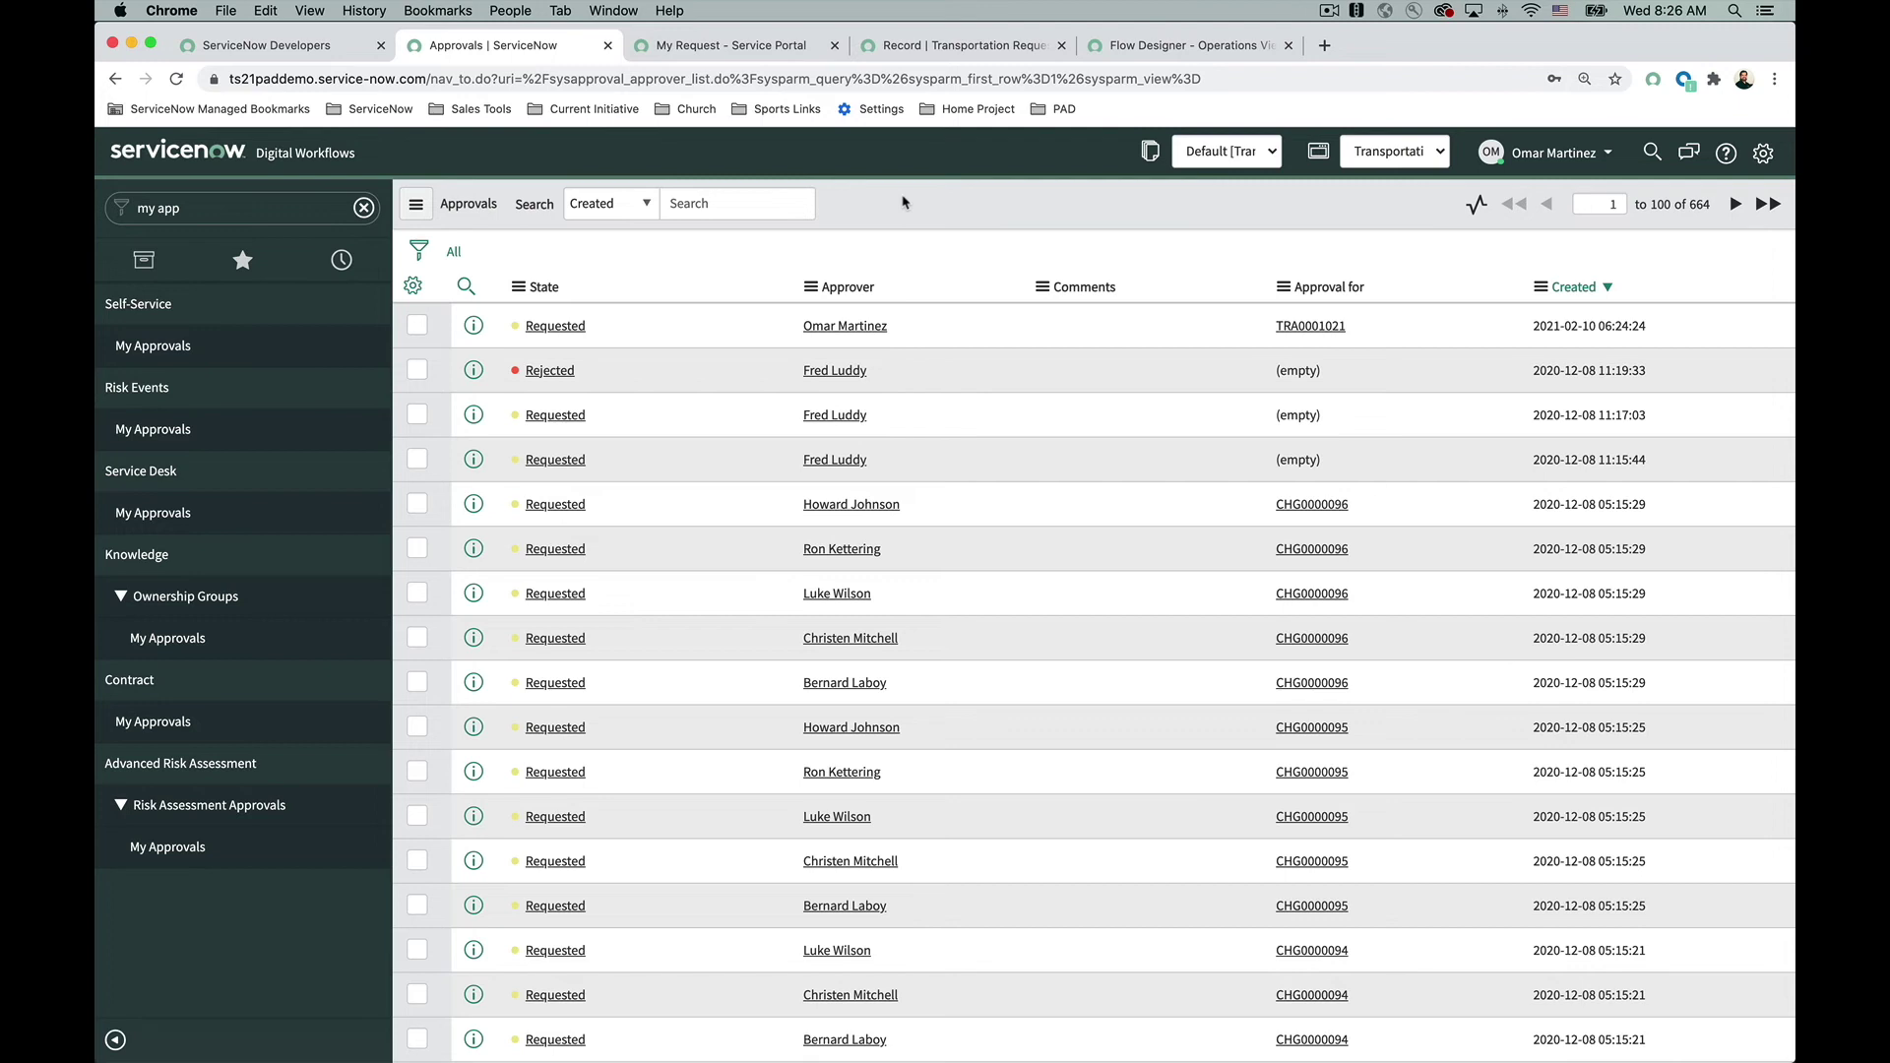
right_click(560, 325)
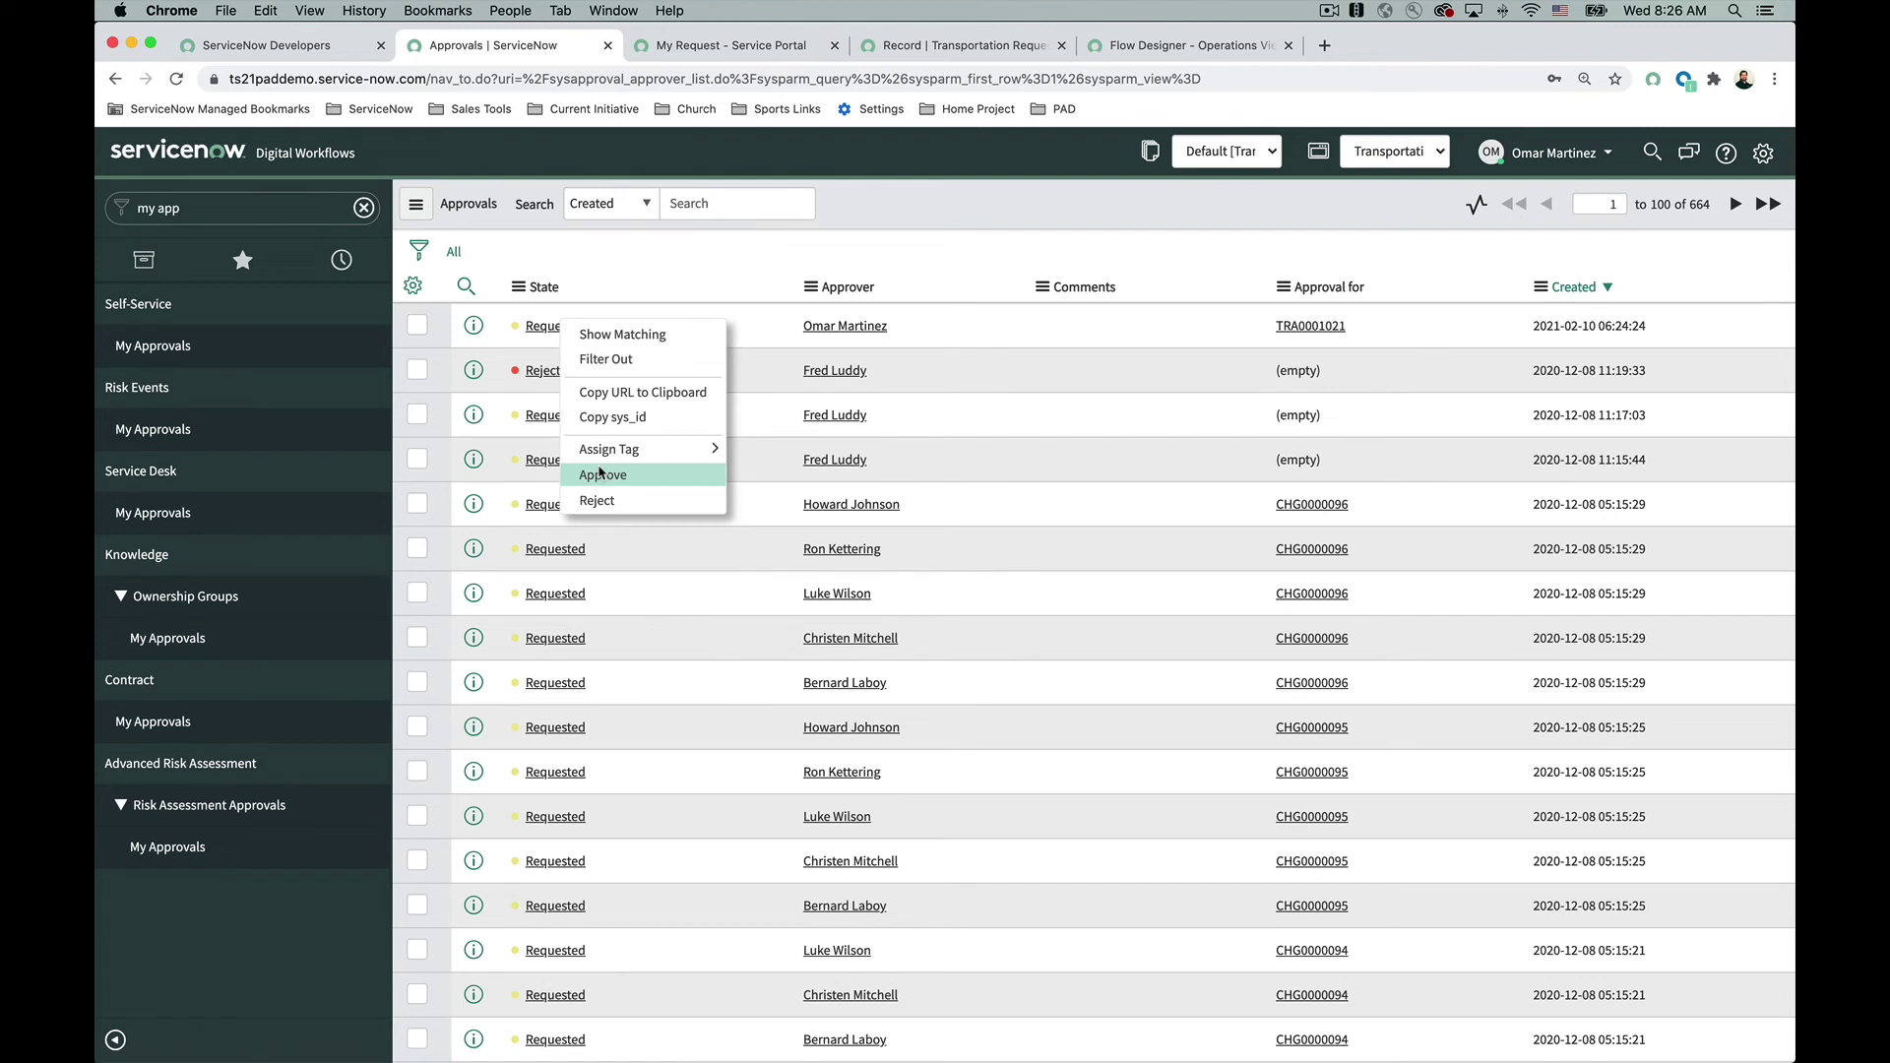
left_click(928, 213)
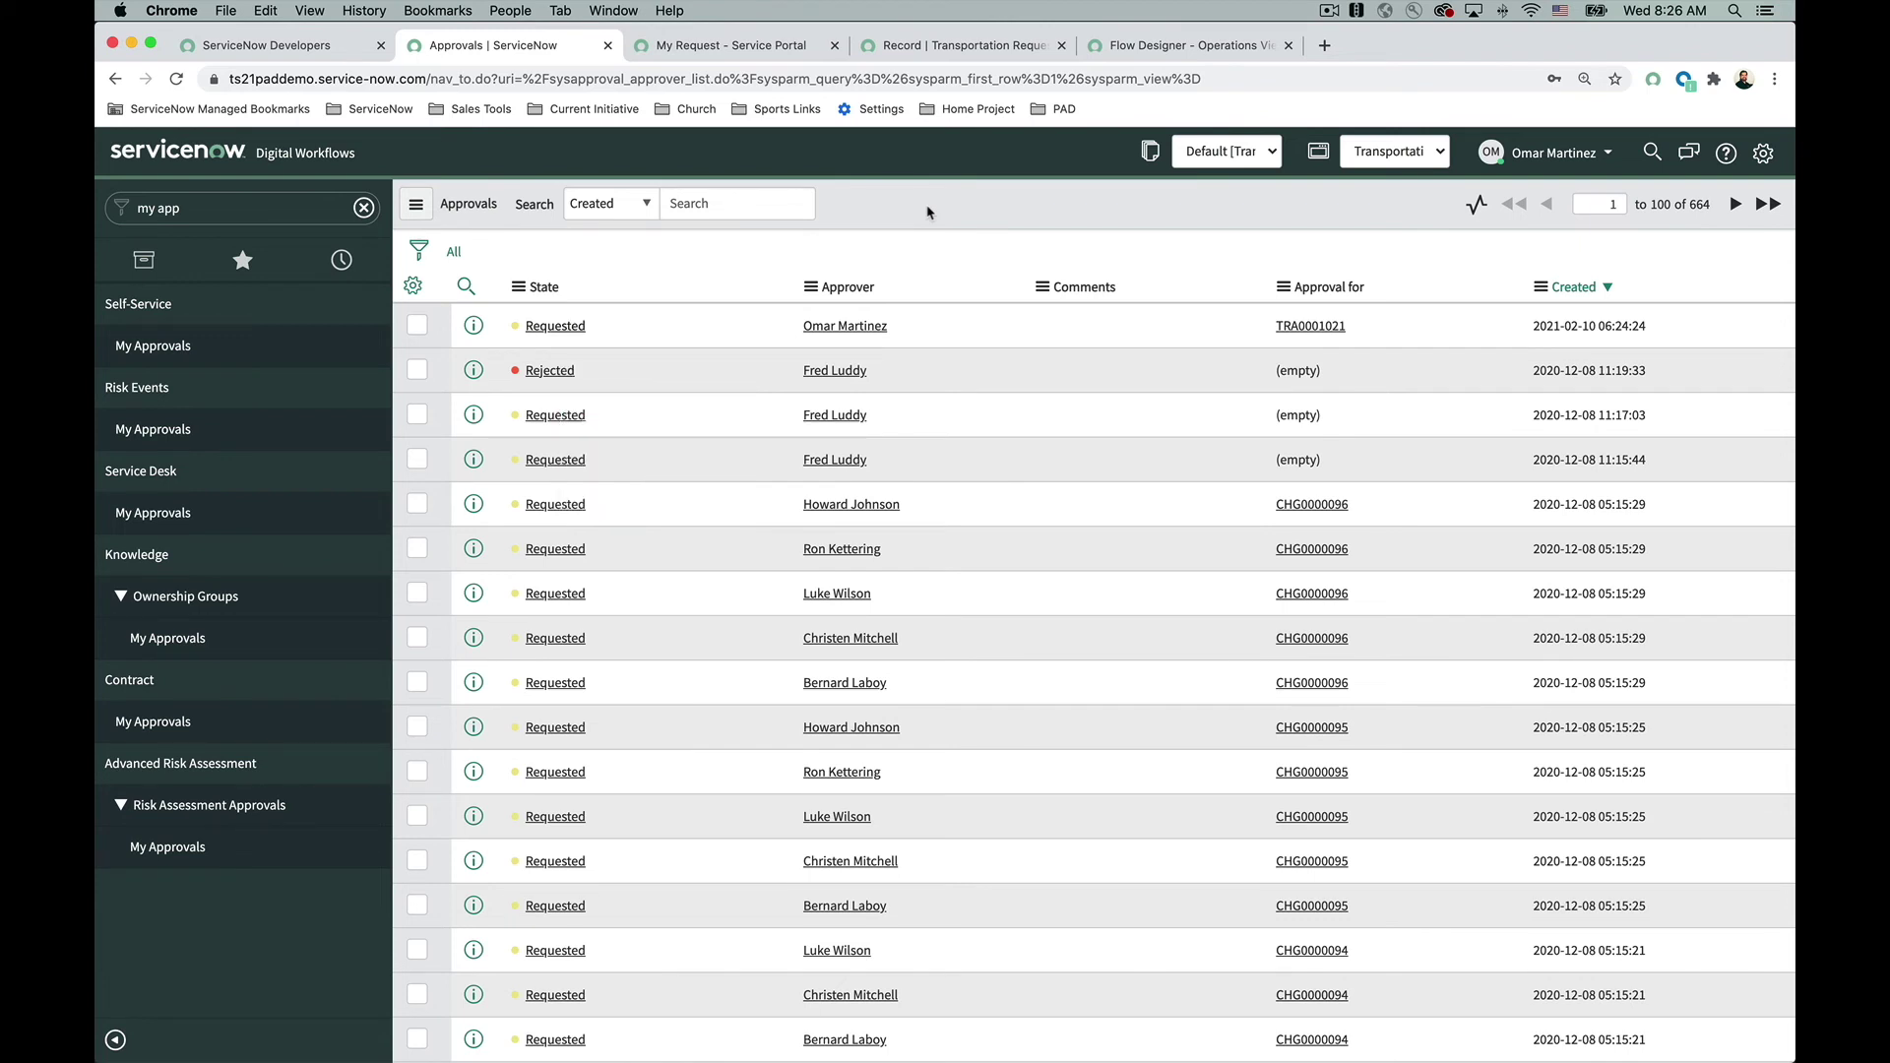
left_click(242, 259)
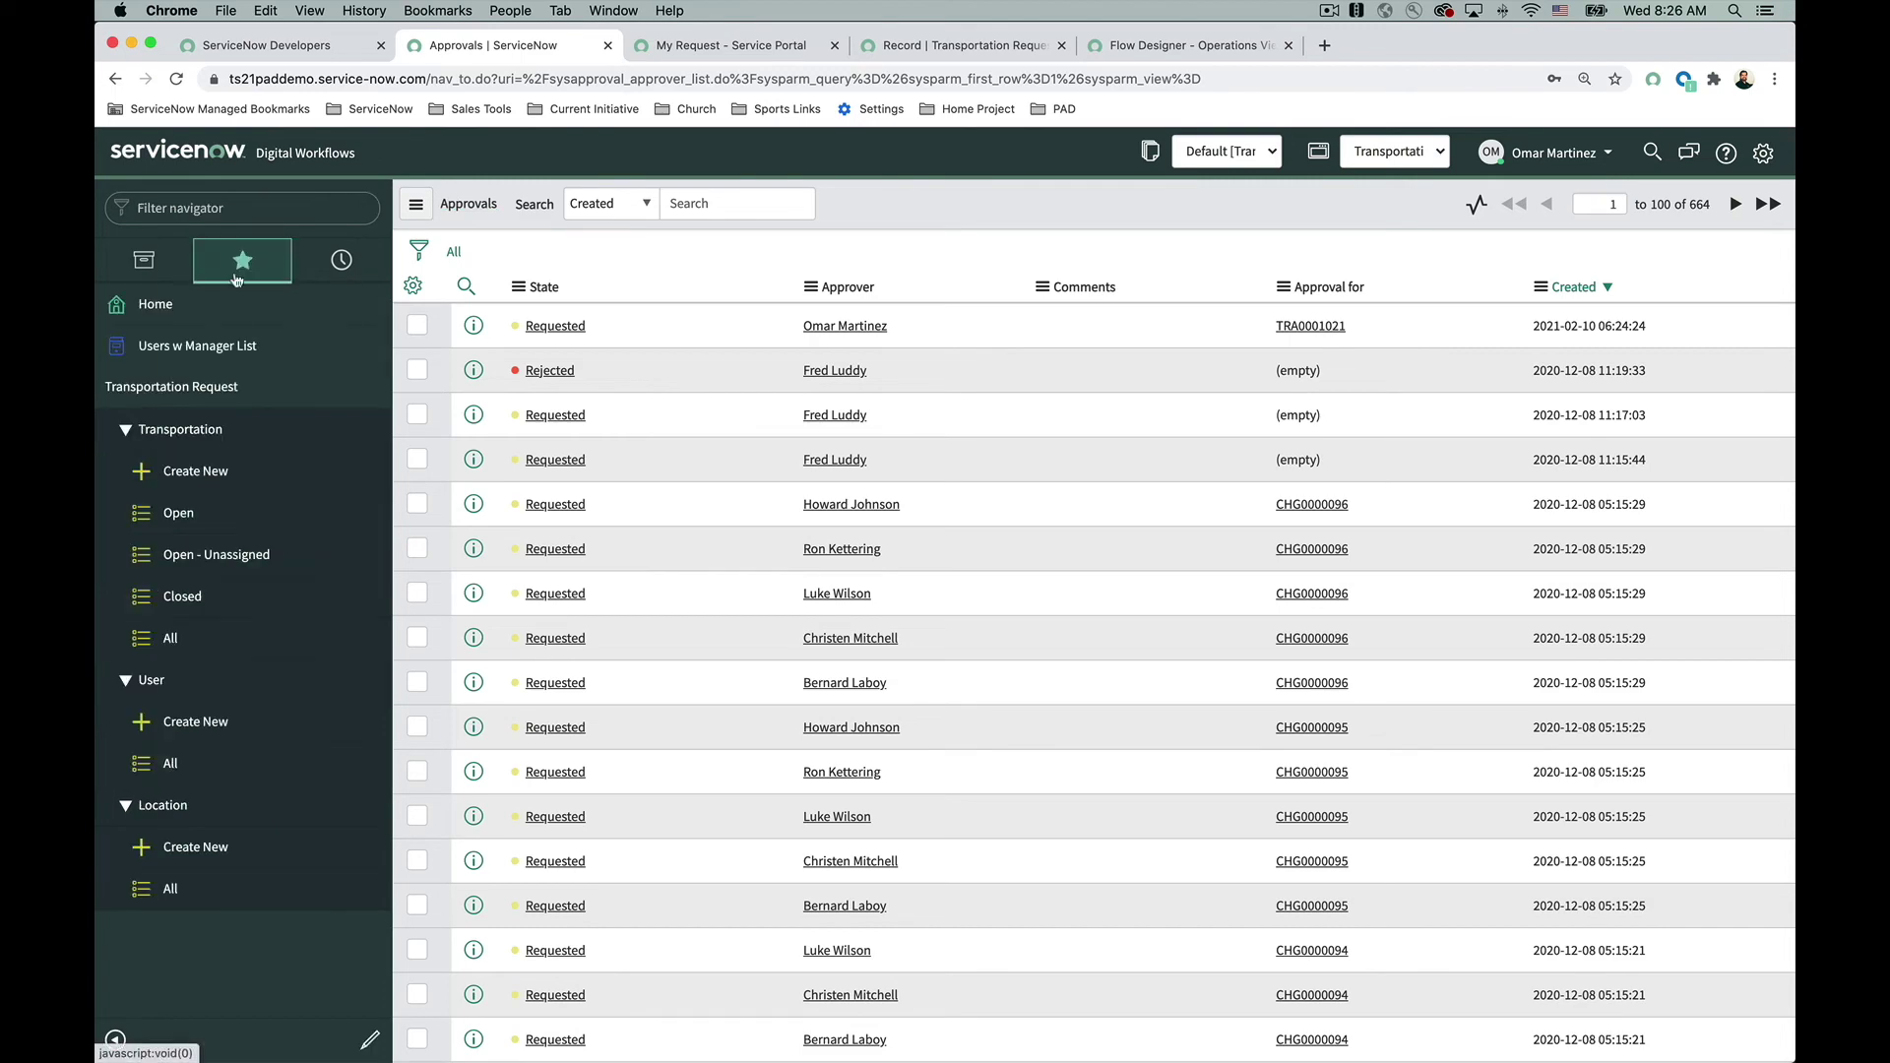
left_click(566, 327)
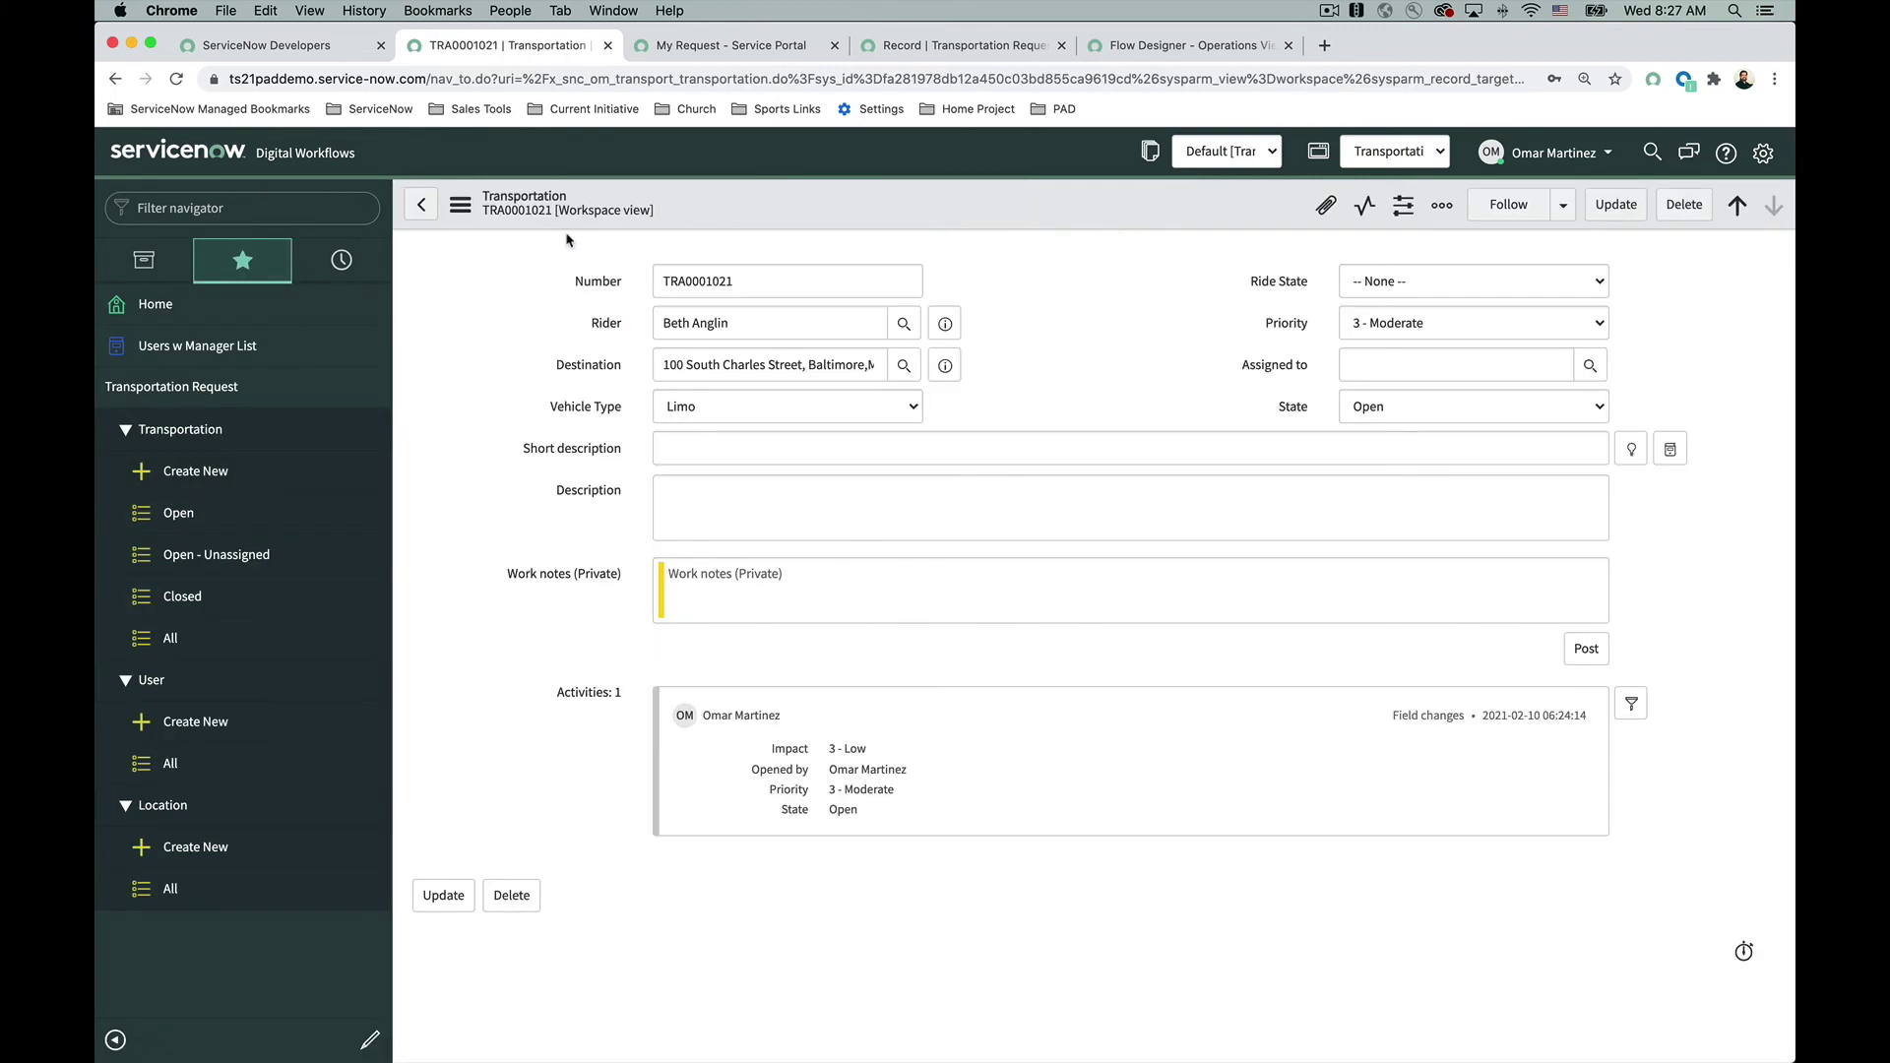
Step: Add the Approvers related list to the Transportation form's Workspace view and save the configuration
left_click(460, 204)
mouse_move(510, 362)
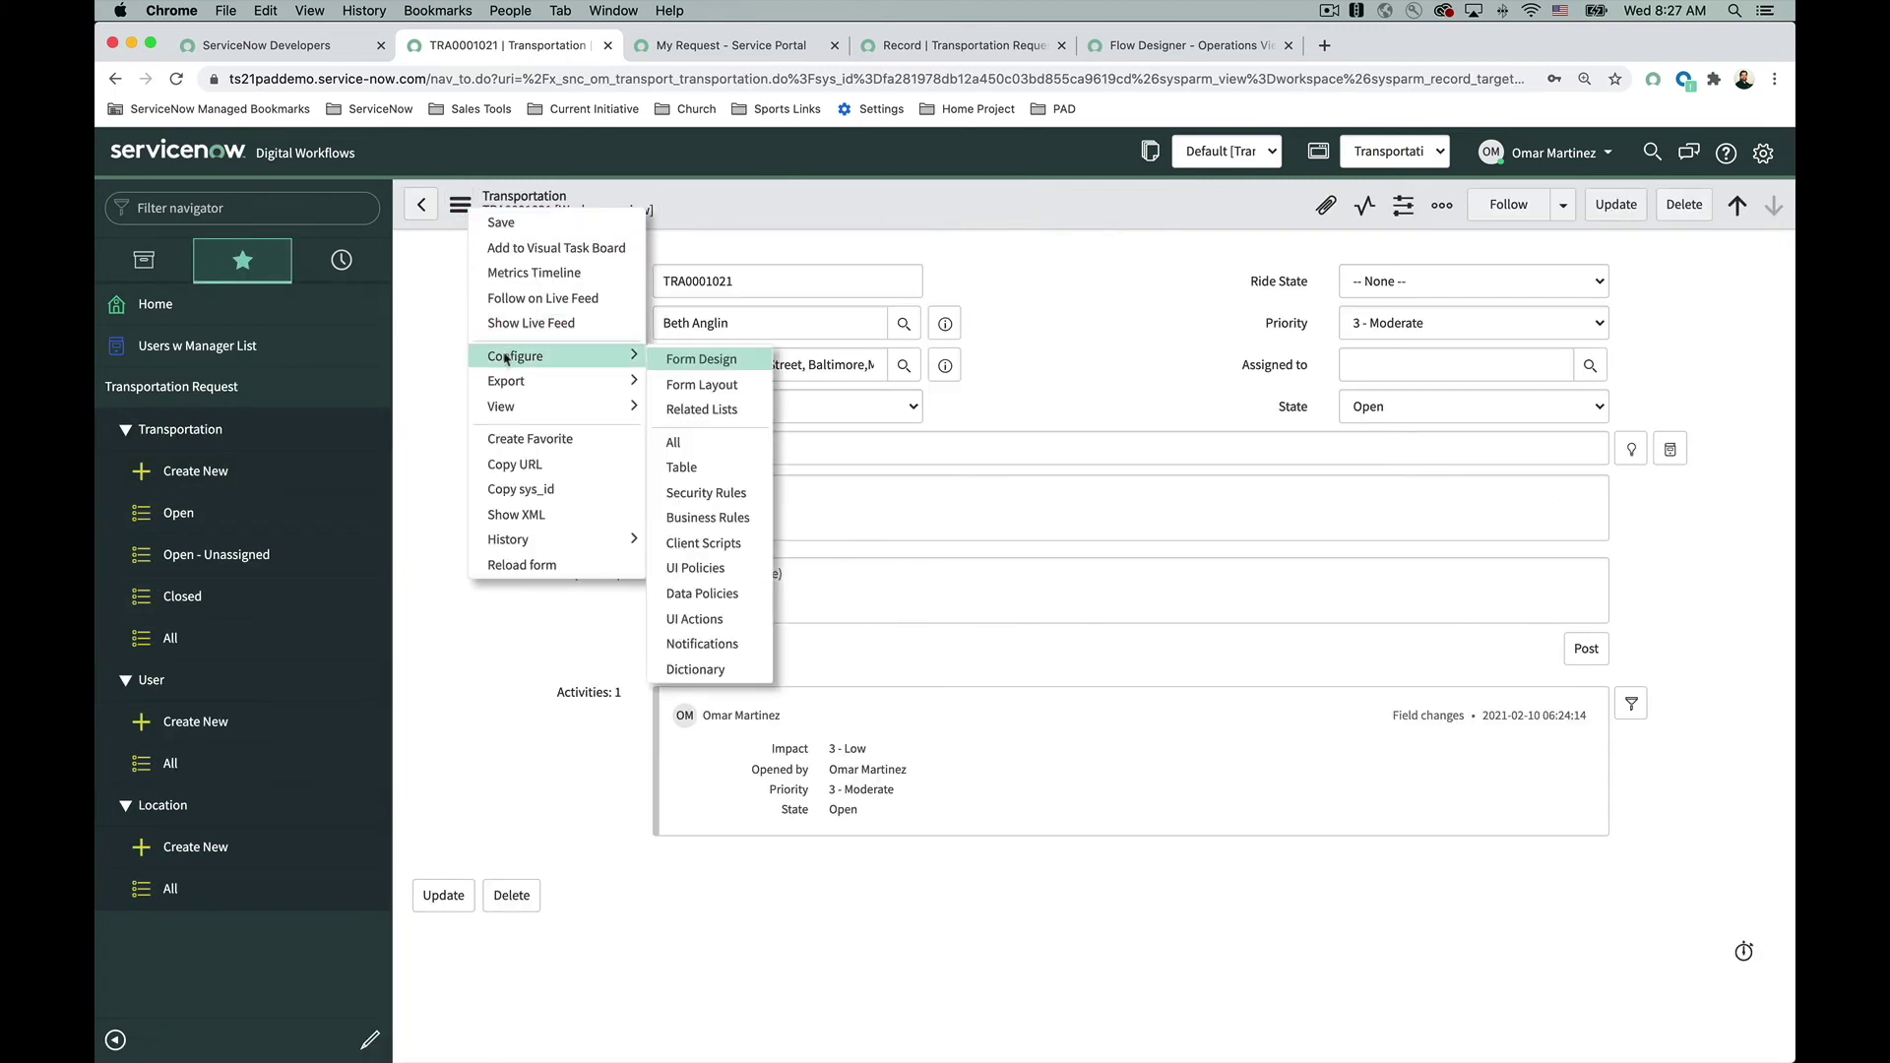
left_click(702, 411)
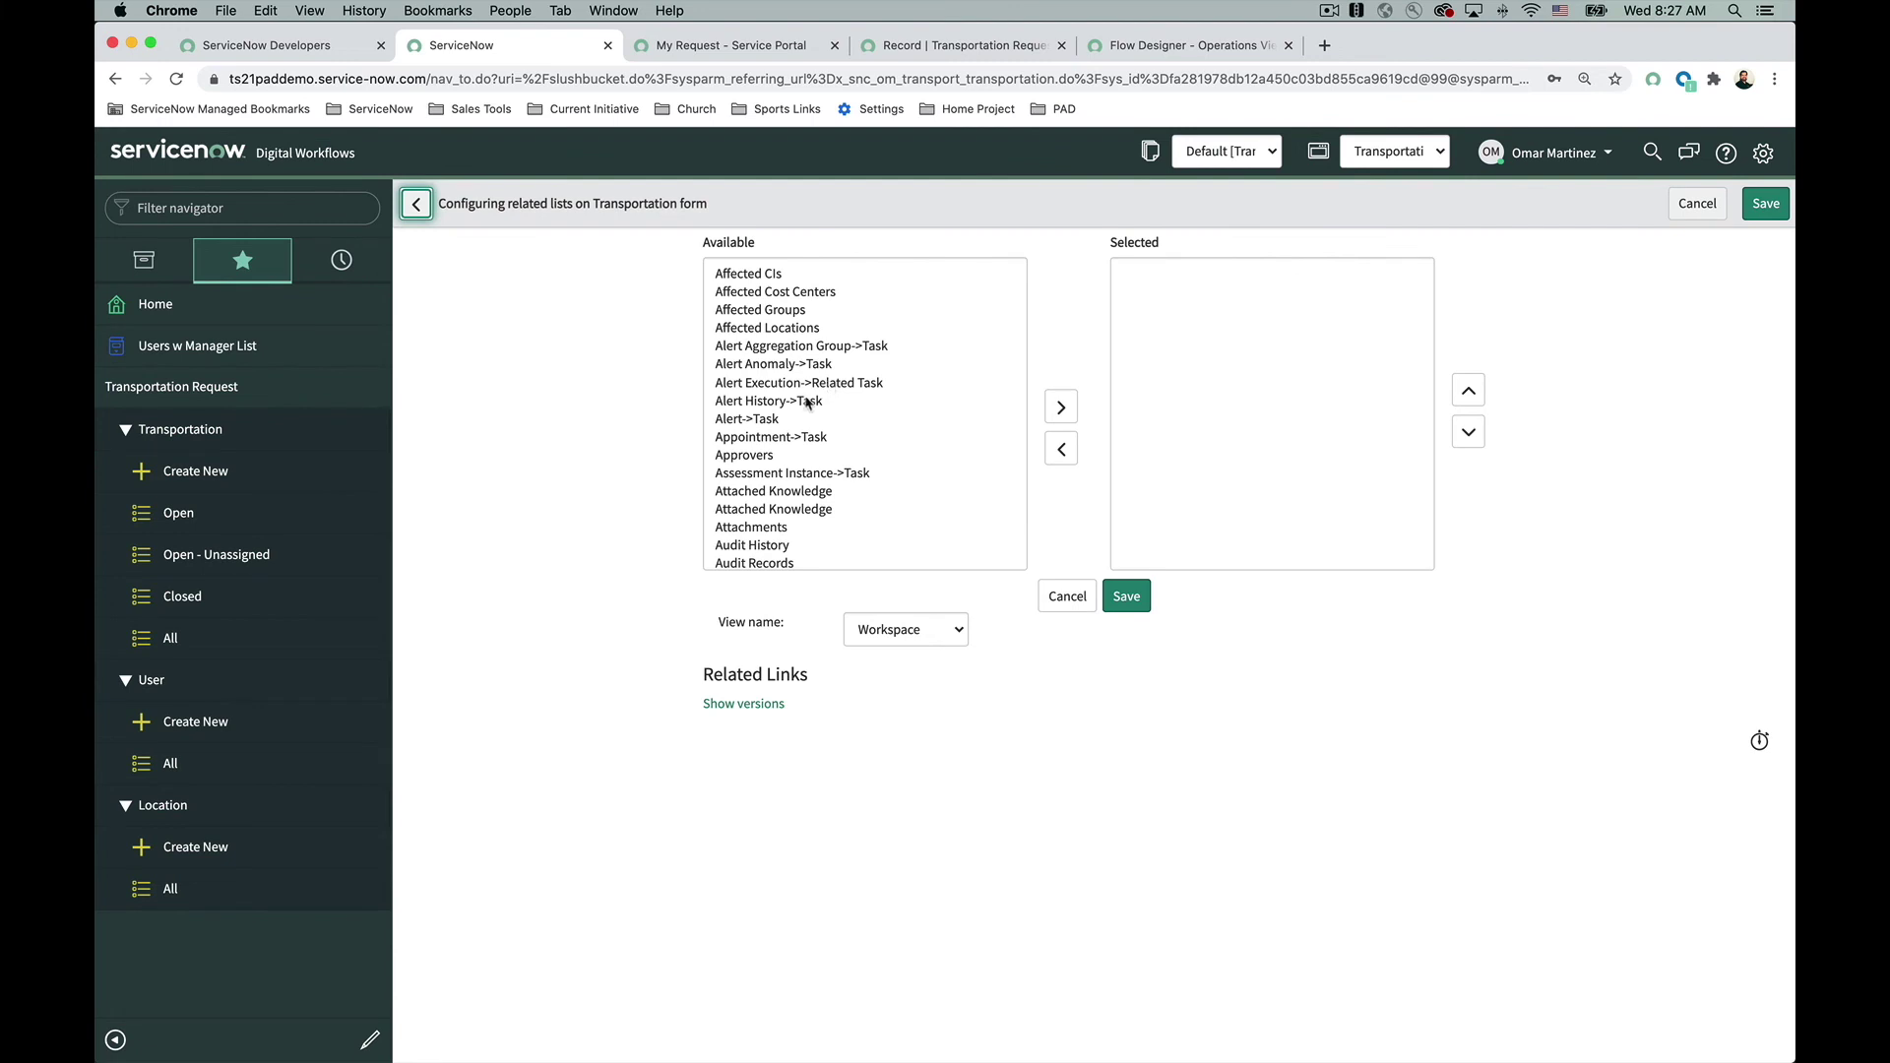
left_click(763, 473)
left_click(763, 456)
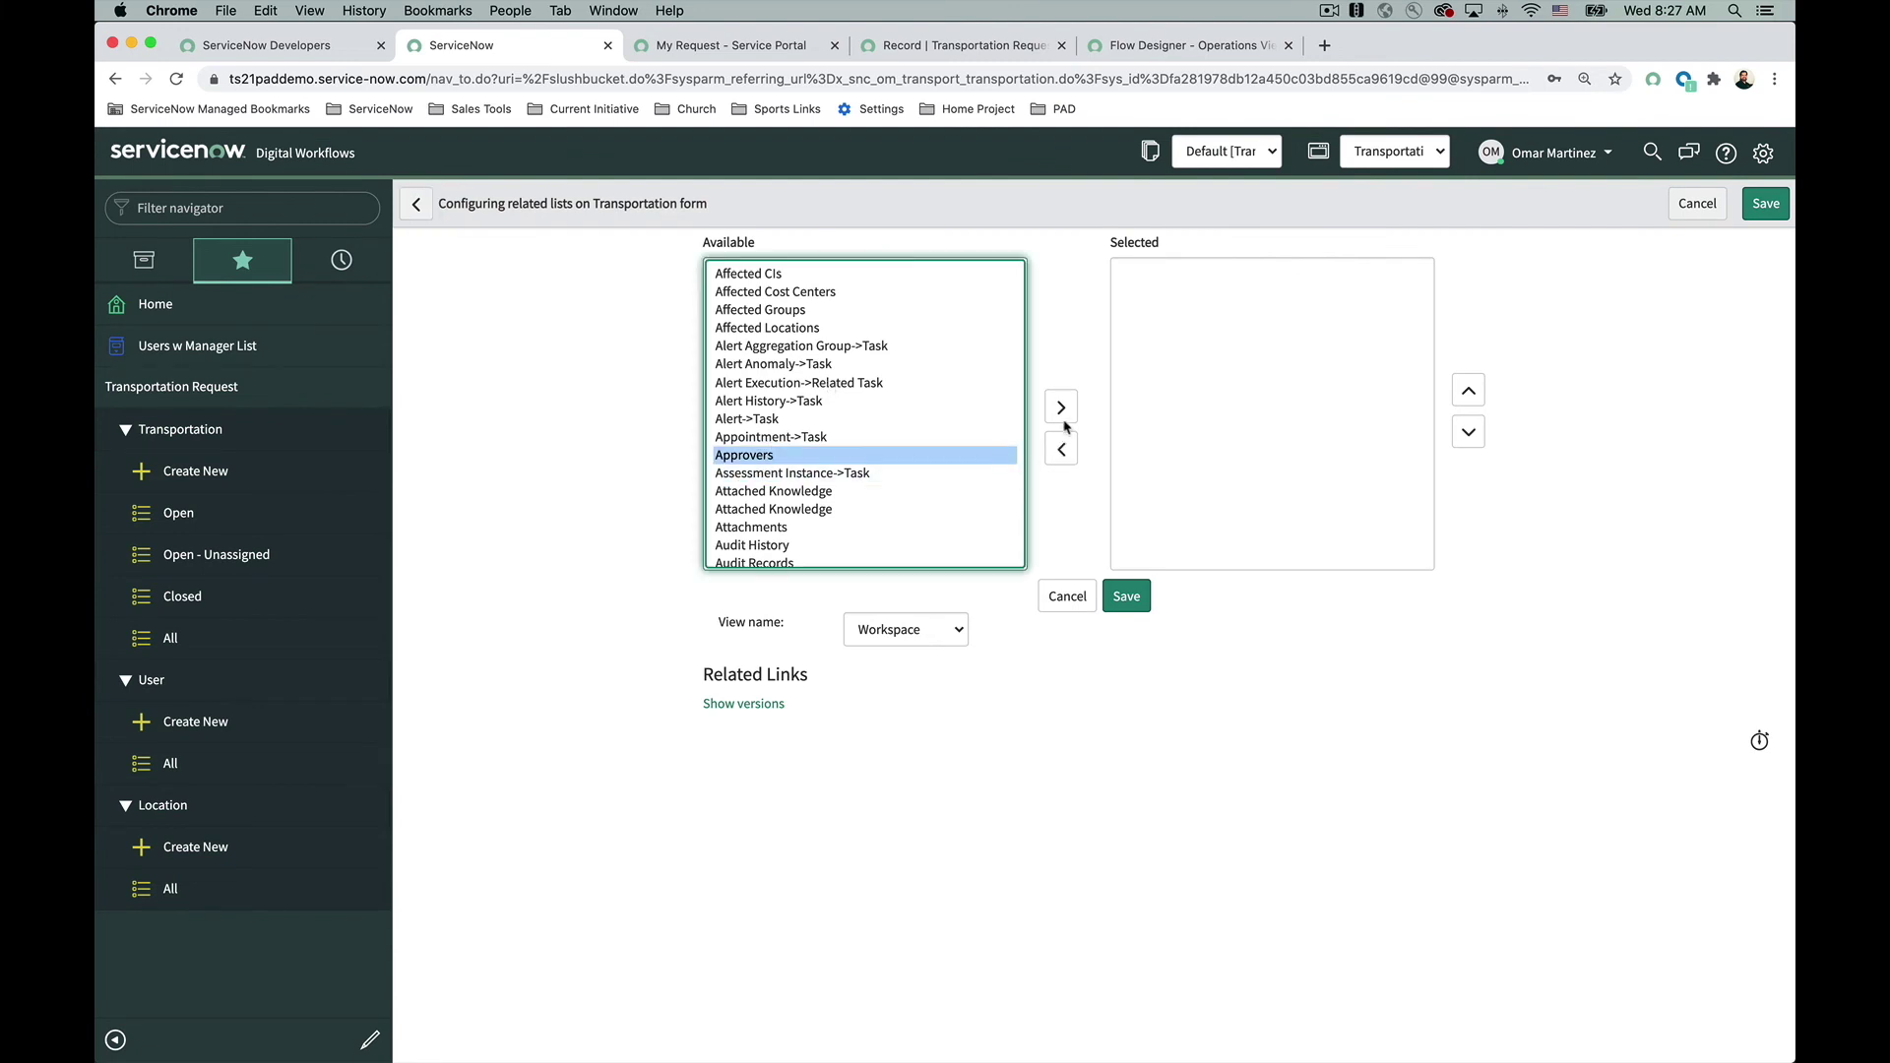
left_click(1064, 417)
left_click(1122, 596)
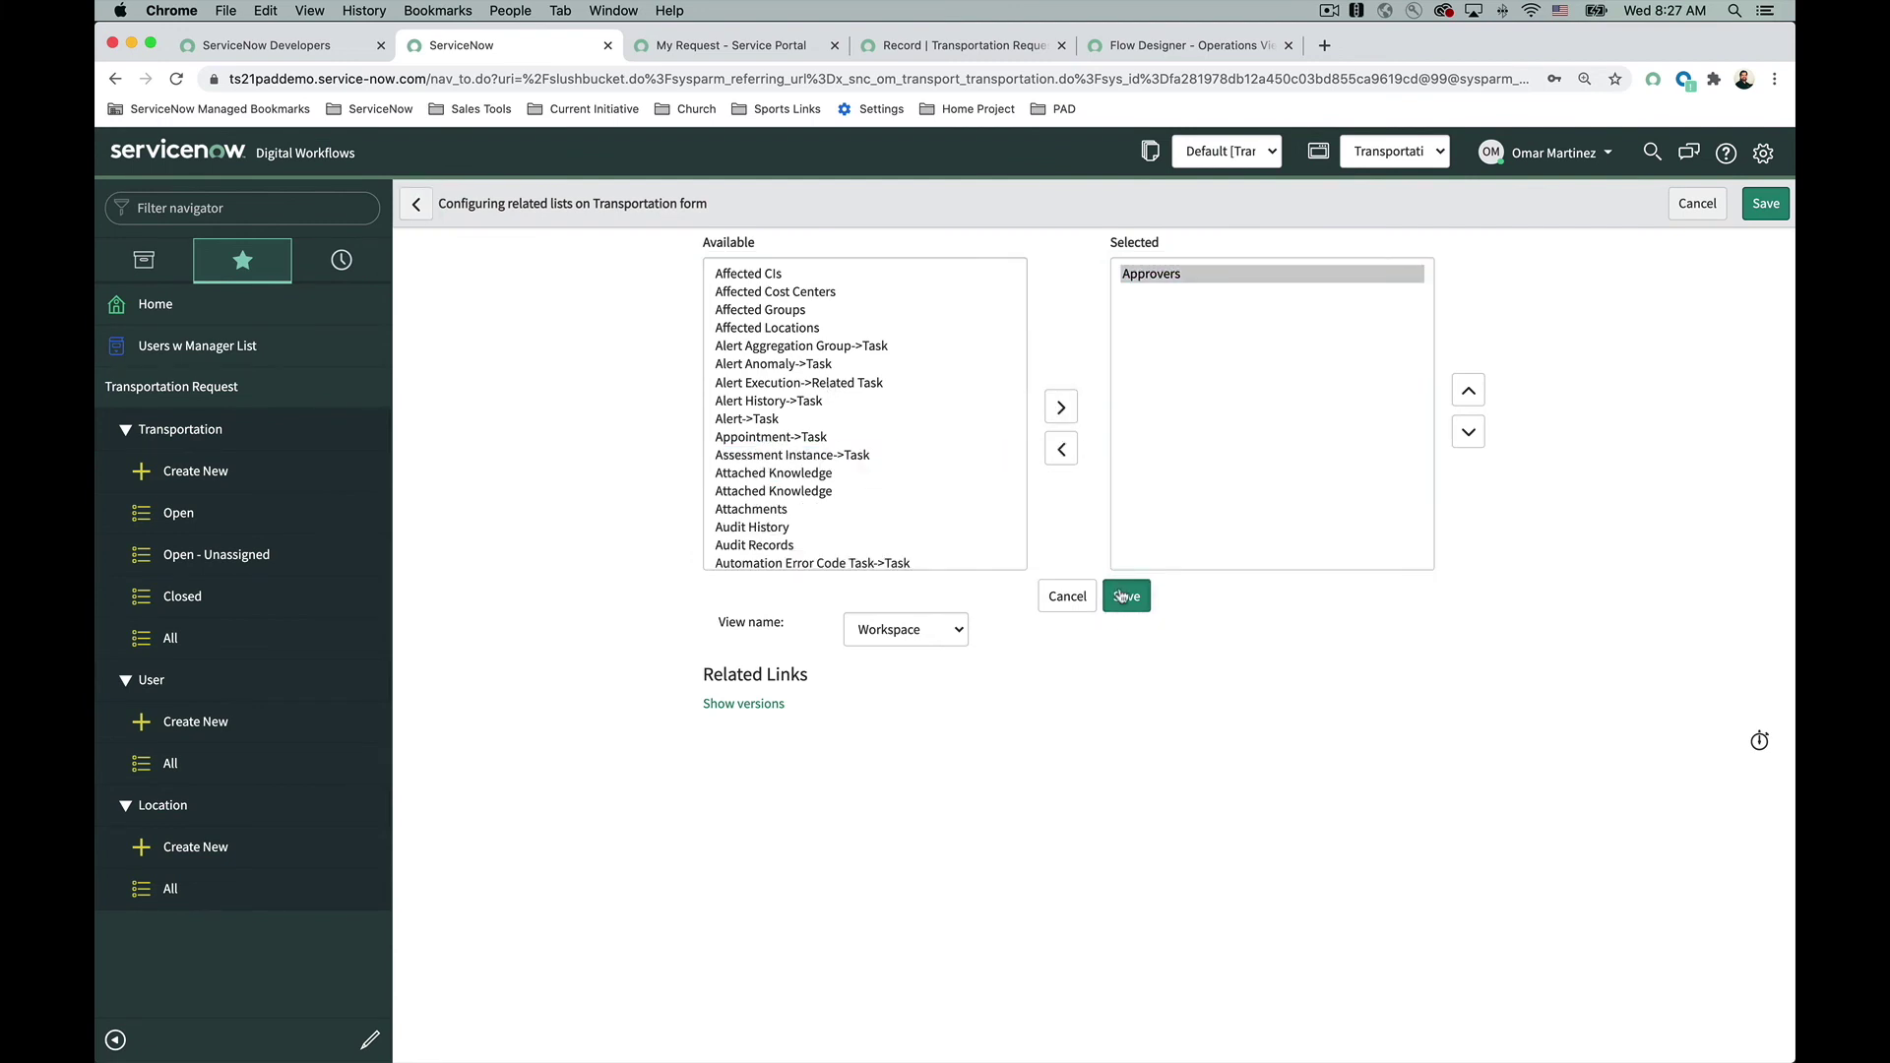
left_click(1123, 596)
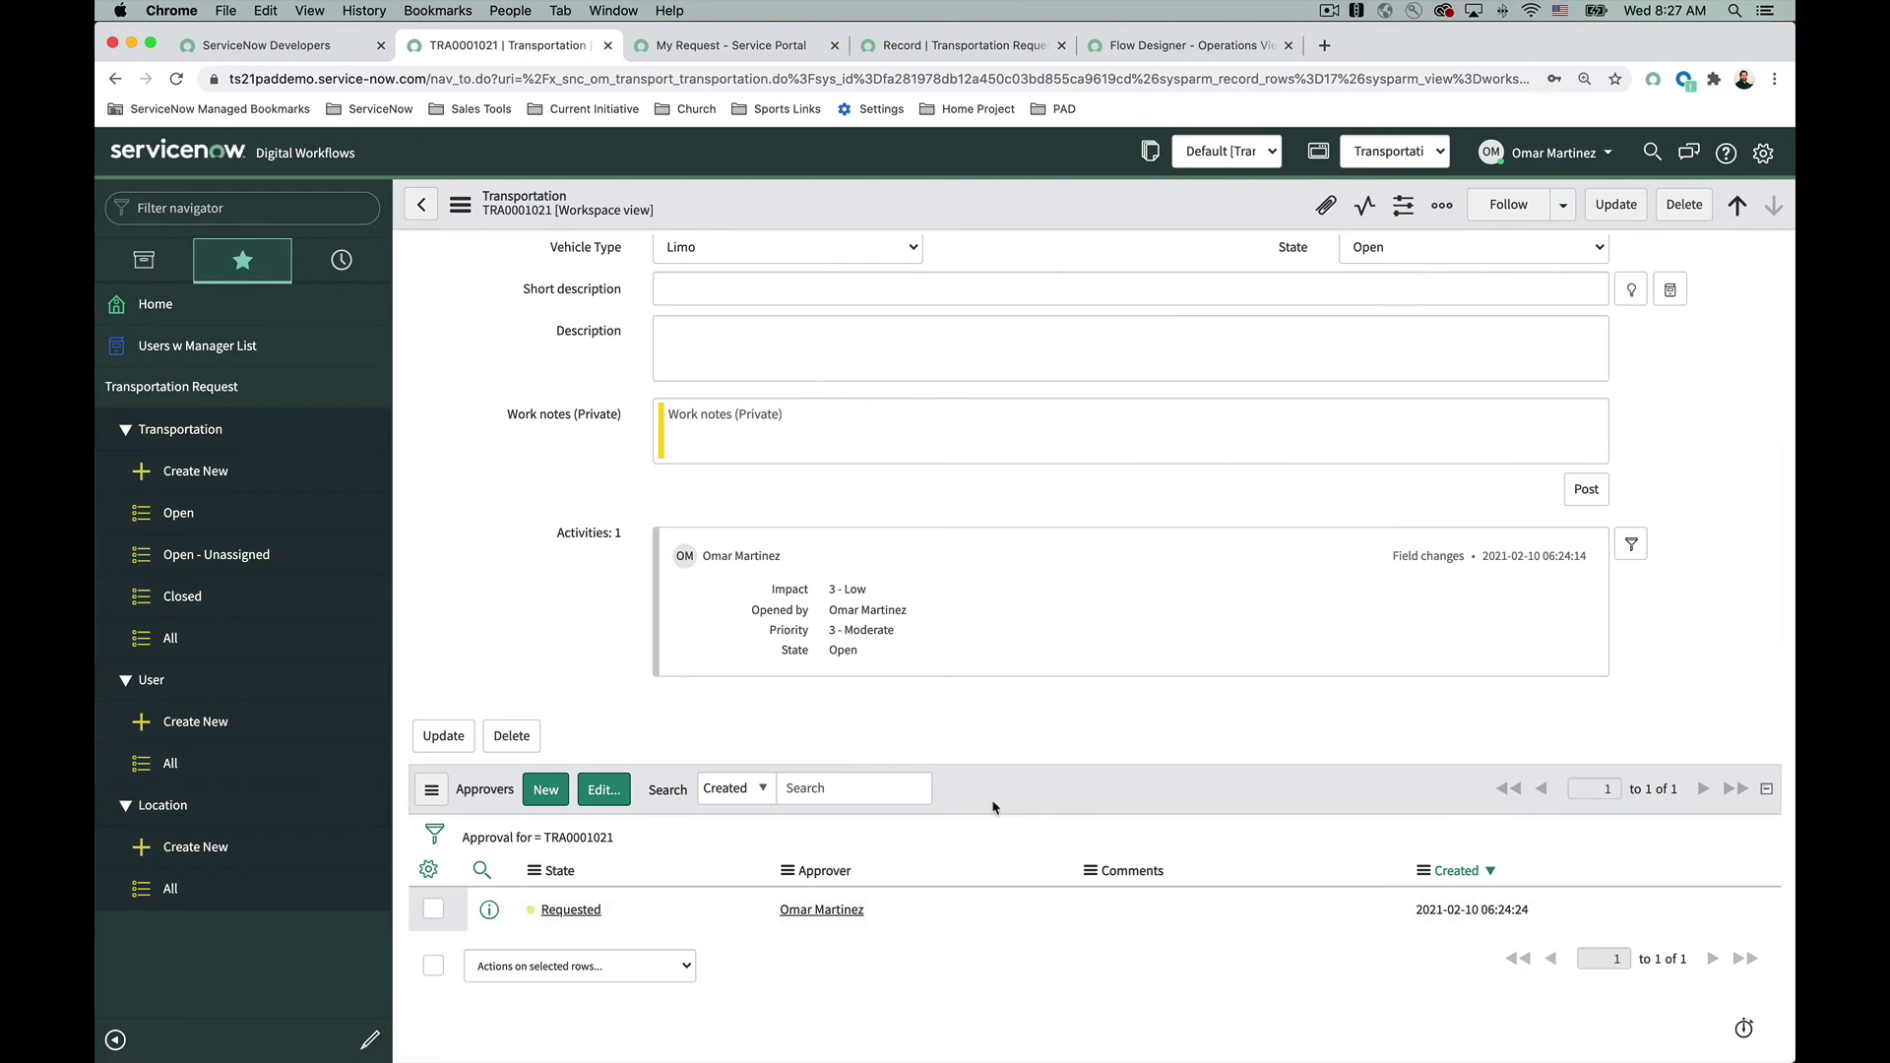
scroll(993, 808, "up", 5)
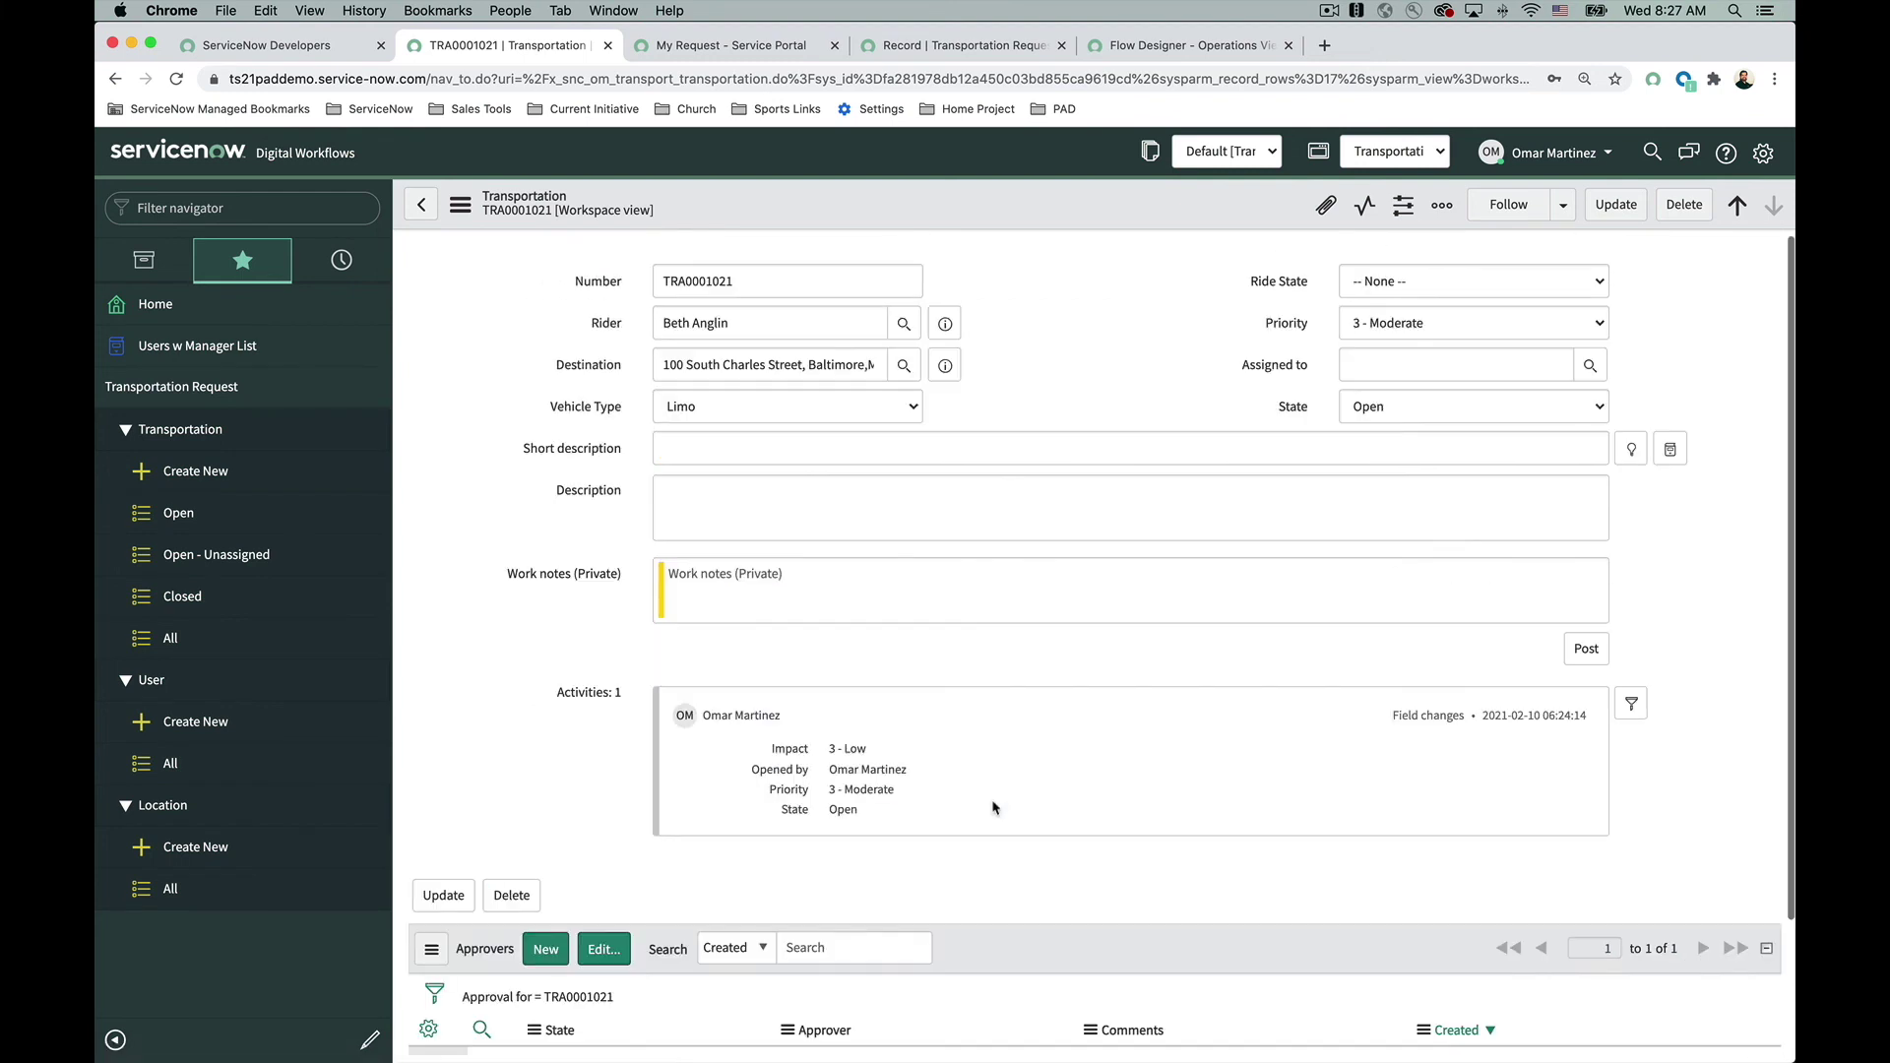
Step: Reload the workspace, open TRA0001021 from All transportations, and view its one Requested approver
left_click(911, 48)
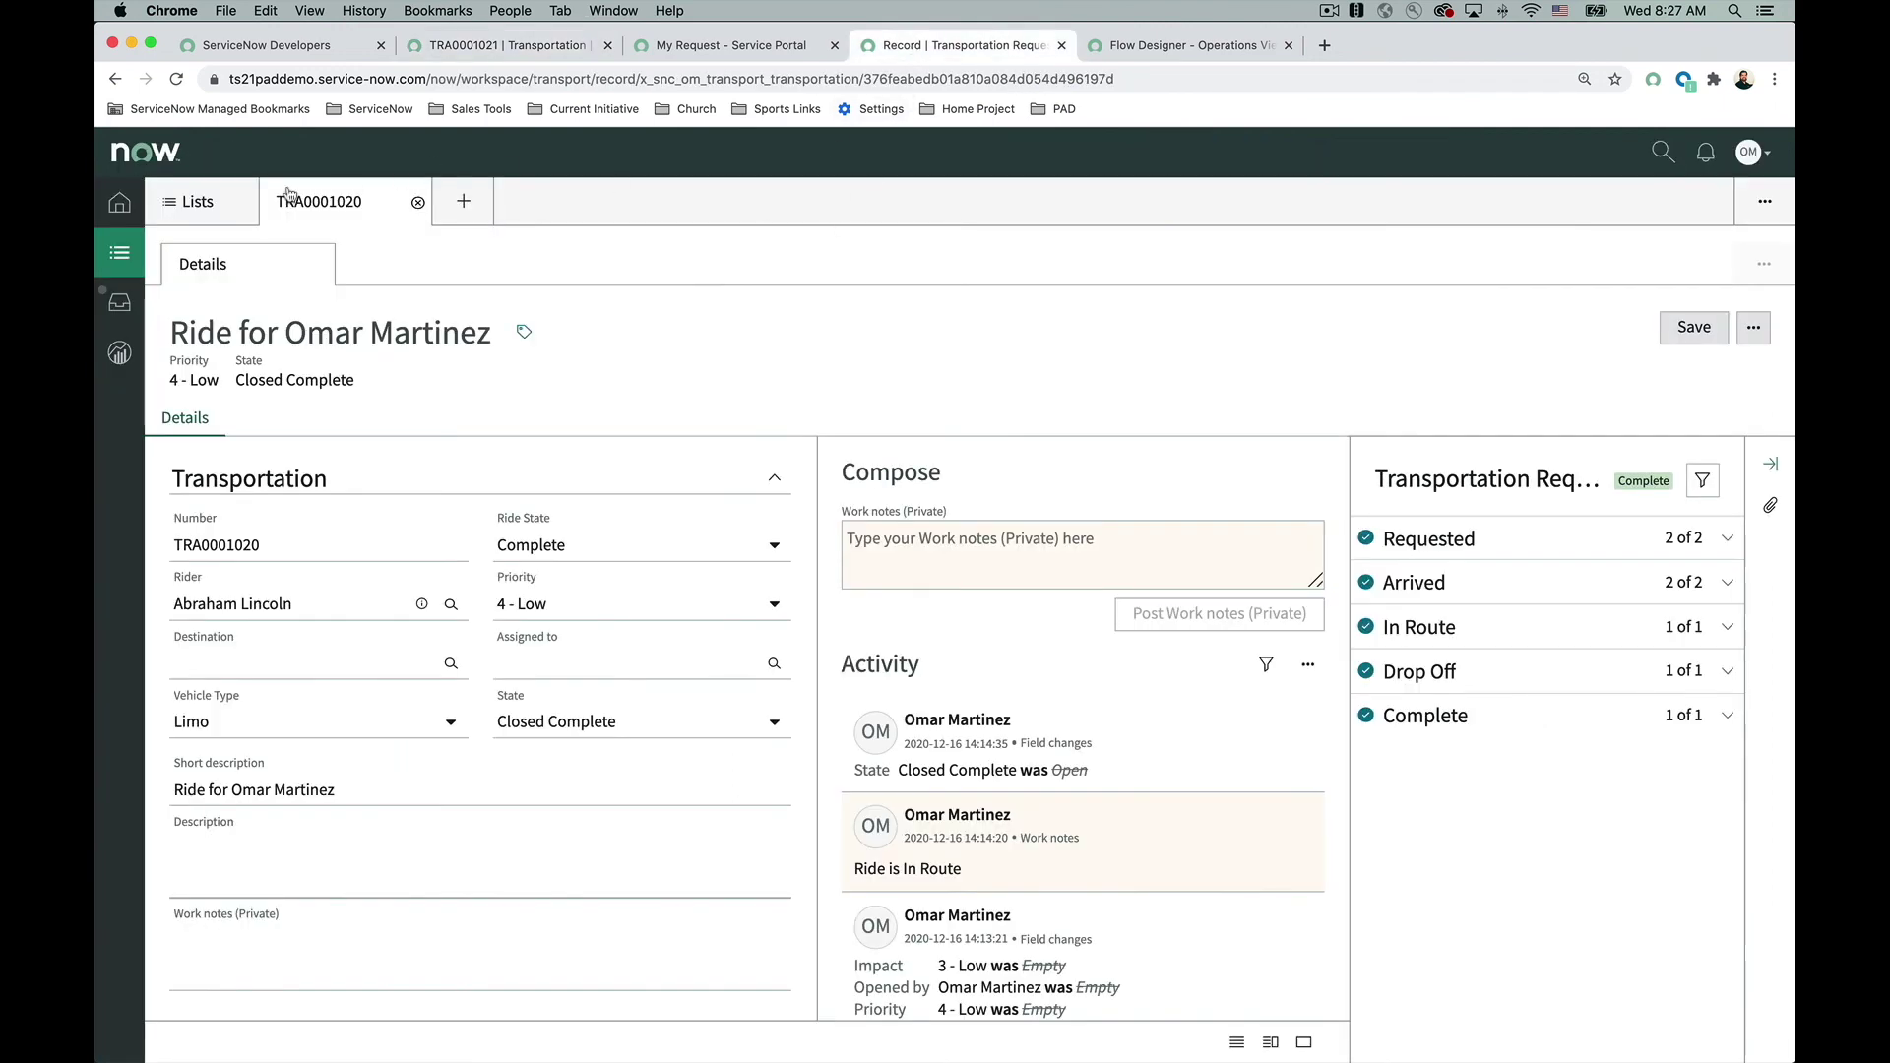
left_click(182, 79)
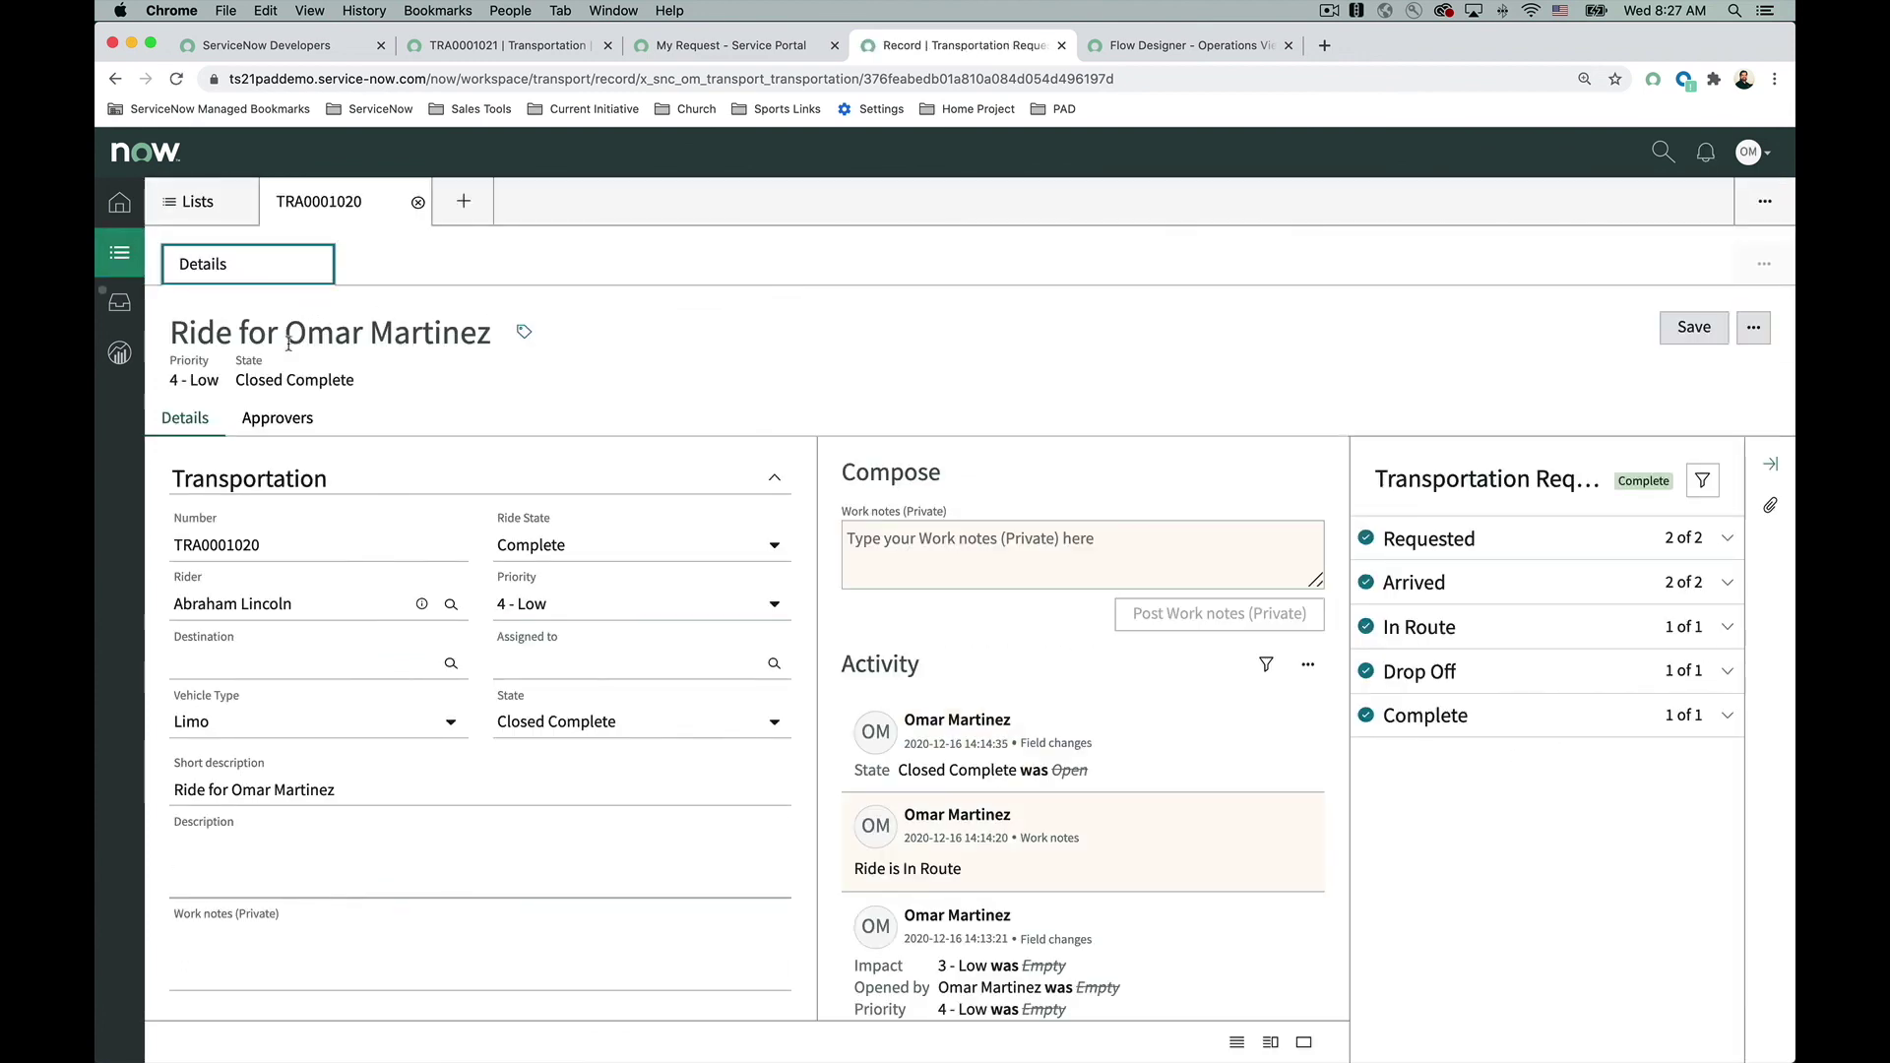
left_click(187, 201)
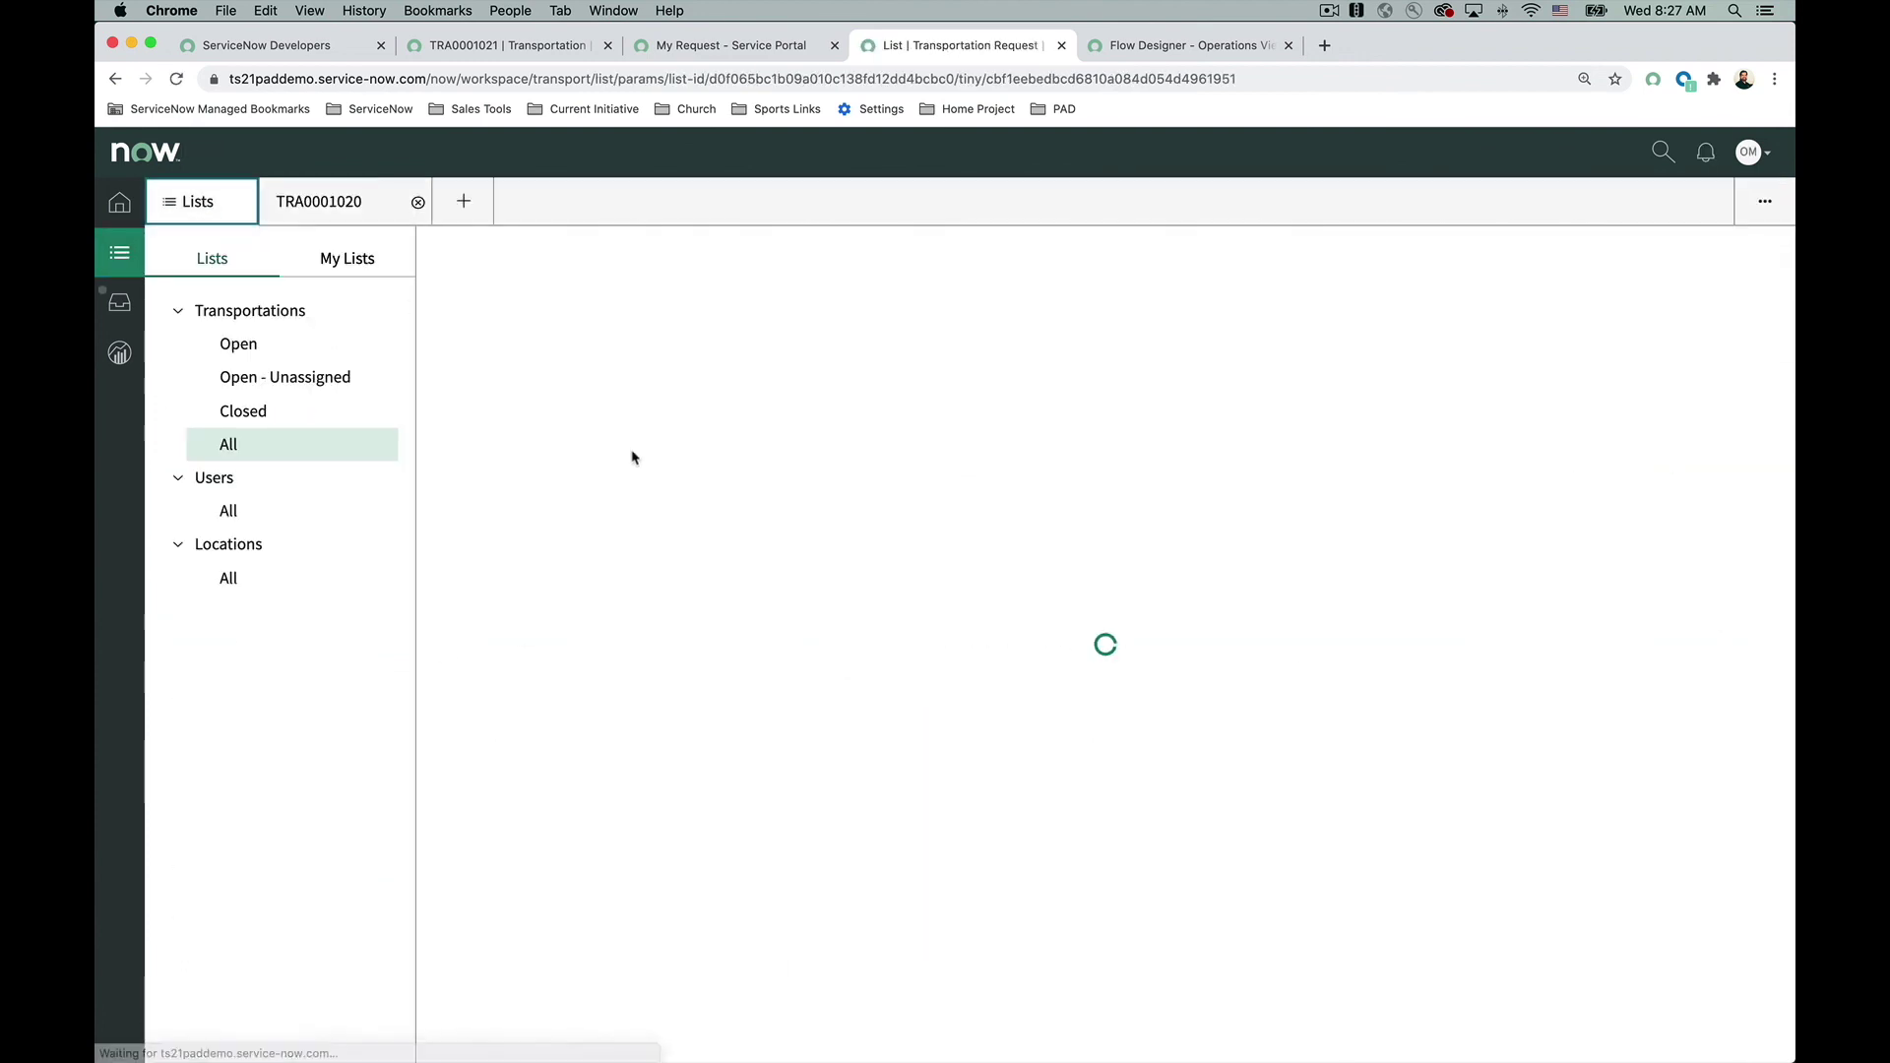
scroll(602, 589, "down", 5)
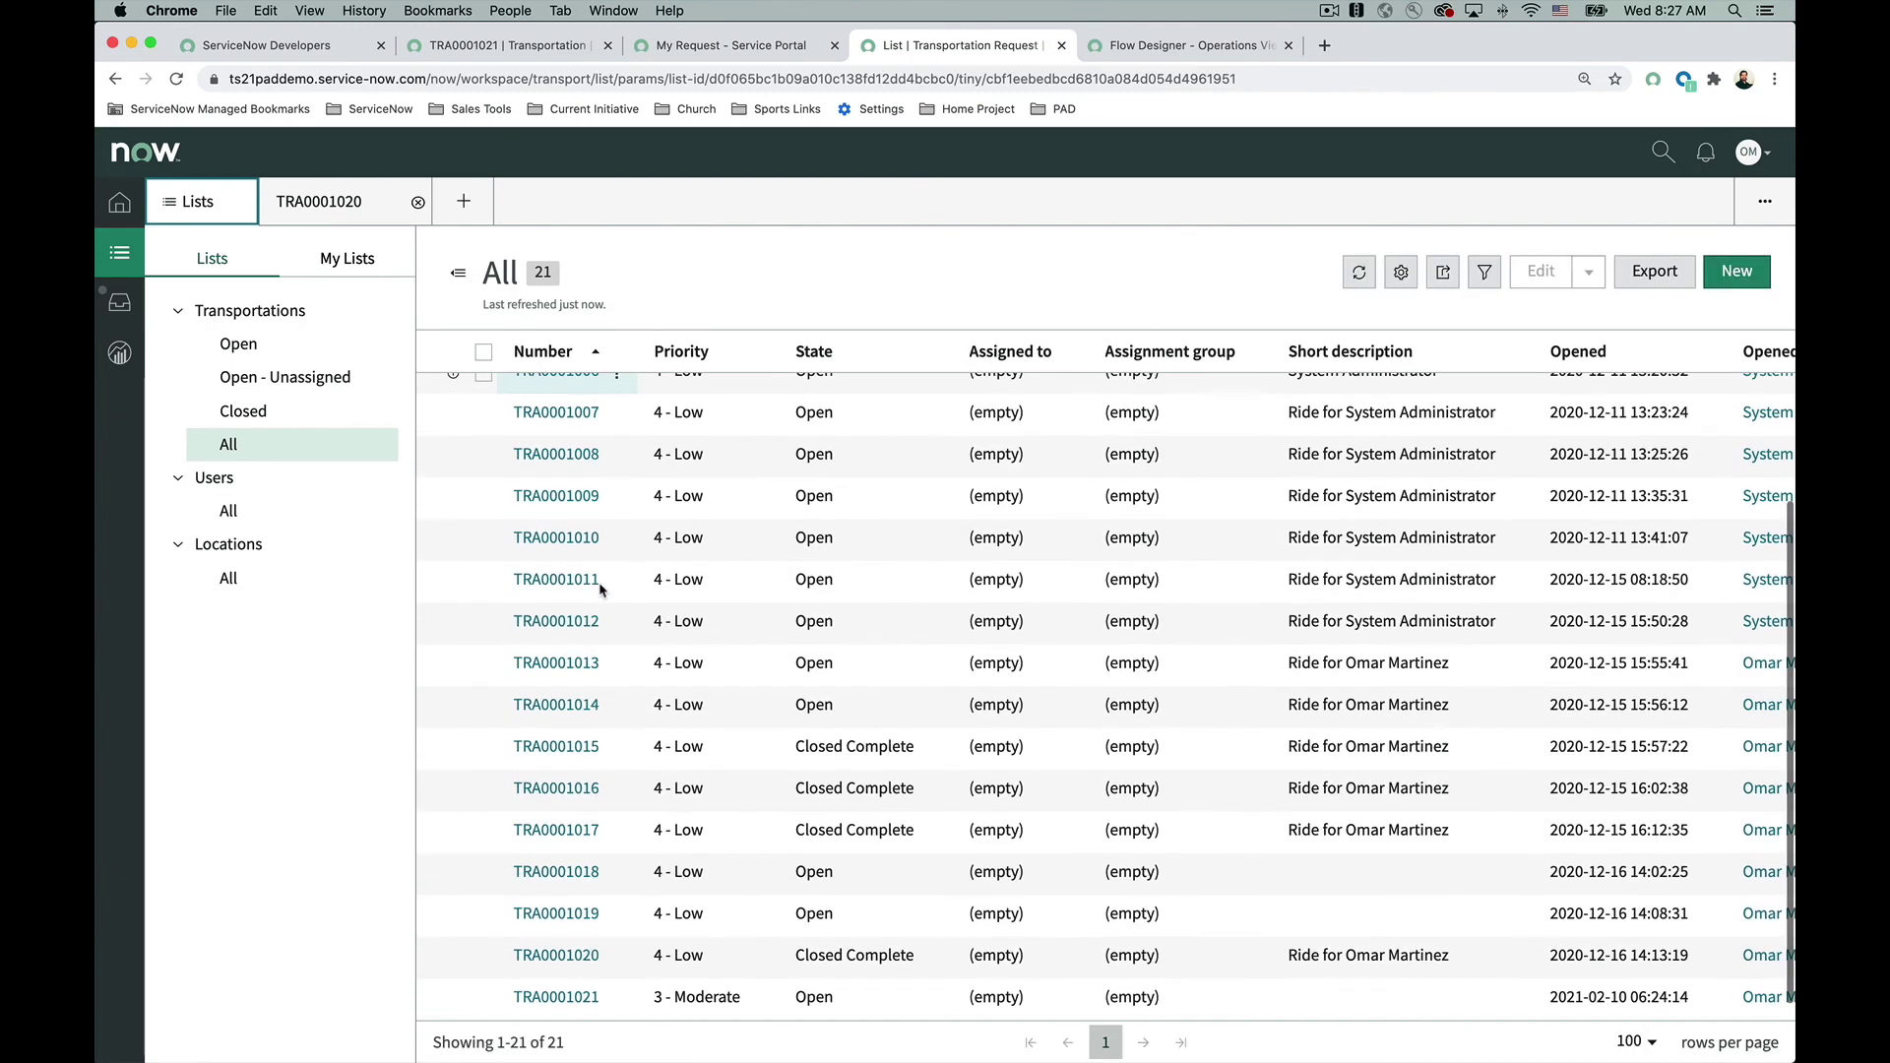
left_click(556, 1000)
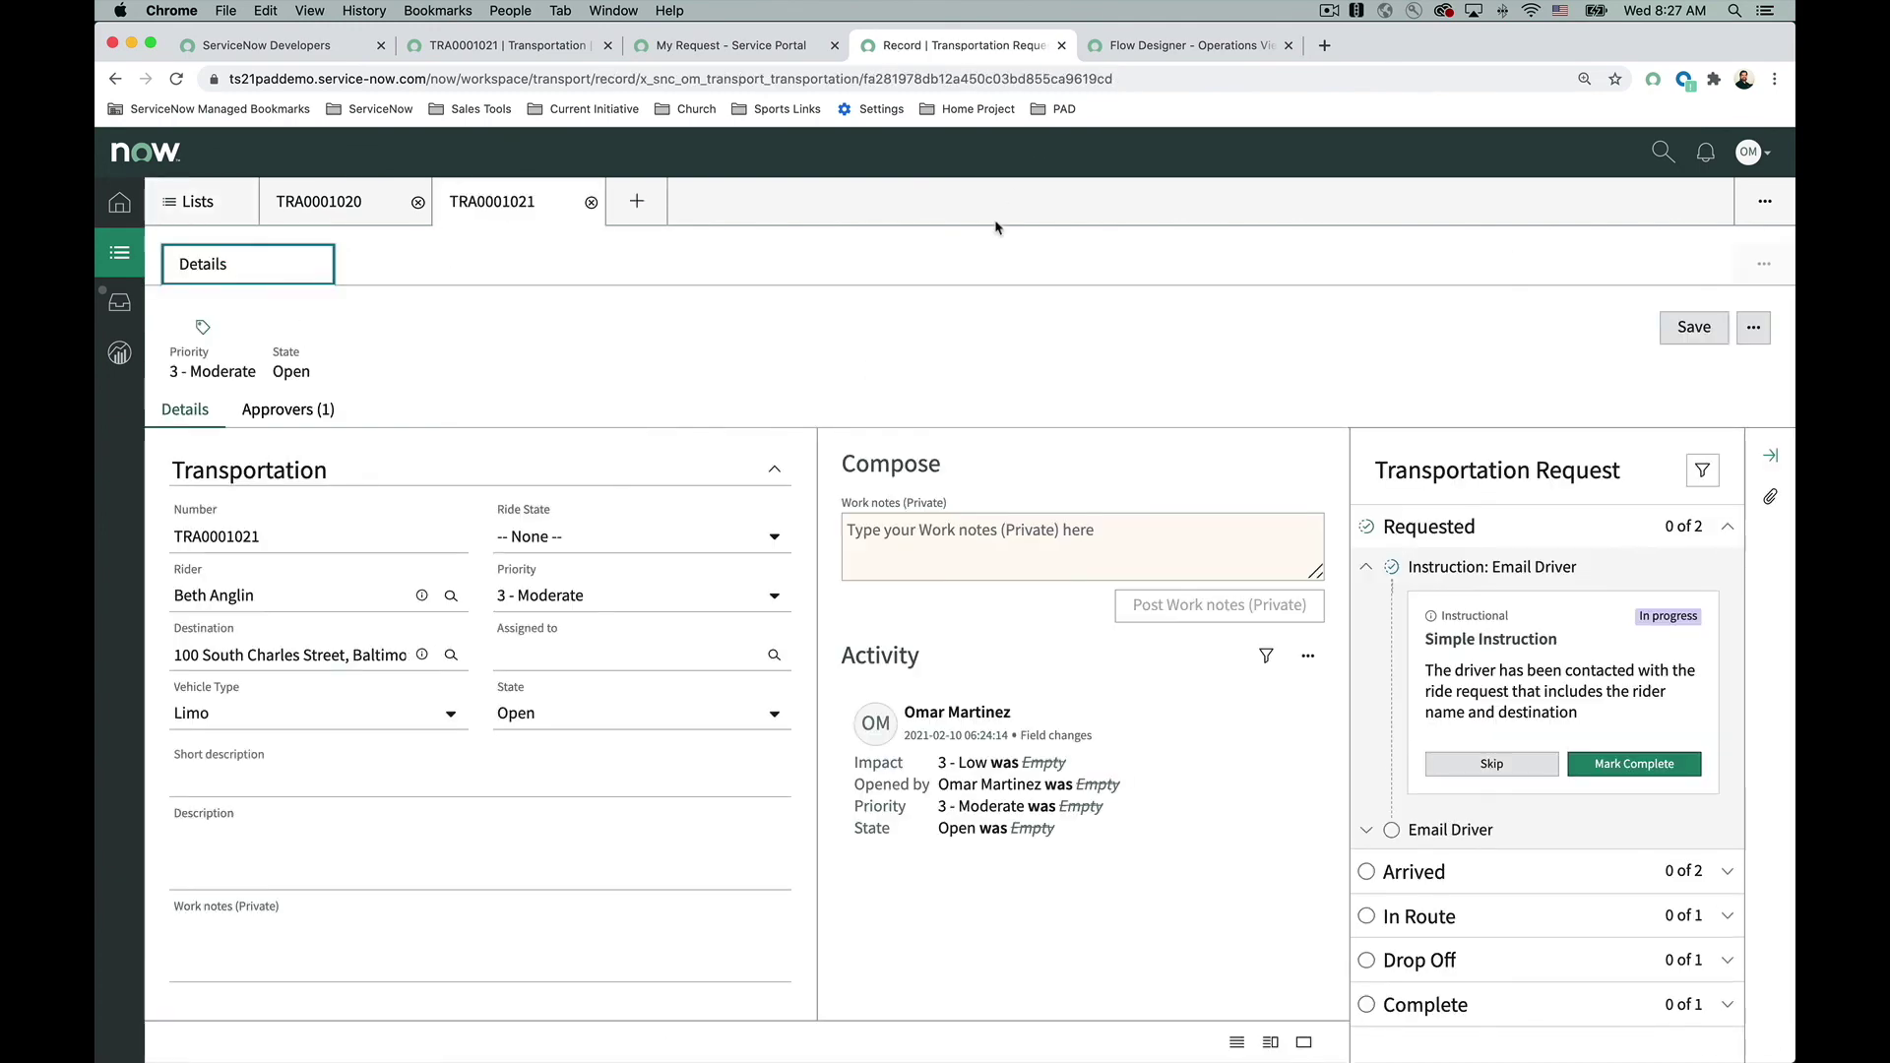
left_click(330, 409)
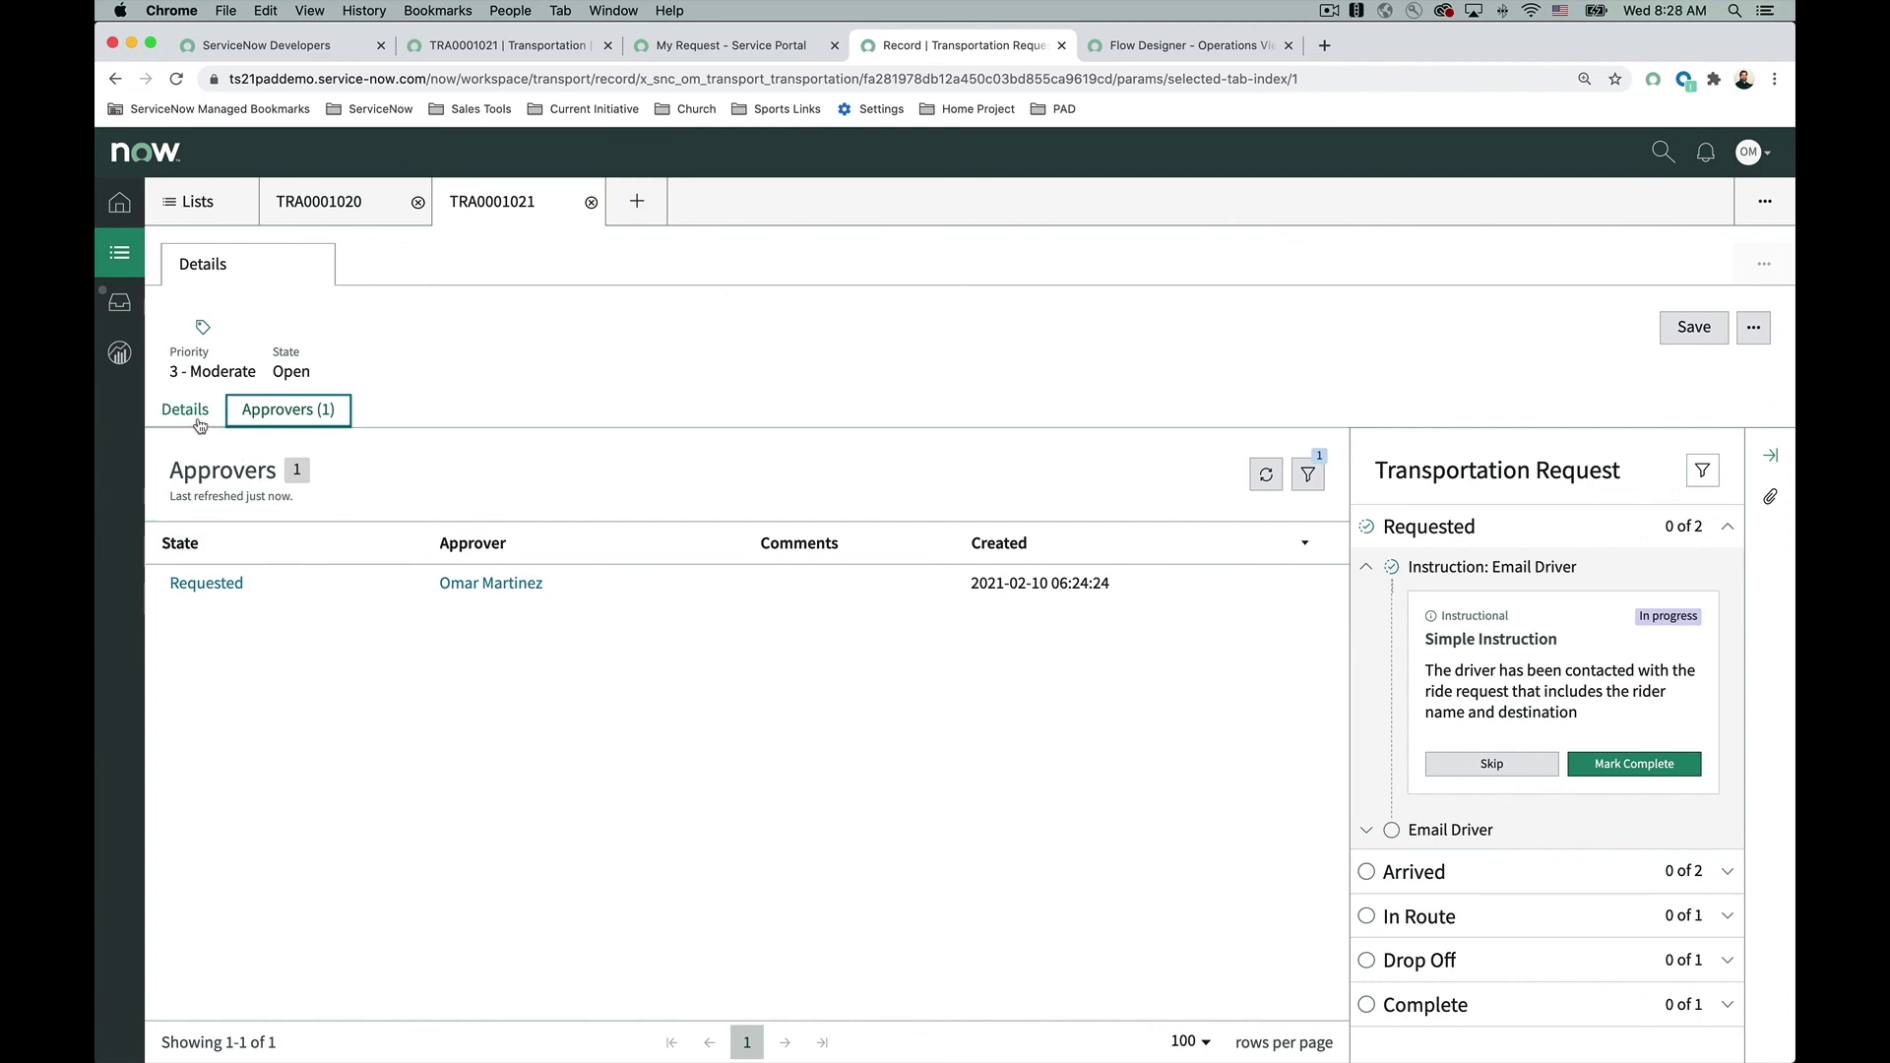
Step: Refresh the Flow Designer execution, where the Ask For Approval step is still Waiting
left_click(771, 253)
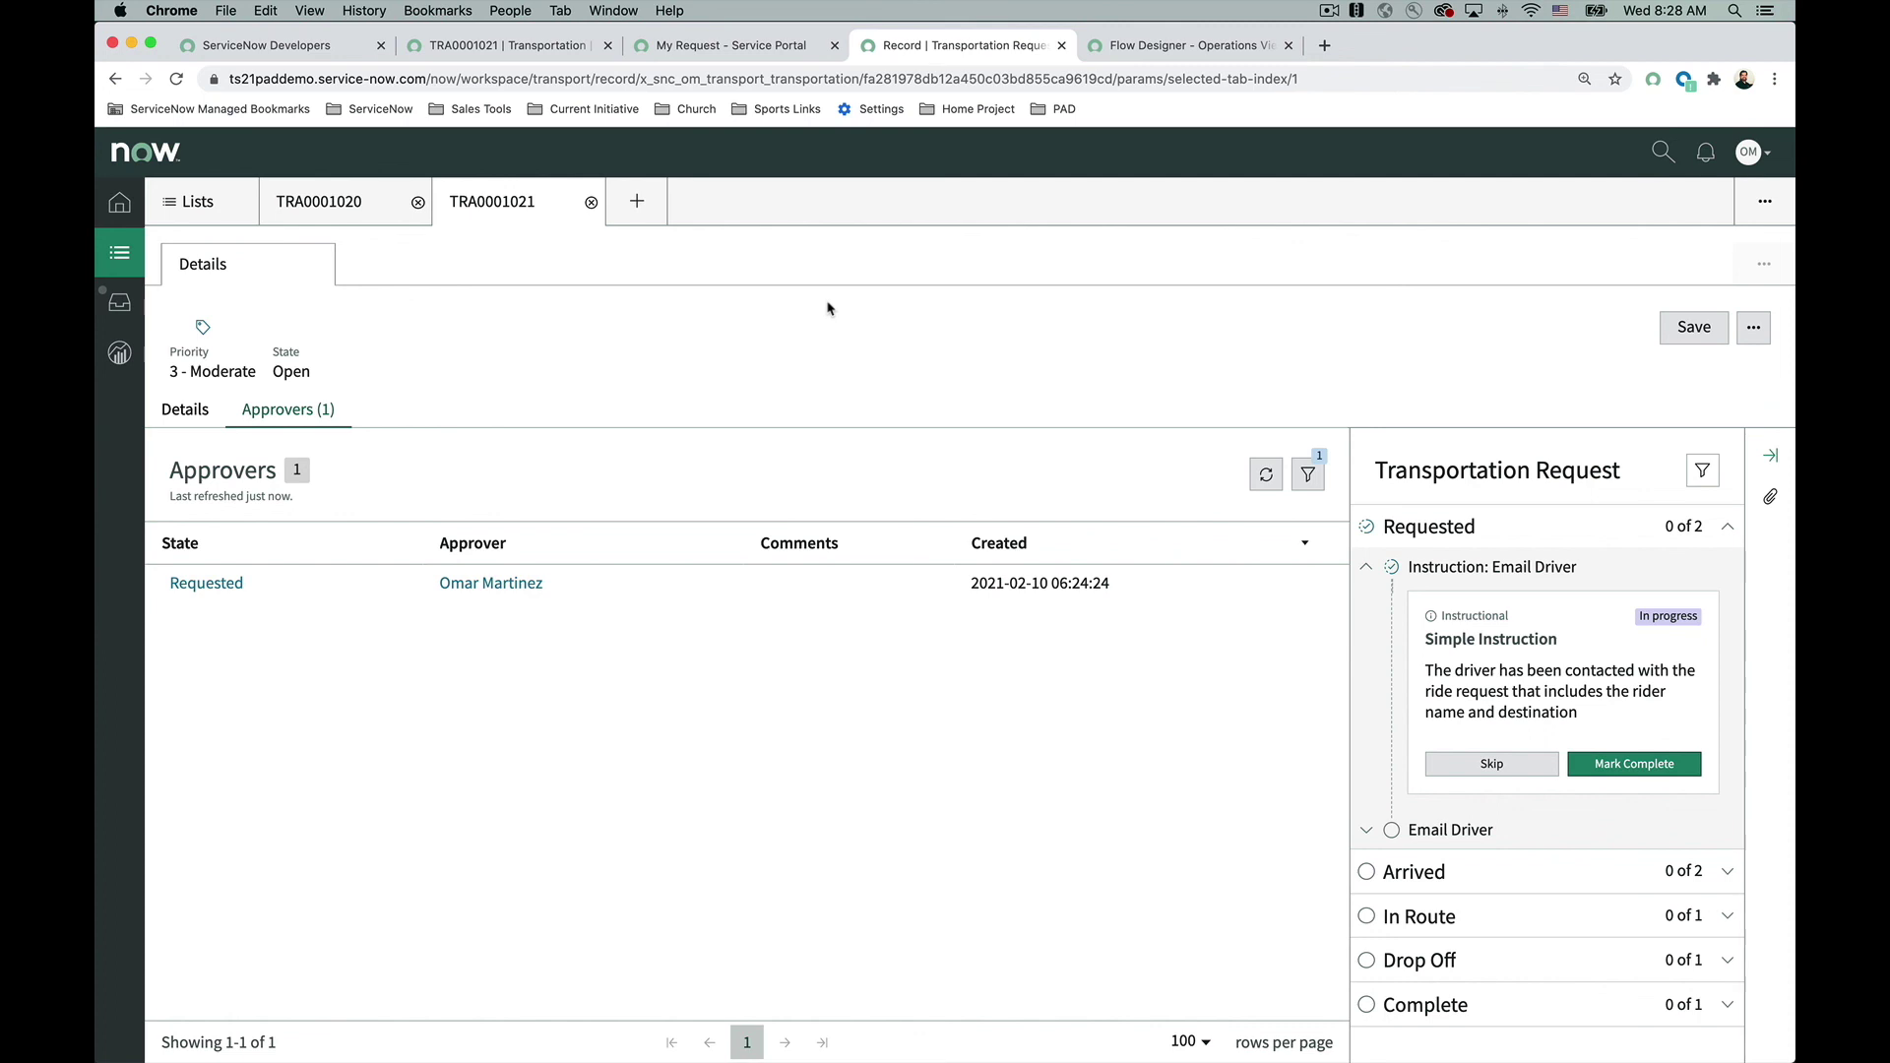
left_click(1152, 45)
left_click(1328, 242)
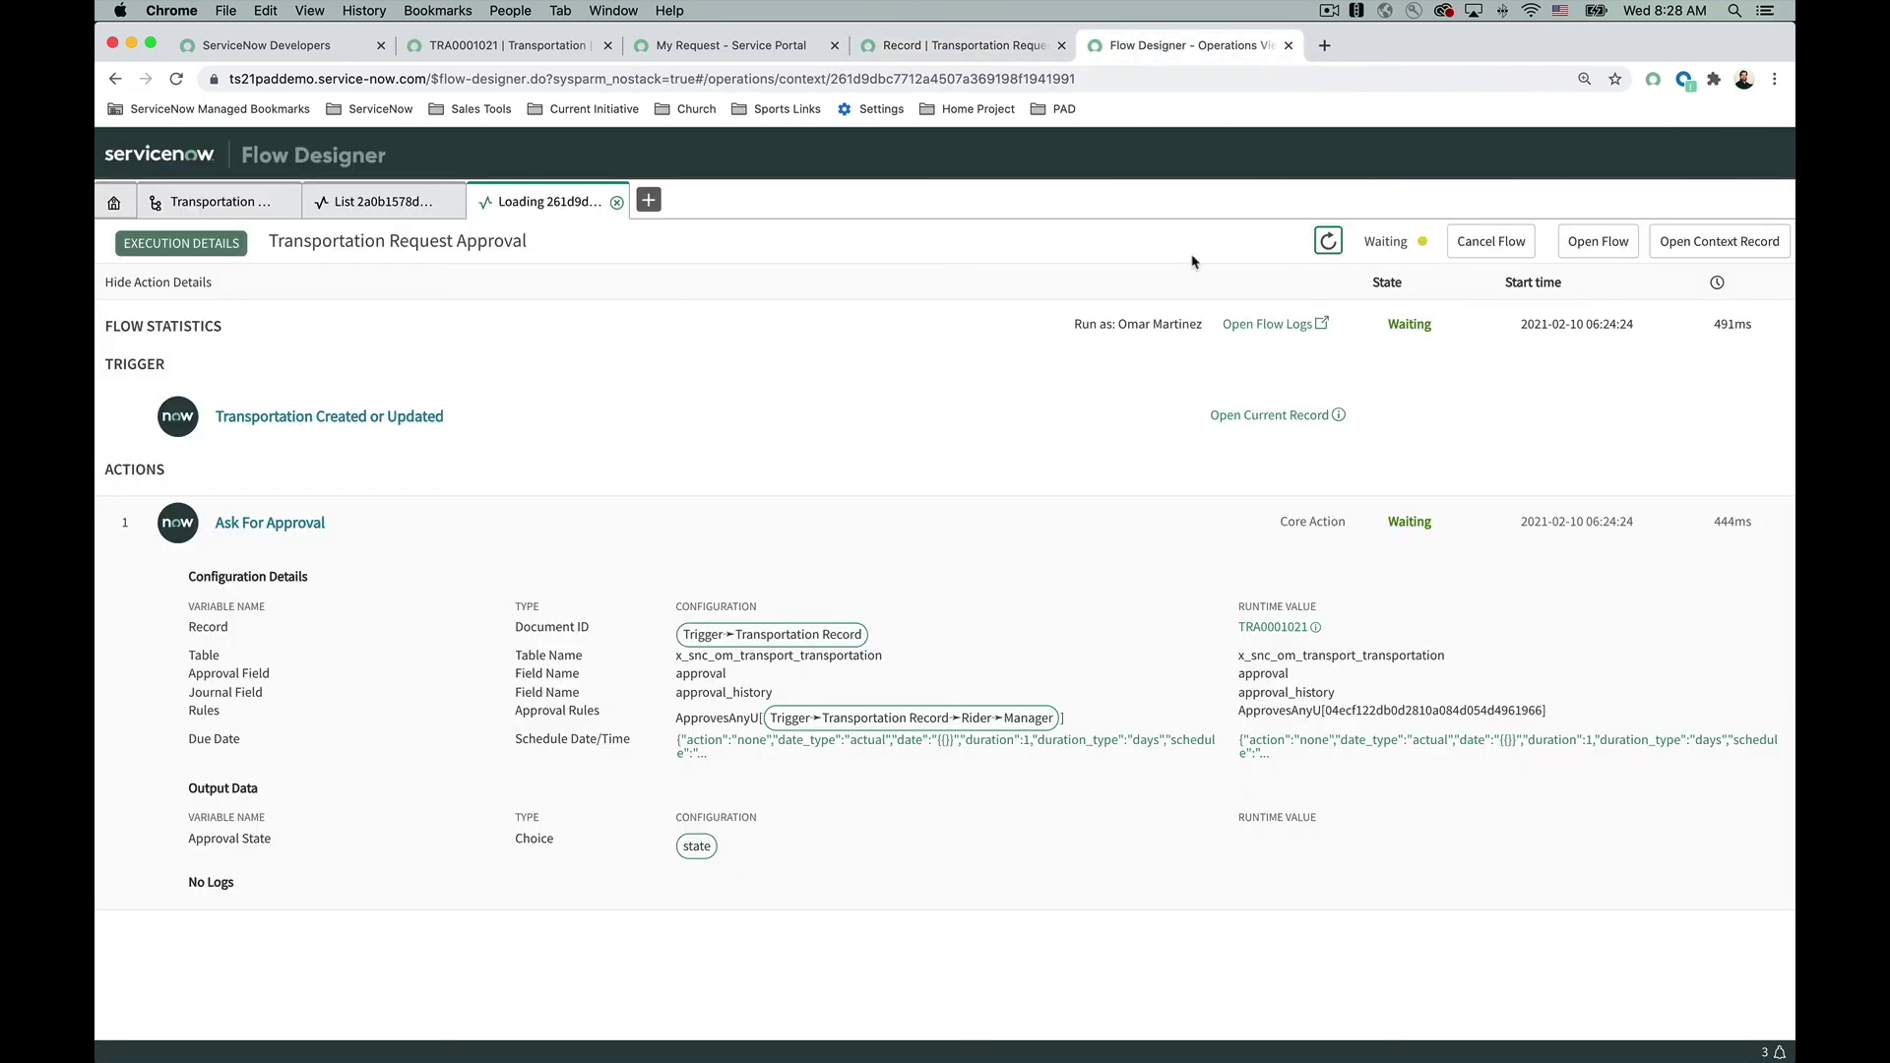
Step: Approve request TRA0001021 from the portal's full approvals list, then return to the flow execution details
left_click(732, 49)
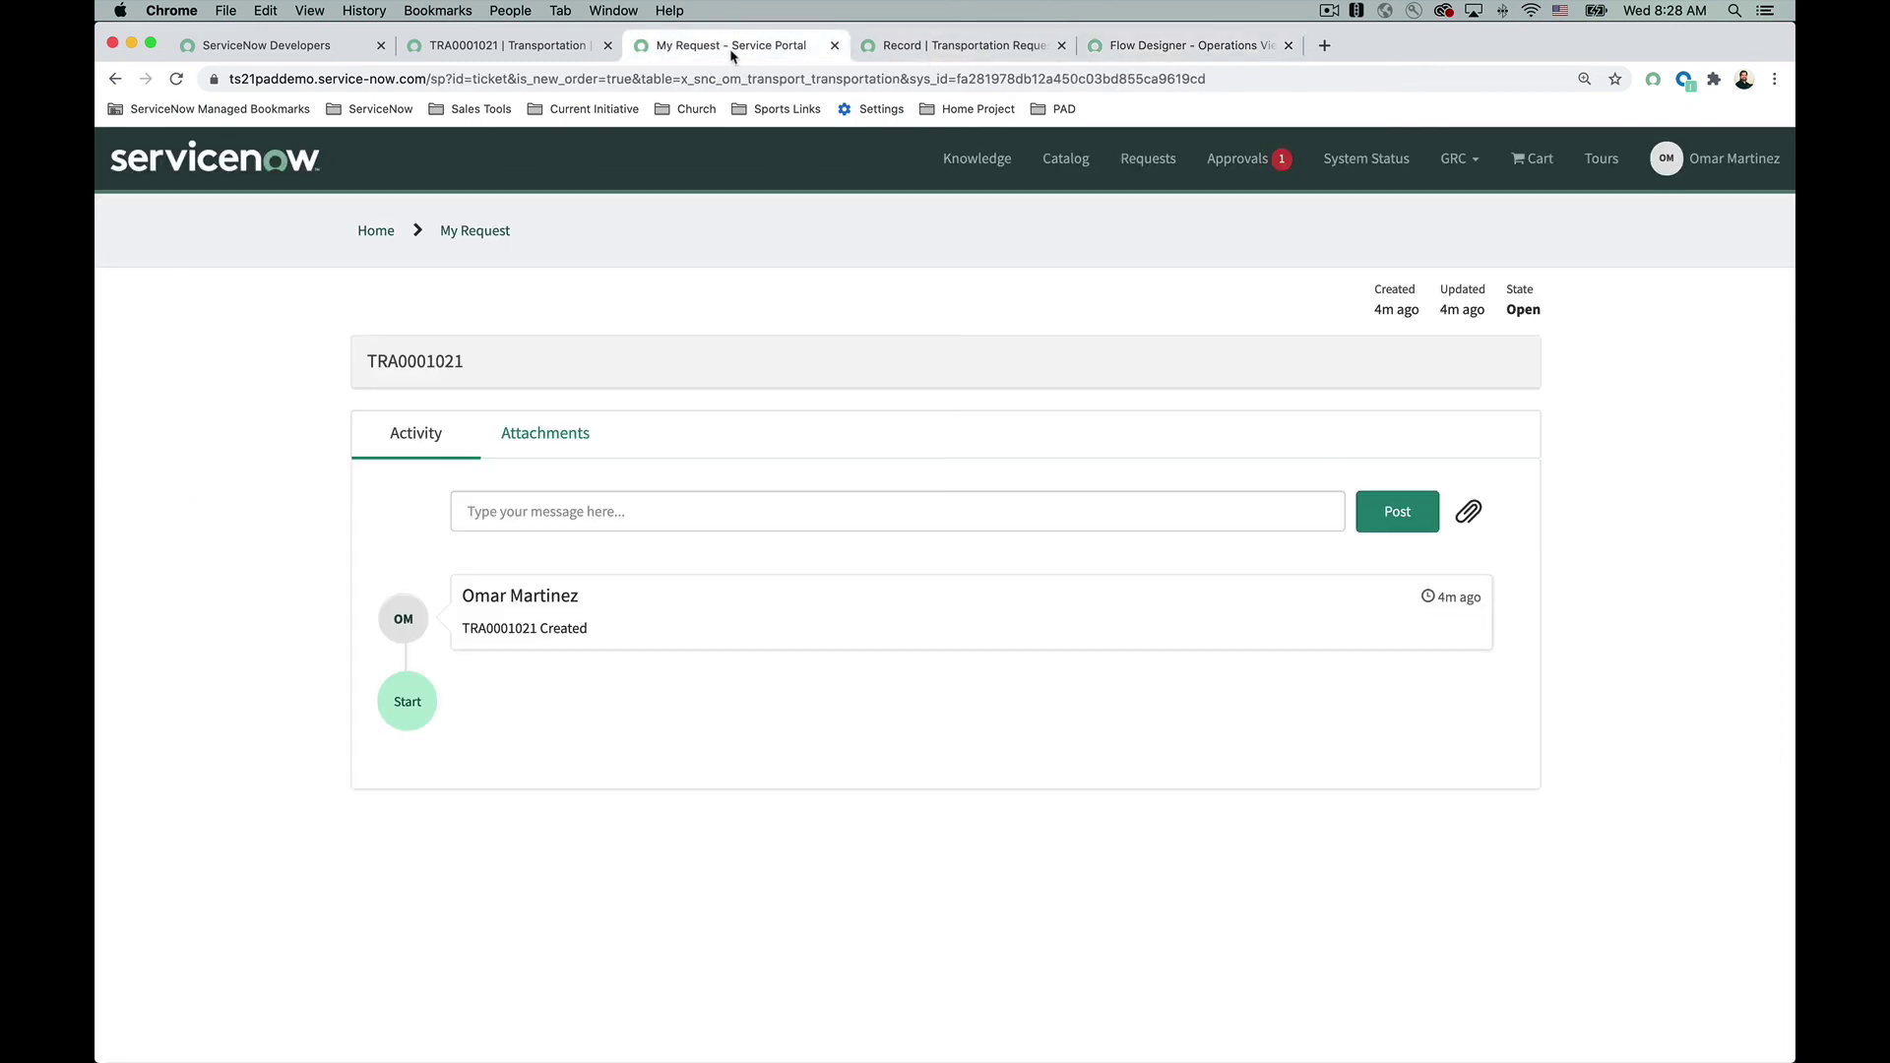
left_click(1248, 184)
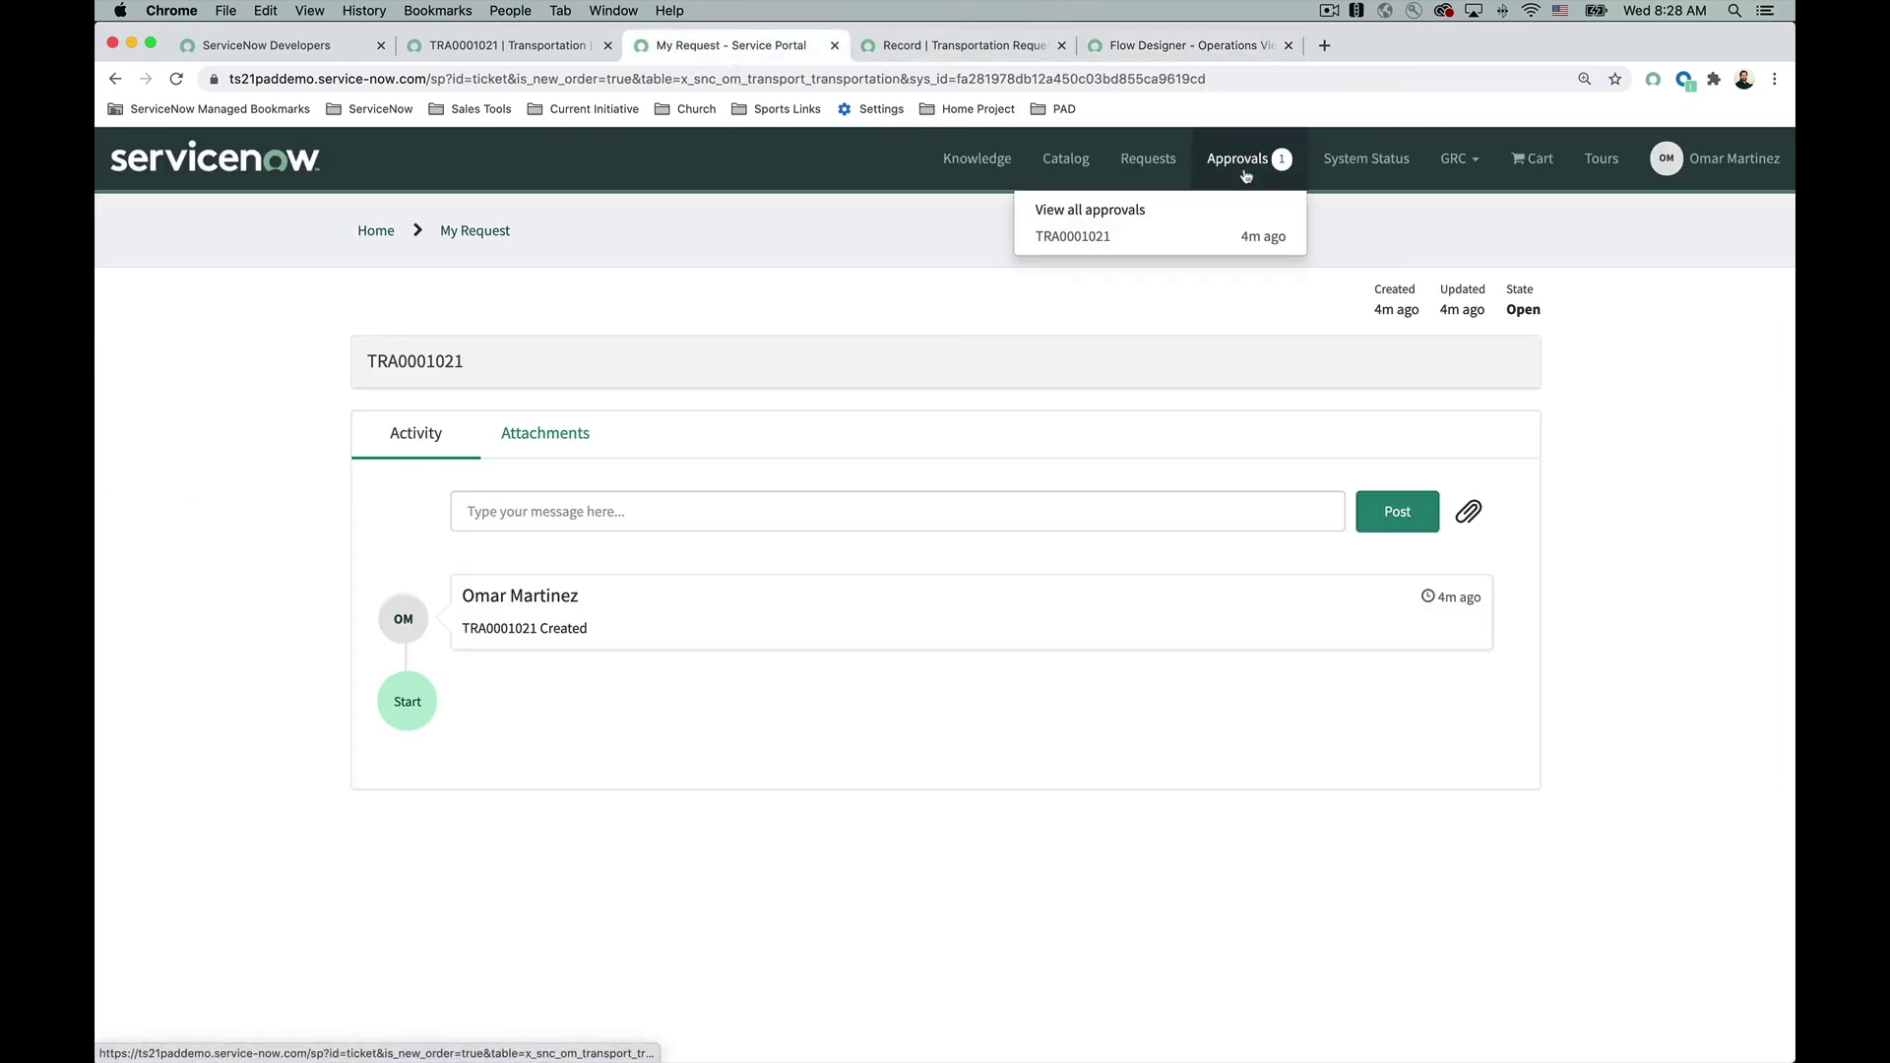
left_click(1073, 211)
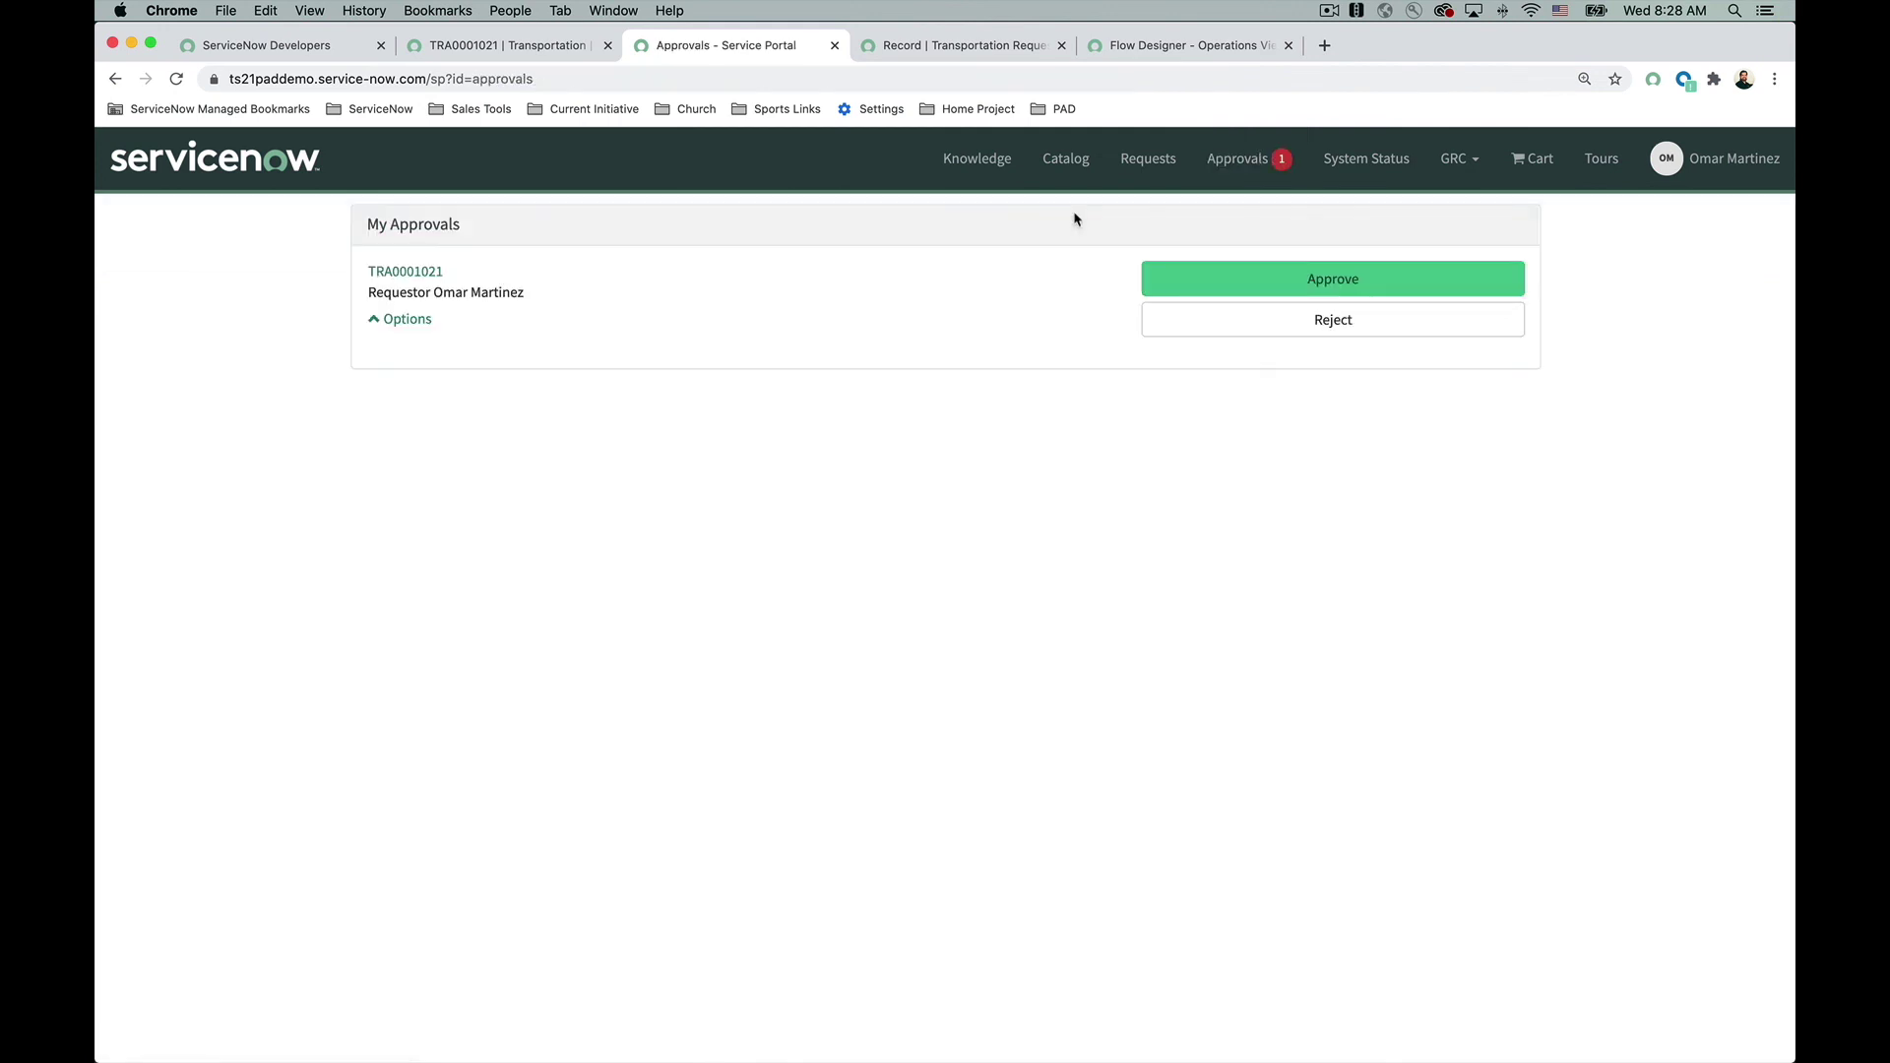
left_click(1327, 281)
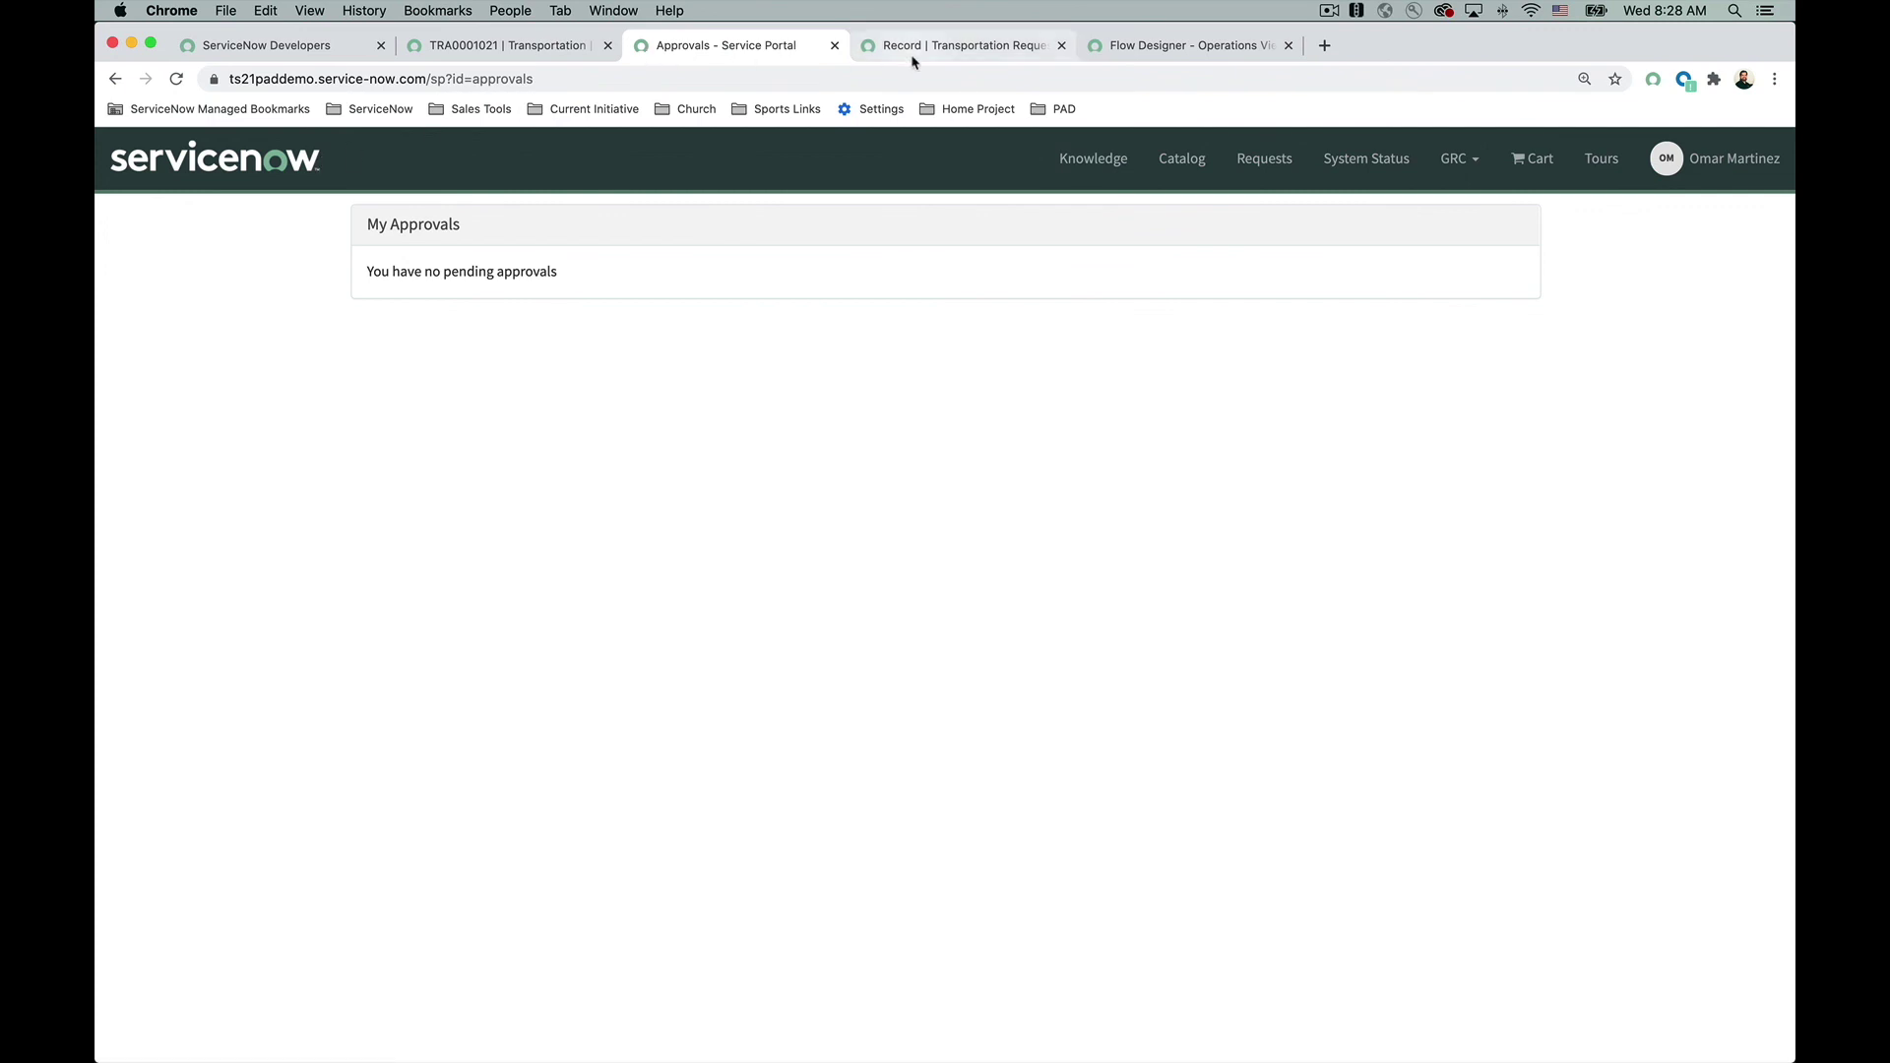
left_click(1116, 51)
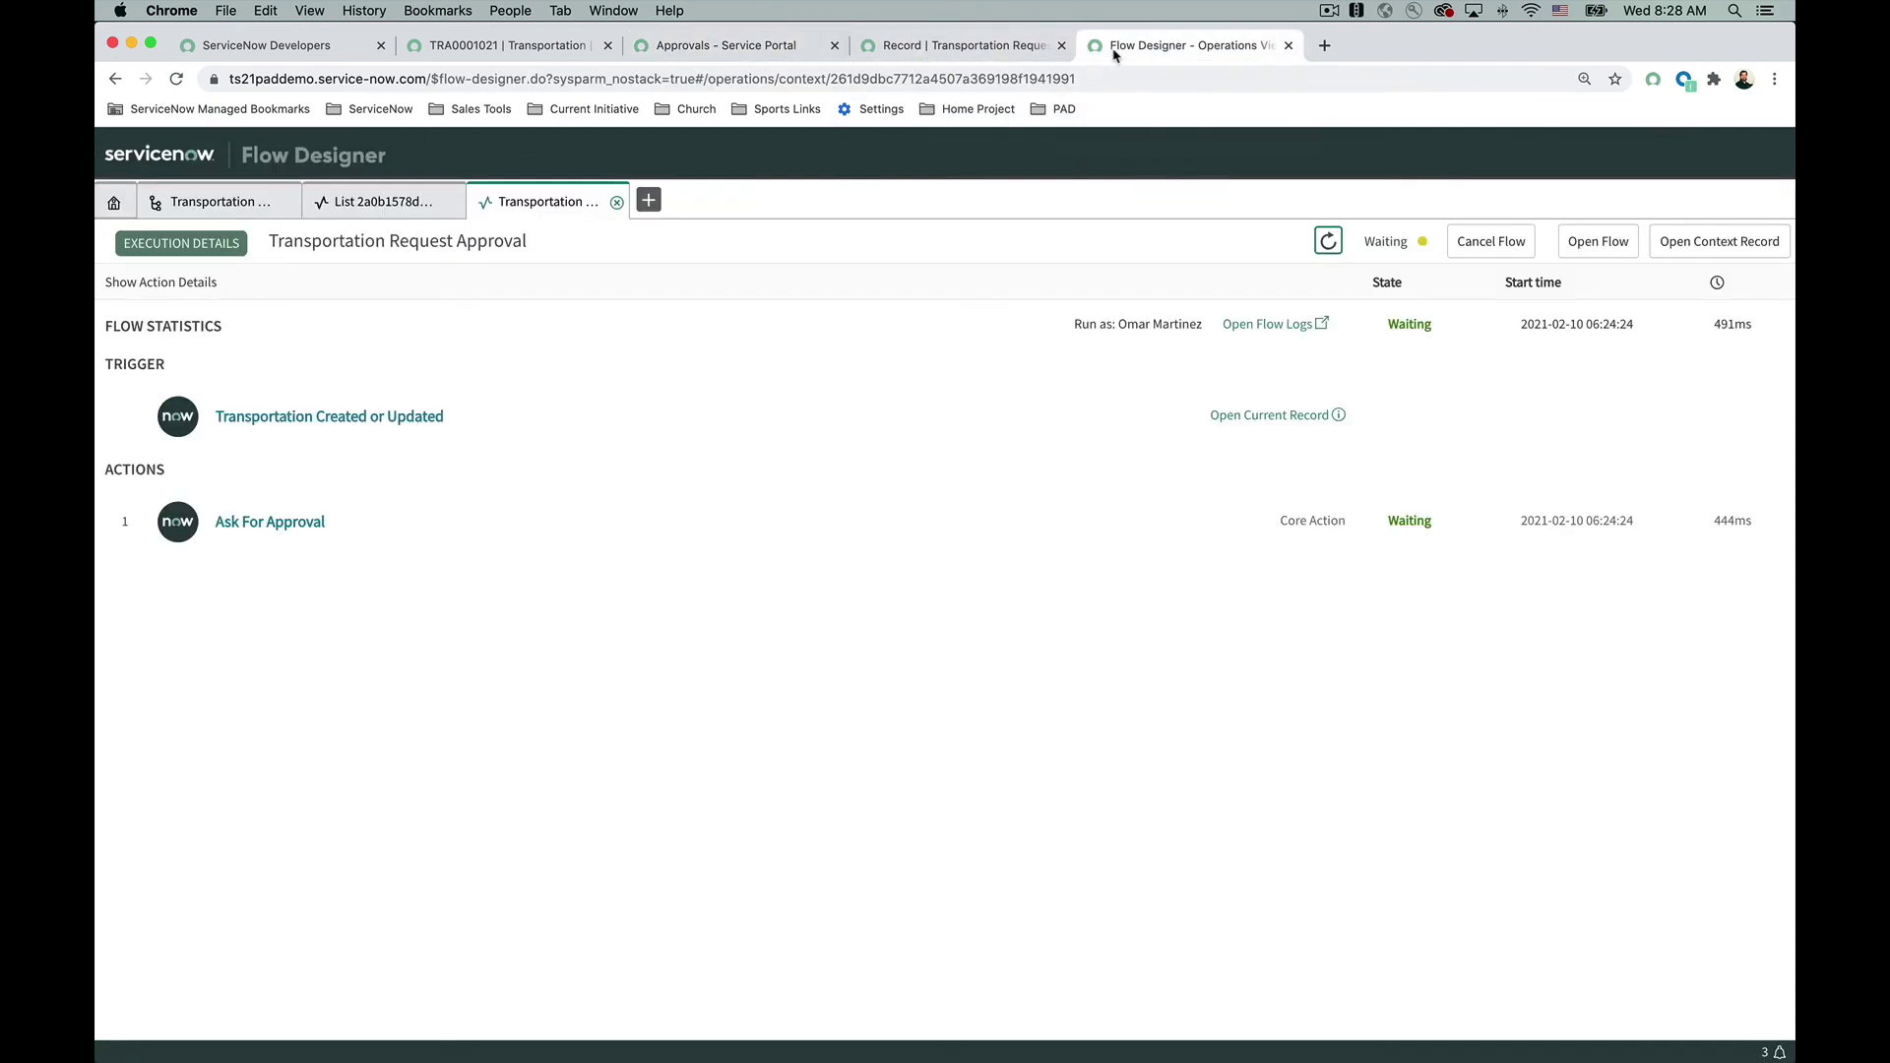
Step: Refresh the flow data for the Transportation Request Approval execution to check its Ask For Approval status
left_click(1328, 241)
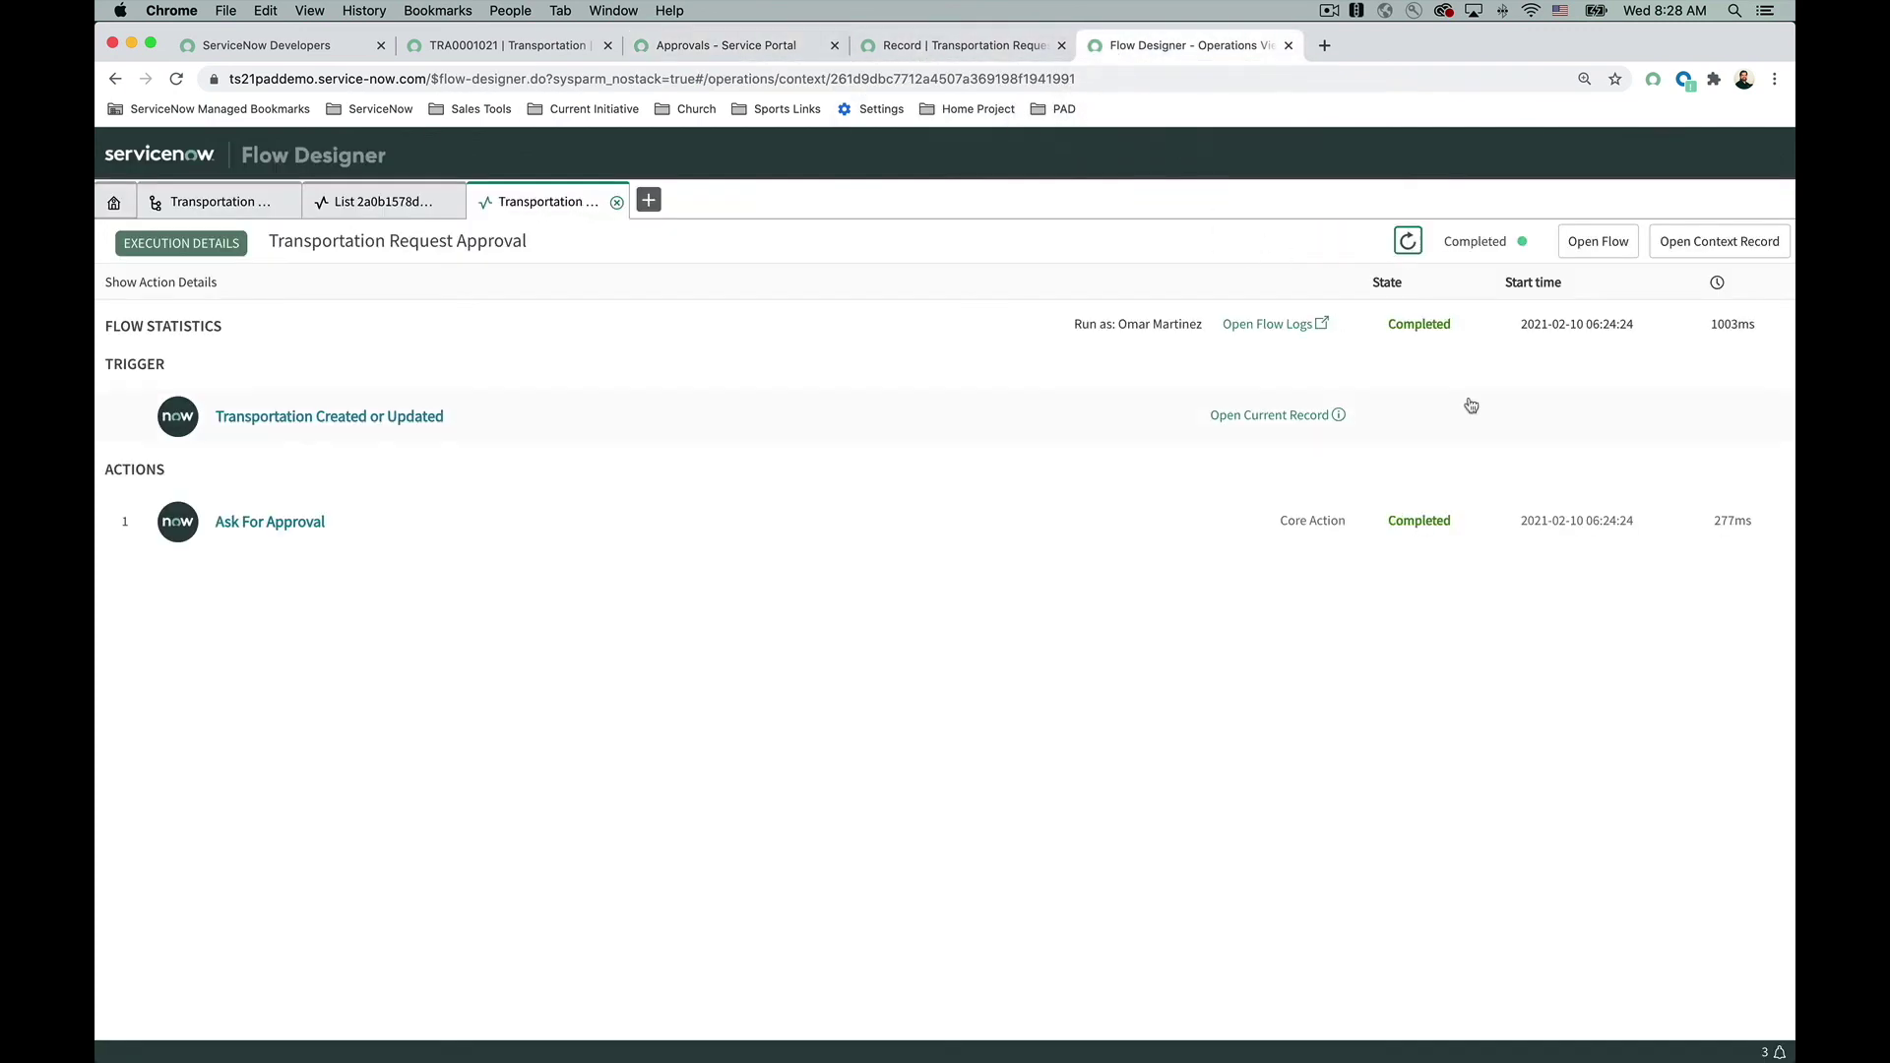